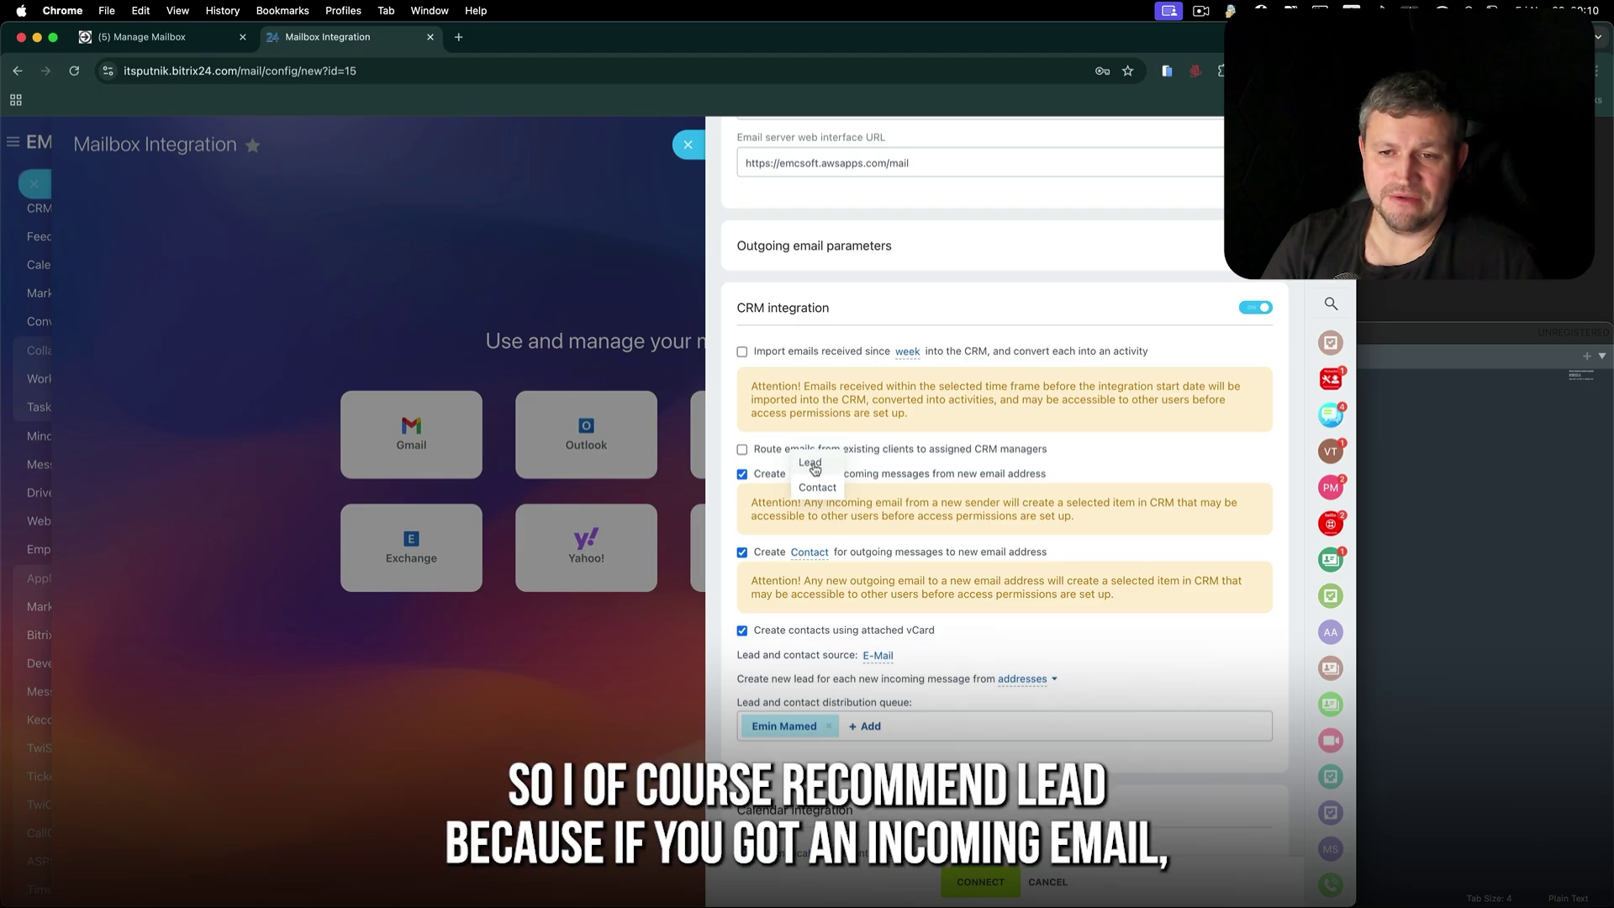
- Set the CRM integration to create a Lead for incoming messages and a Contact for outgoing messages to new email addresses
click(811, 463)
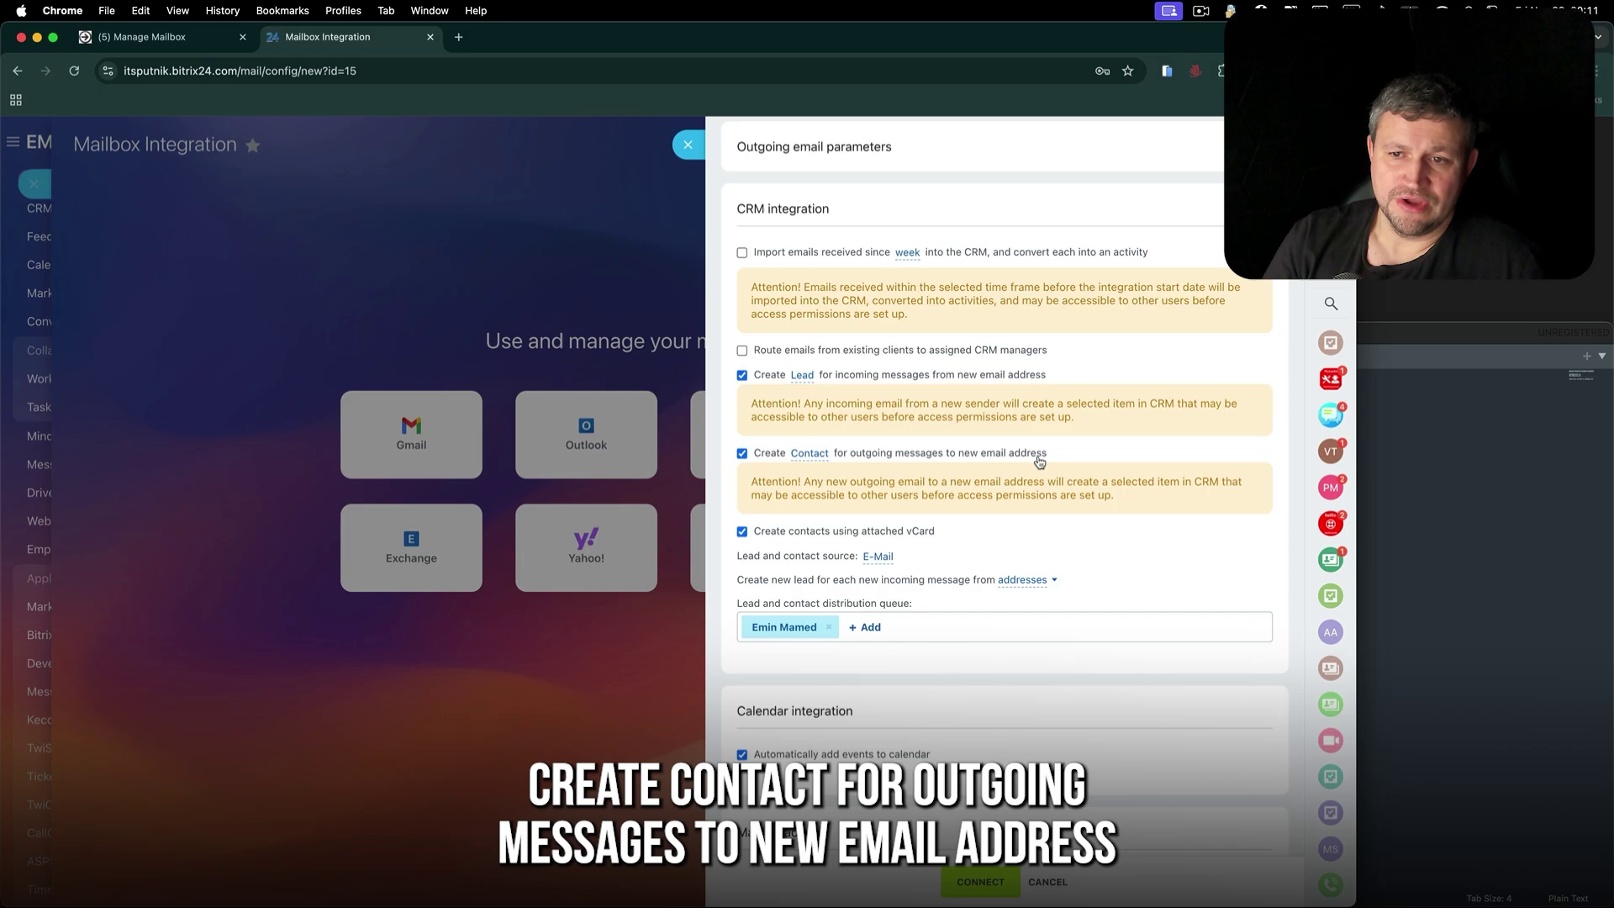
click(822, 454)
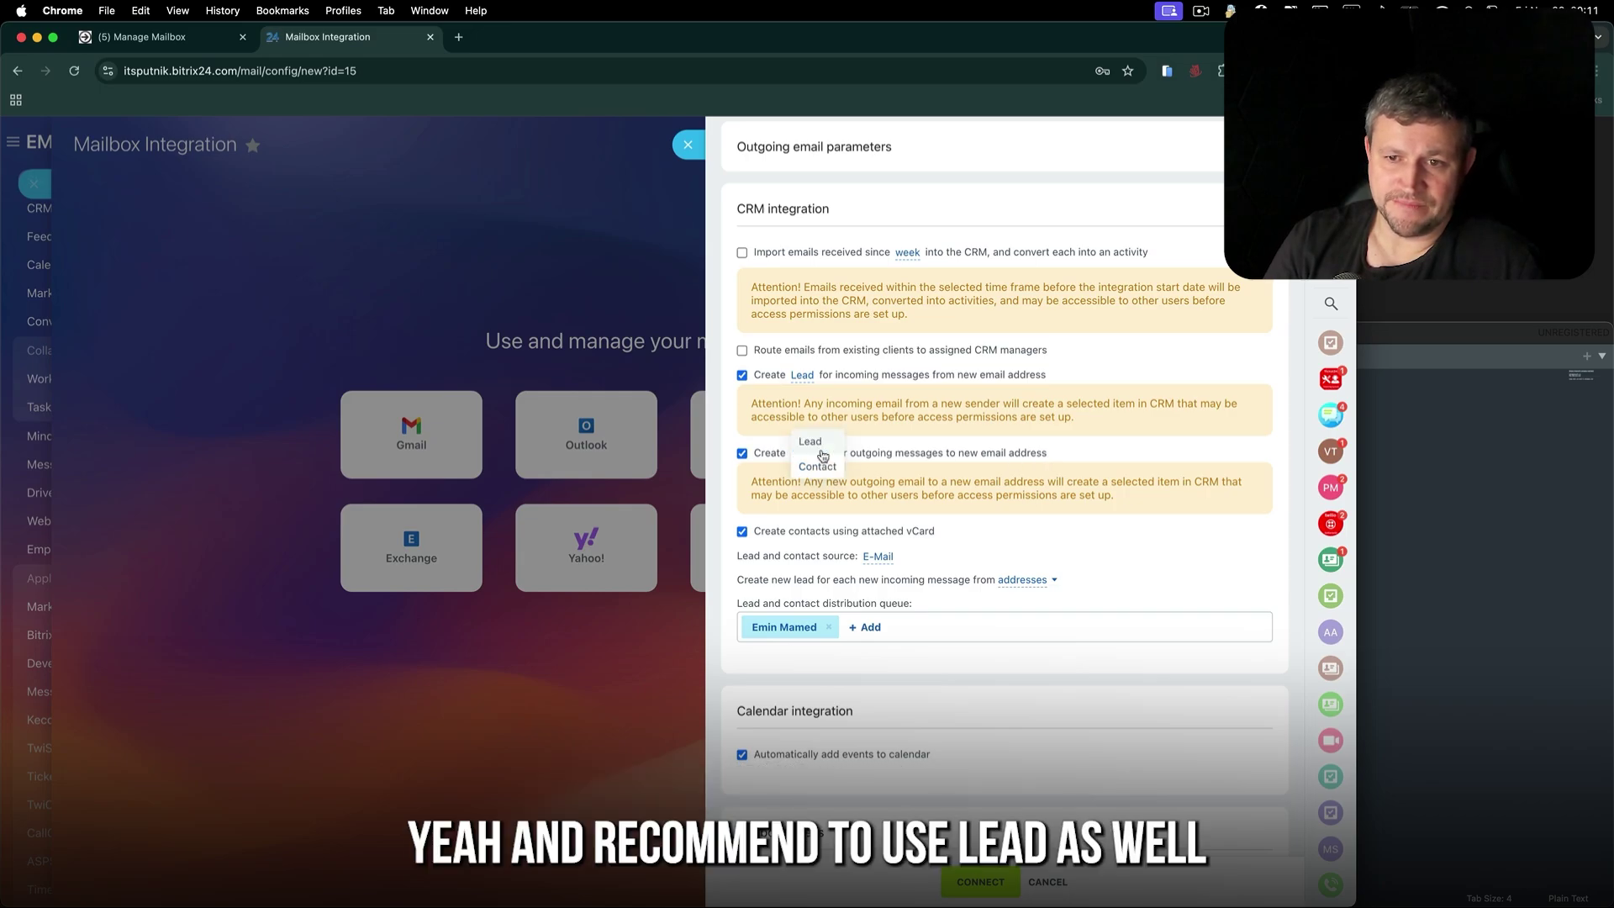
click(821, 443)
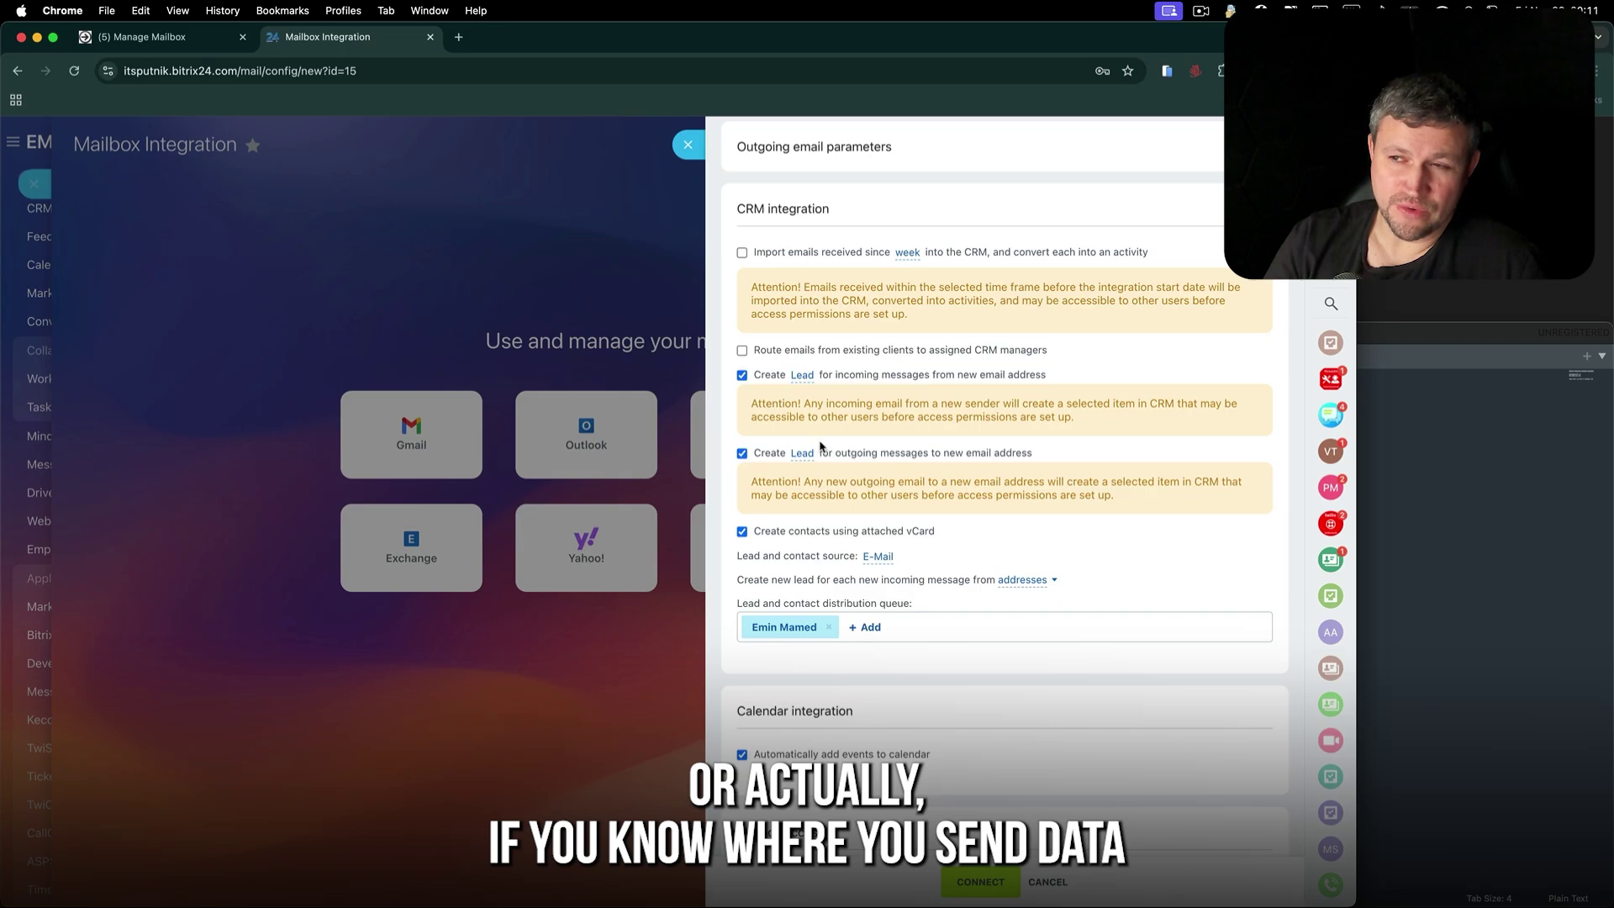
click(805, 453)
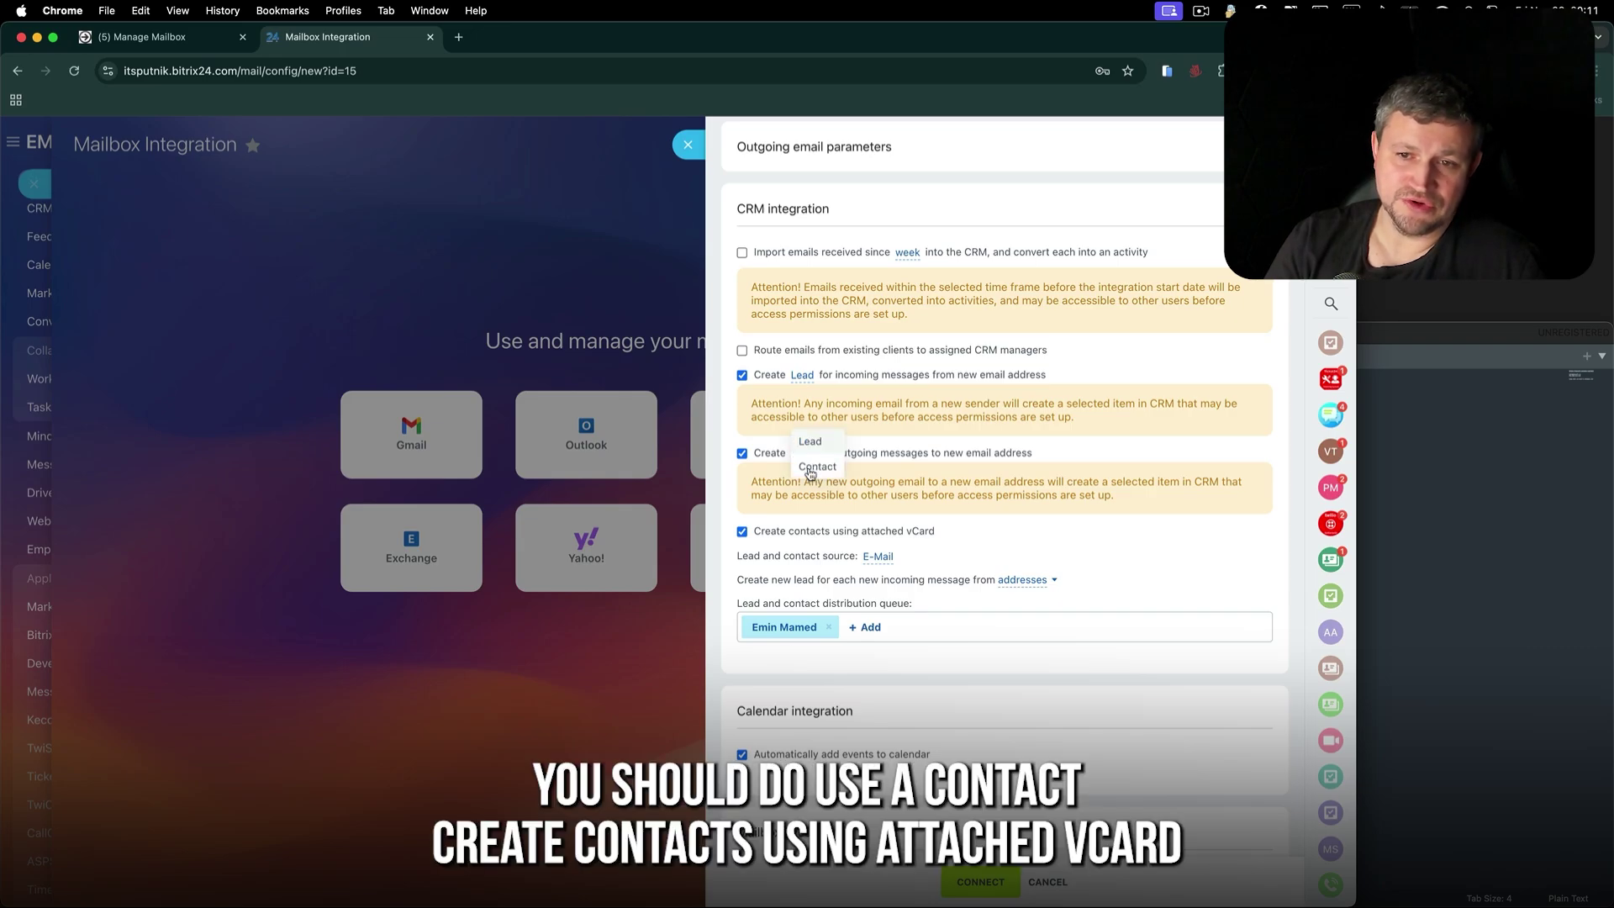
click(814, 468)
- Set the lead and contact source to E-Mail and expand the addresses whose every incoming message creates a new lead
scroll(959, 486, down, 1)
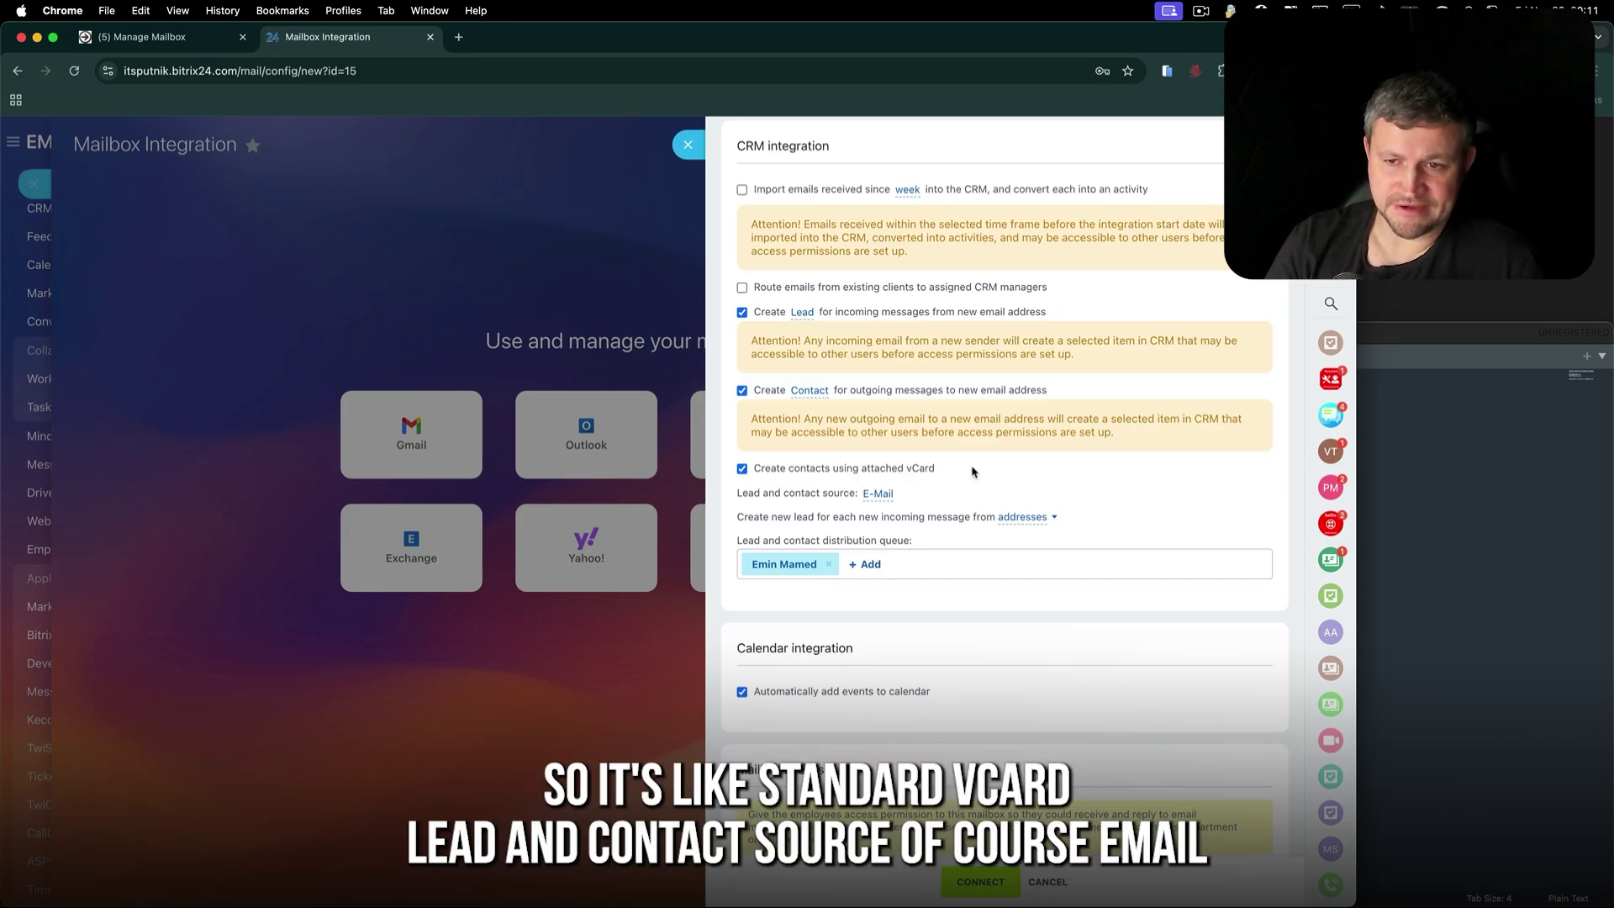
scroll(972, 472, down, 1)
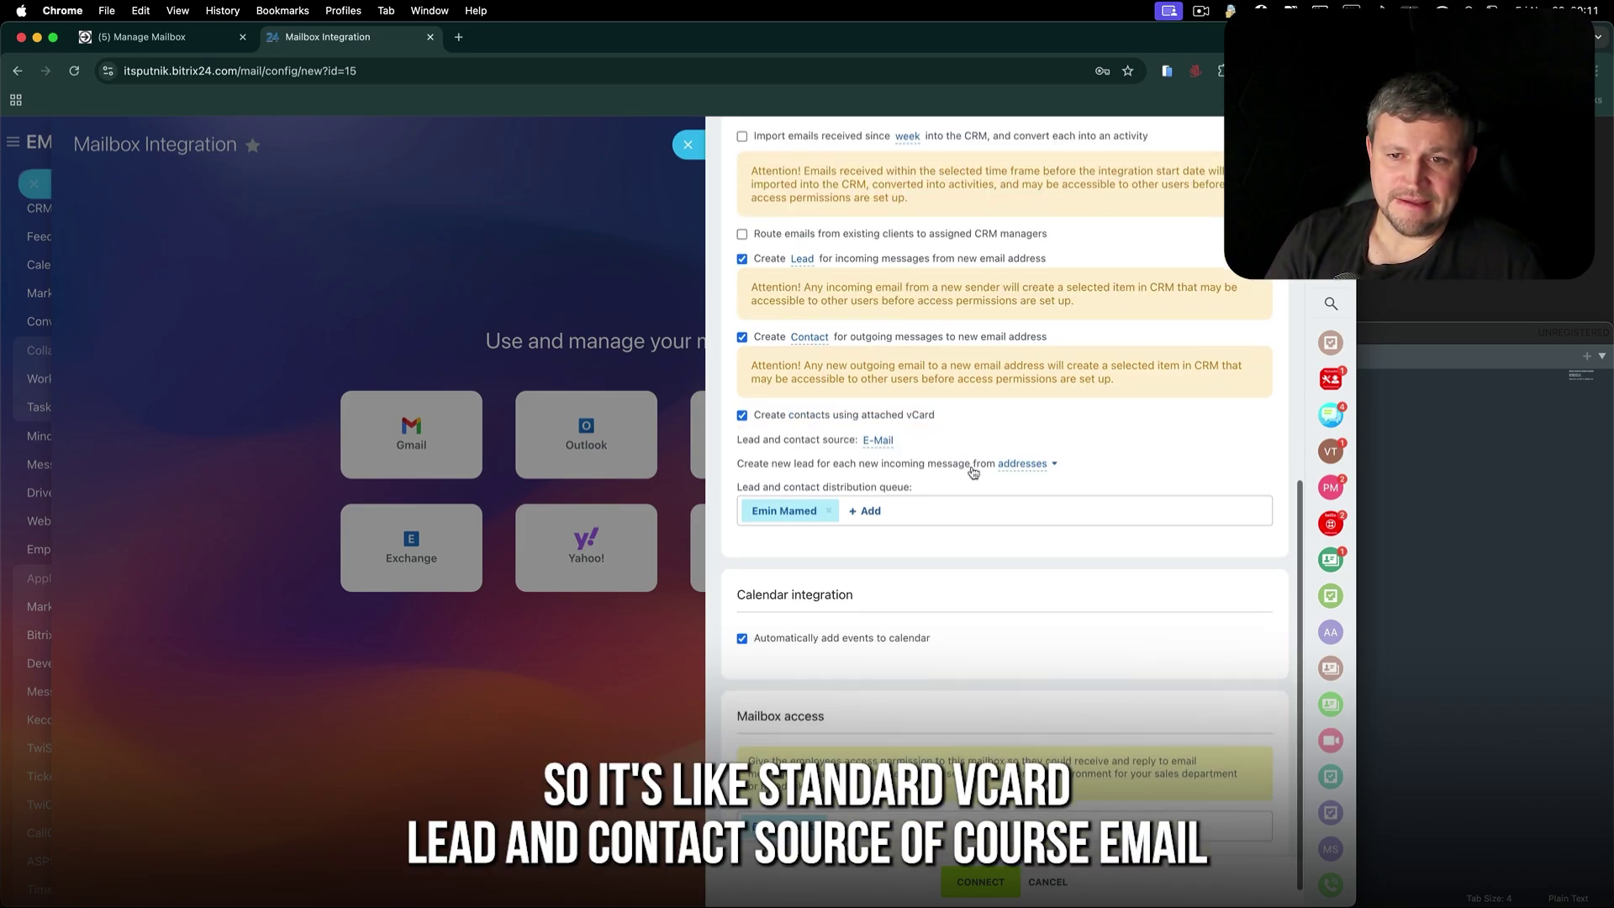
click(879, 442)
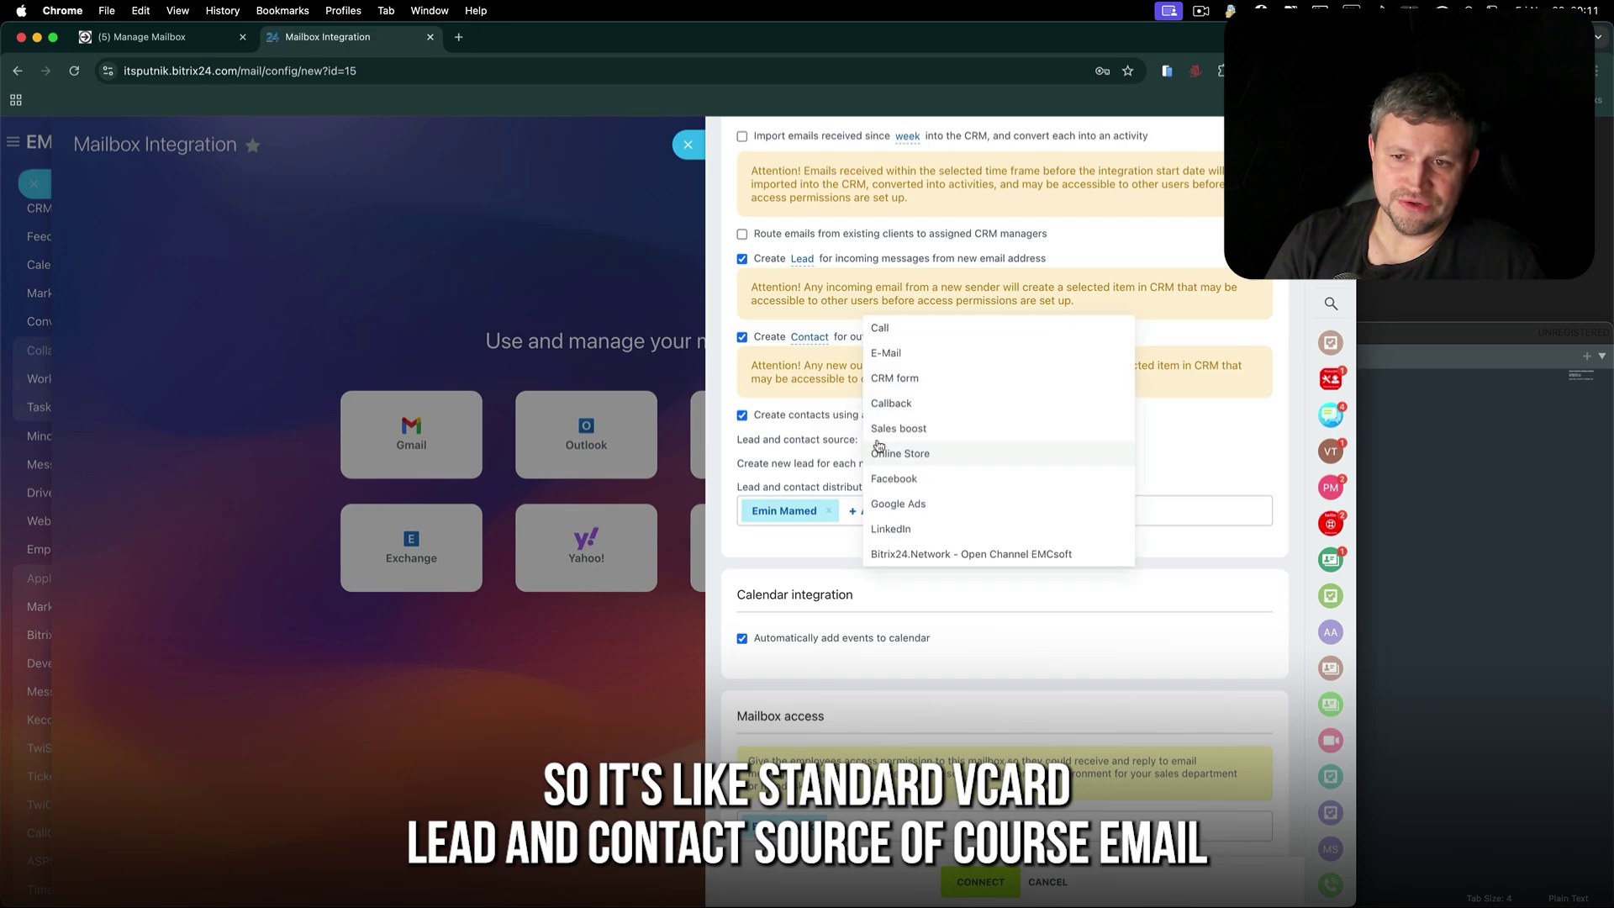
click(902, 351)
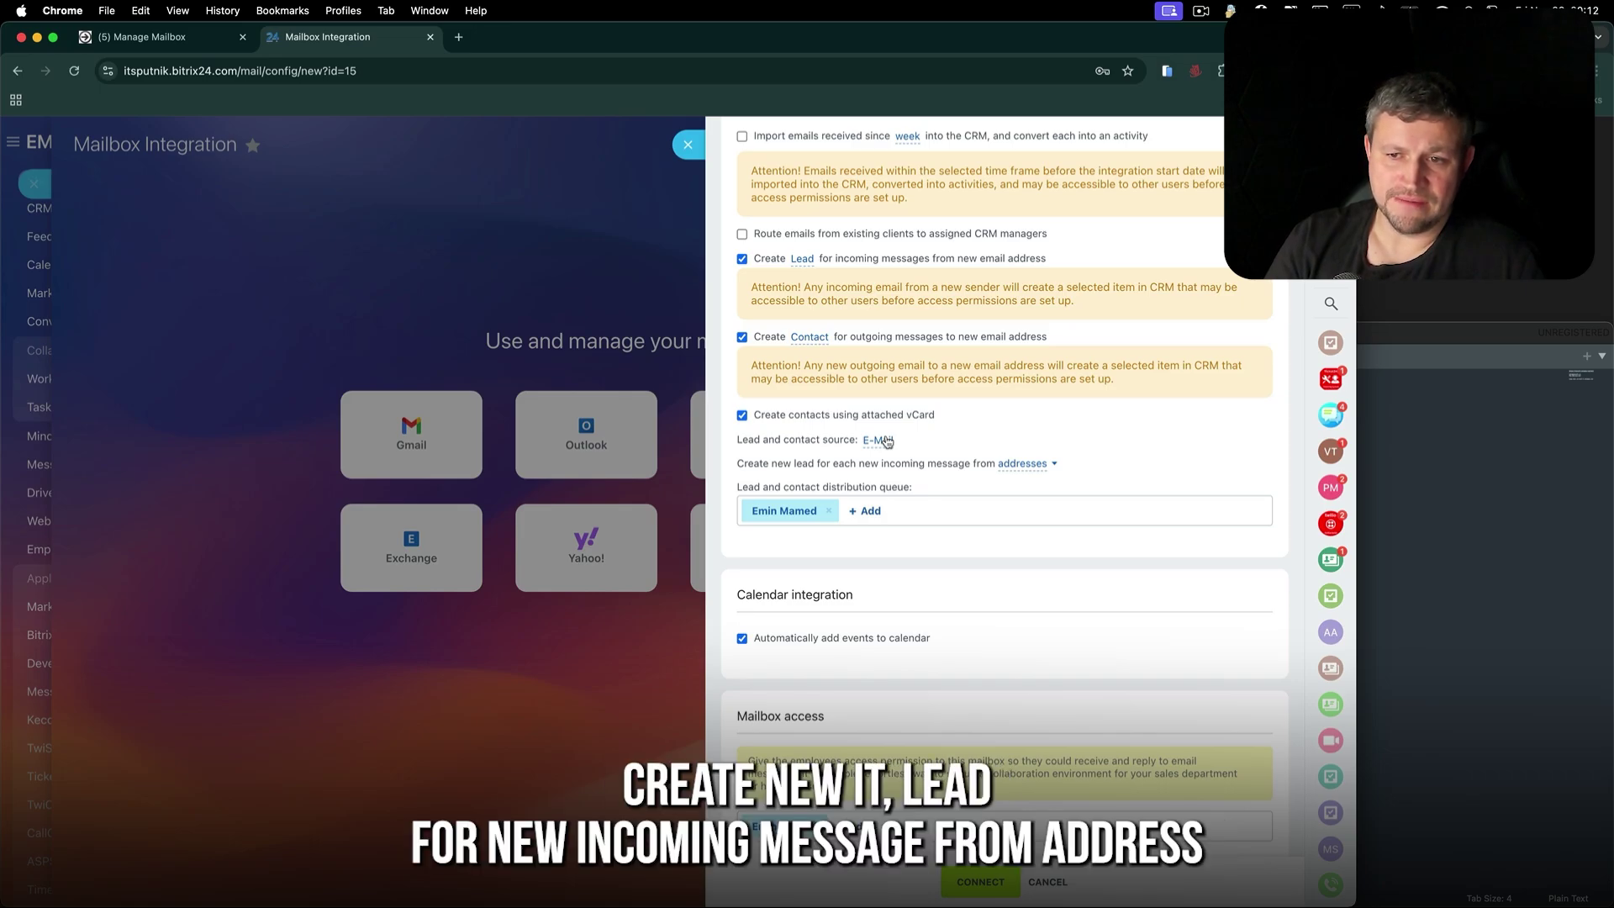
click(1039, 468)
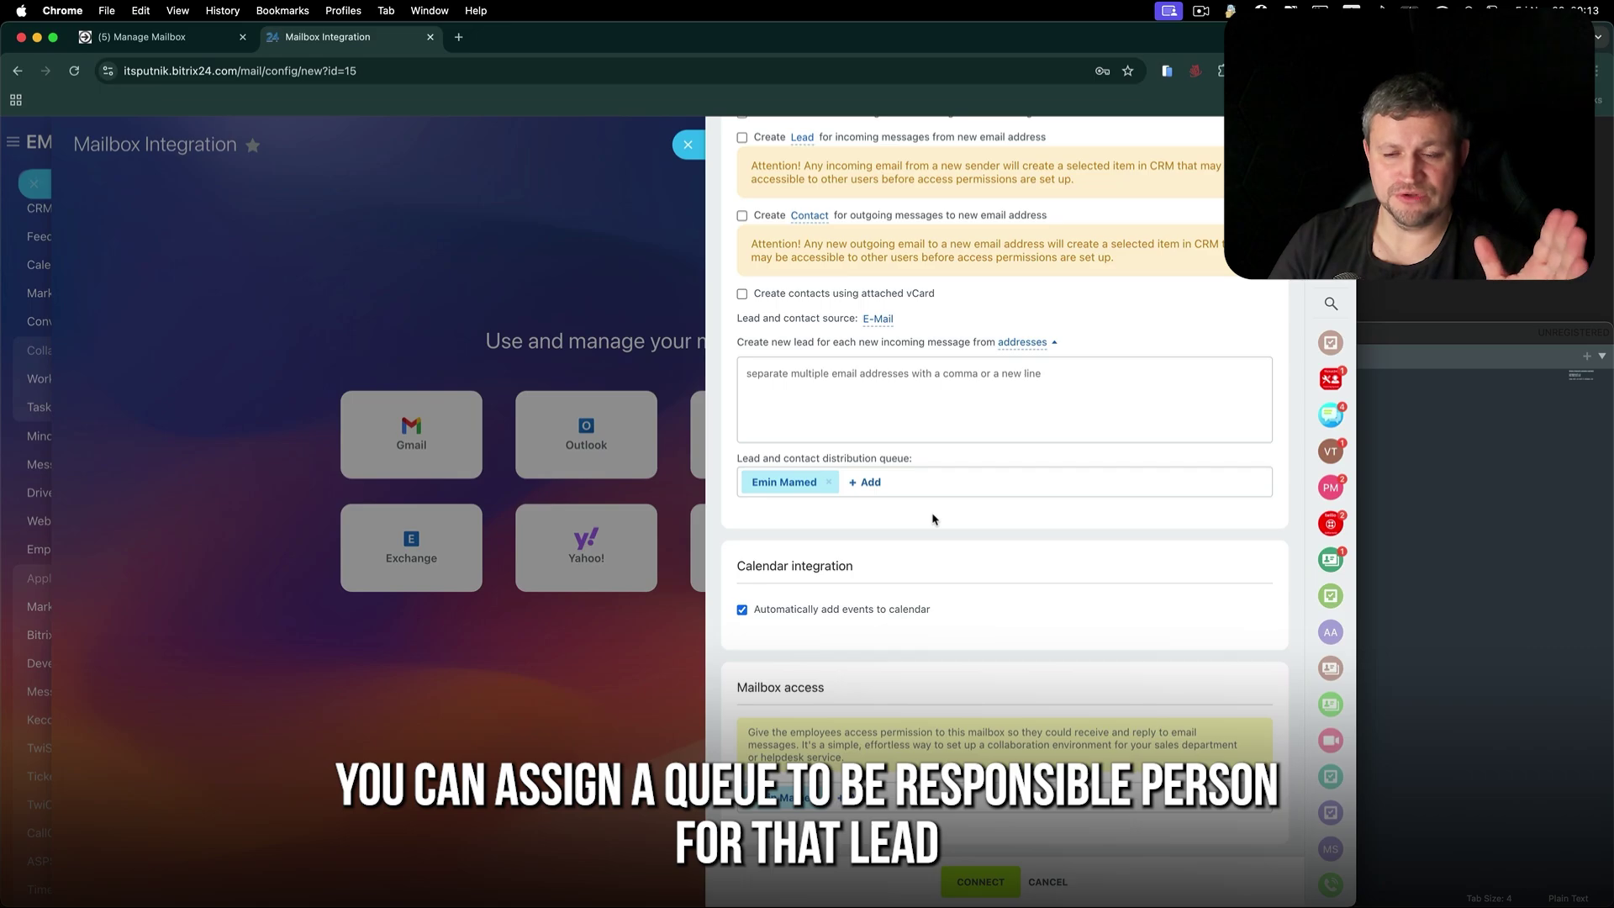
click(871, 481)
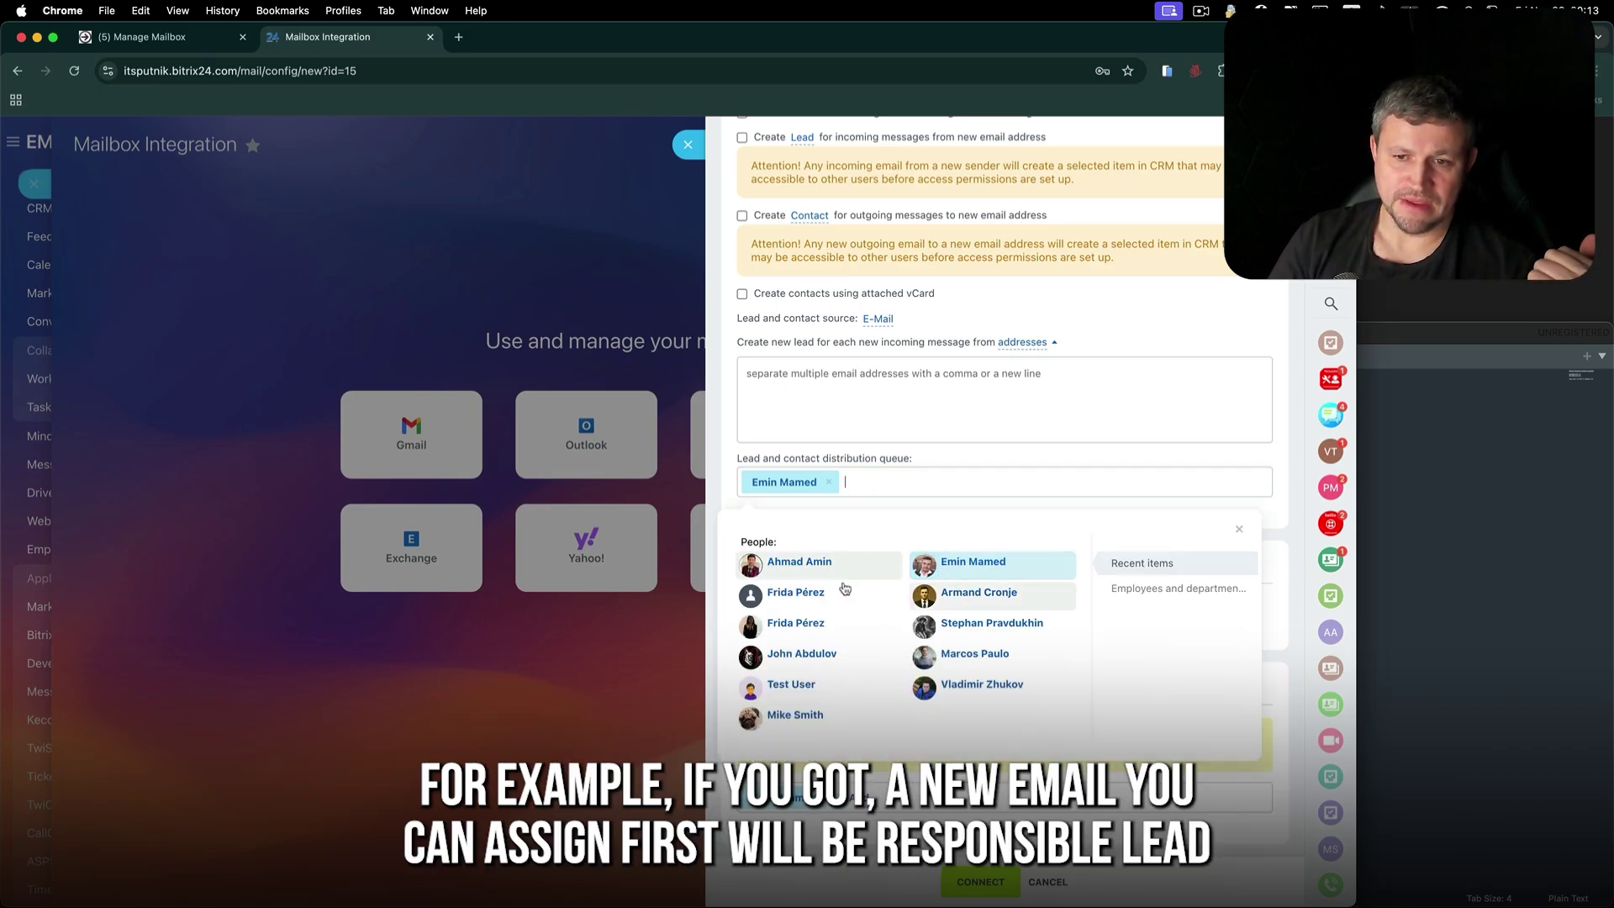
click(807, 625)
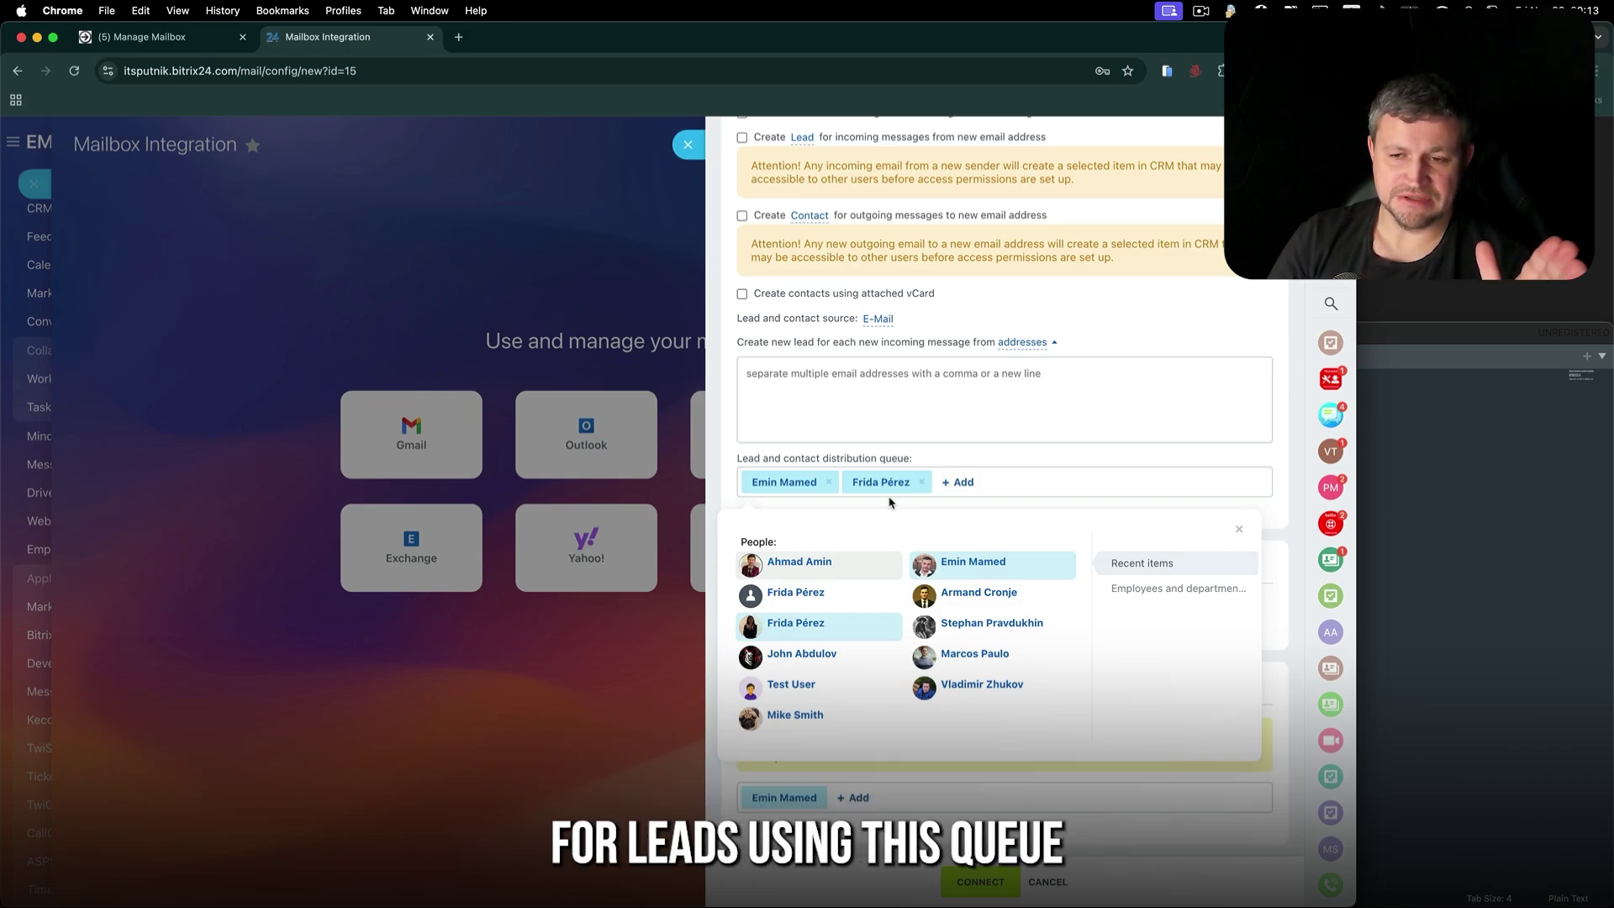
click(922, 482)
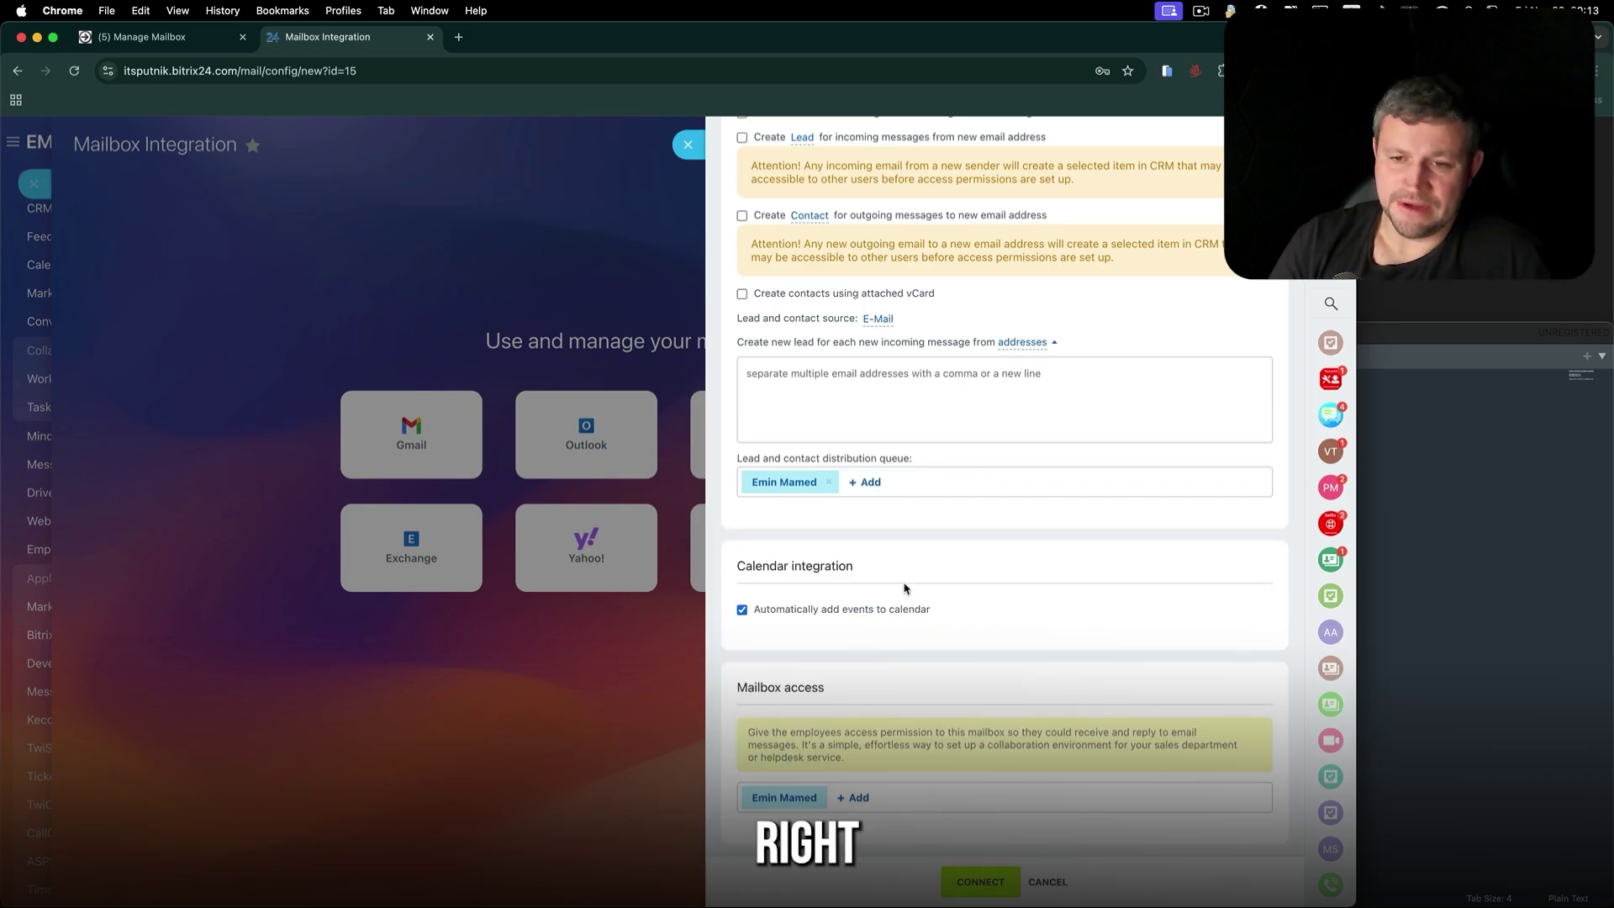
- Add a second employee to the lead and contact distribution queue, keeping automatic calendar events enabled
click(871, 483)
click(786, 619)
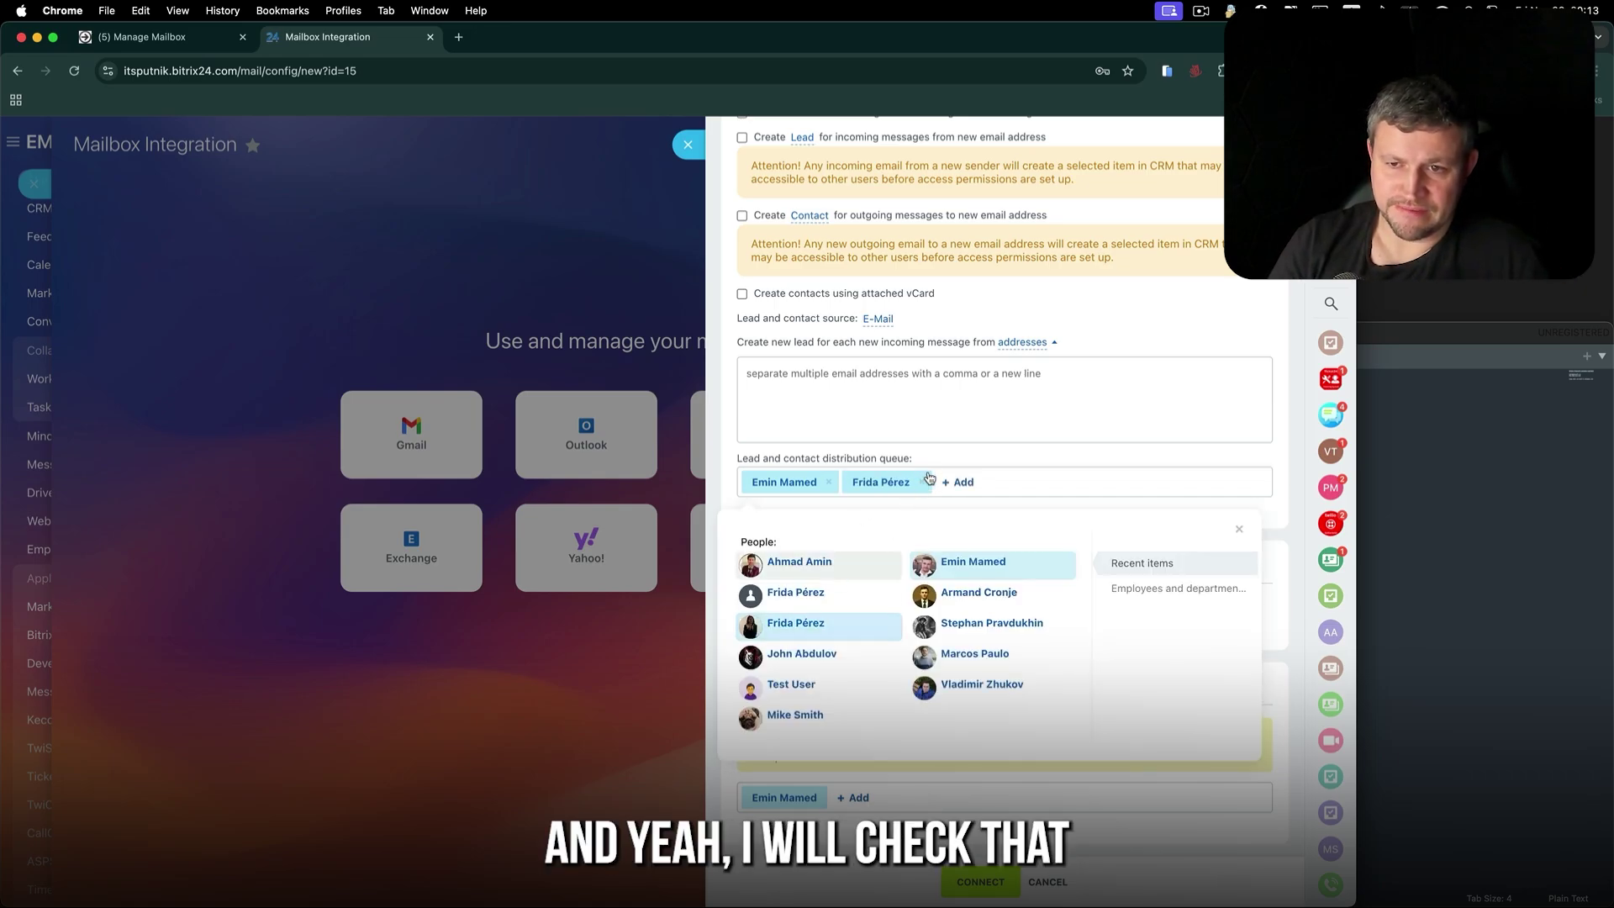
click(931, 630)
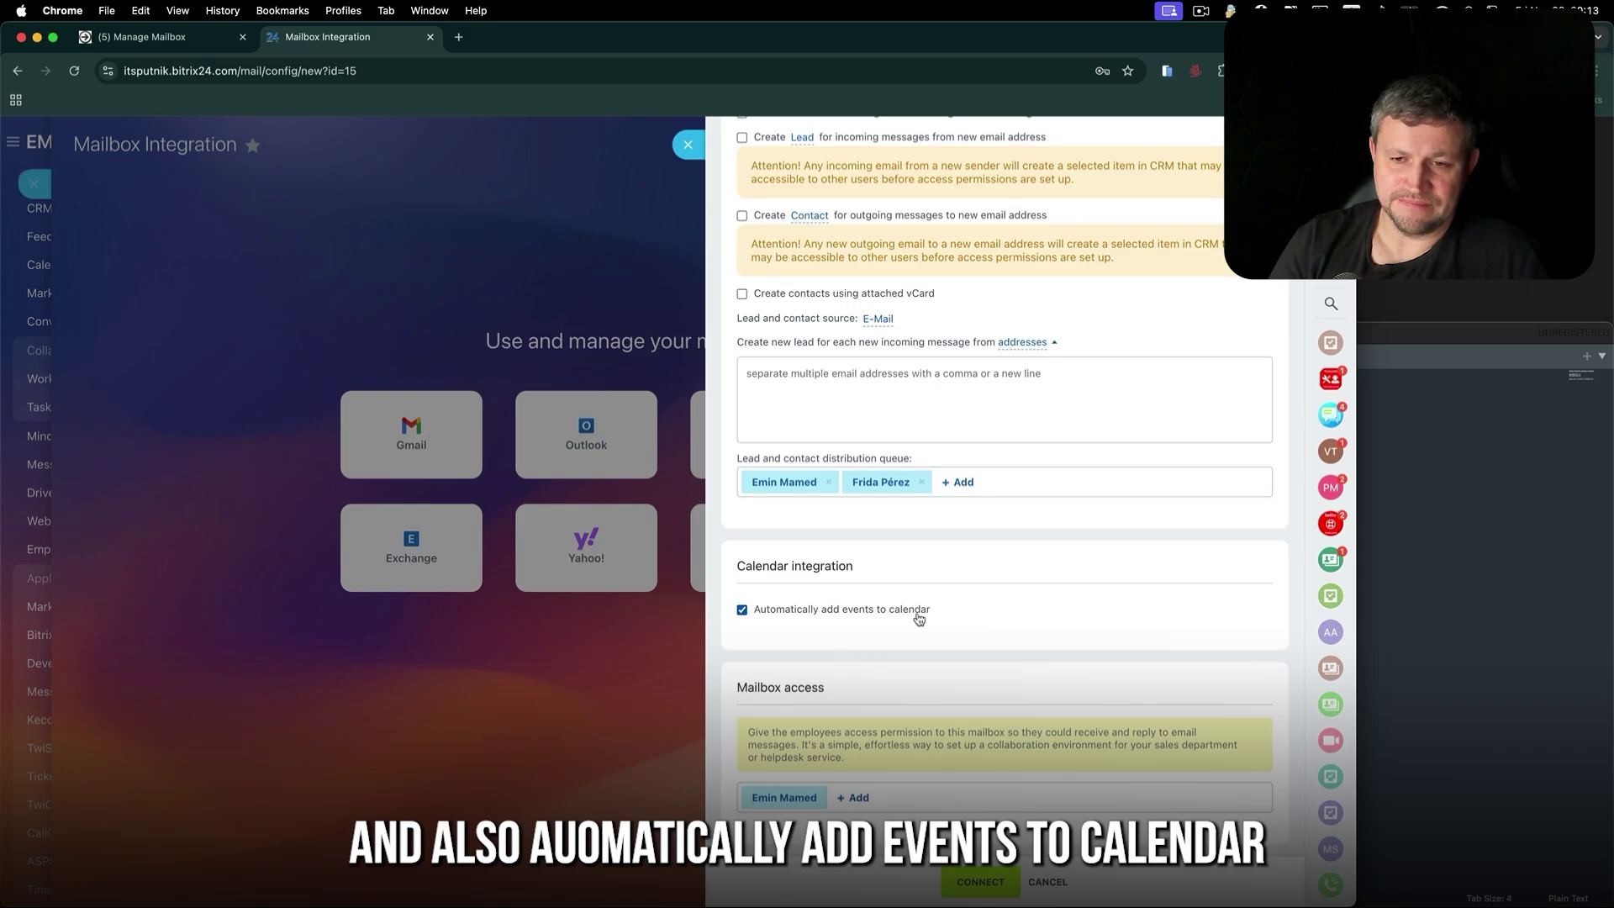
click(919, 618)
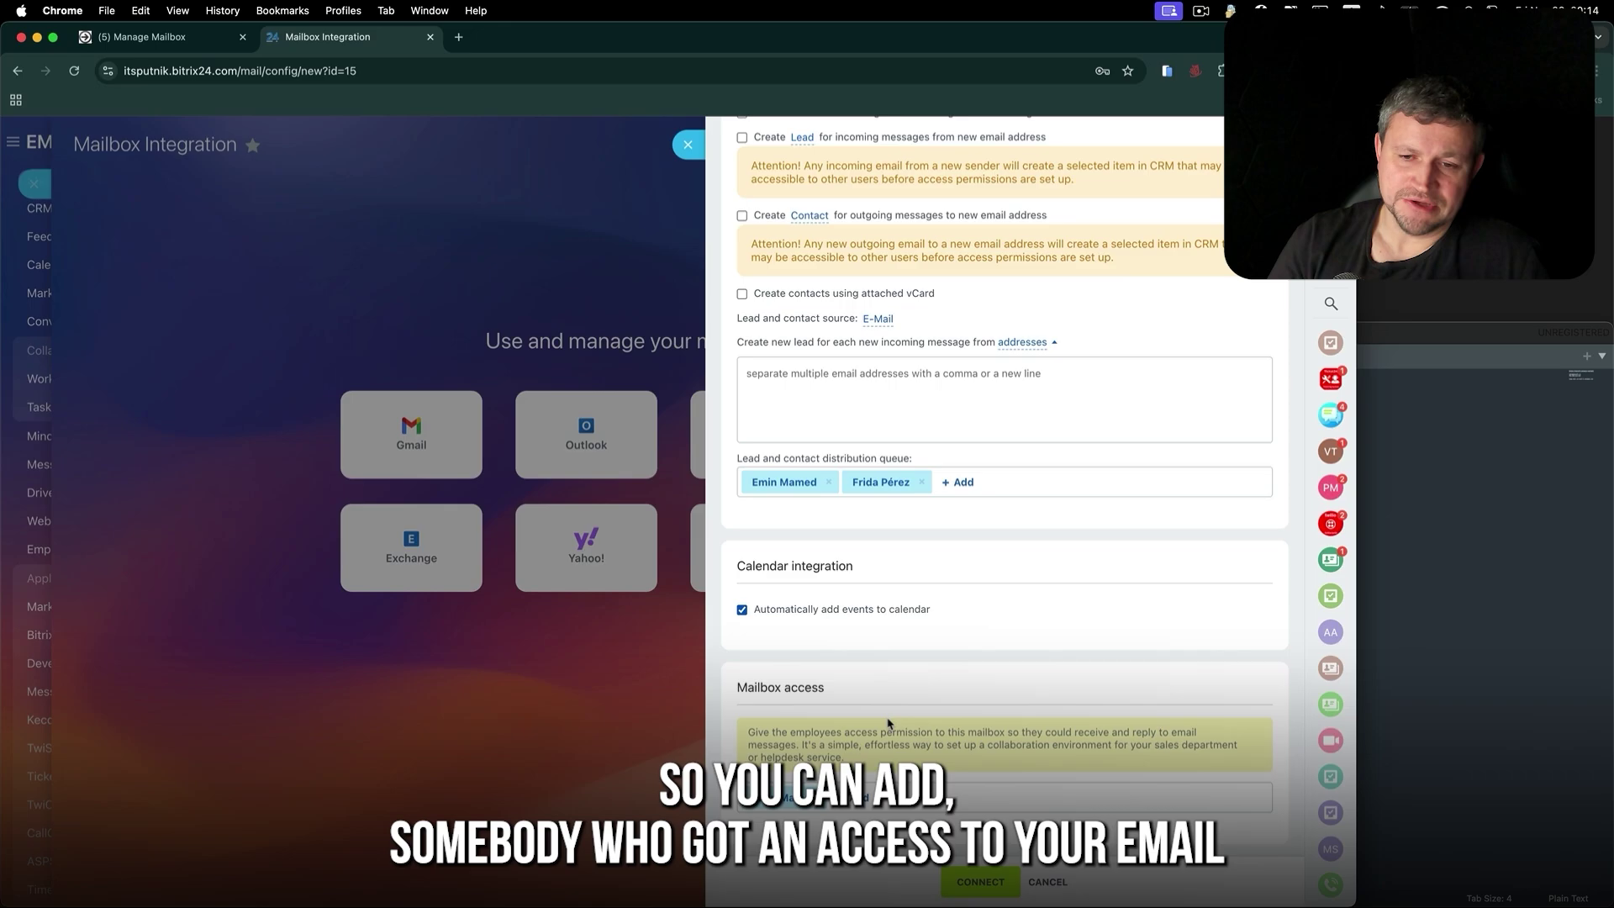
- Give the second employee in the distribution queue access to the mailbox as well, and connect the mailbox
click(867, 799)
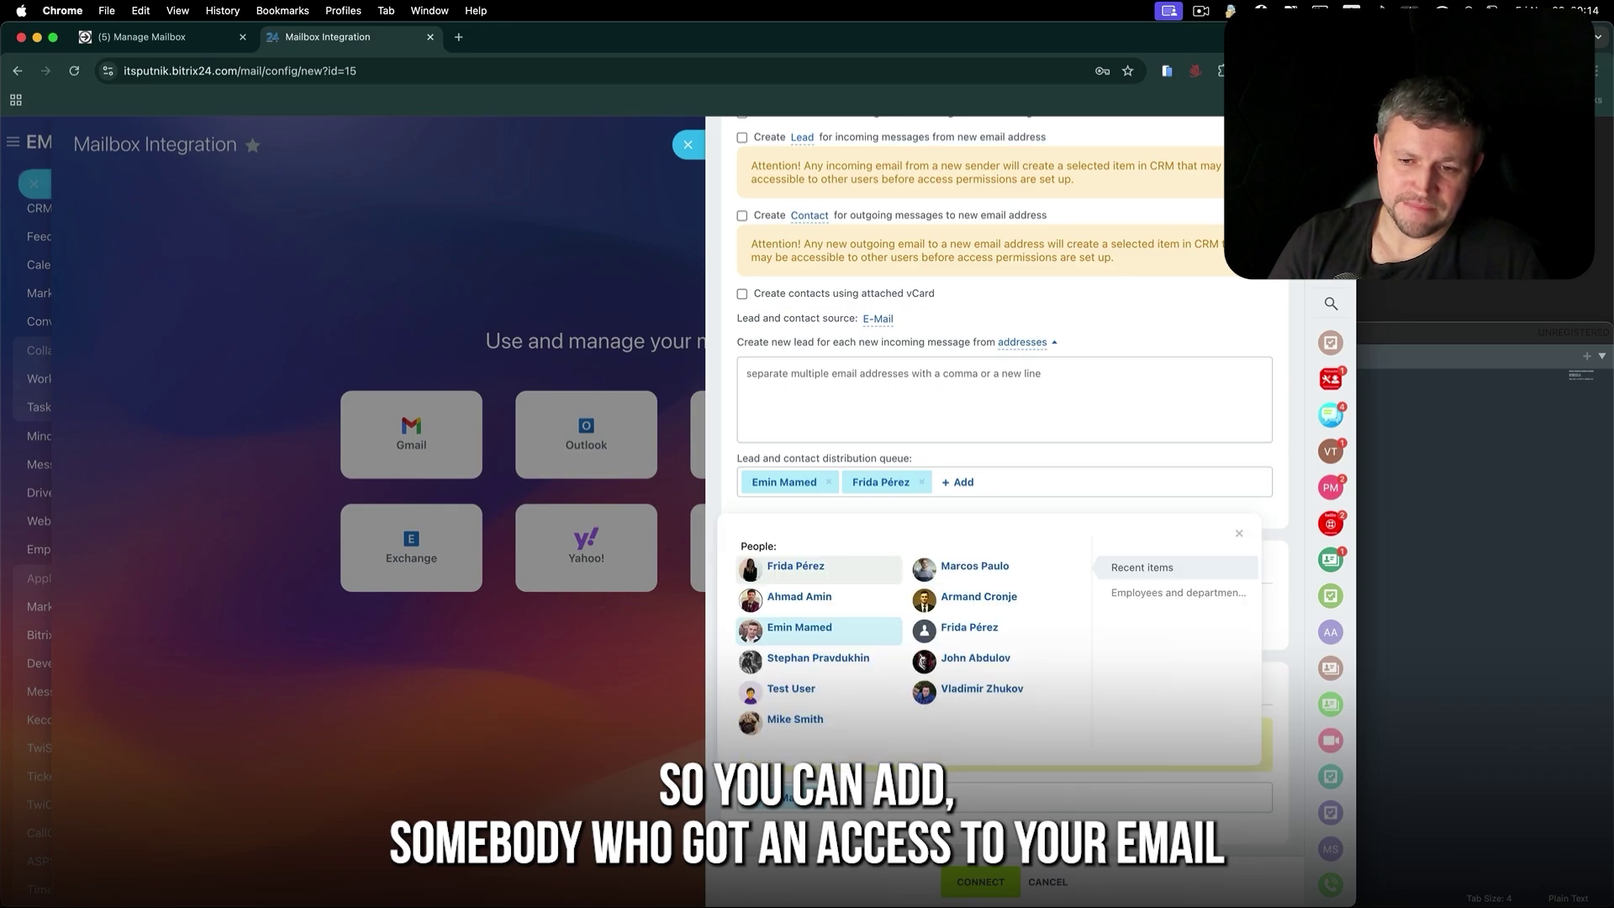
click(814, 581)
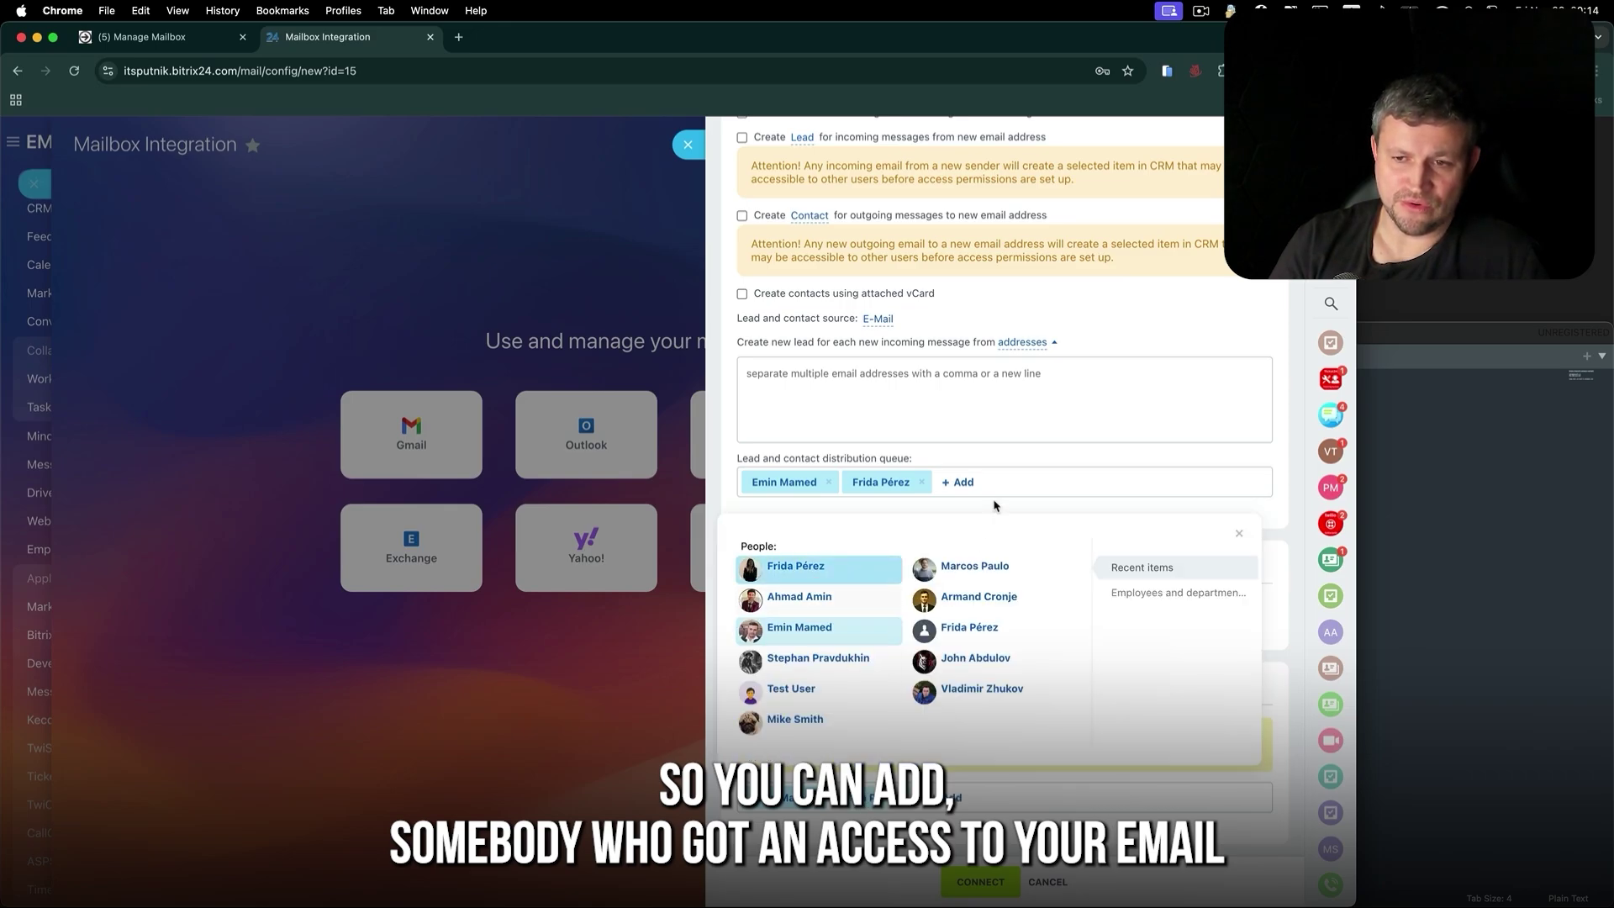
click(1001, 874)
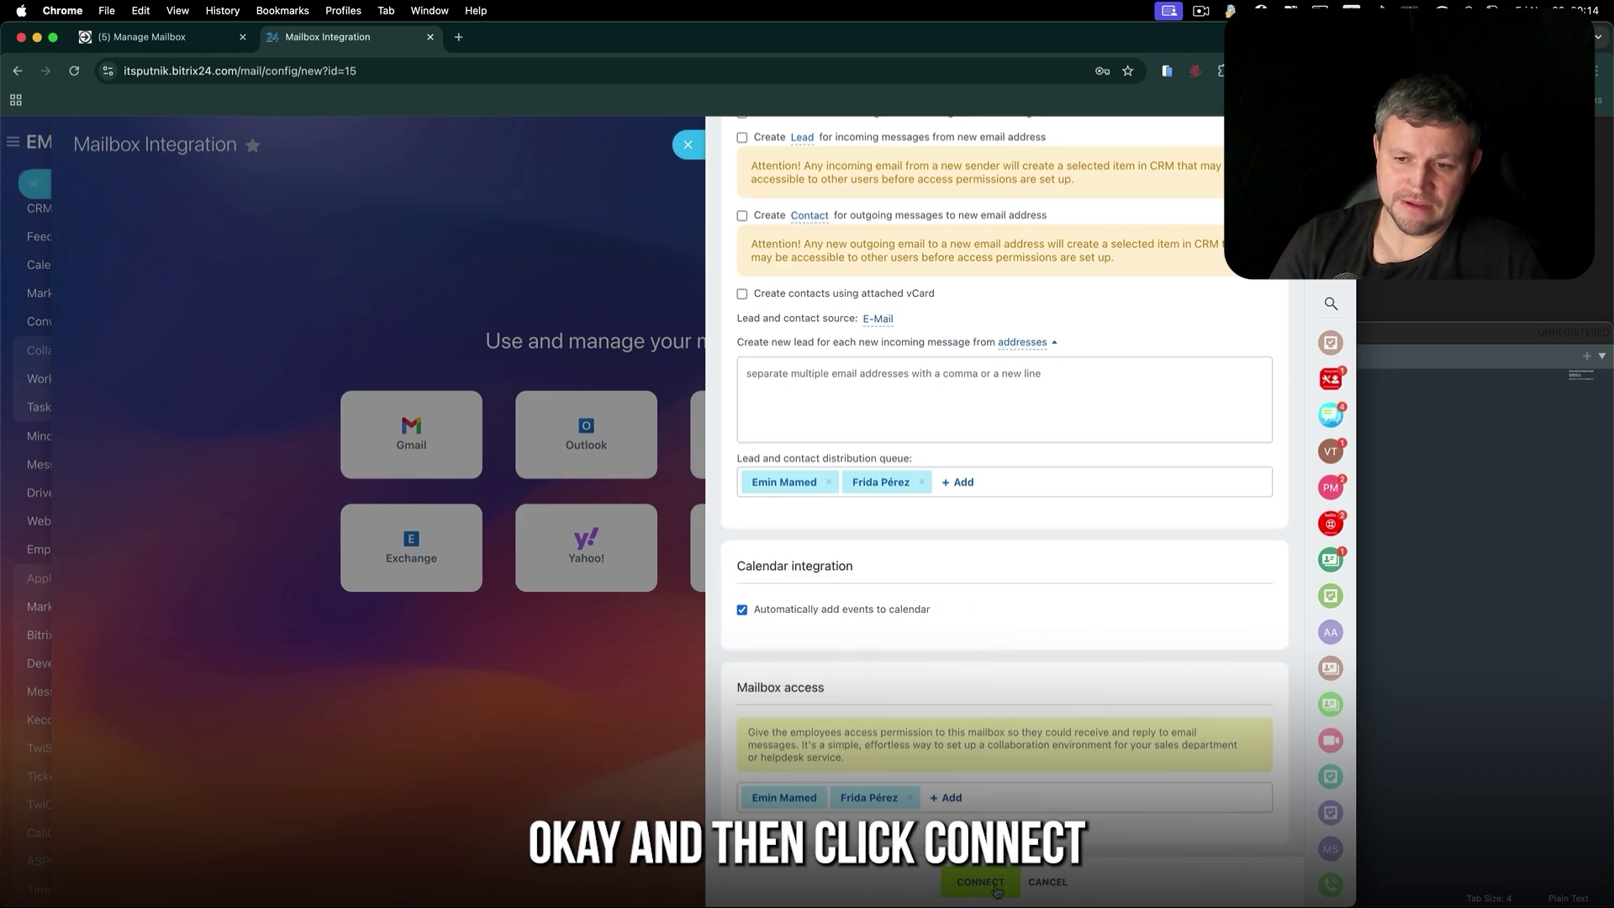
click(996, 887)
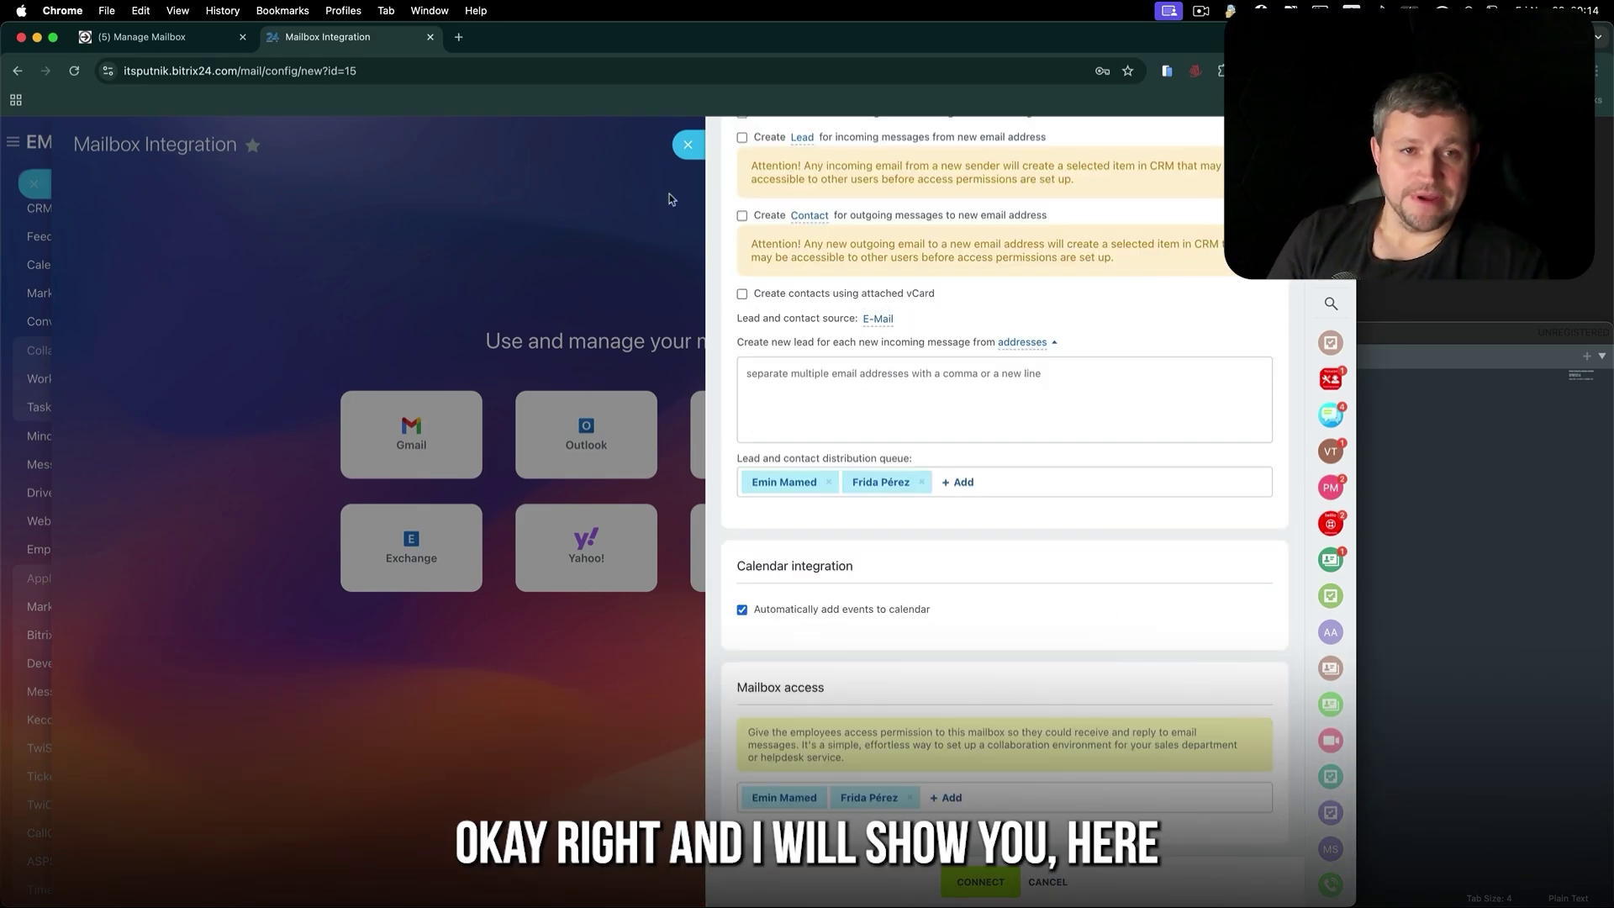
- Switch to the Manage Mailbox page of the other portal and open the info mailbox's settings at its CRM integration and mailbox access sections
click(183, 38)
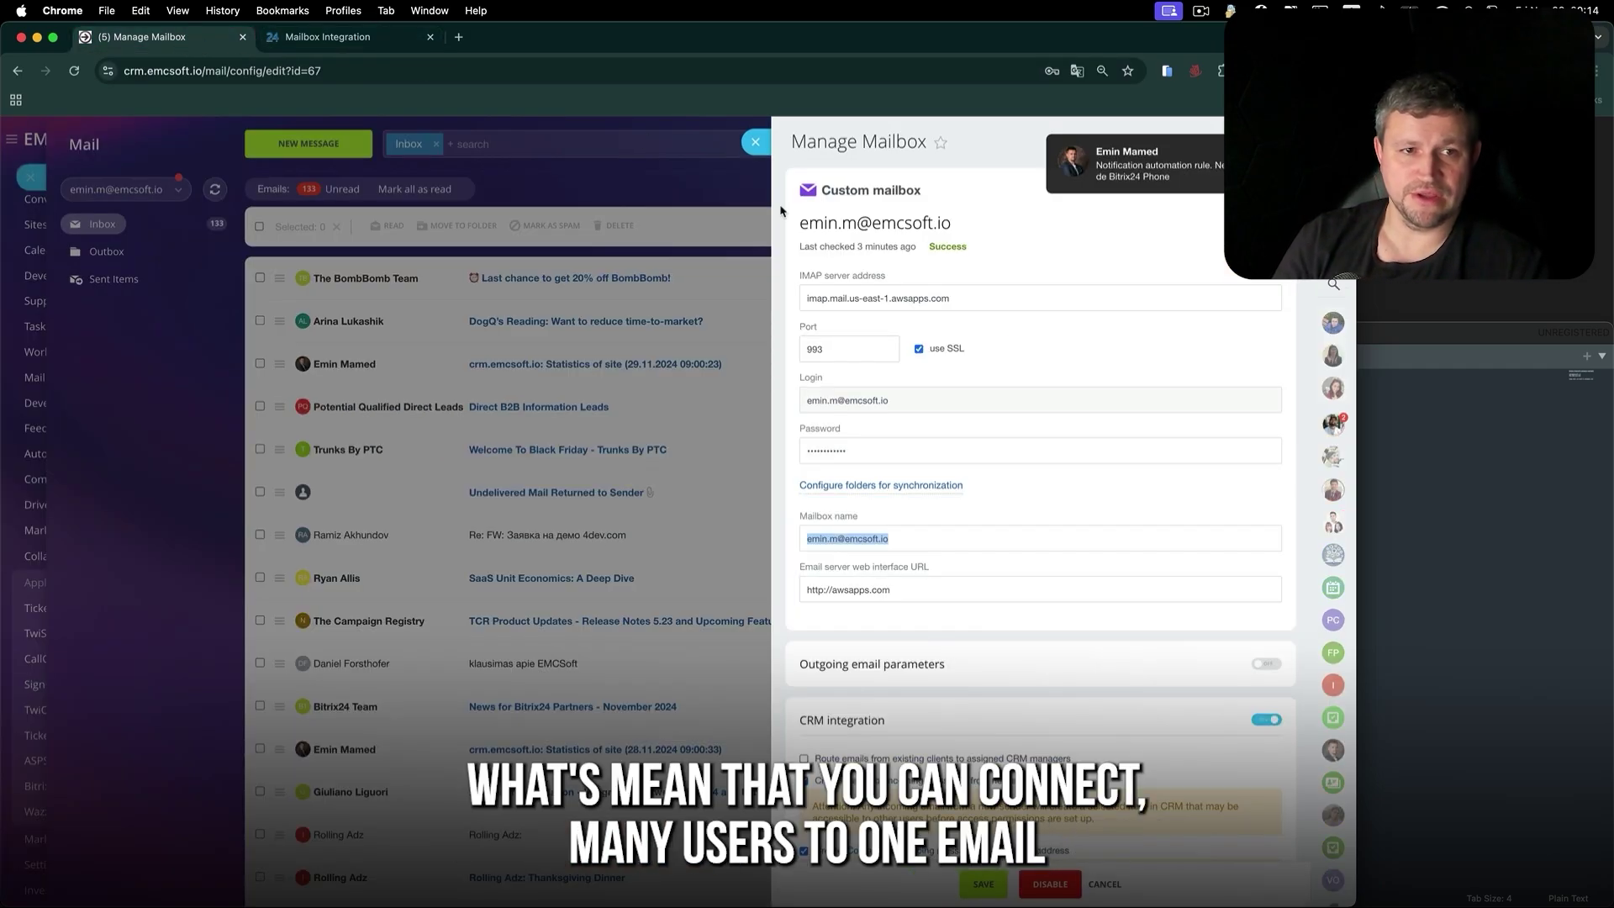
click(755, 142)
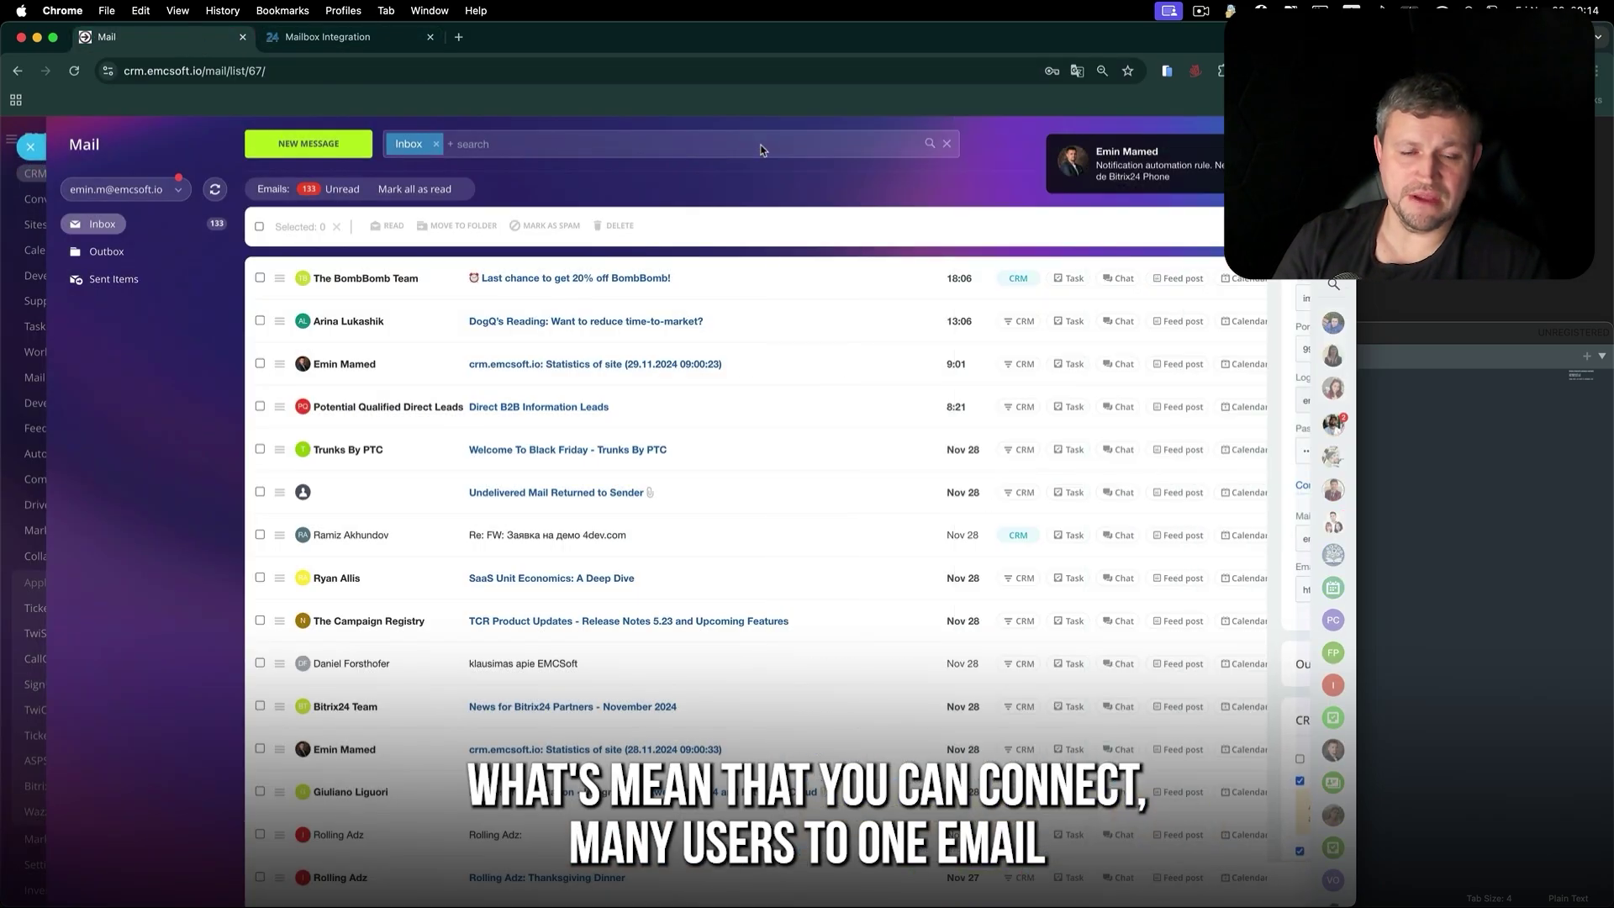
click(174, 193)
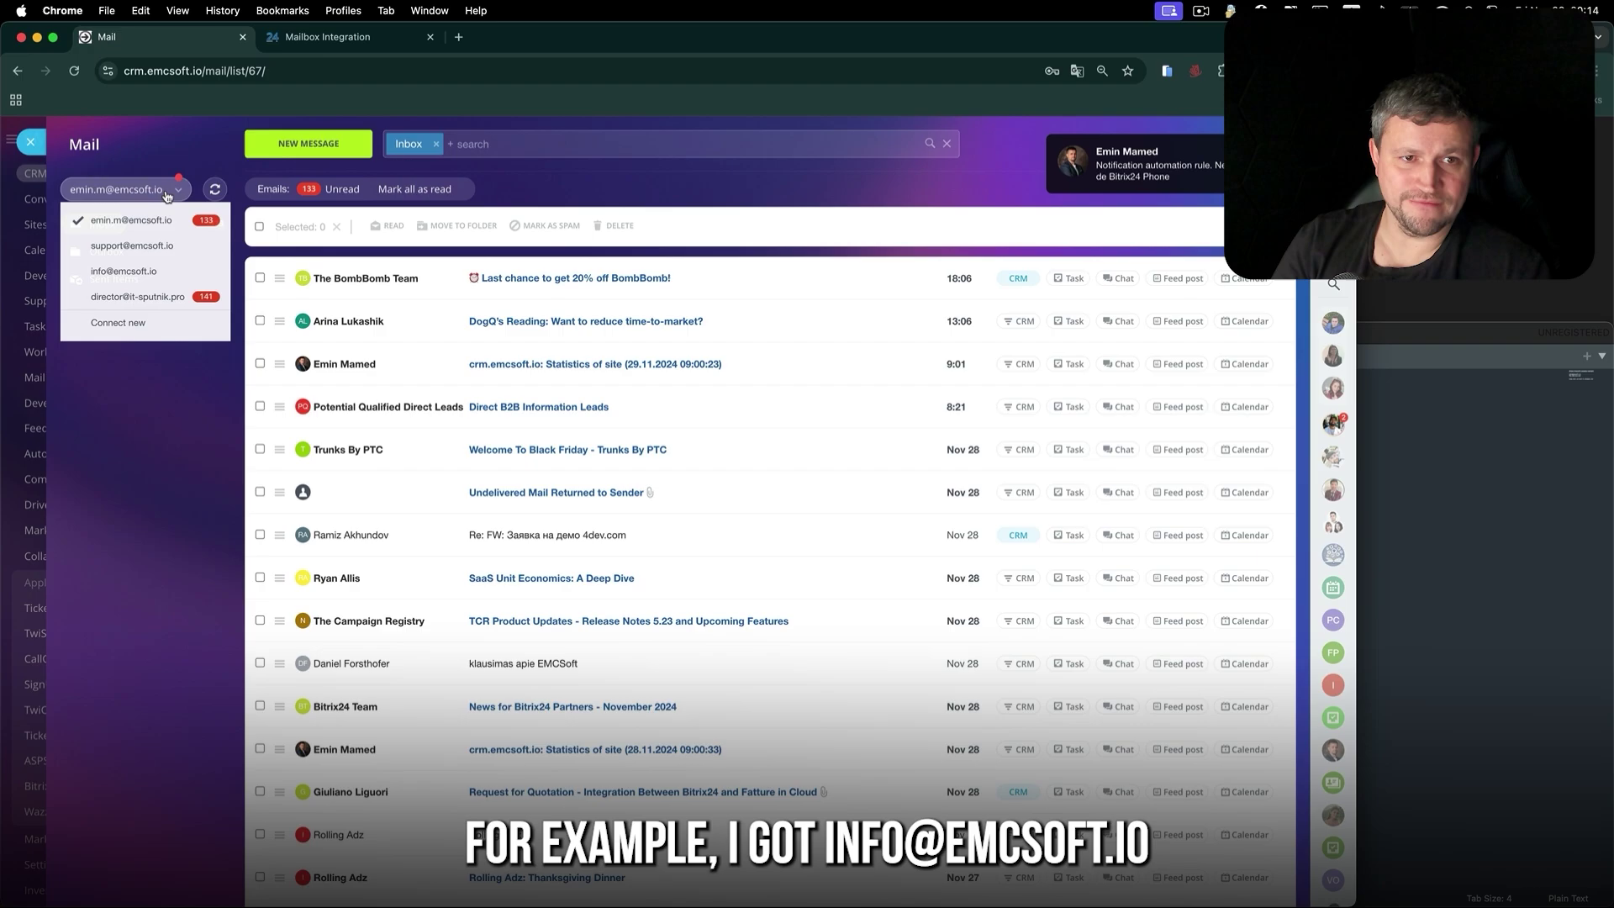
click(165, 274)
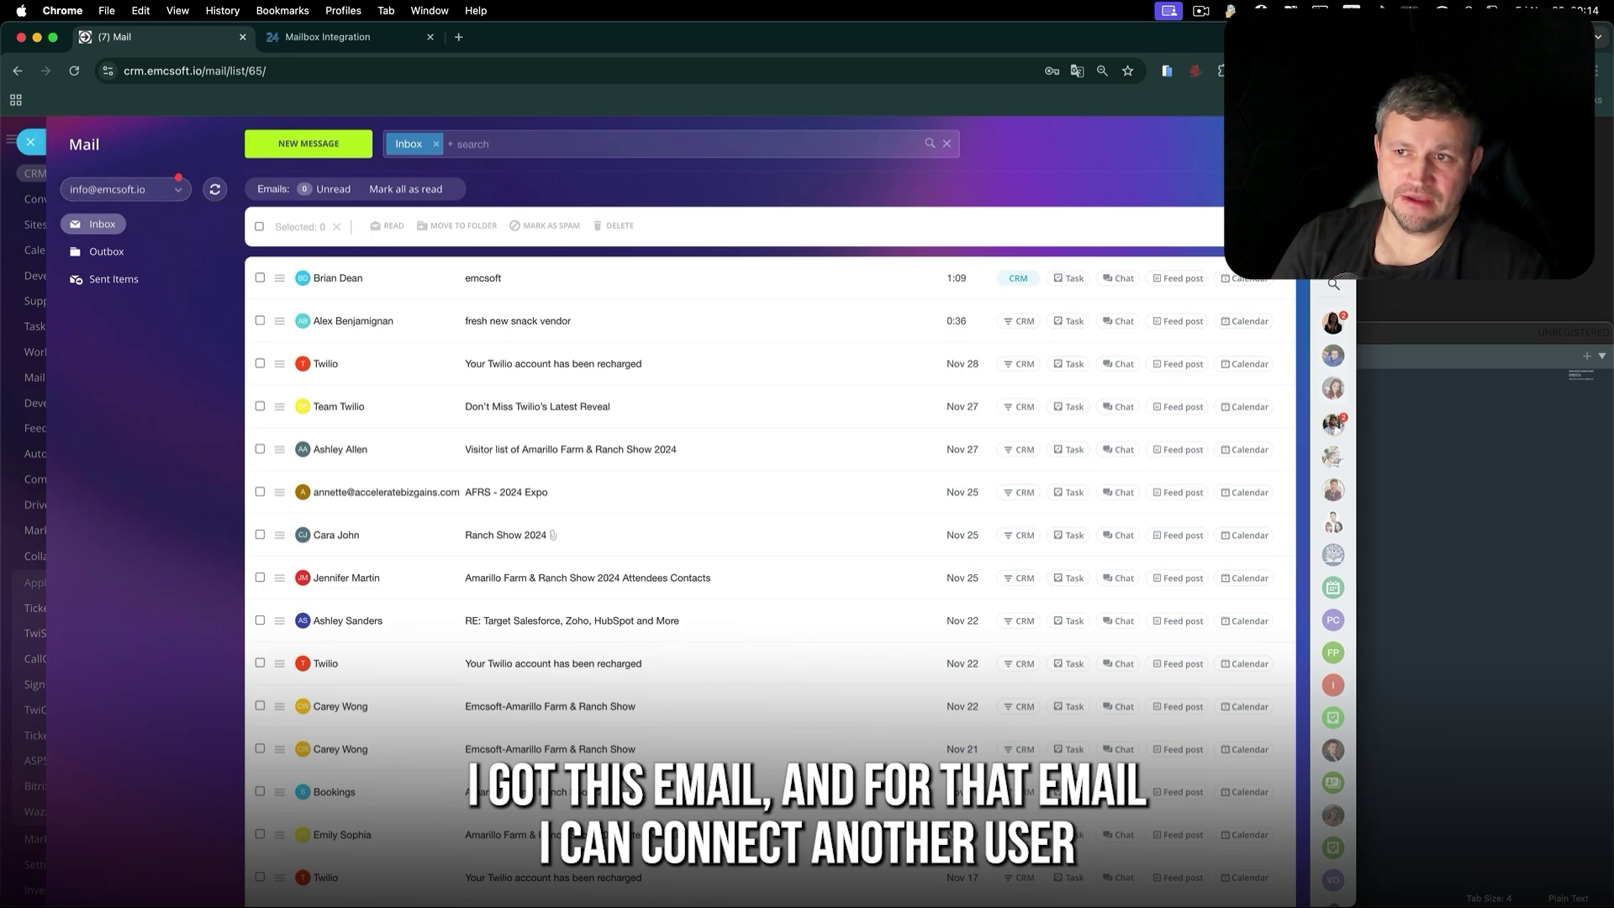
click(1257, 145)
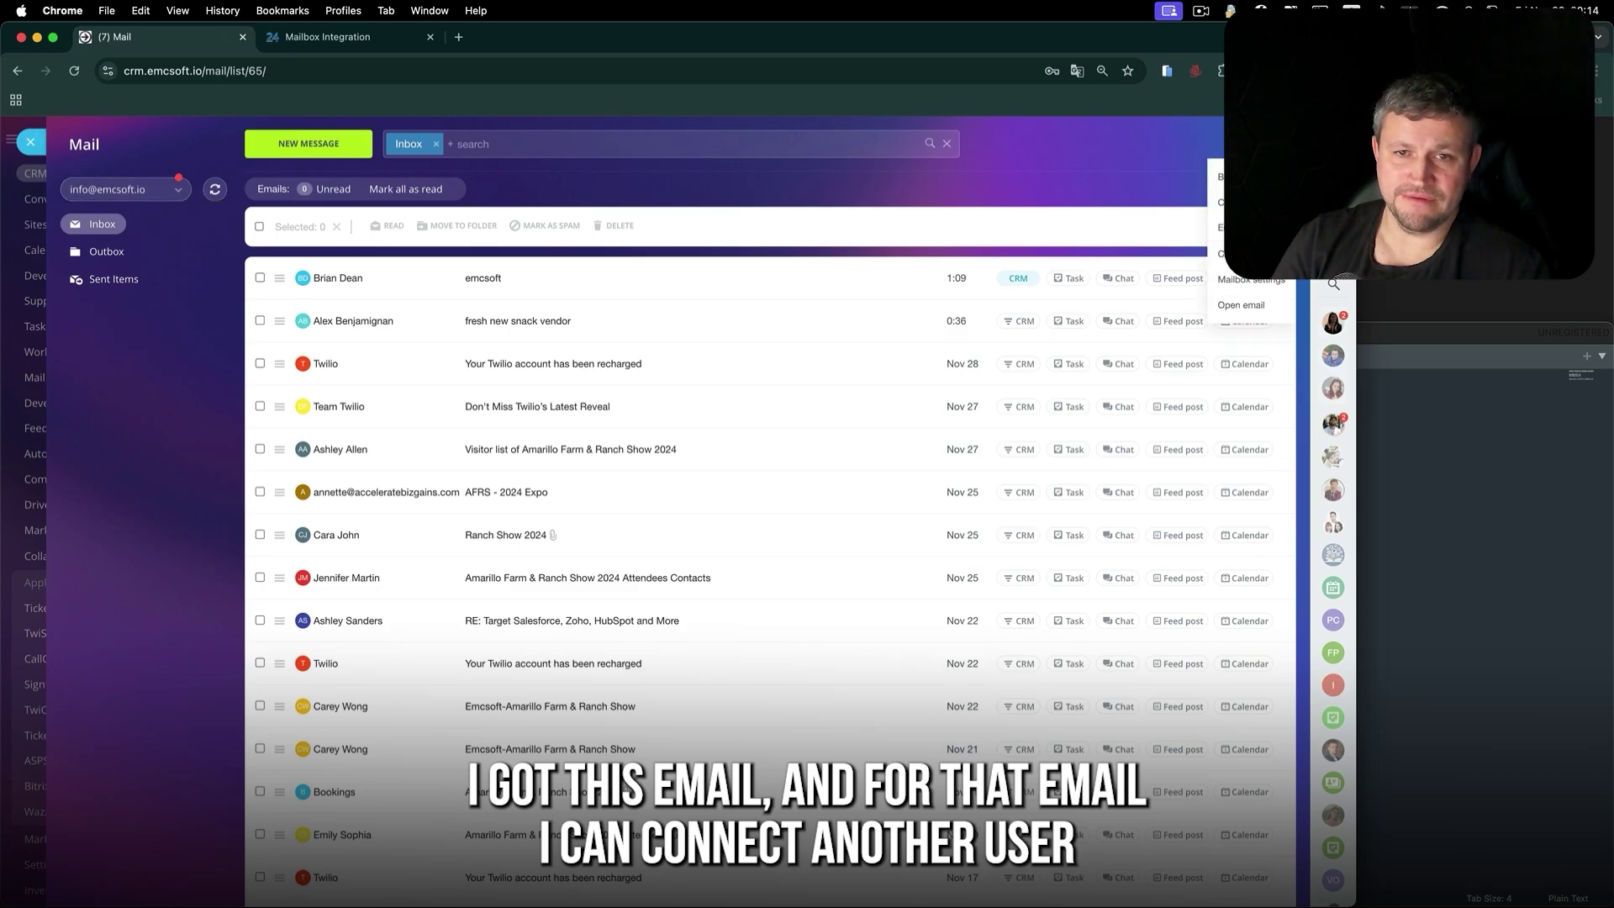
click(1251, 279)
scroll(1081, 589, down, 5)
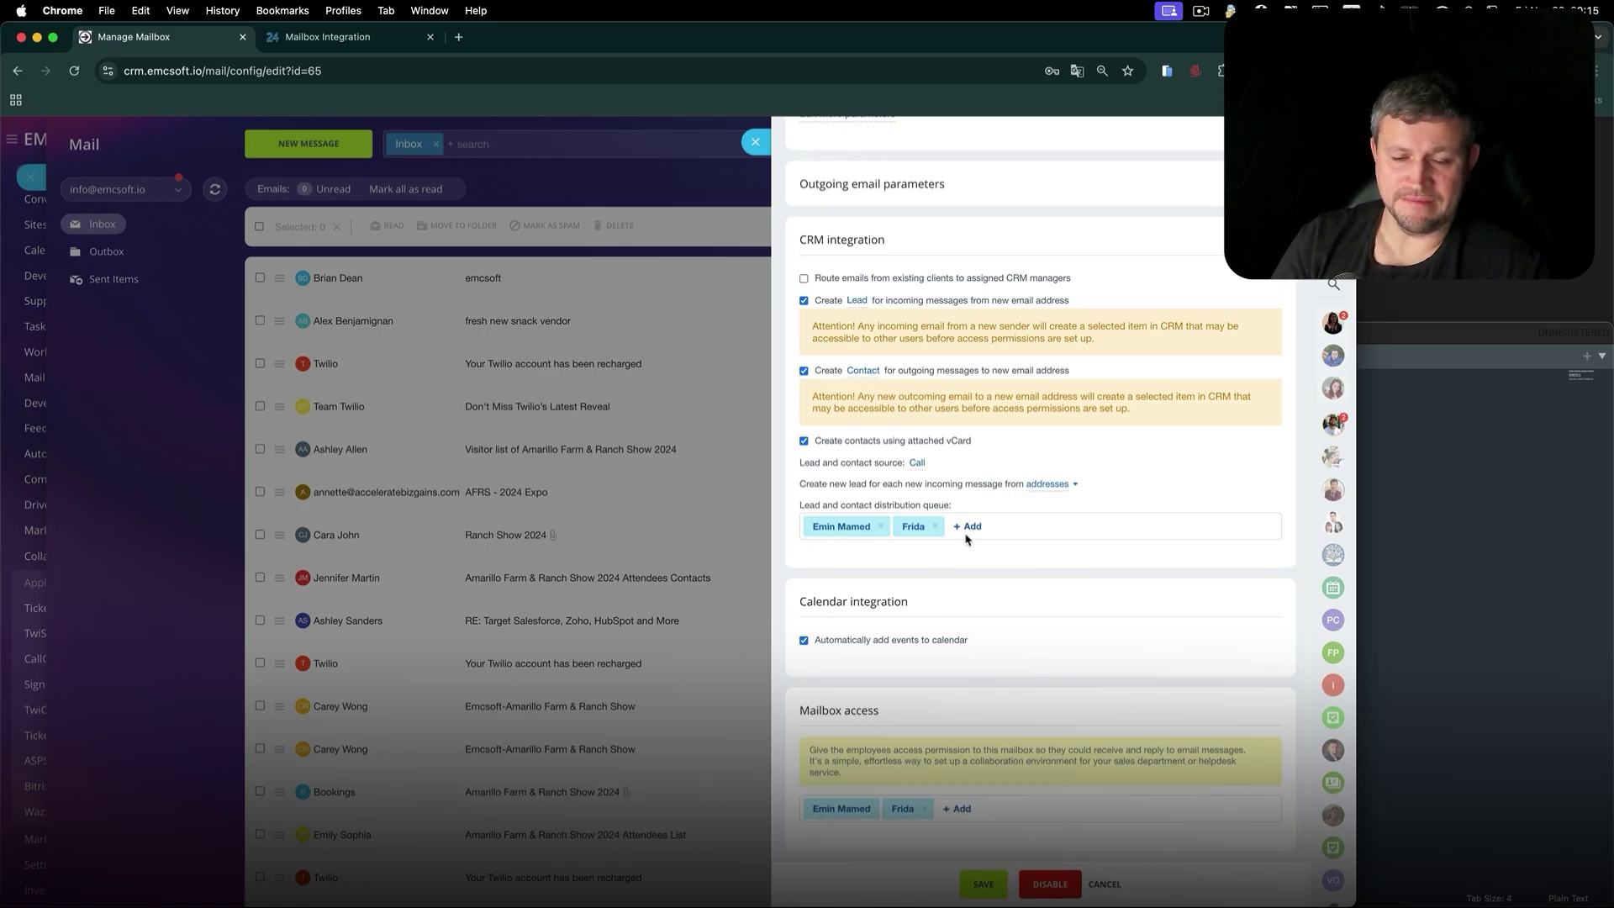
- Switch to Opera and search the portal's user list for the second employee by first name
click(329, 60)
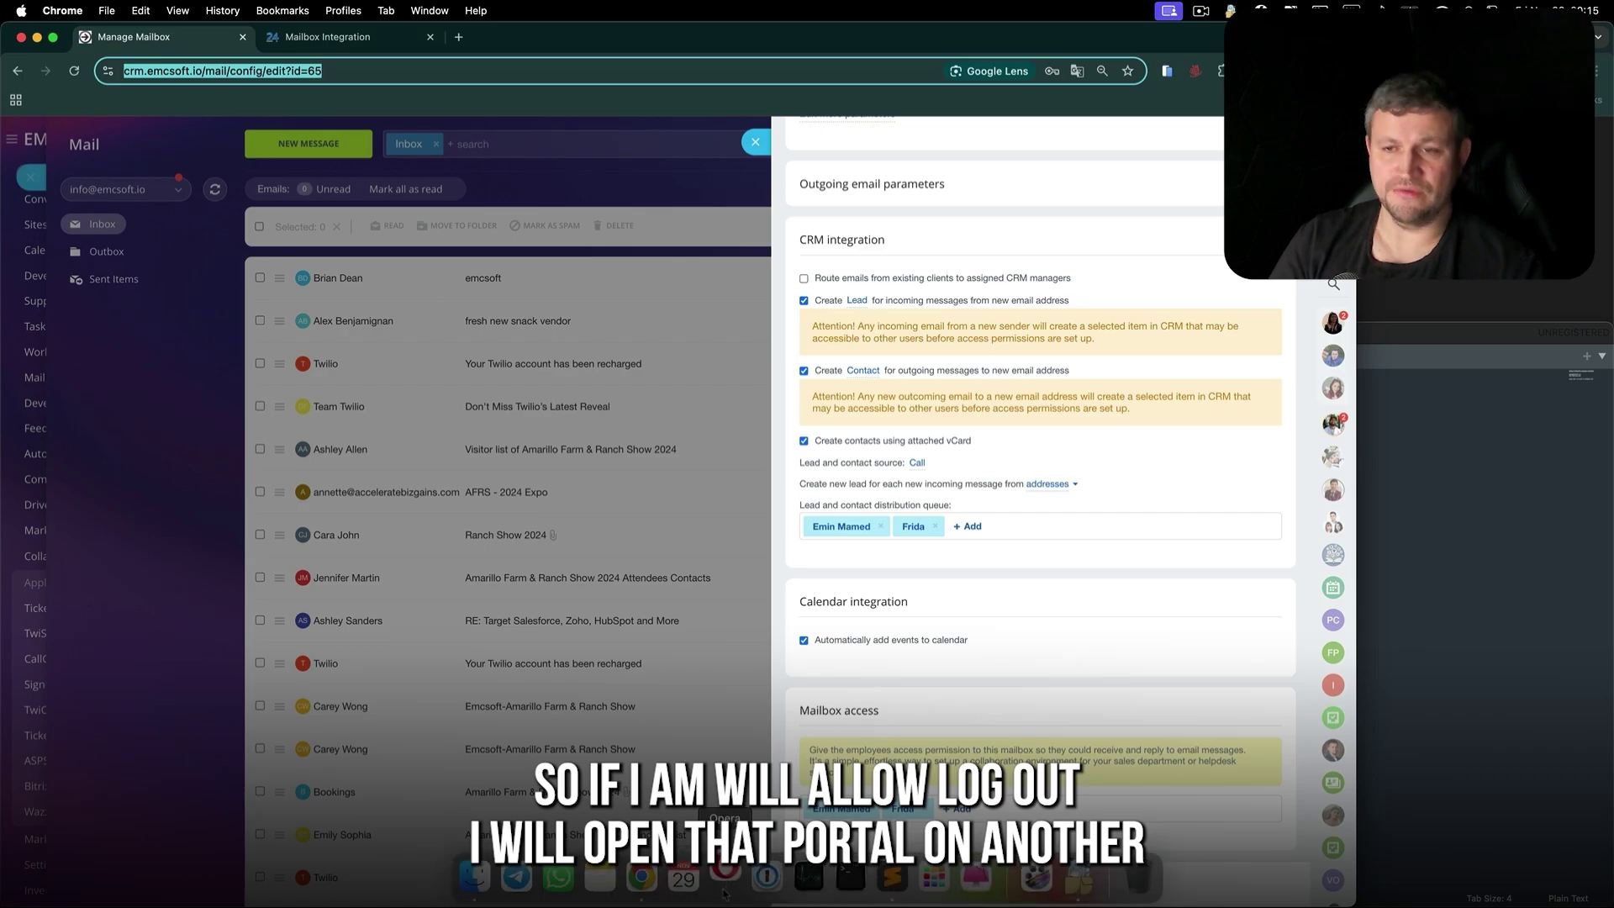
key(super+Tab)
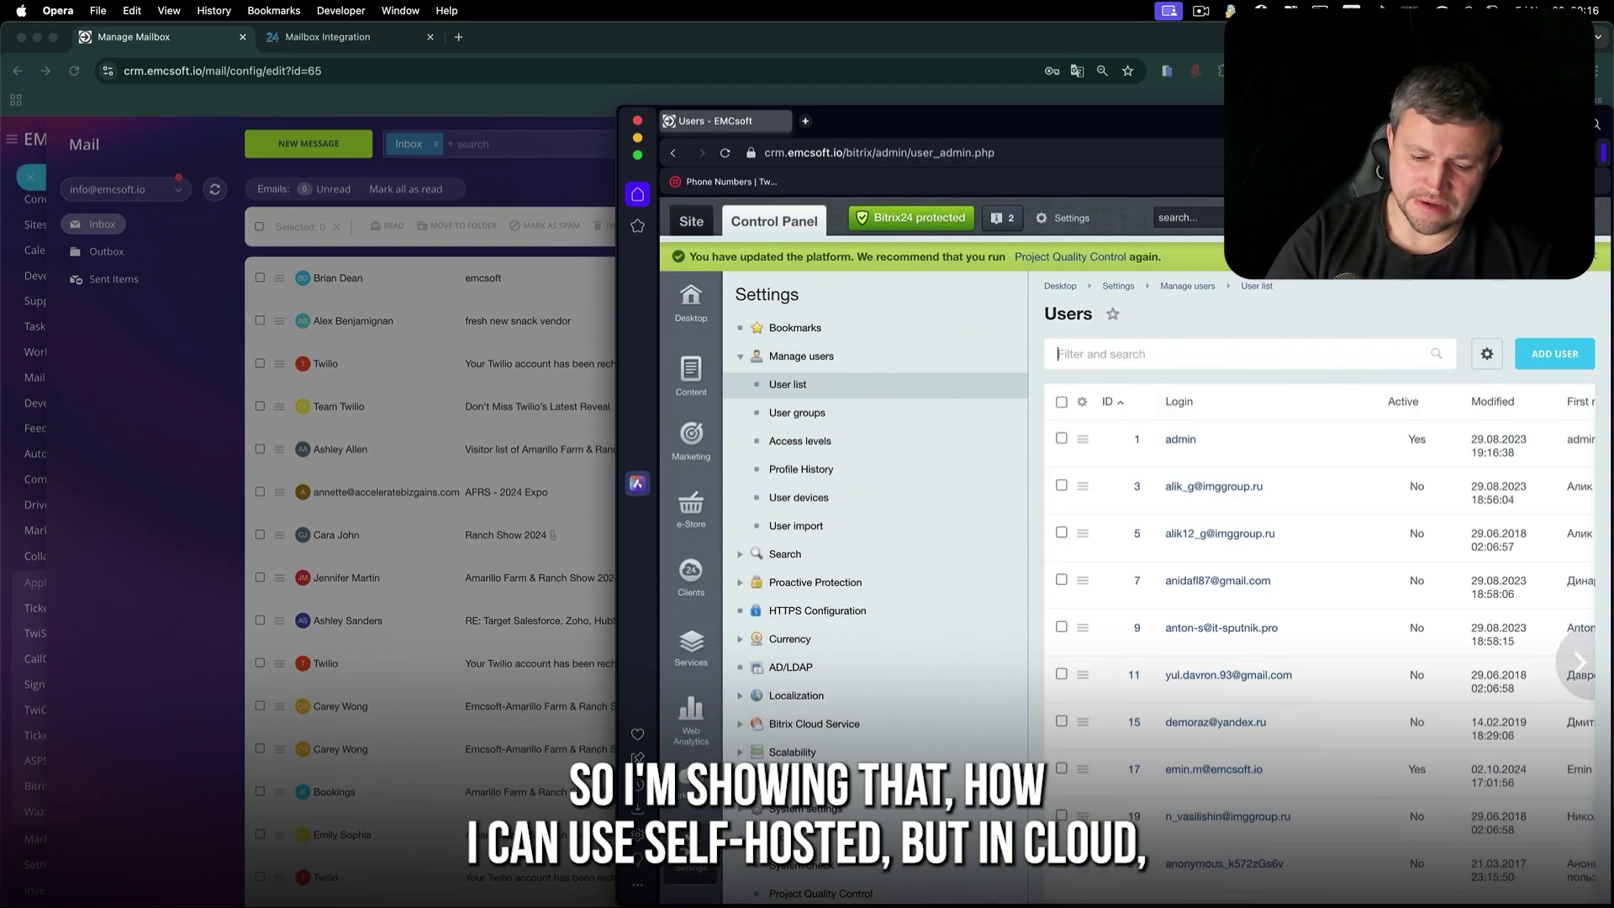
text(frida)
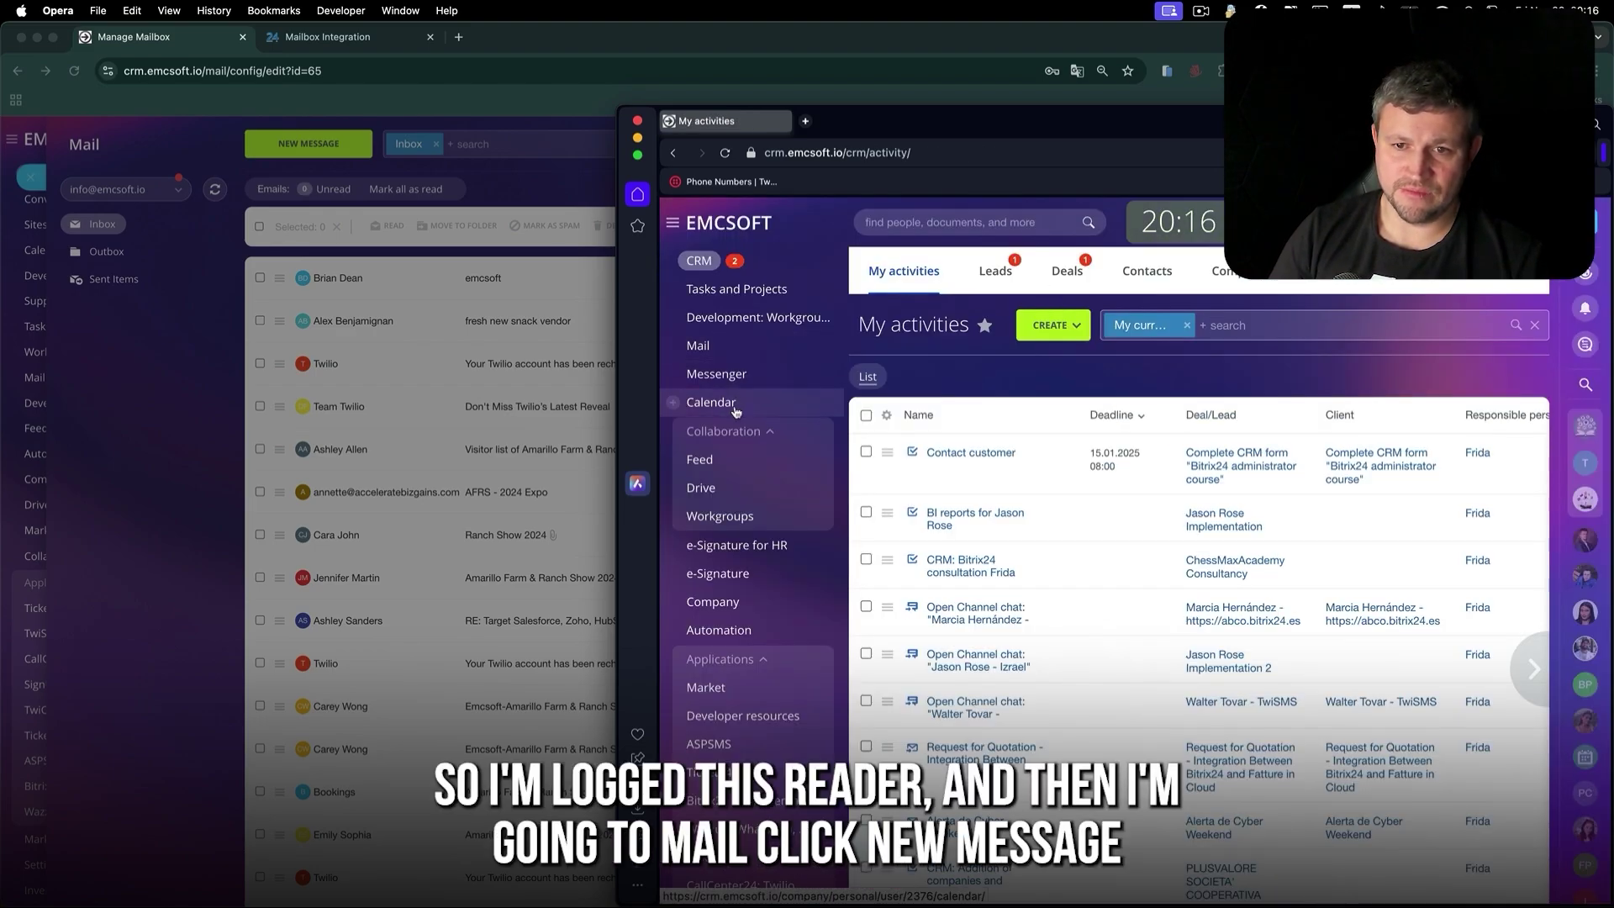
- Start a new message in the second employee's Mail and choose the emcsoft support team as the sender
click(729, 347)
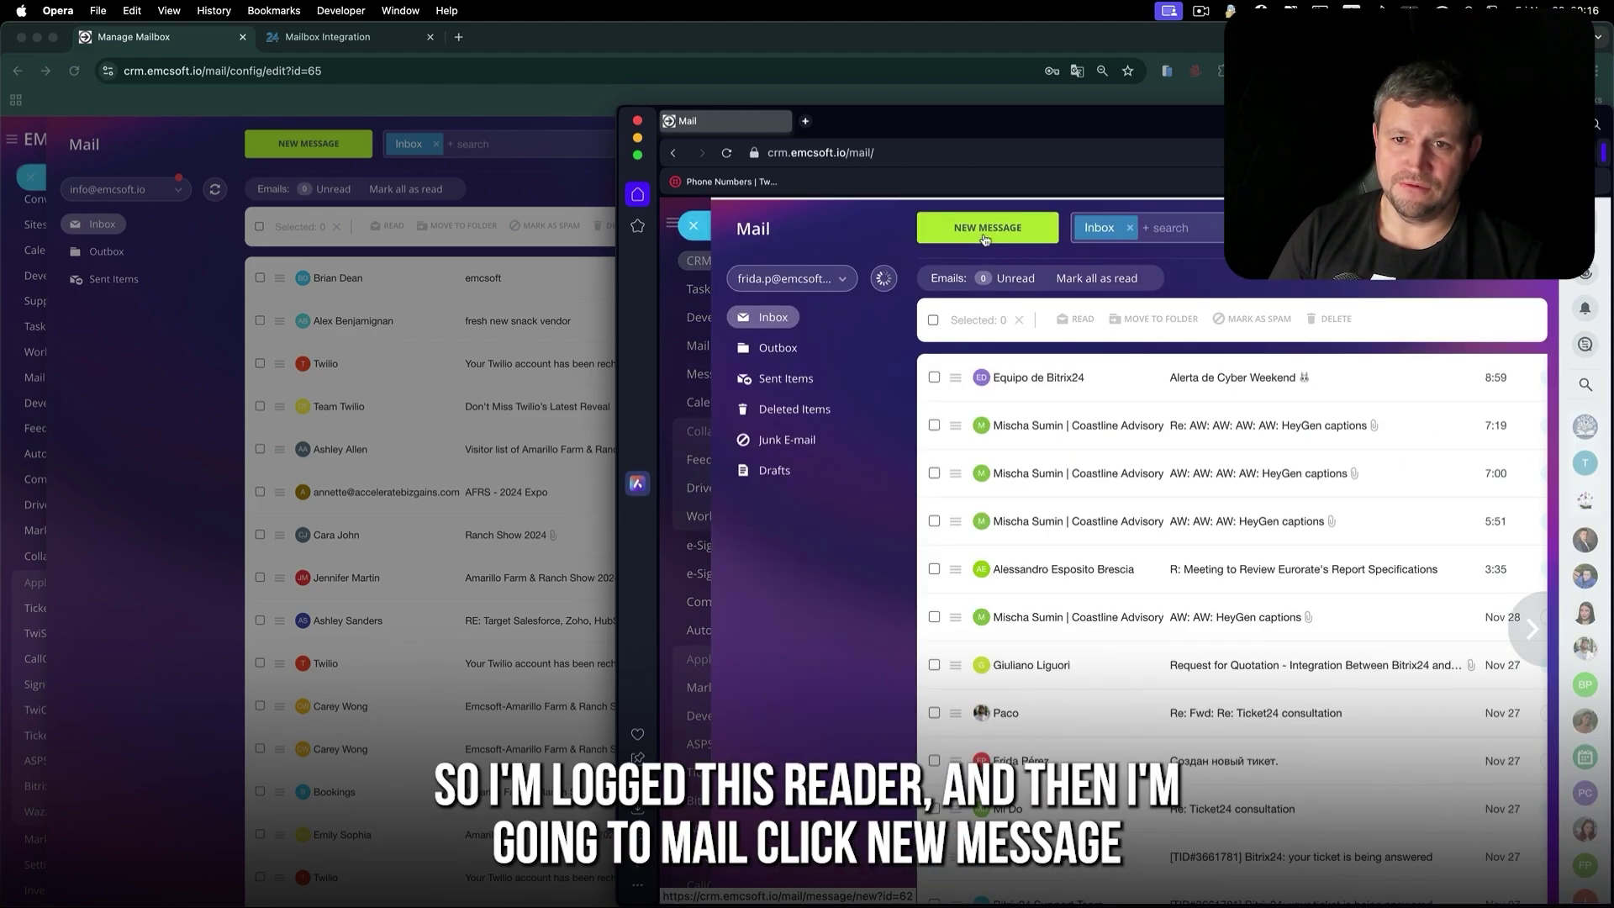
click(985, 236)
click(1000, 280)
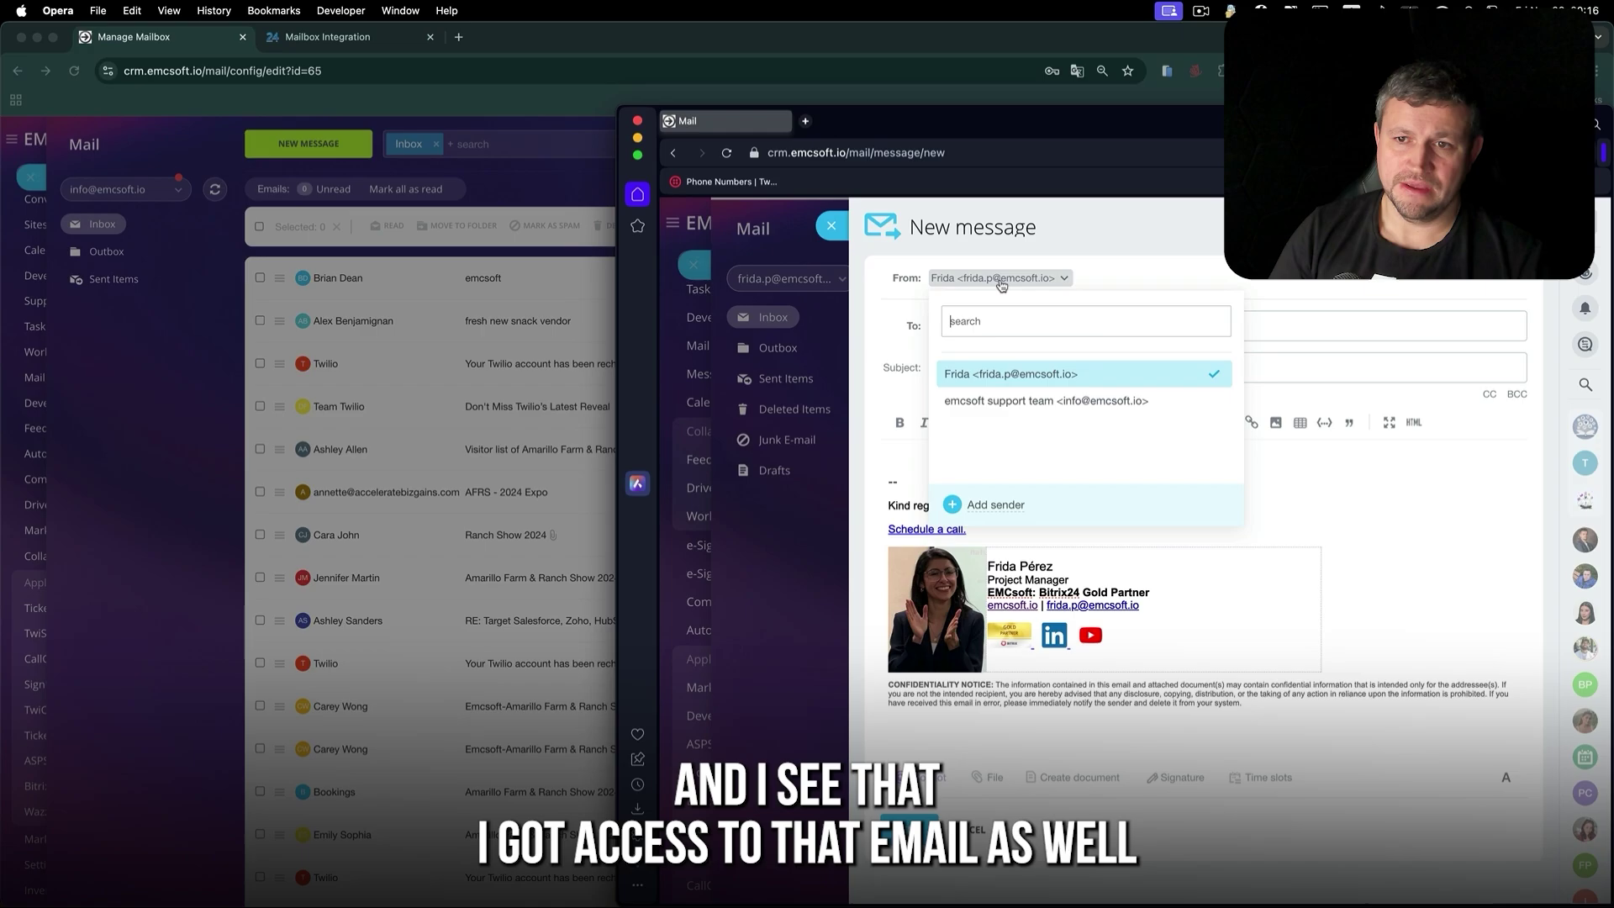
click(1025, 407)
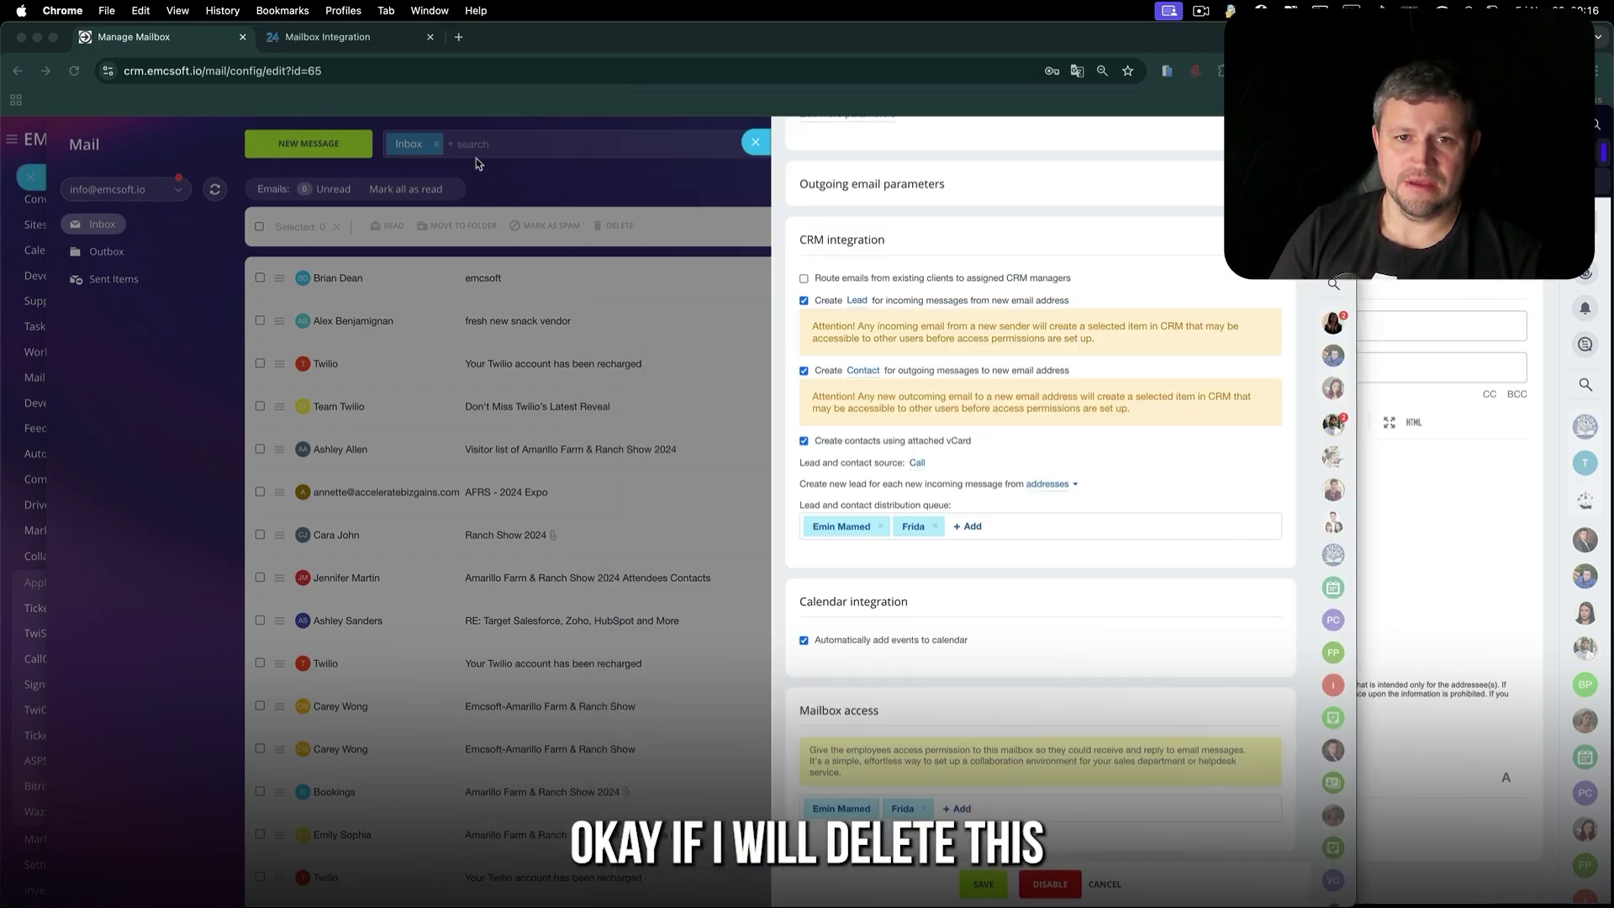
- Back in Chrome, remove the second employee from the info mailbox's distribution queue and mailbox access, and save the mailbox settings
click(935, 526)
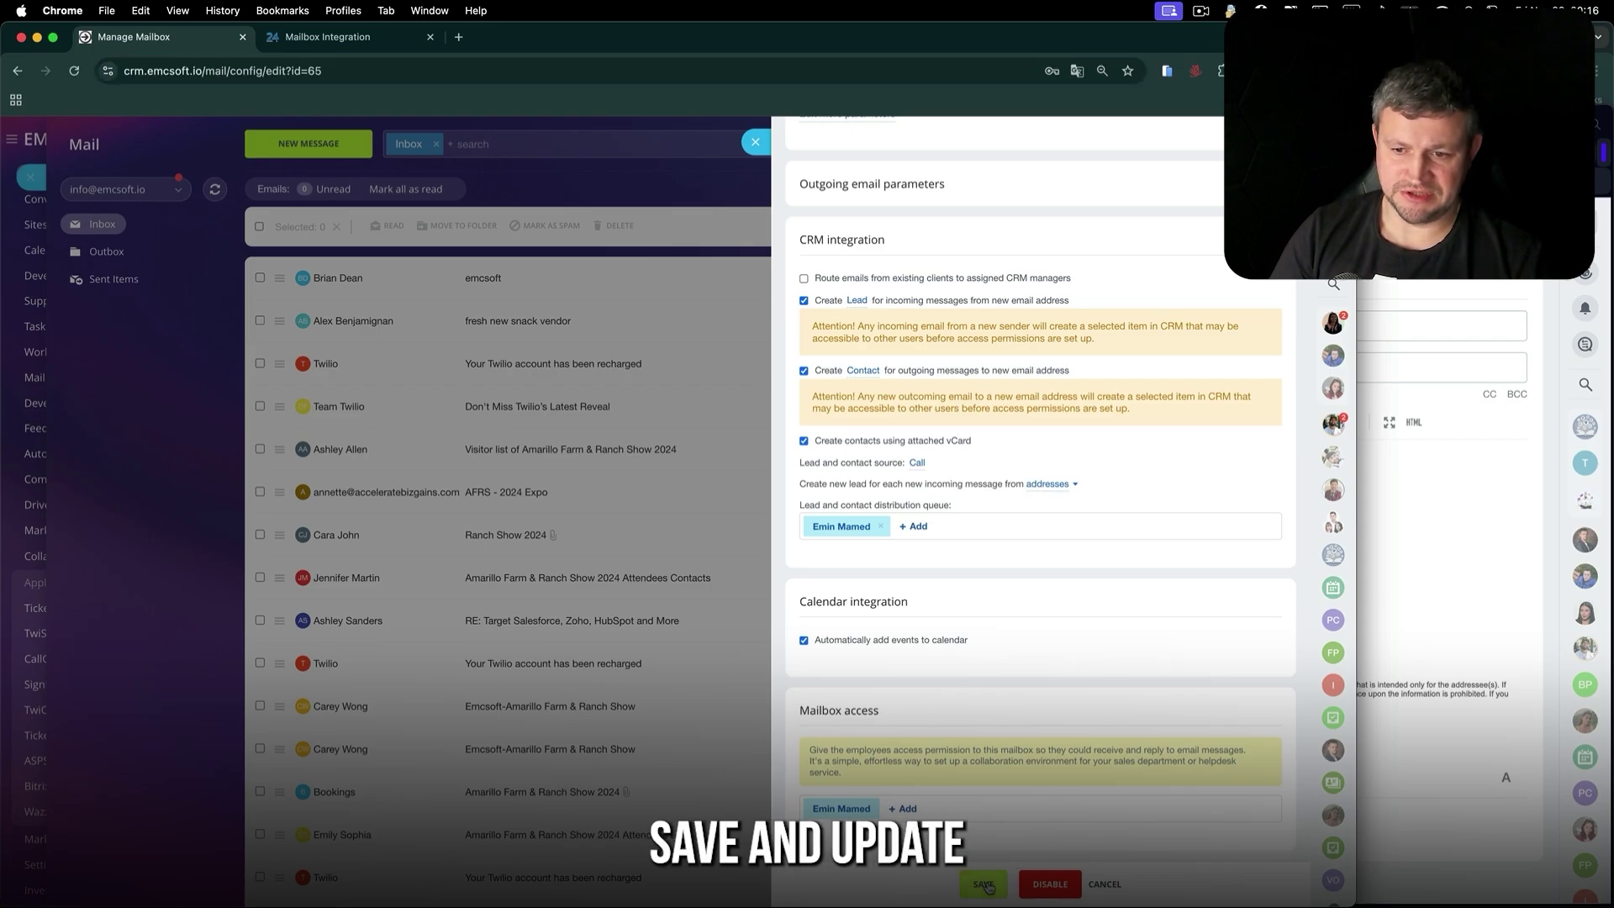
click(983, 883)
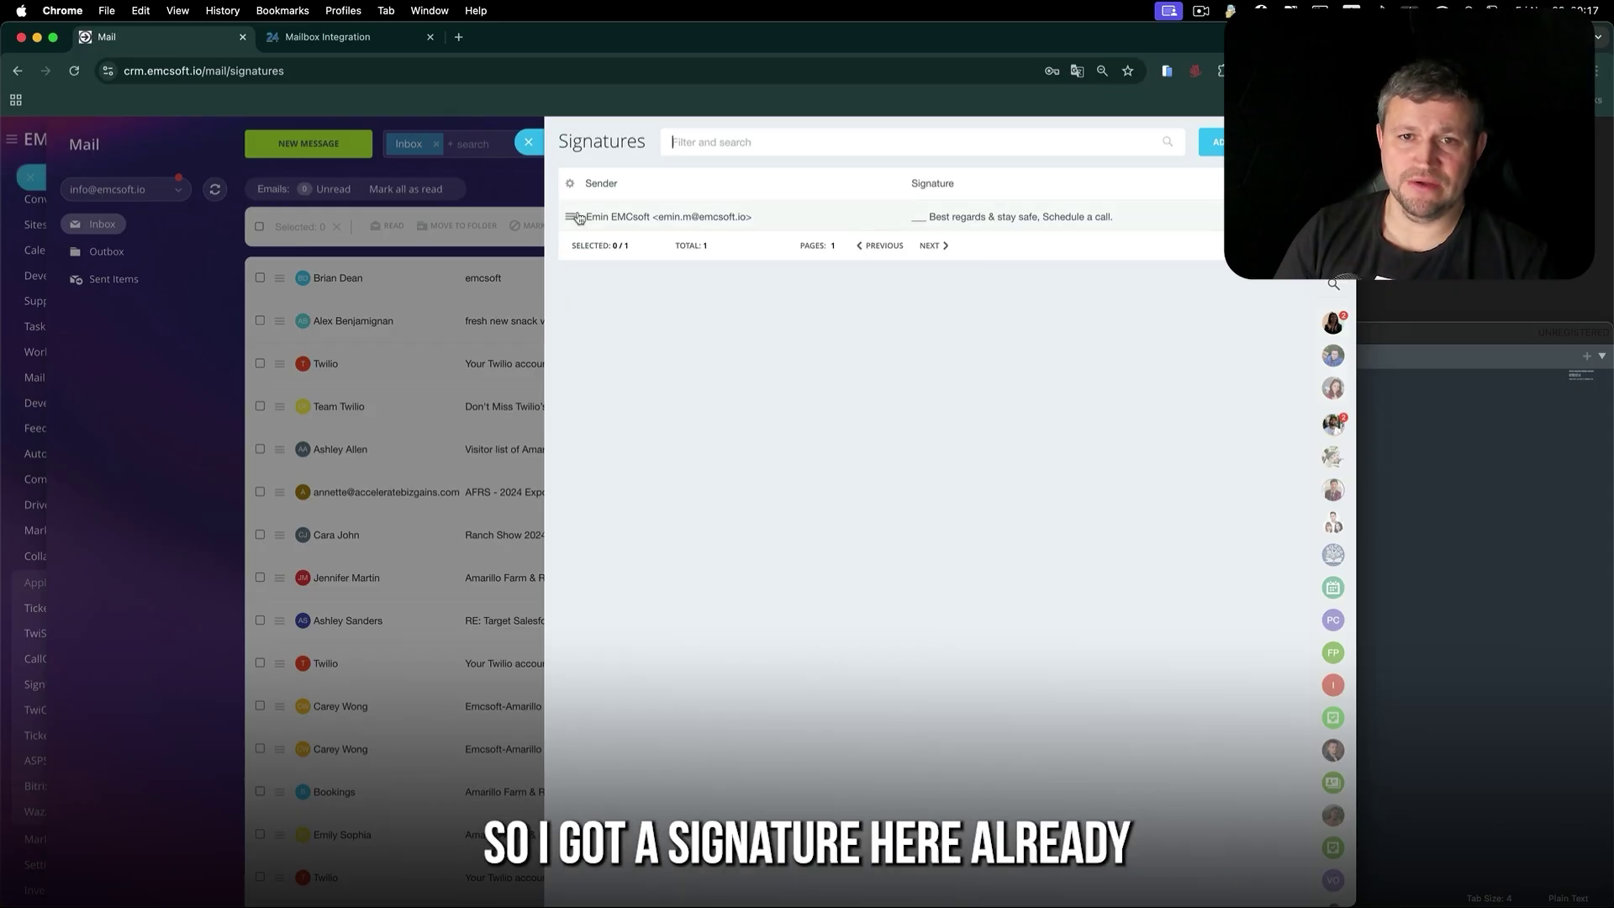
- Open the existing email signature in the Signatures list for editing
click(577, 217)
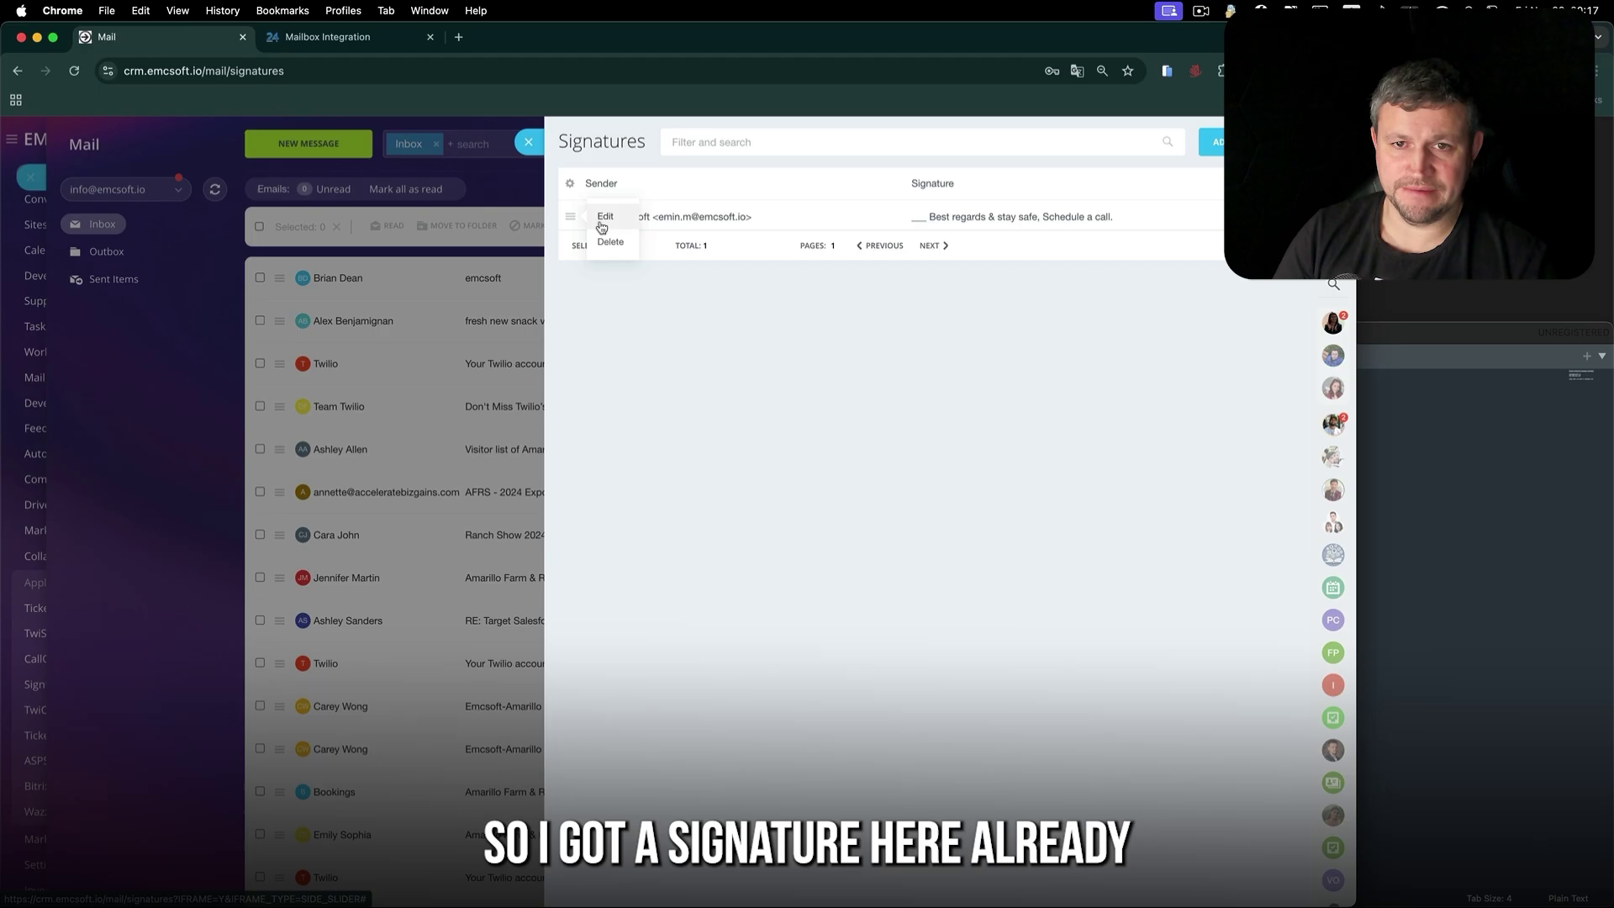
click(606, 216)
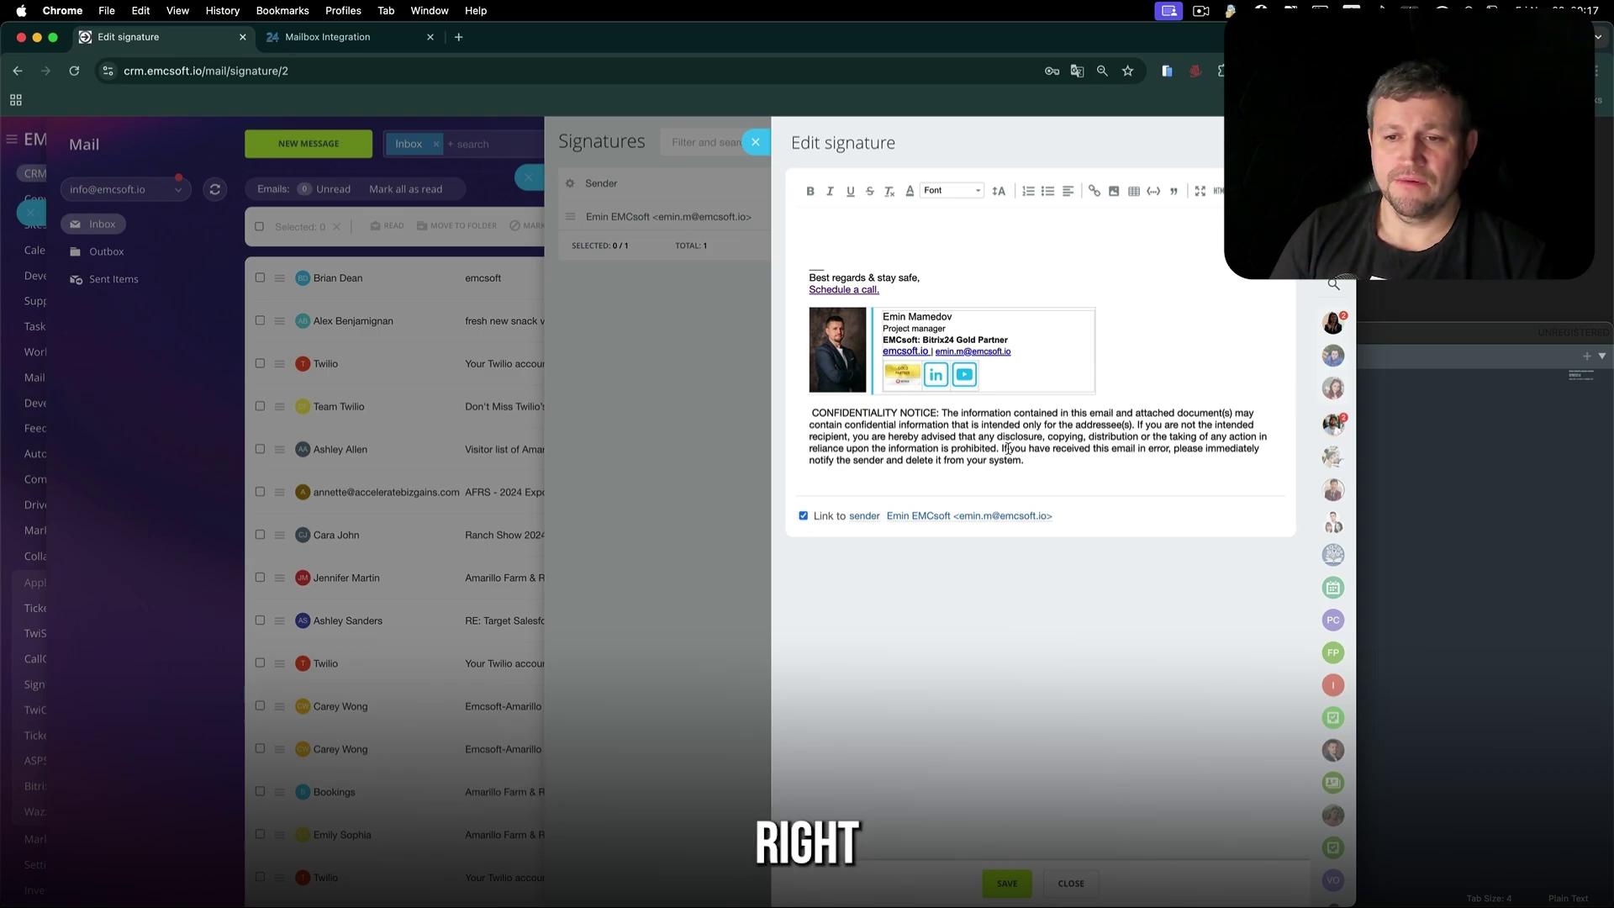
- Copy the entire content of the existing signature, from the closing greeting through the confidentiality notice
mouse_move(1026, 461)
mouse_down()
mouse_move(808, 303)
mouse_move(799, 274)
mouse_up()
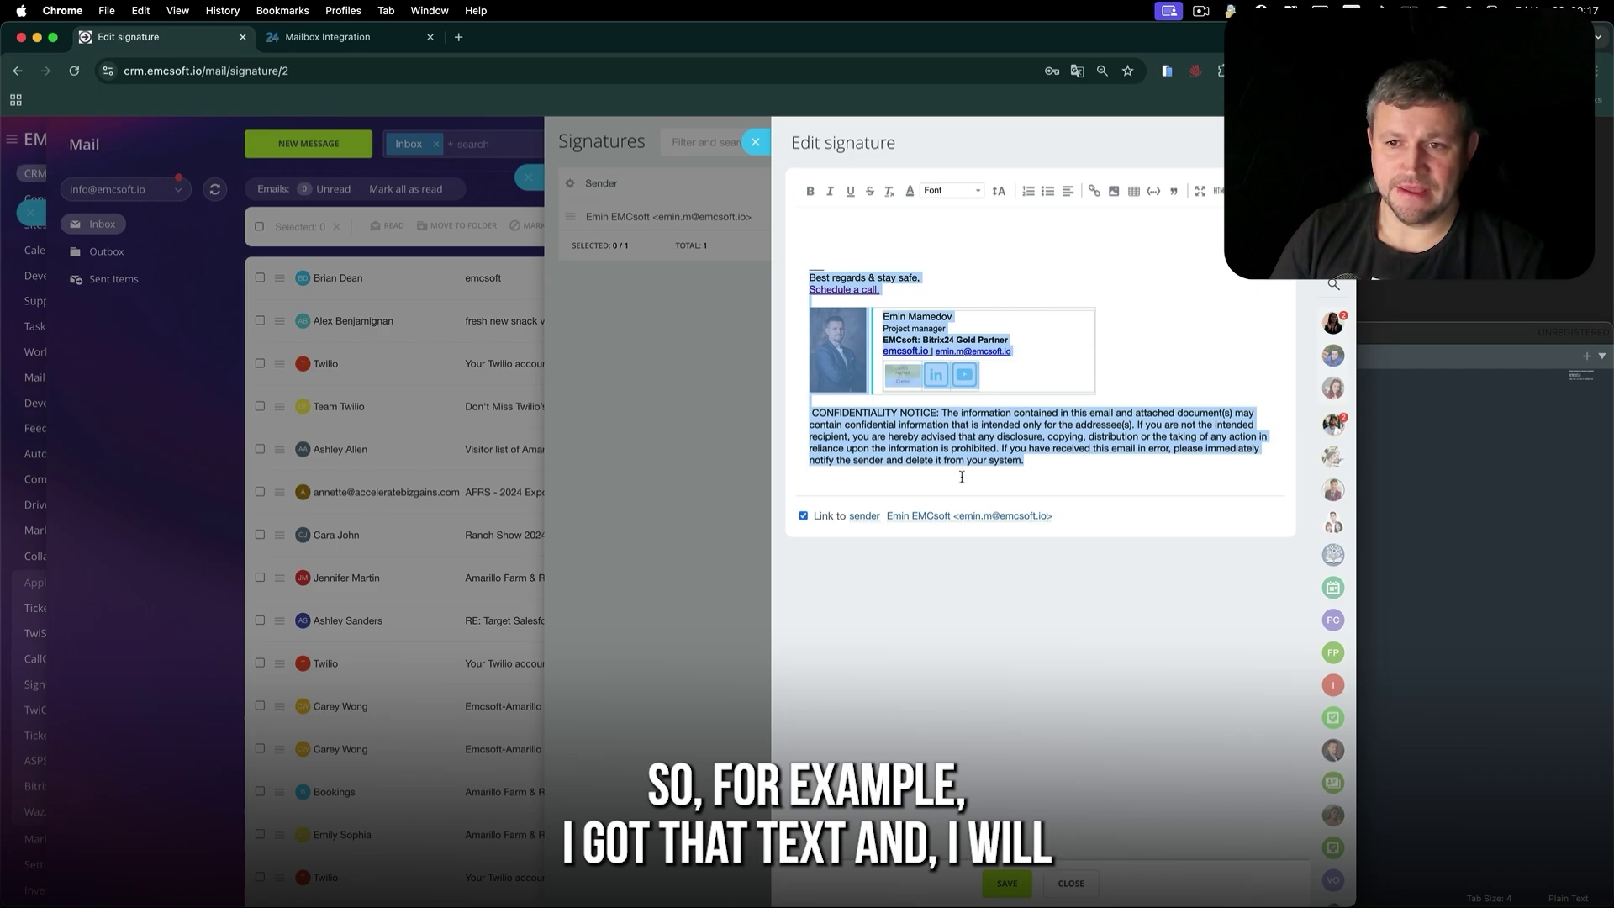
click(1406, 515)
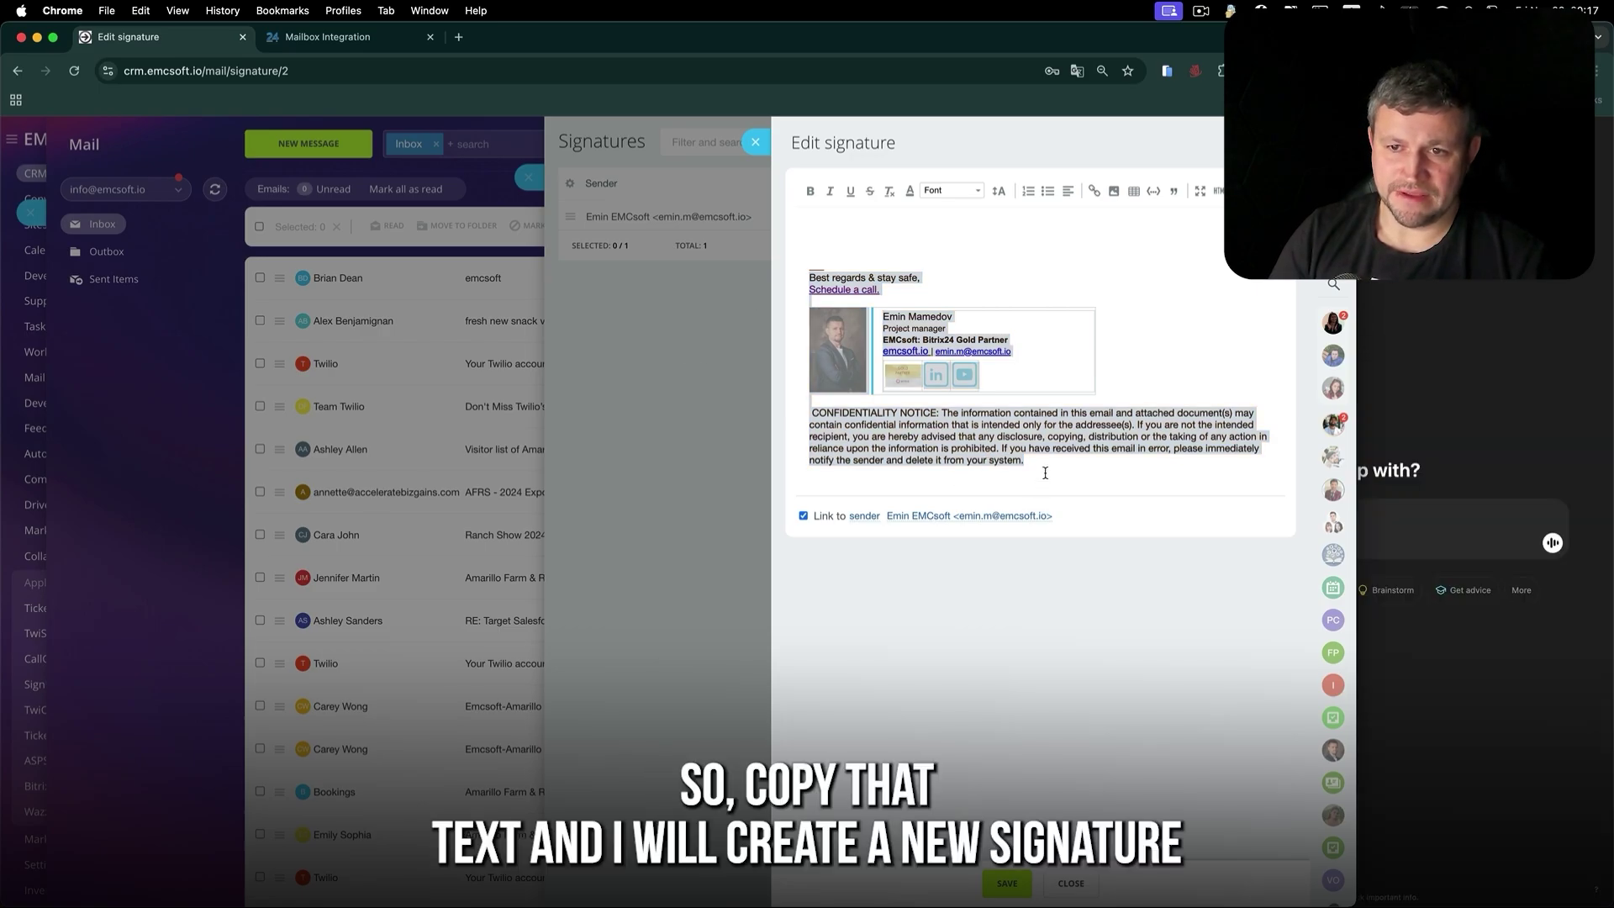
drag(1045, 473, 795, 274)
key(super+c)
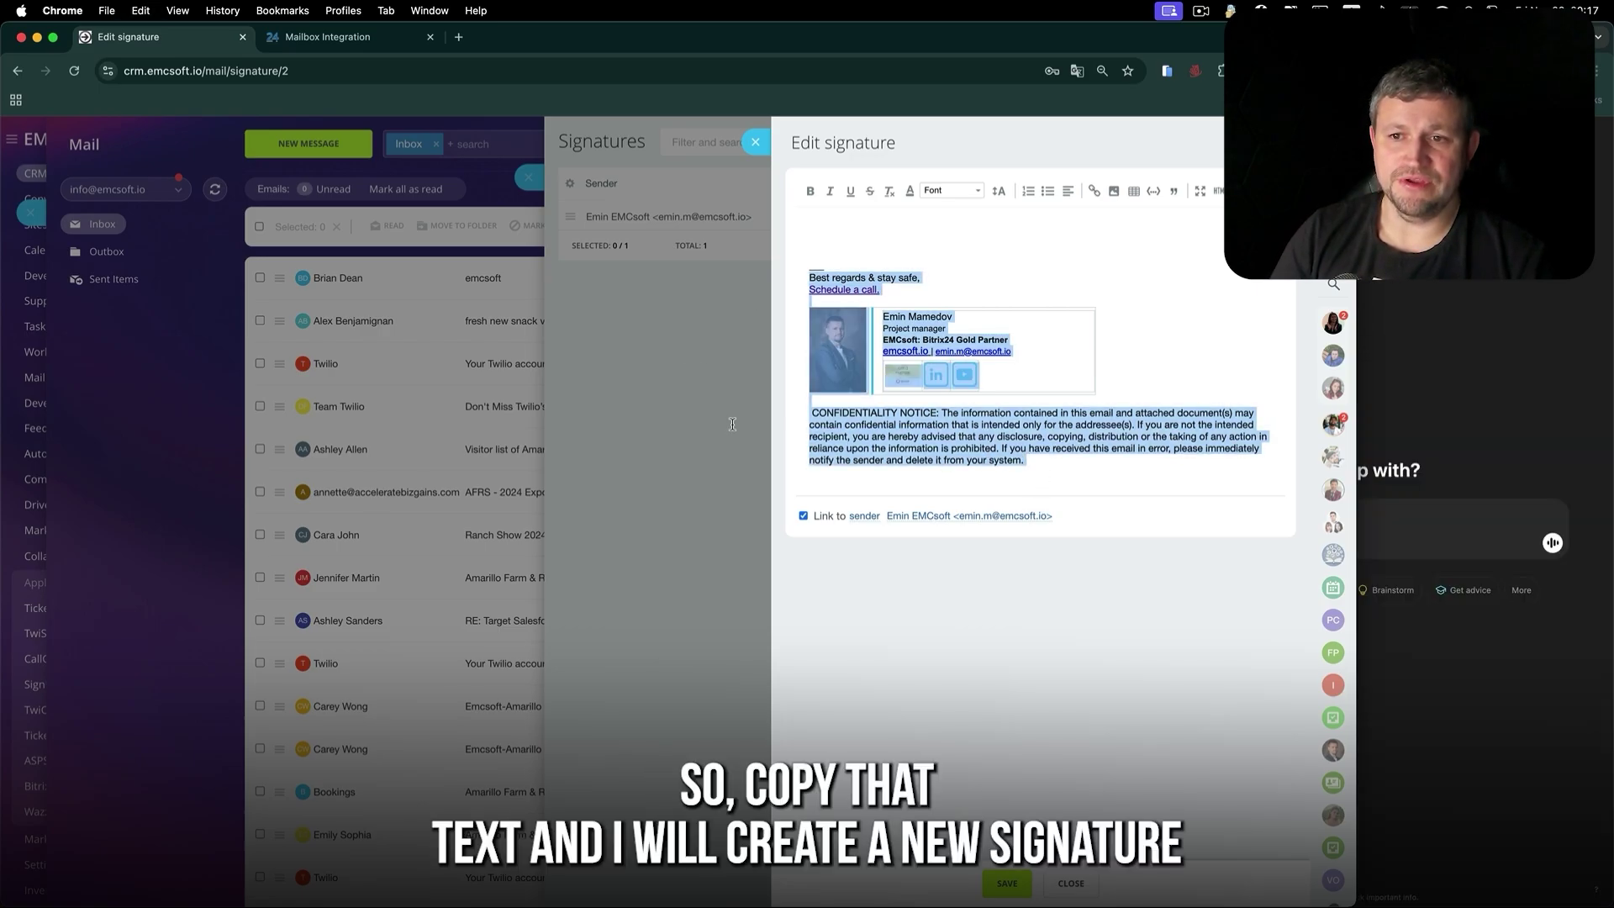
- Leave the existing signature, start a new one and paste the copied content into it
click(618, 388)
click(1215, 141)
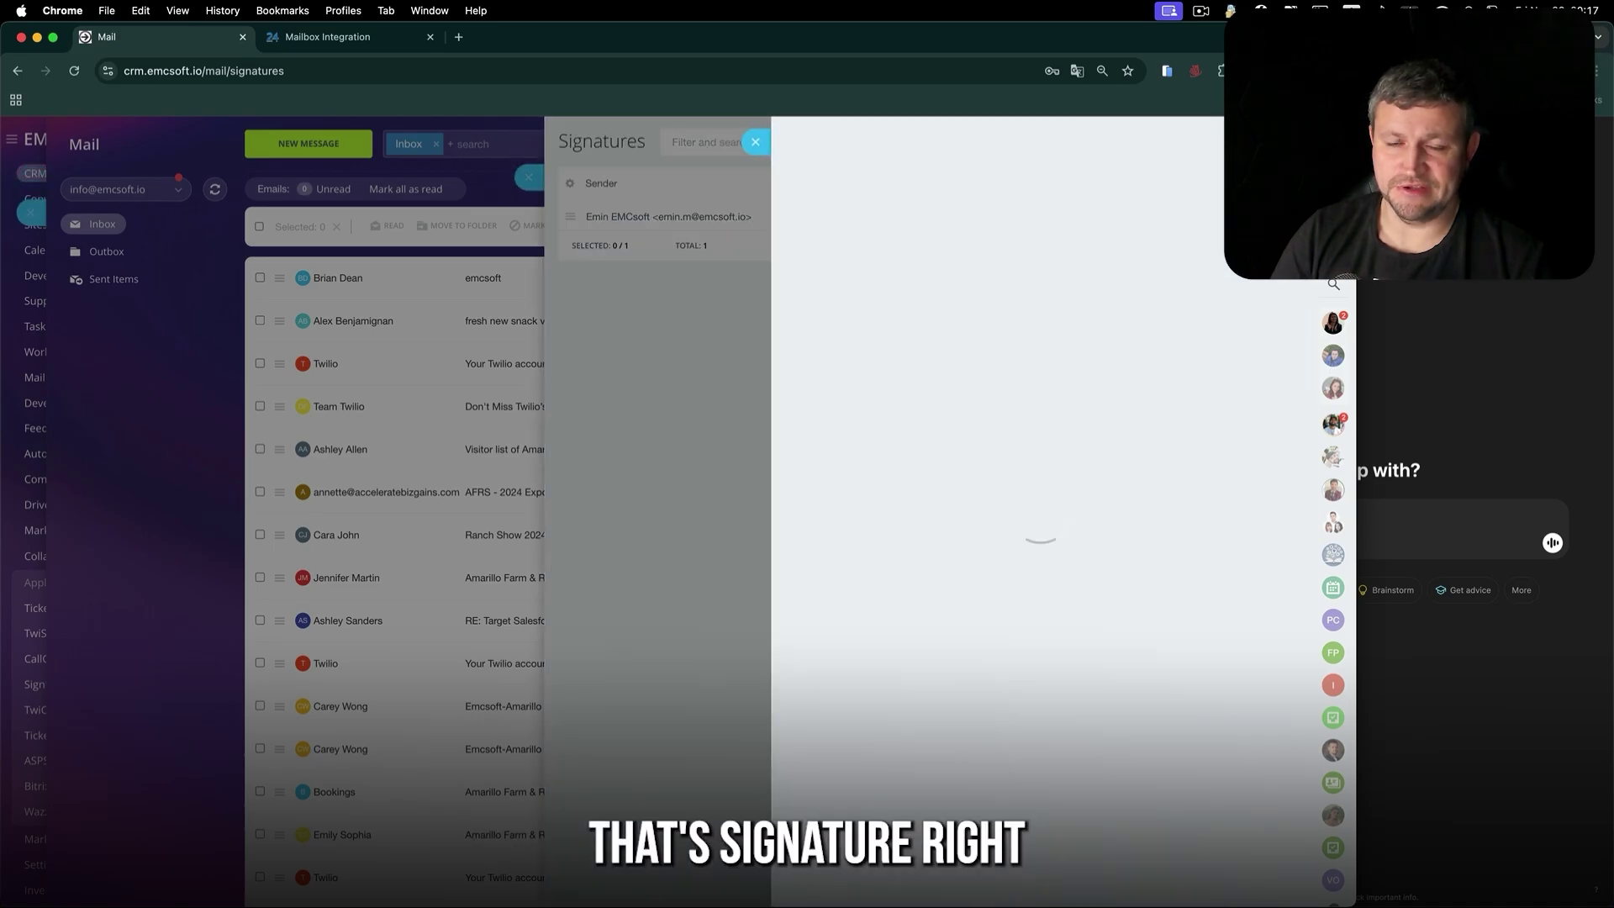
key(super+v)
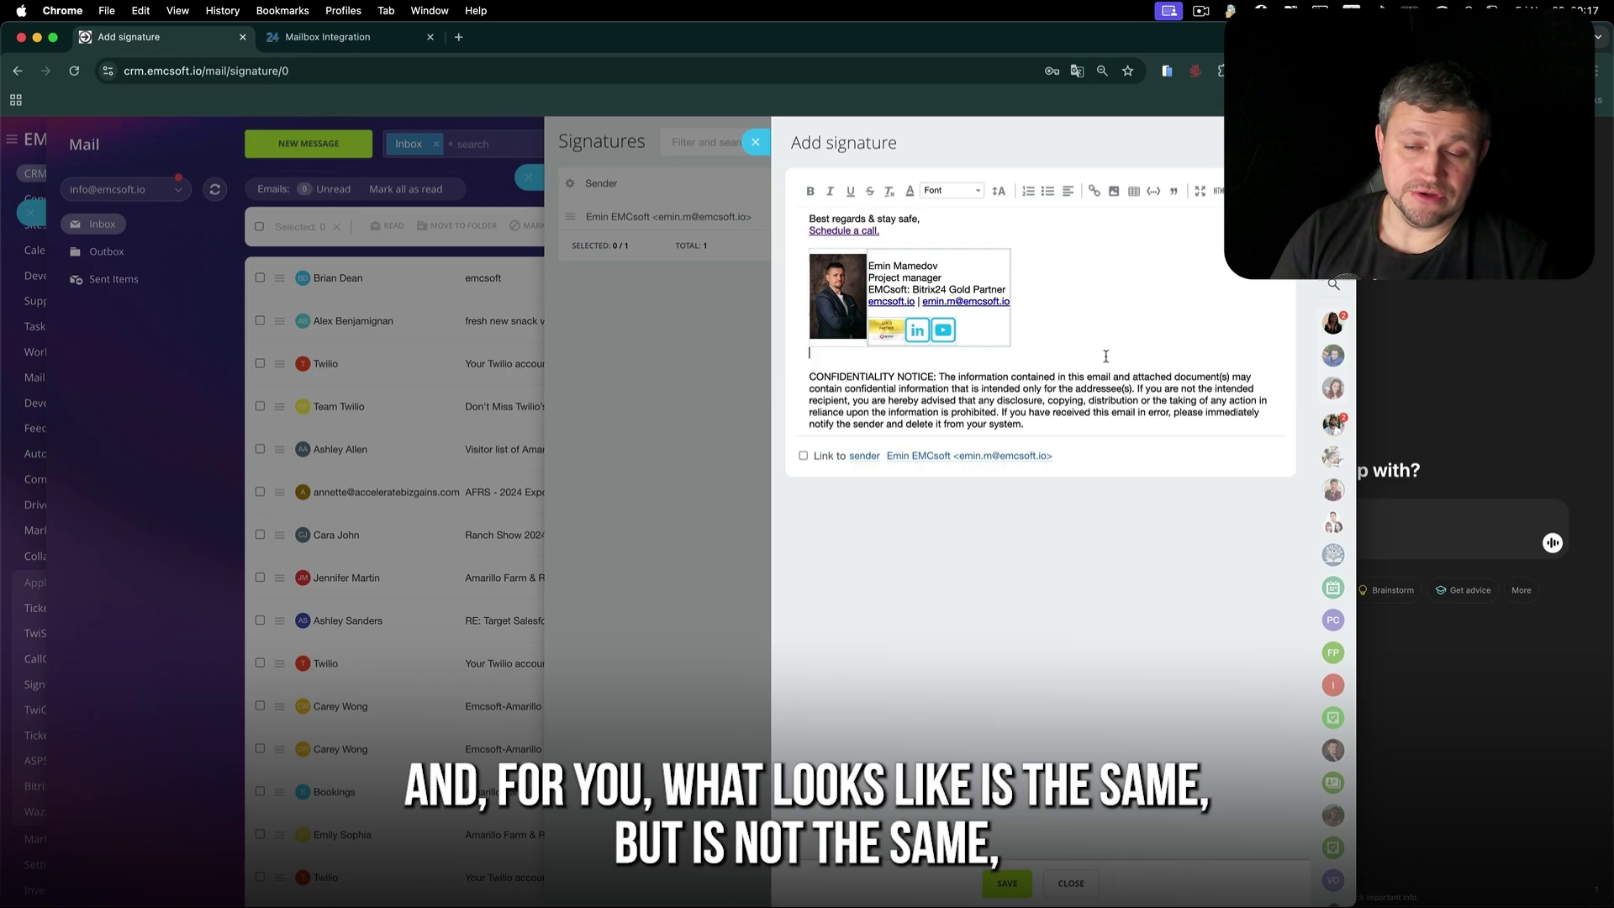
click(843, 296)
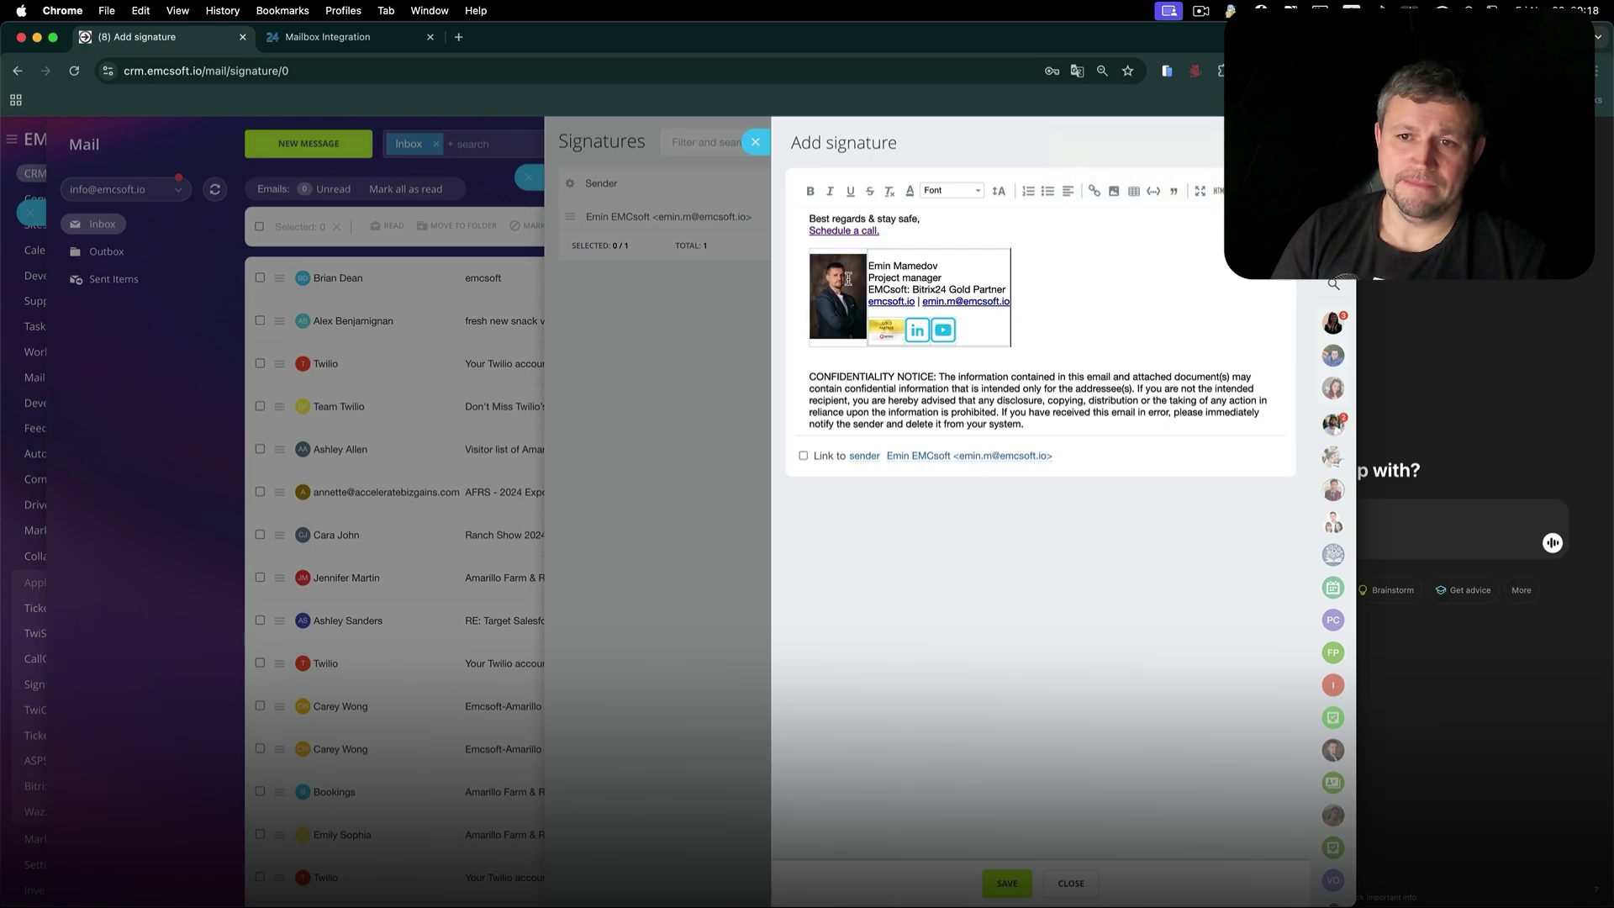
click(844, 288)
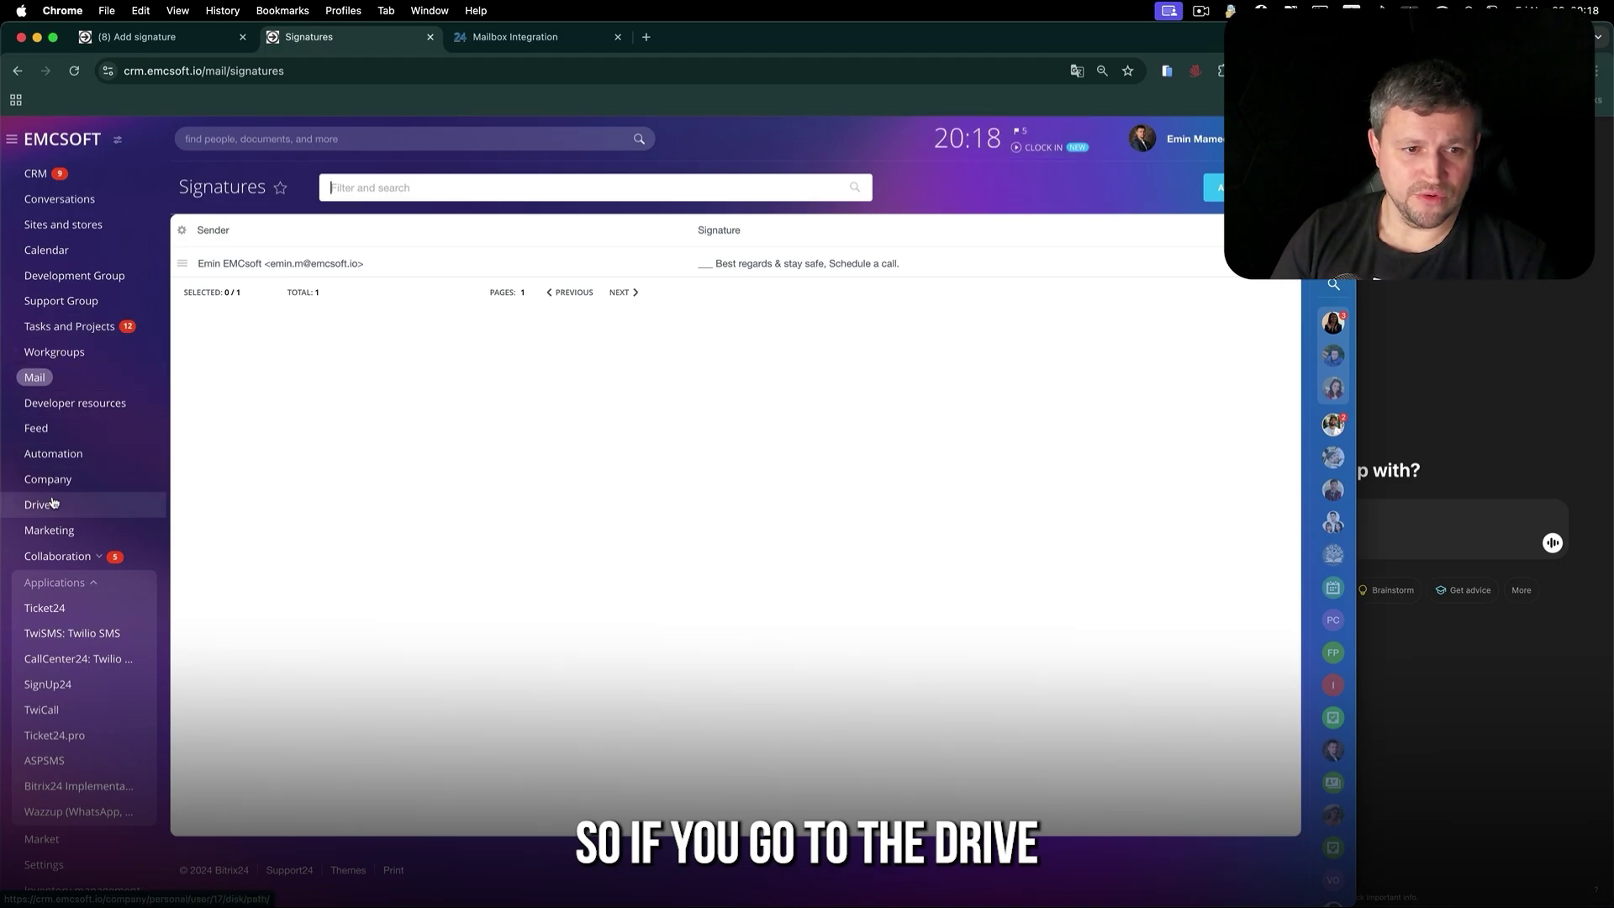
- In a separate tab, open the Public Assets folder of My Drive and locate main.jpg
click(52, 502)
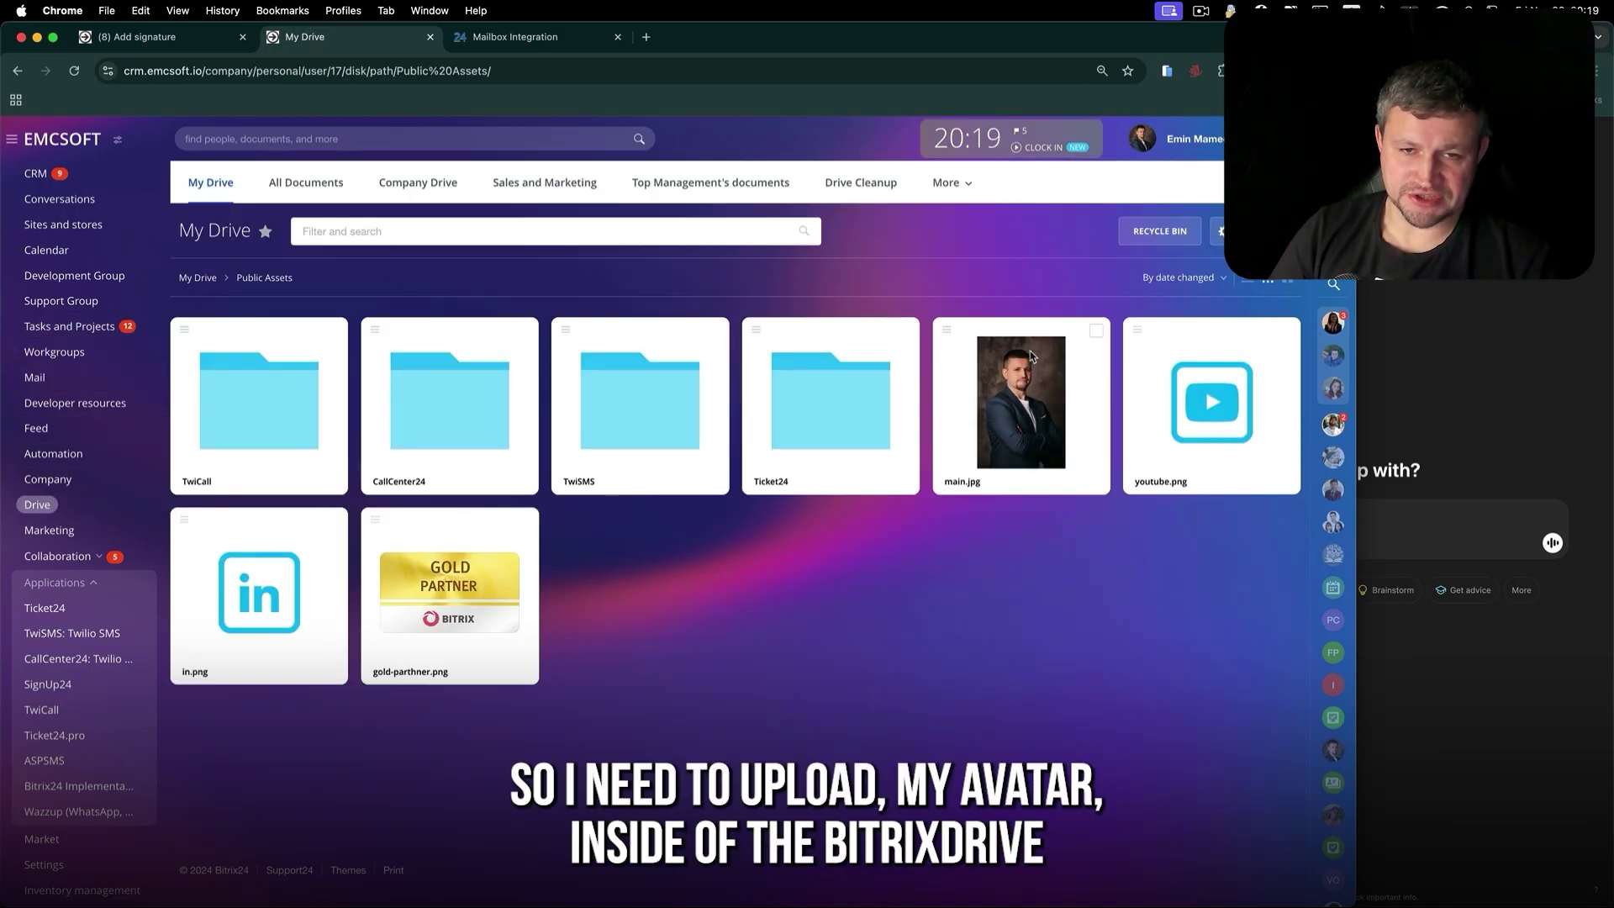
drag(1027, 385, 1059, 370)
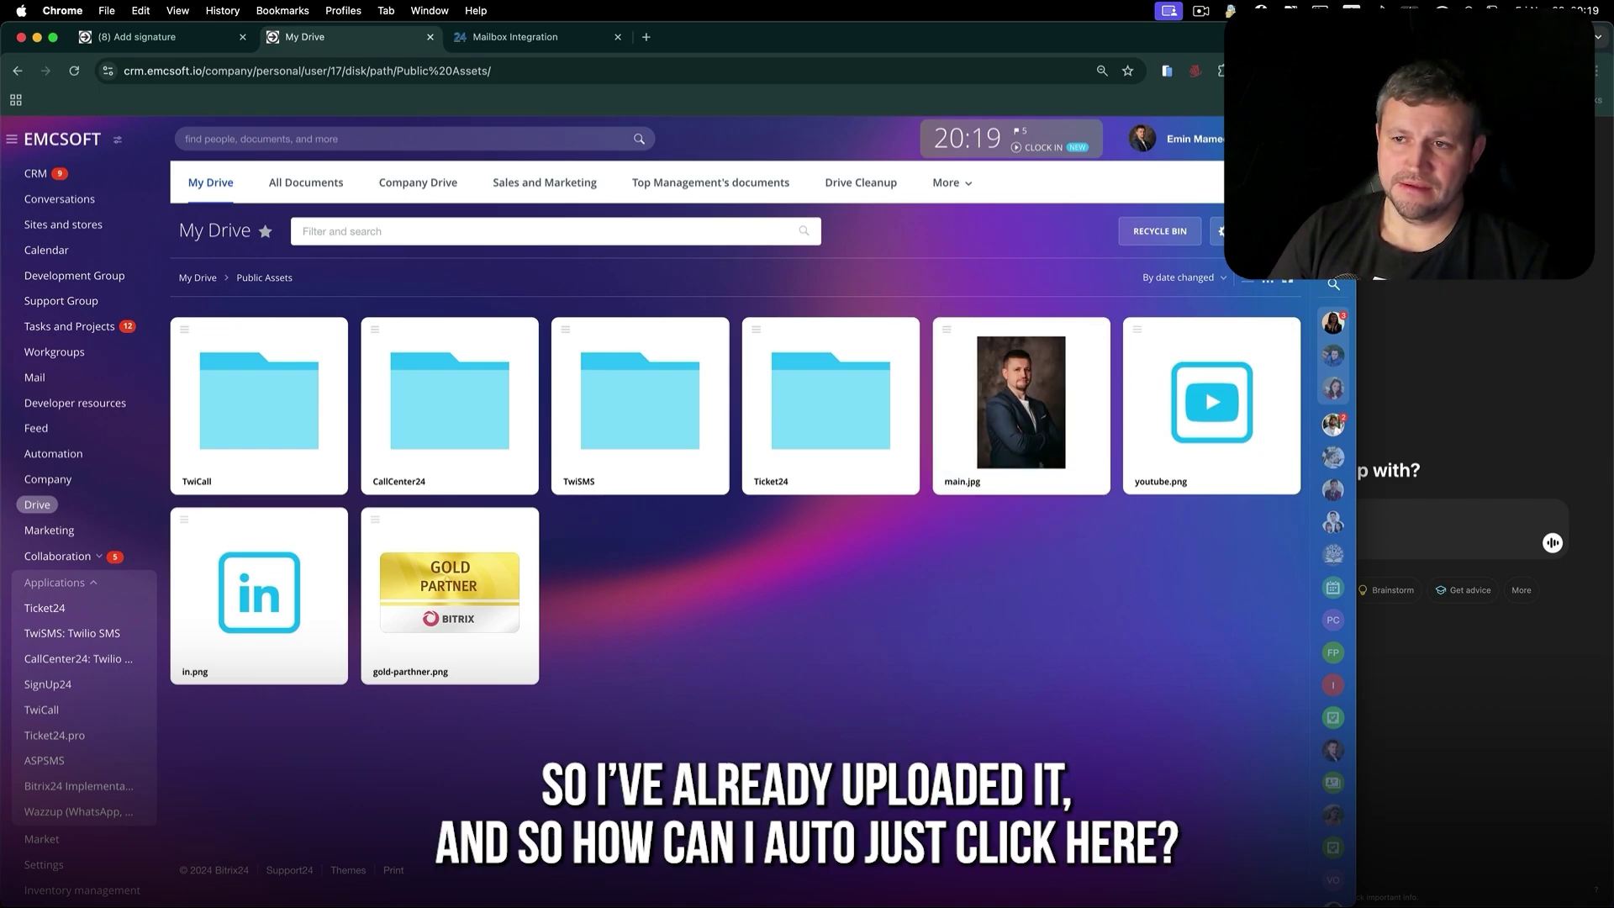
click(1270, 231)
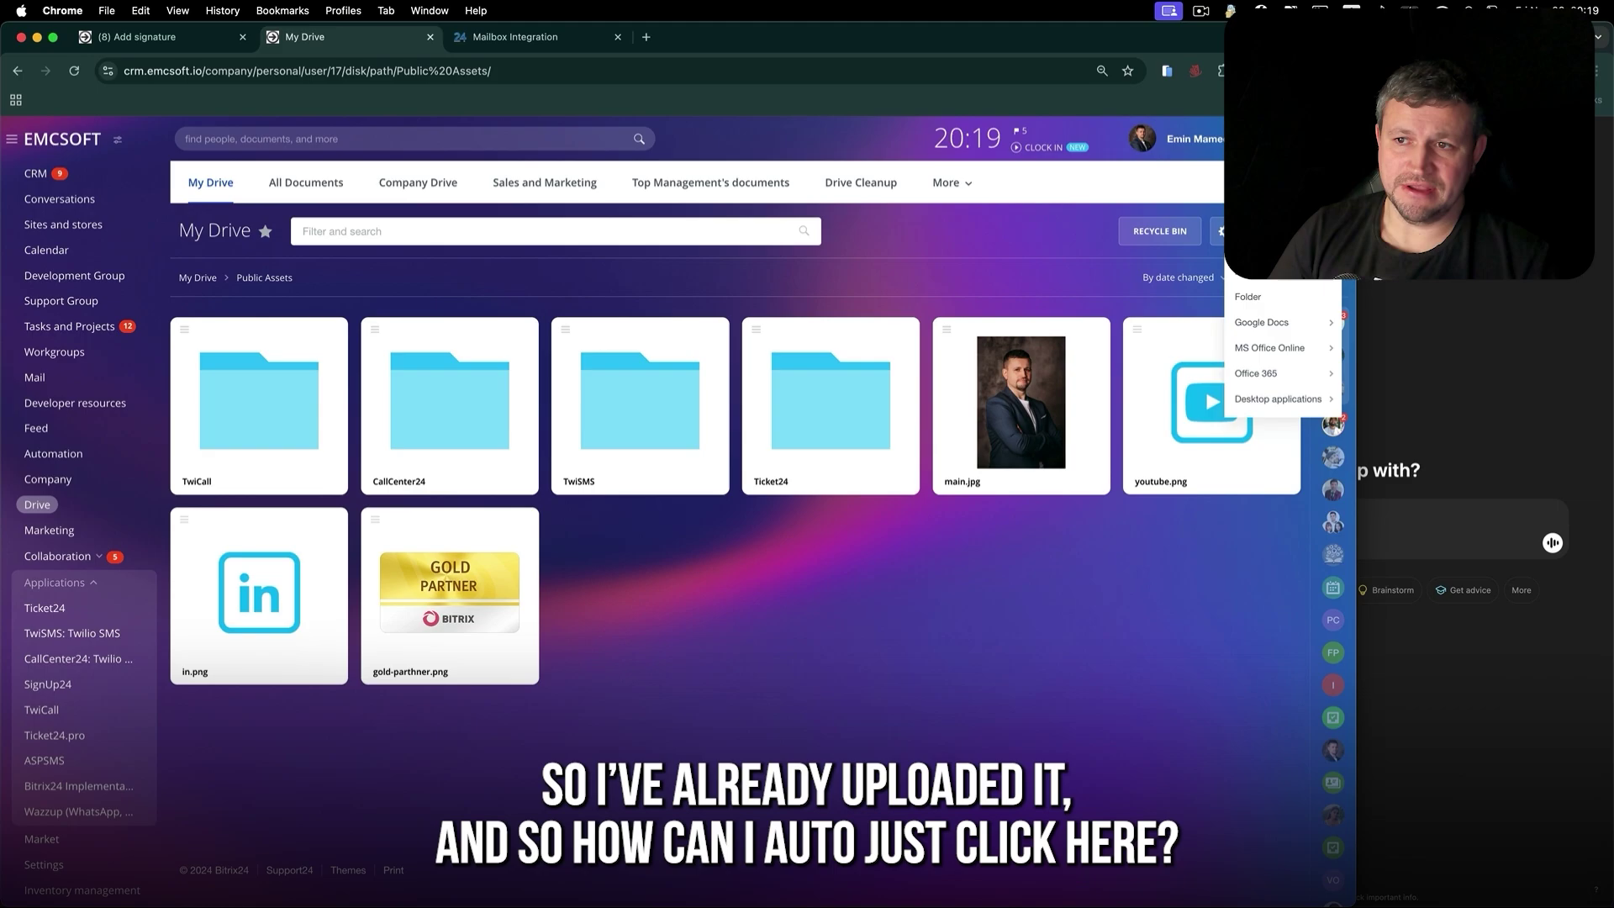
click(1281, 285)
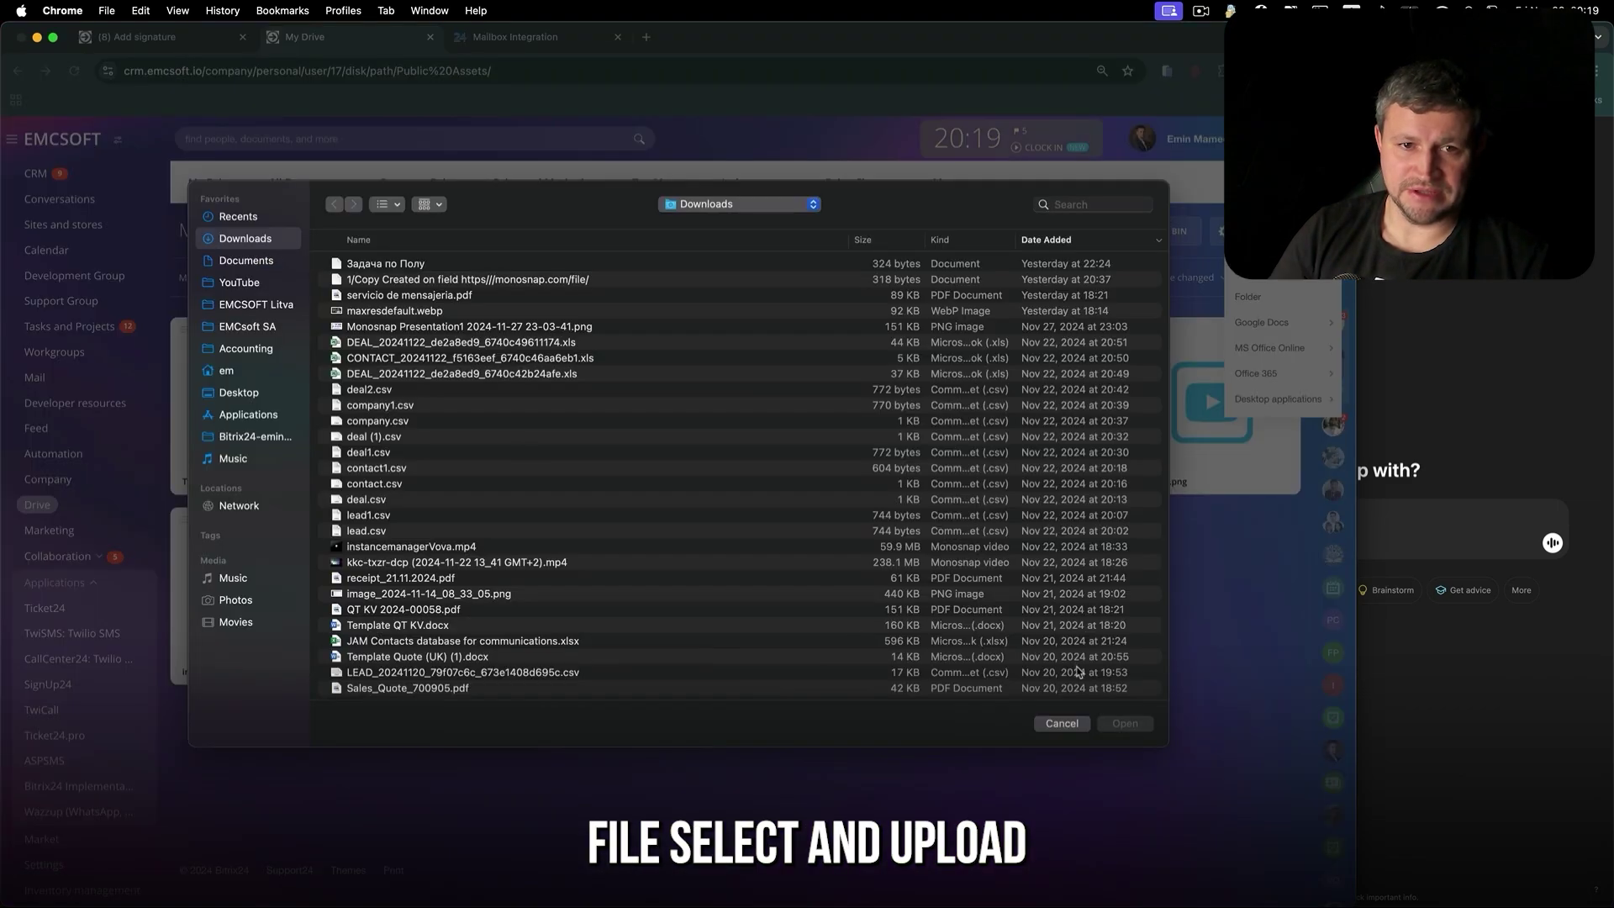
click(1060, 722)
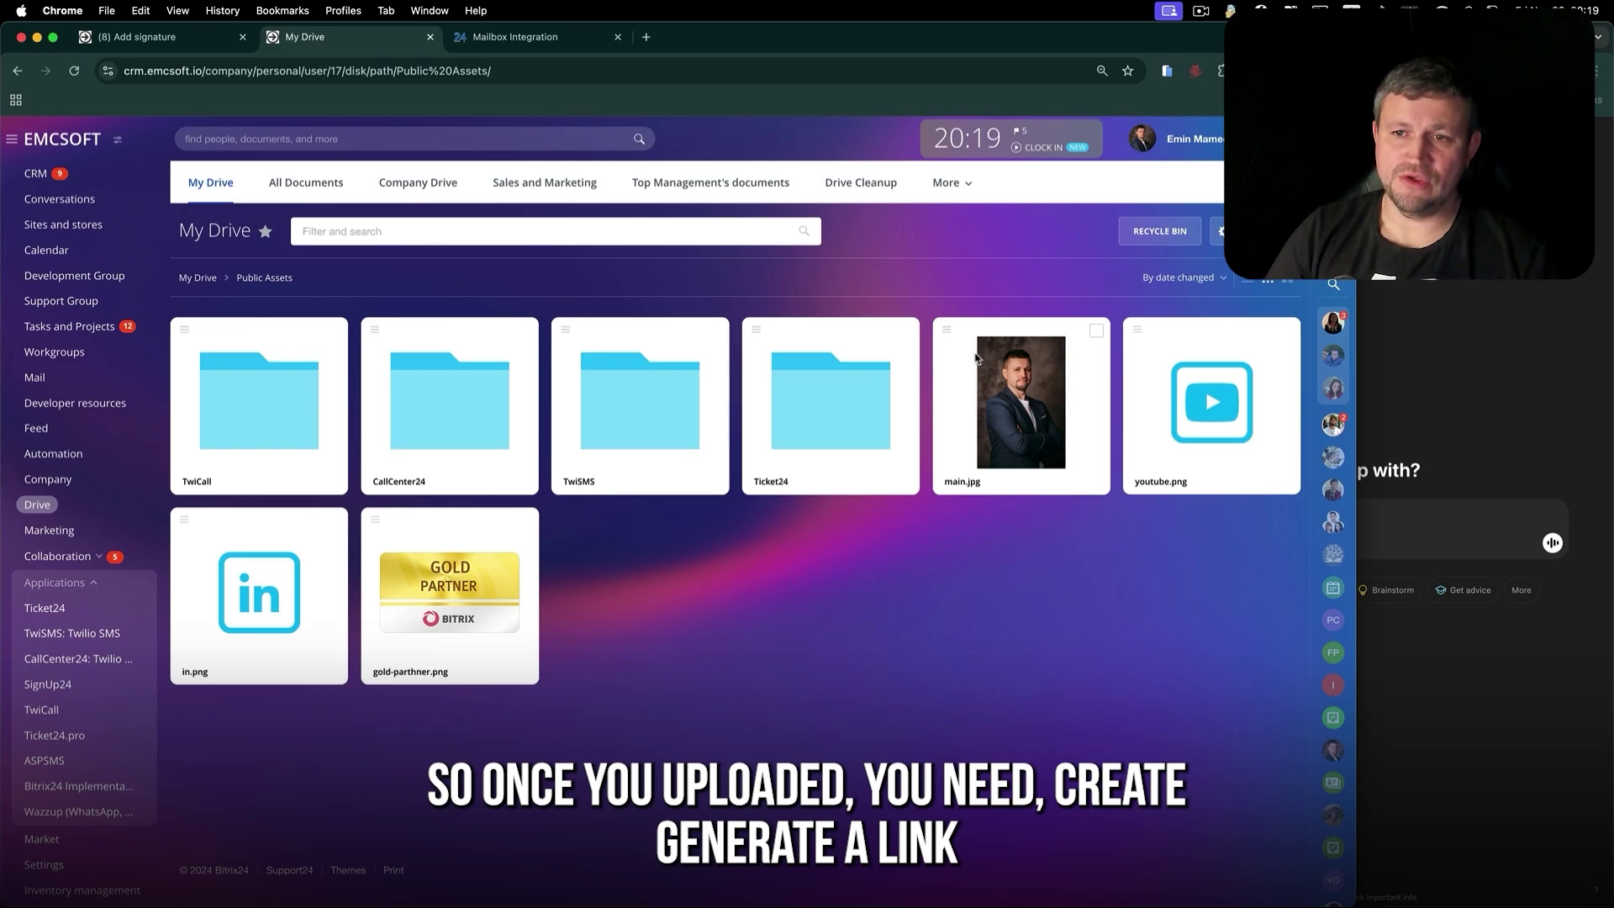
- Generate a public link for main.jpg, copy it and save the link settings
click(948, 330)
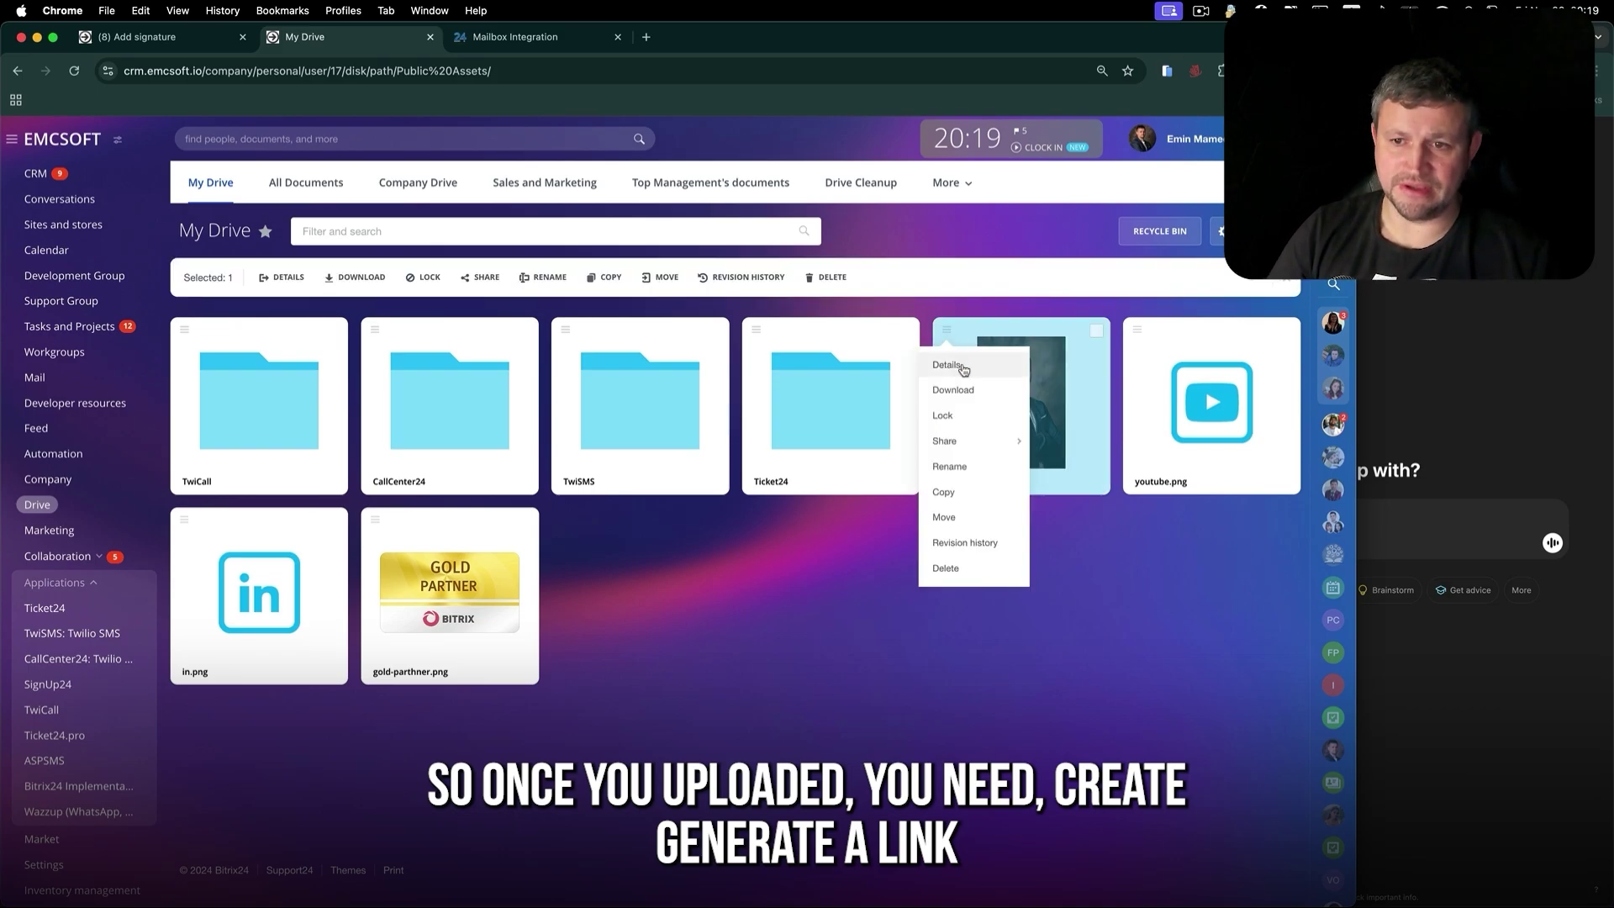
mouse_move(963, 445)
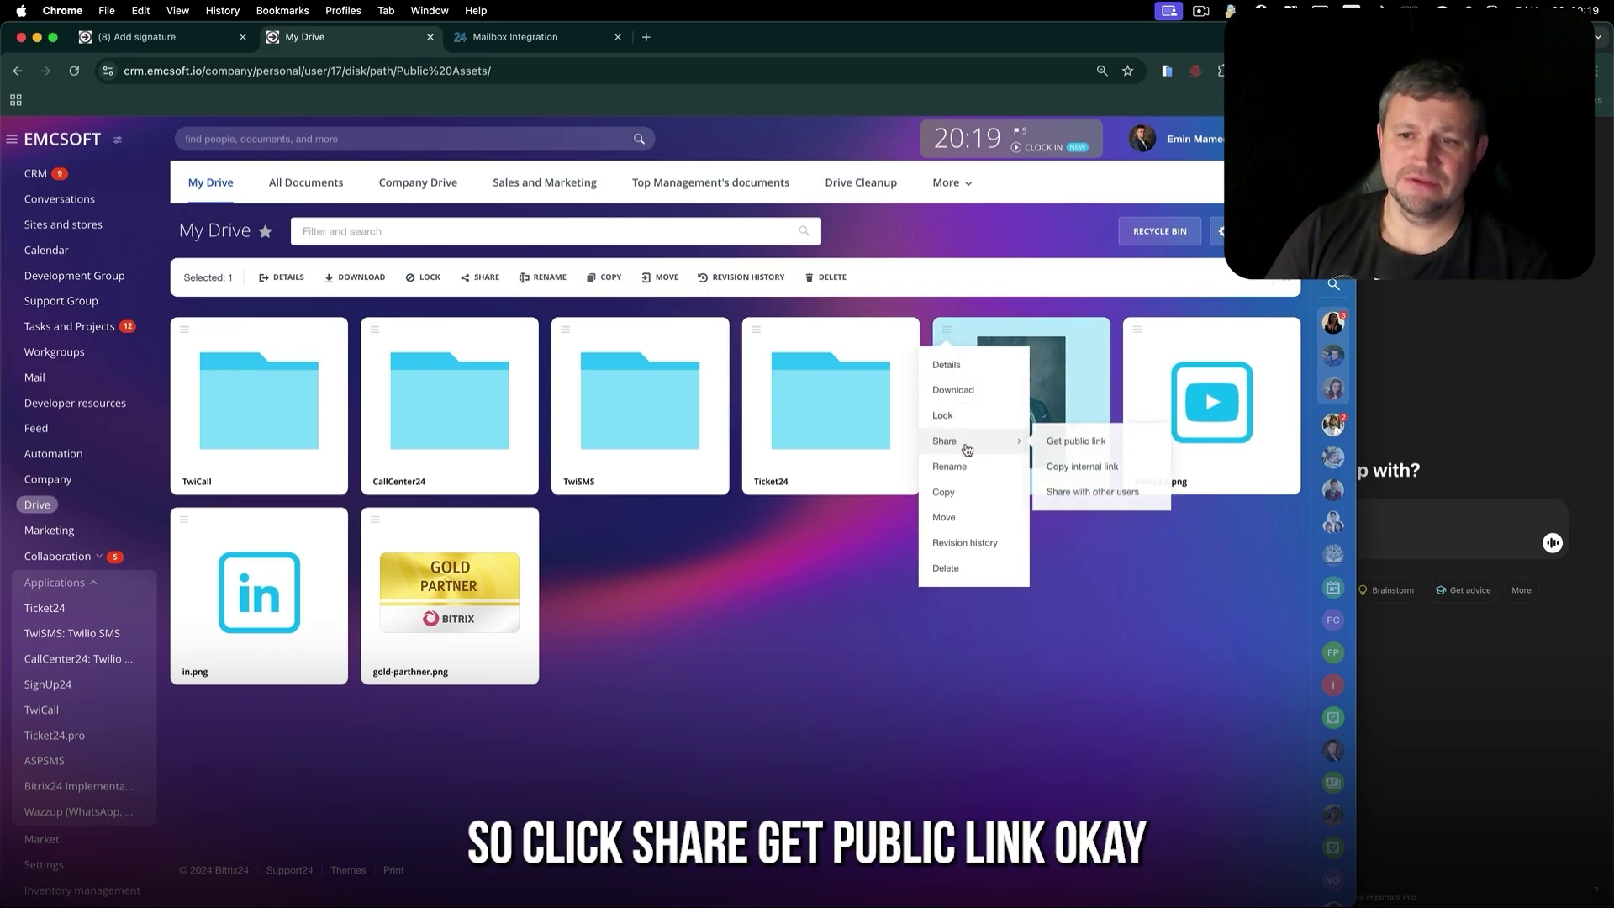
click(1076, 444)
click(732, 494)
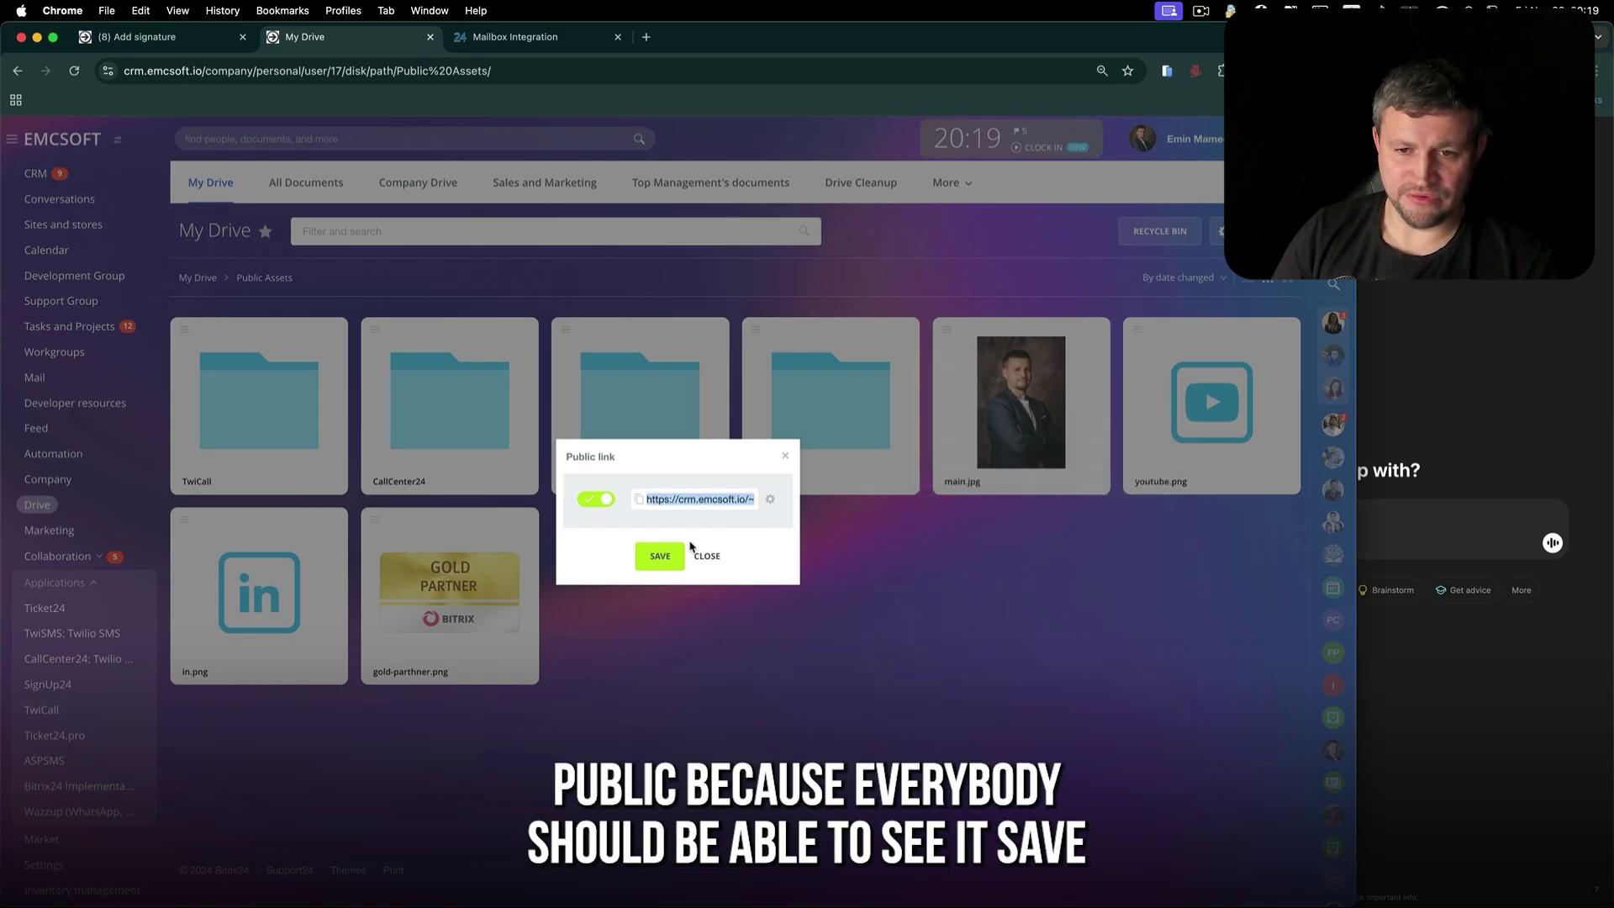
click(664, 557)
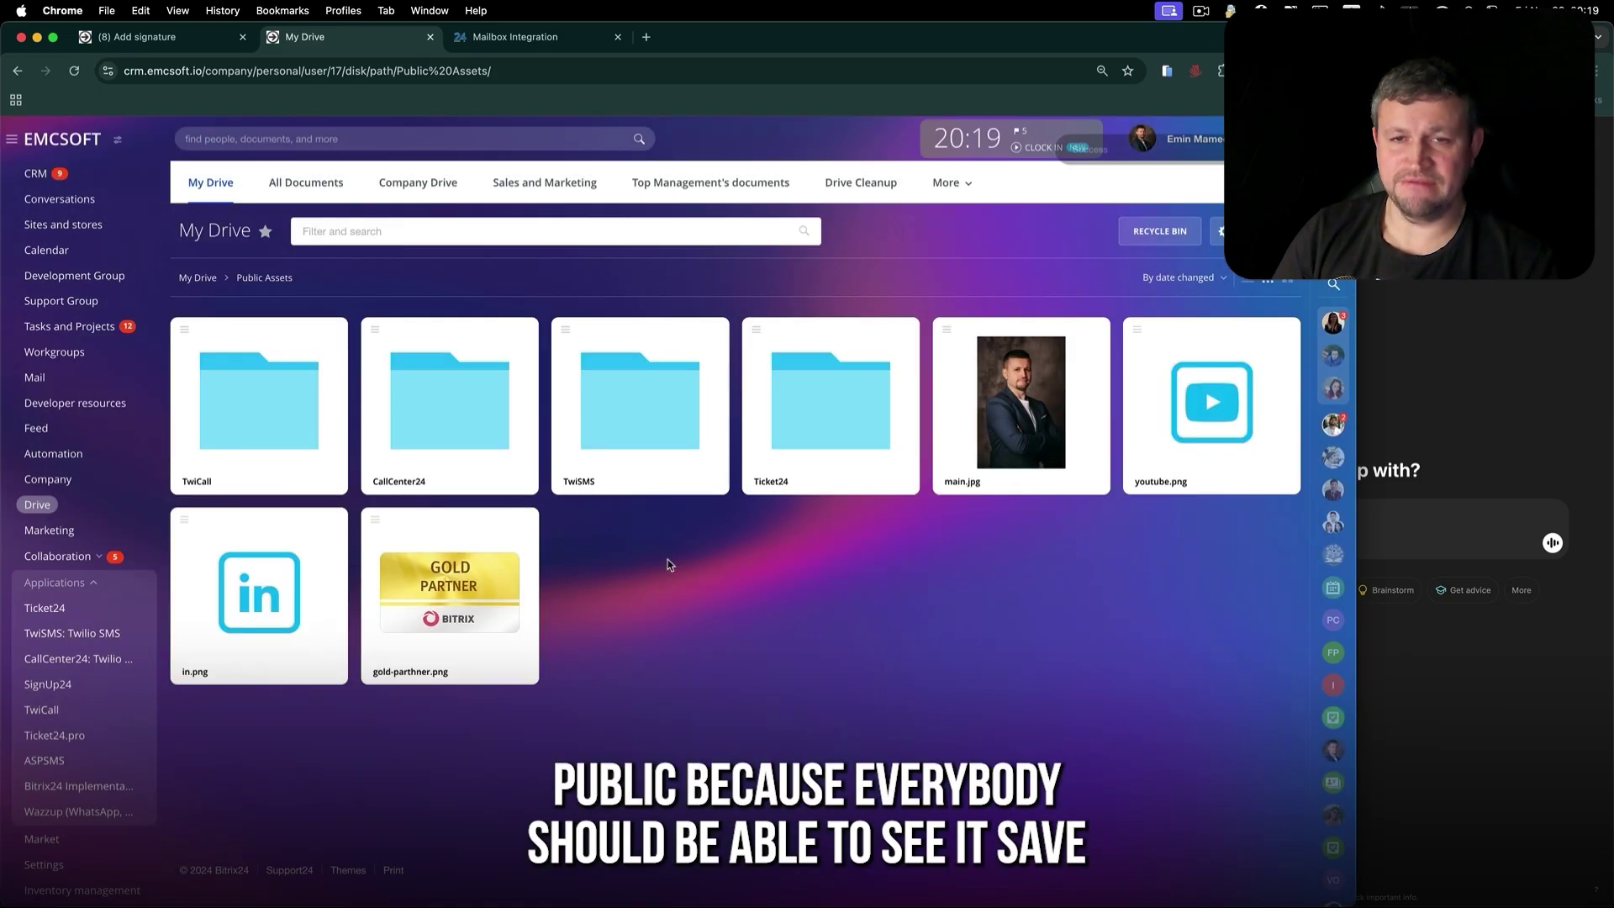
- Visit the public link in a new tab, open the full-size picture and copy its direct address
click(645, 37)
key(super+v)
key(Return)
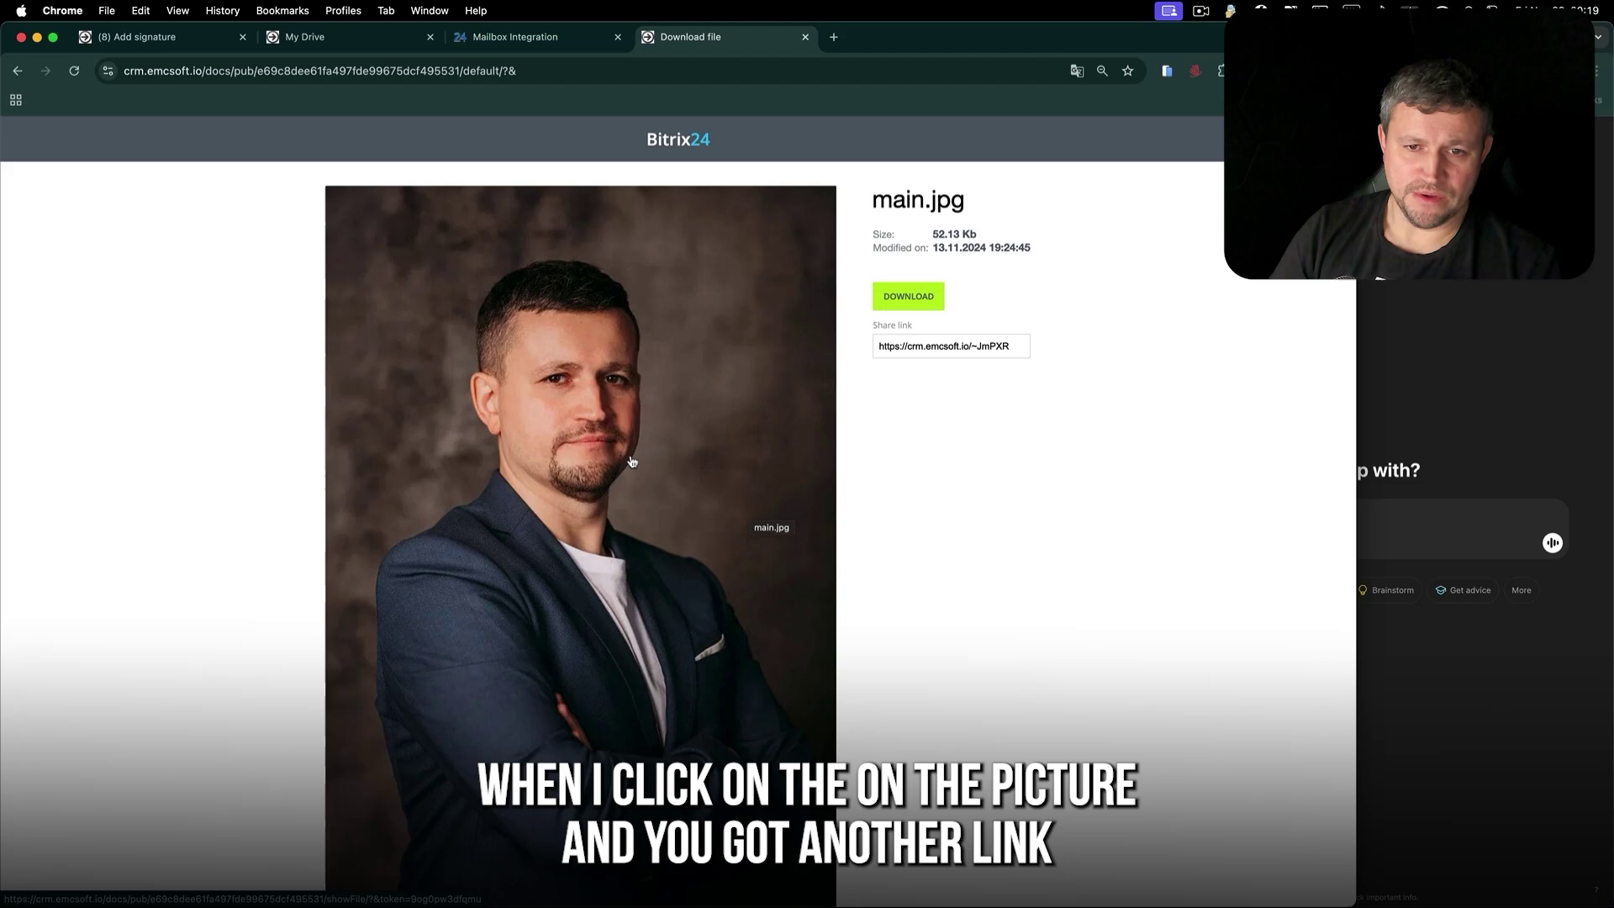
click(633, 462)
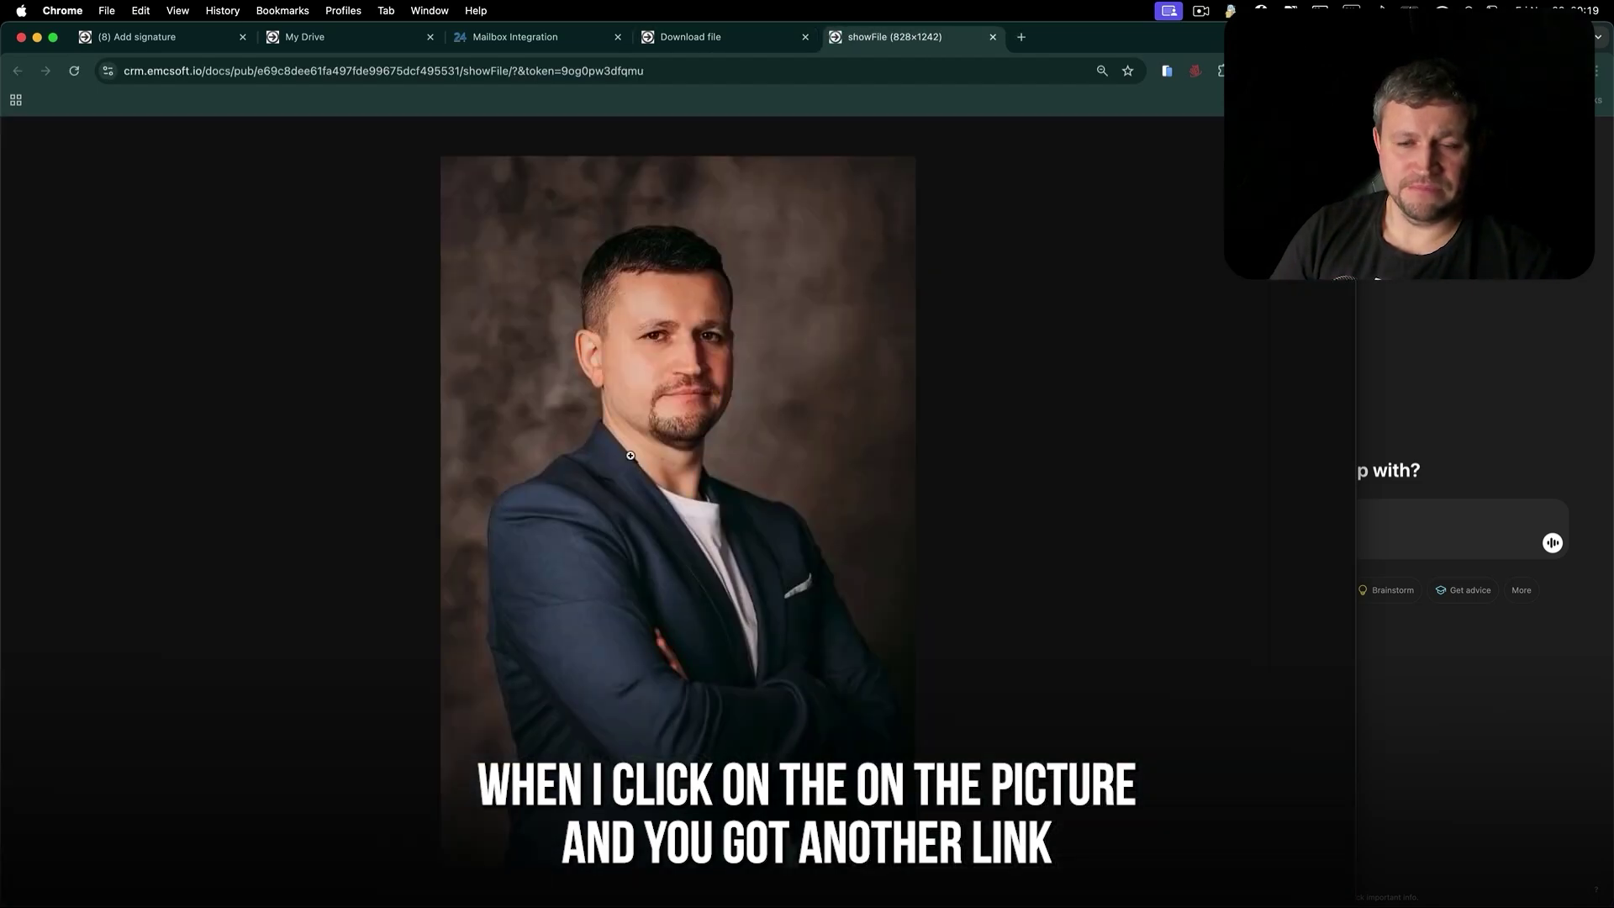
click(257, 66)
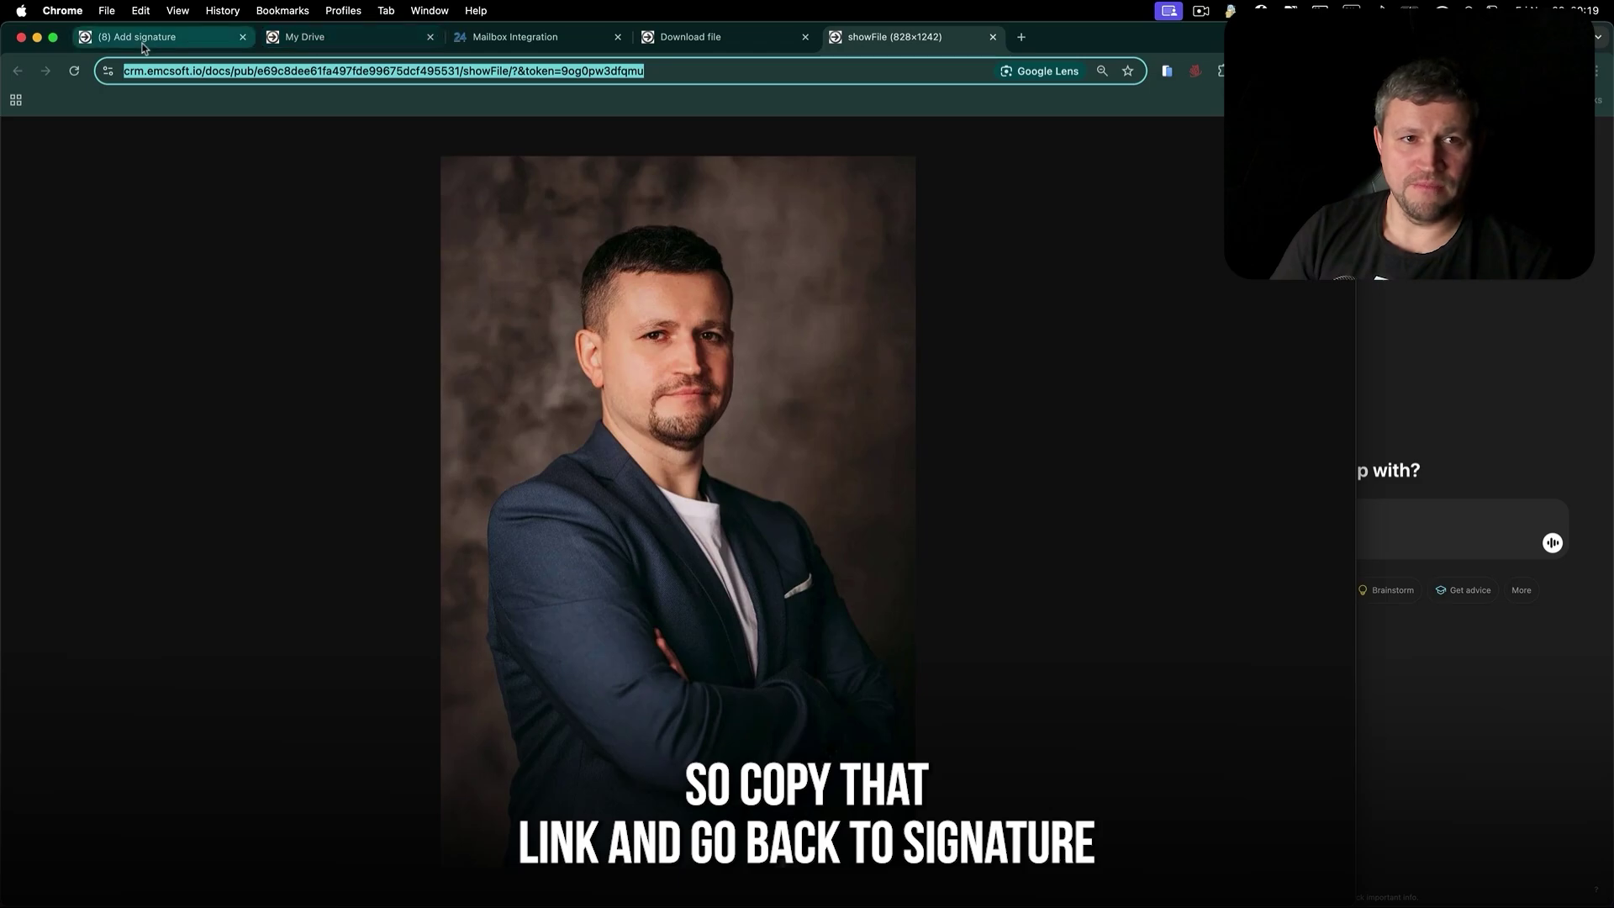
- Return to the new signature and delete the pasted portrait photo
click(168, 37)
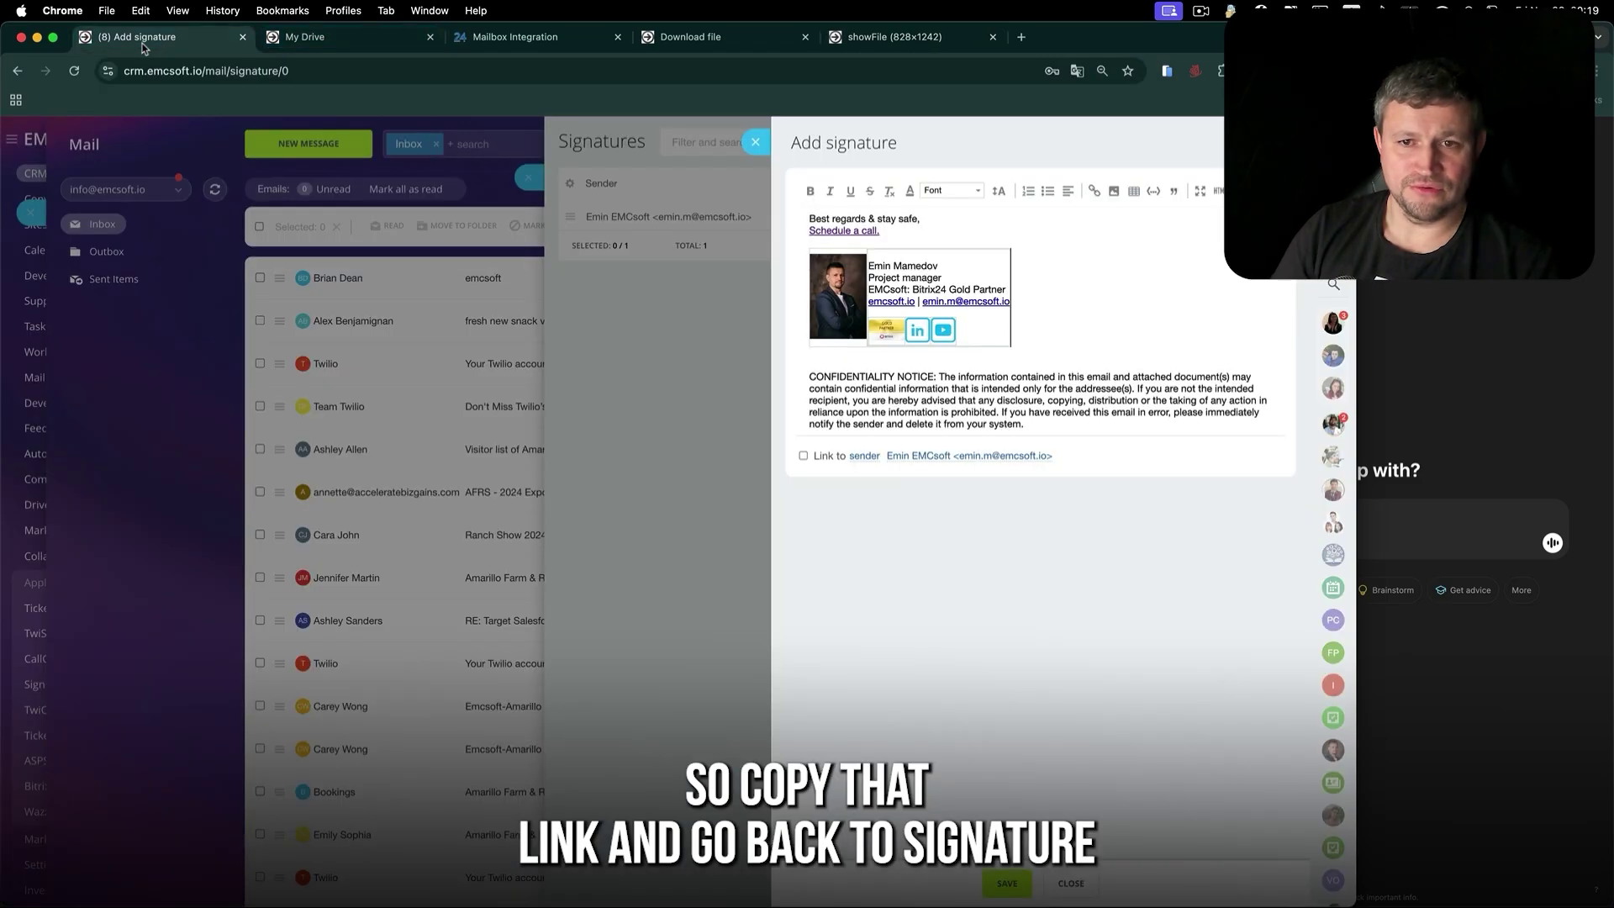
click(839, 296)
key(Delete)
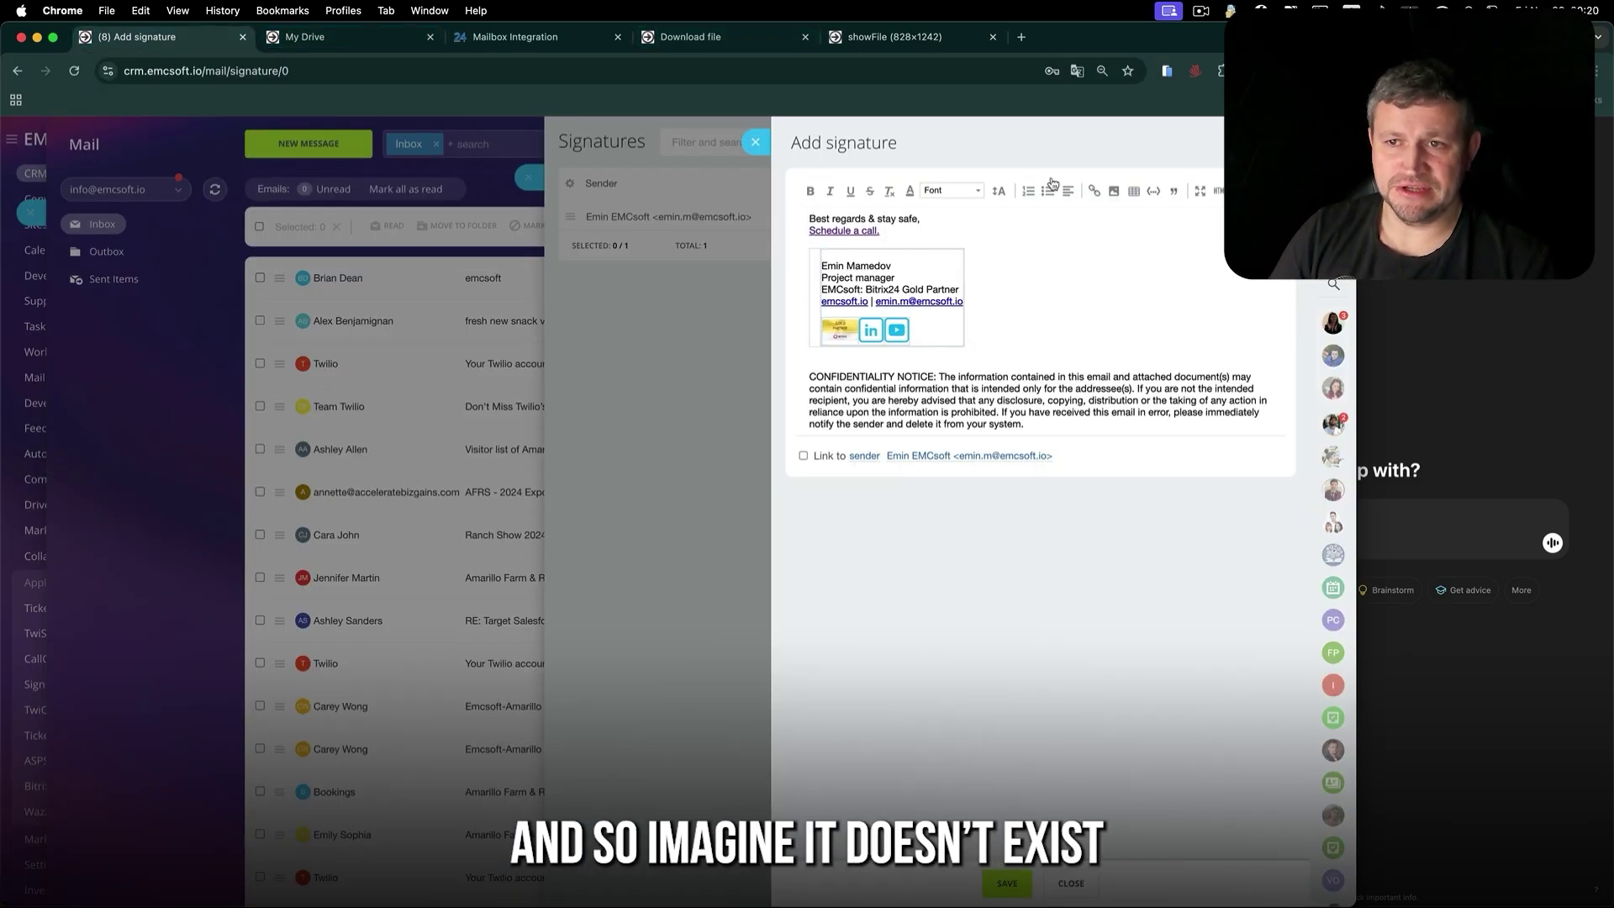
- Insert an image into the signature using the copied picture address as source, scaled to 20%
click(1115, 191)
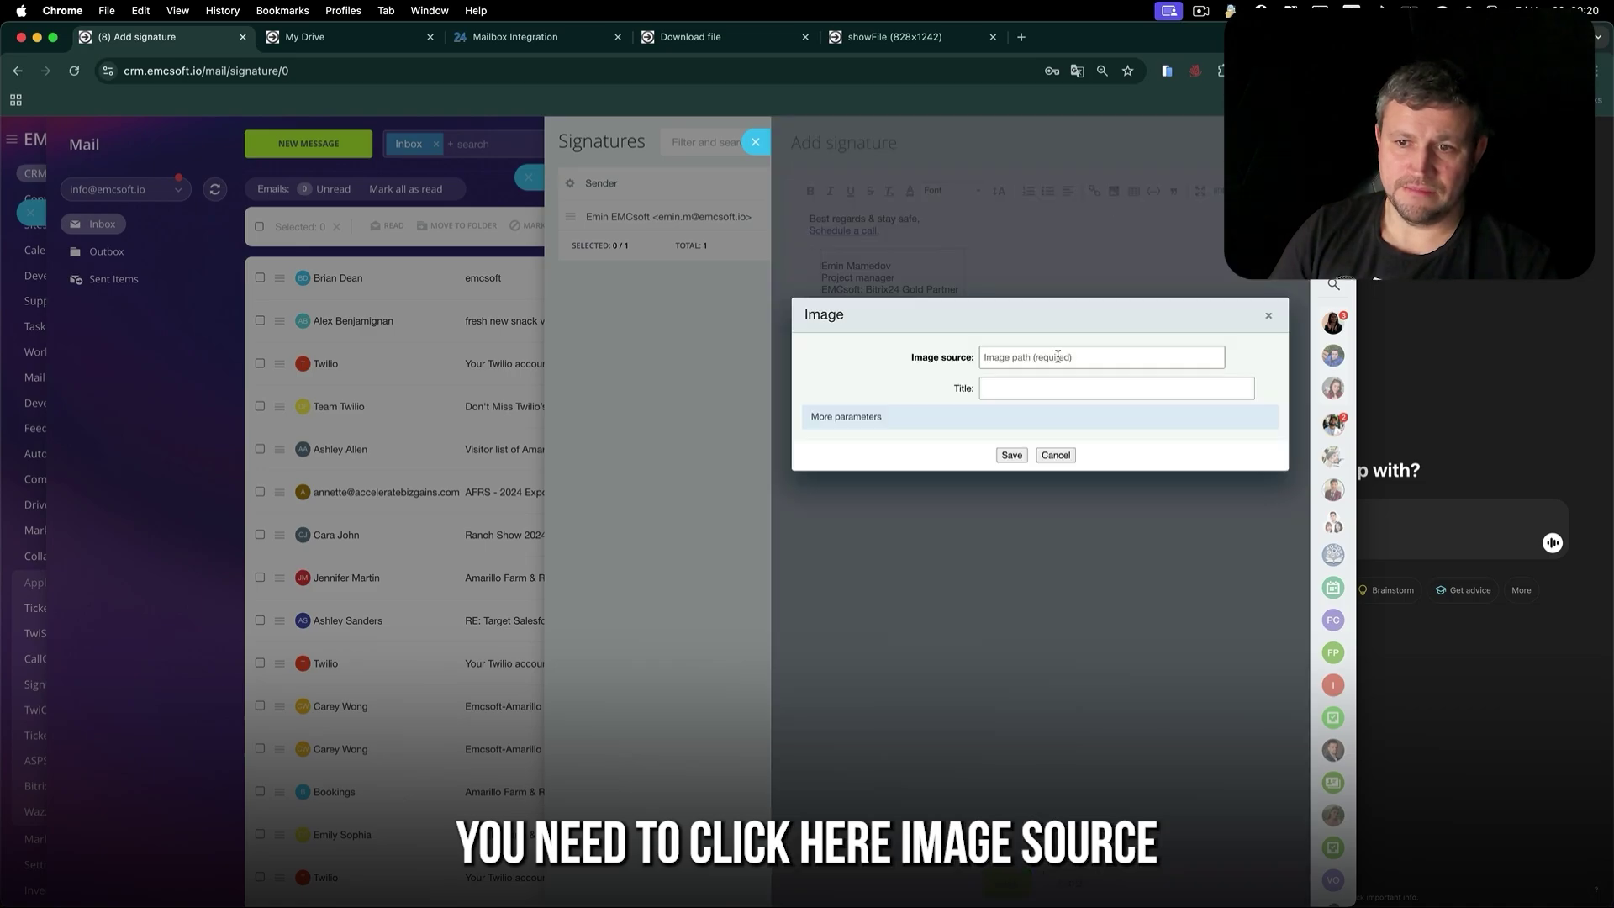
click(1058, 356)
key(super+v)
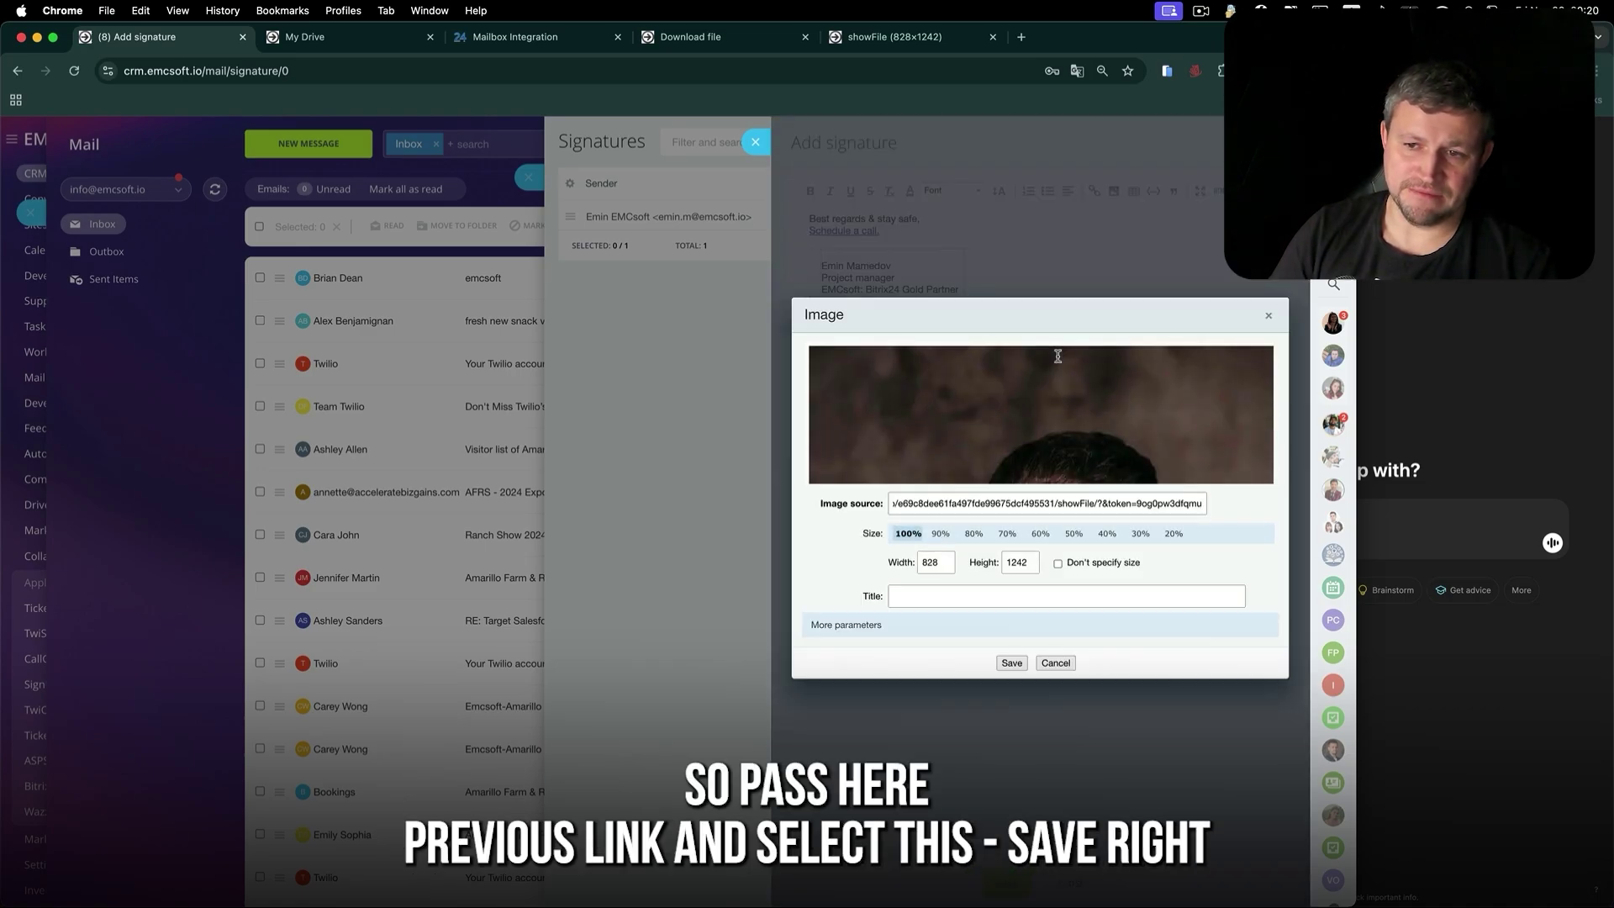
click(1175, 534)
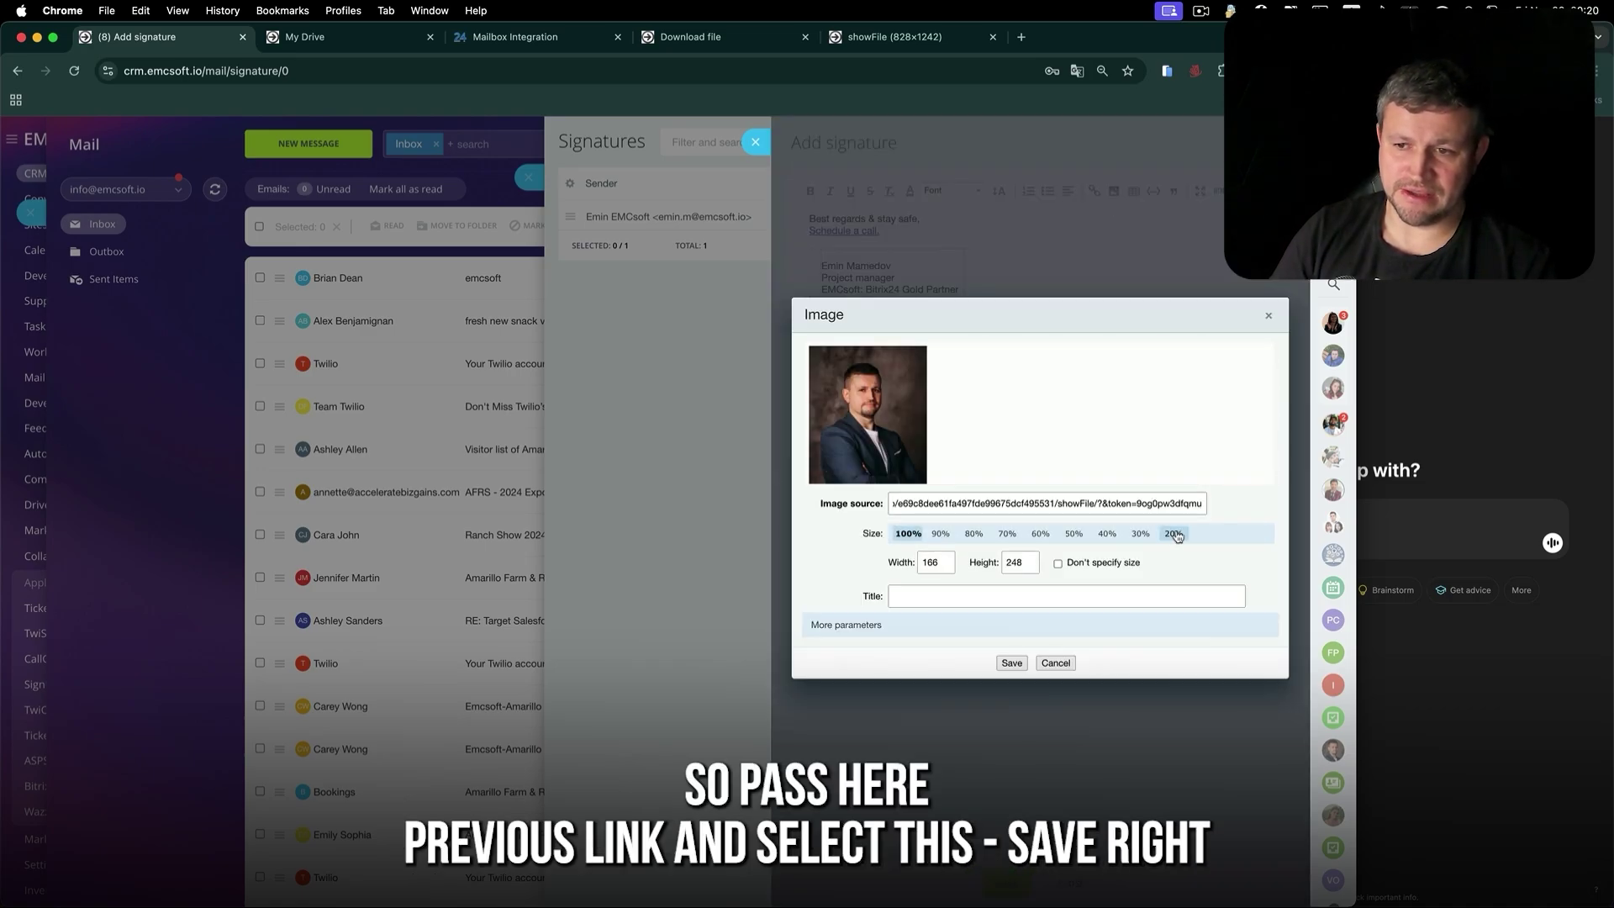
click(1013, 664)
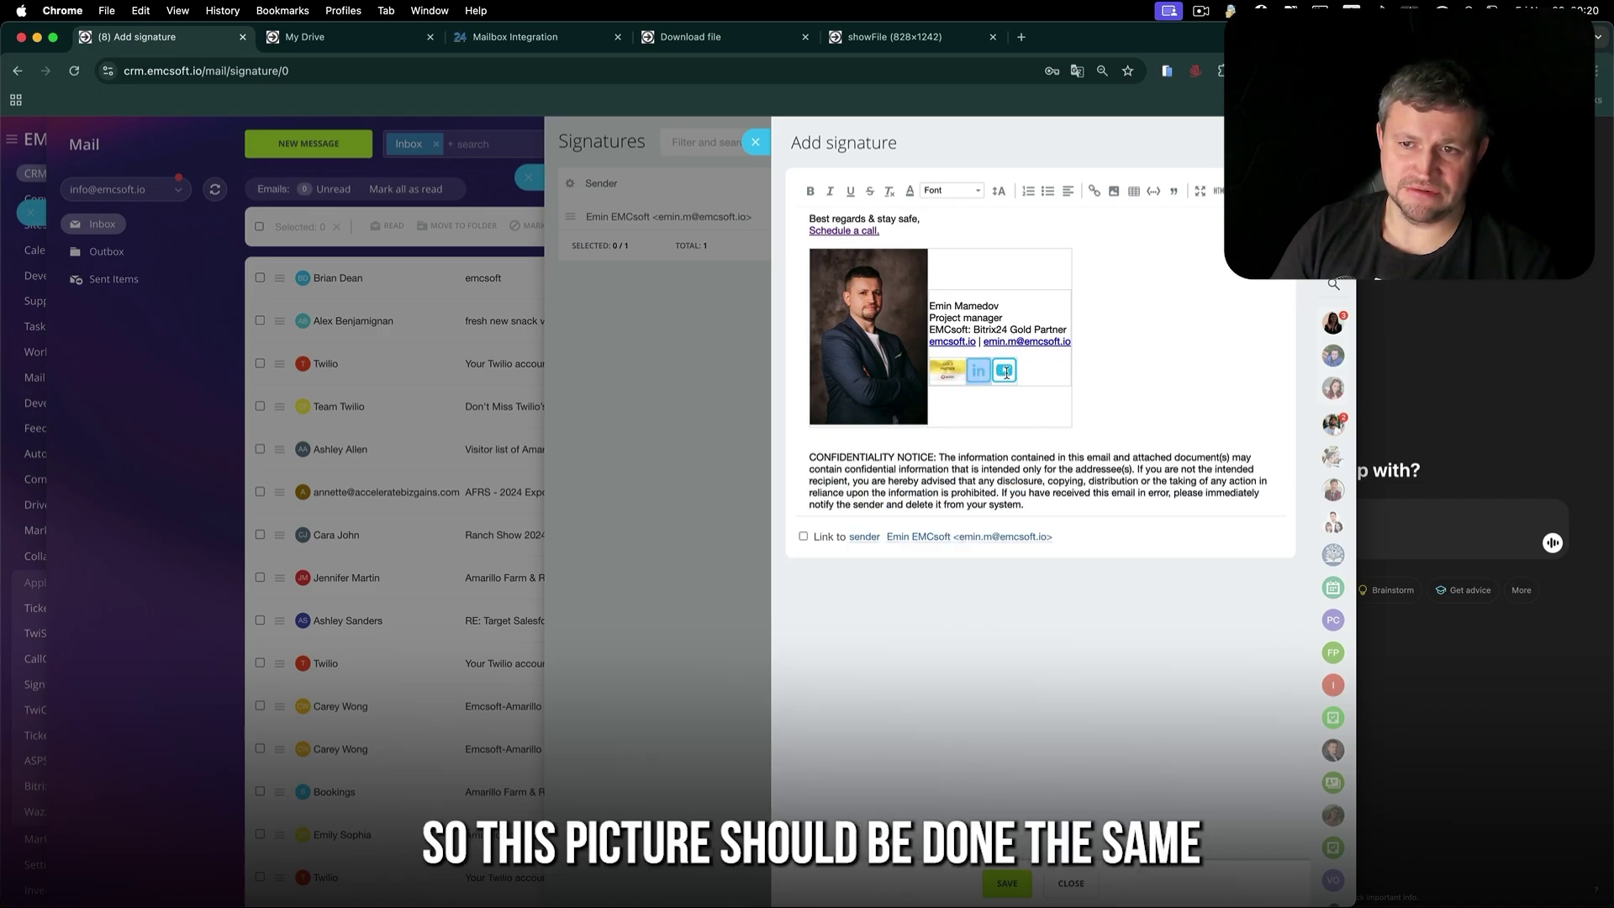
- Edit the signature's "Schedule a call." hyperlink and set its text to "Schedule a call.vvv"
click(1007, 372)
click(872, 227)
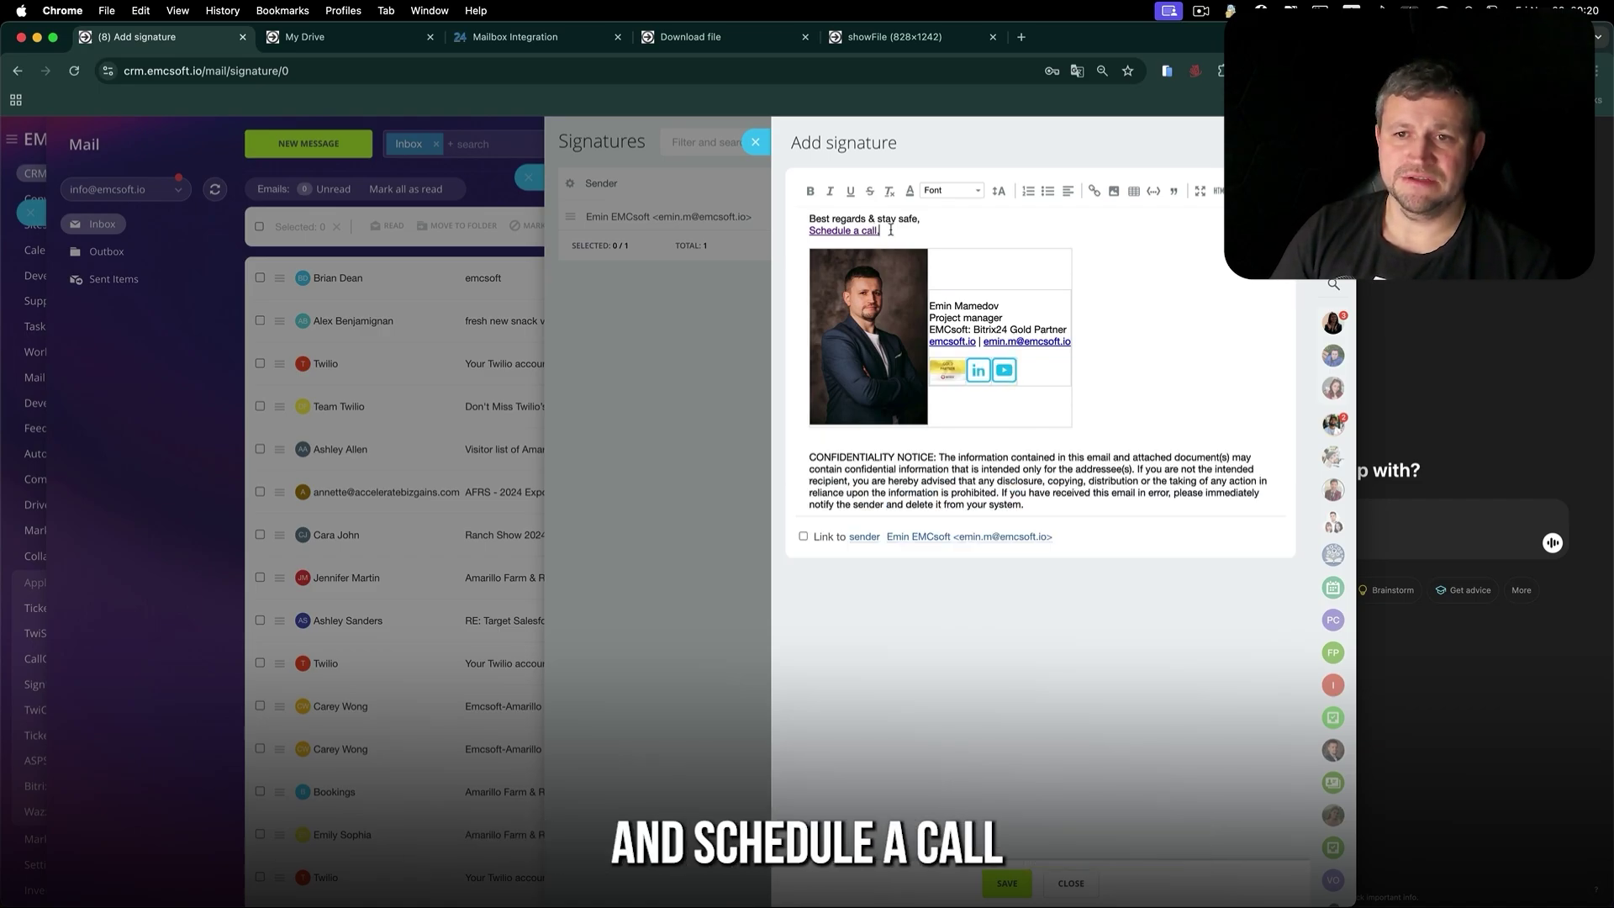
double_click(832, 229)
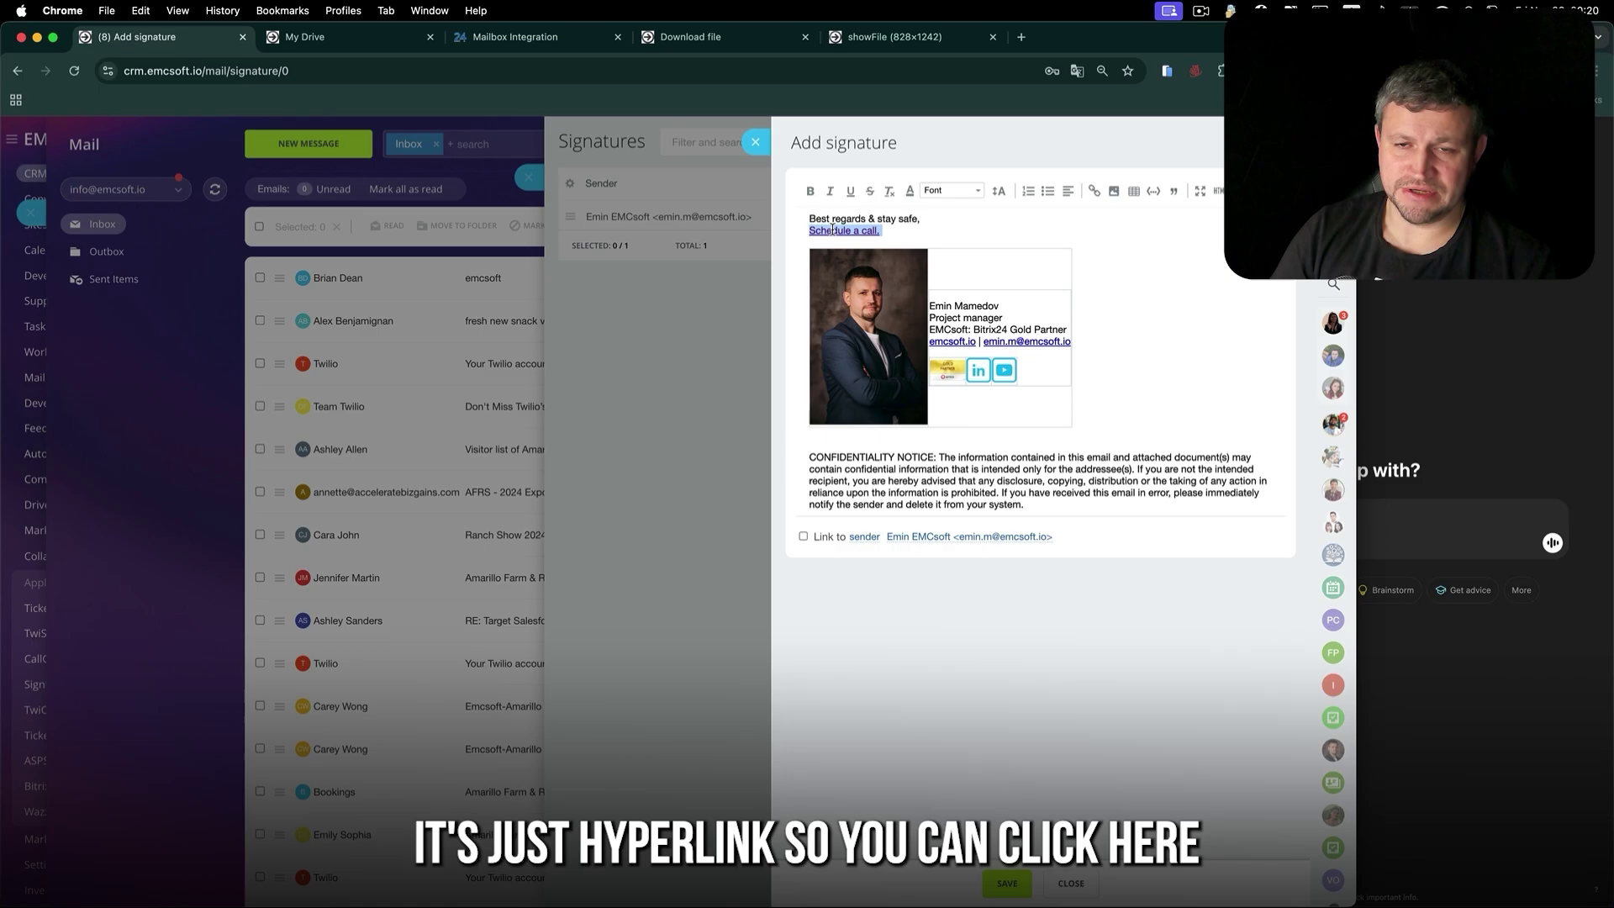
click(1090, 193)
triple_click(1055, 399)
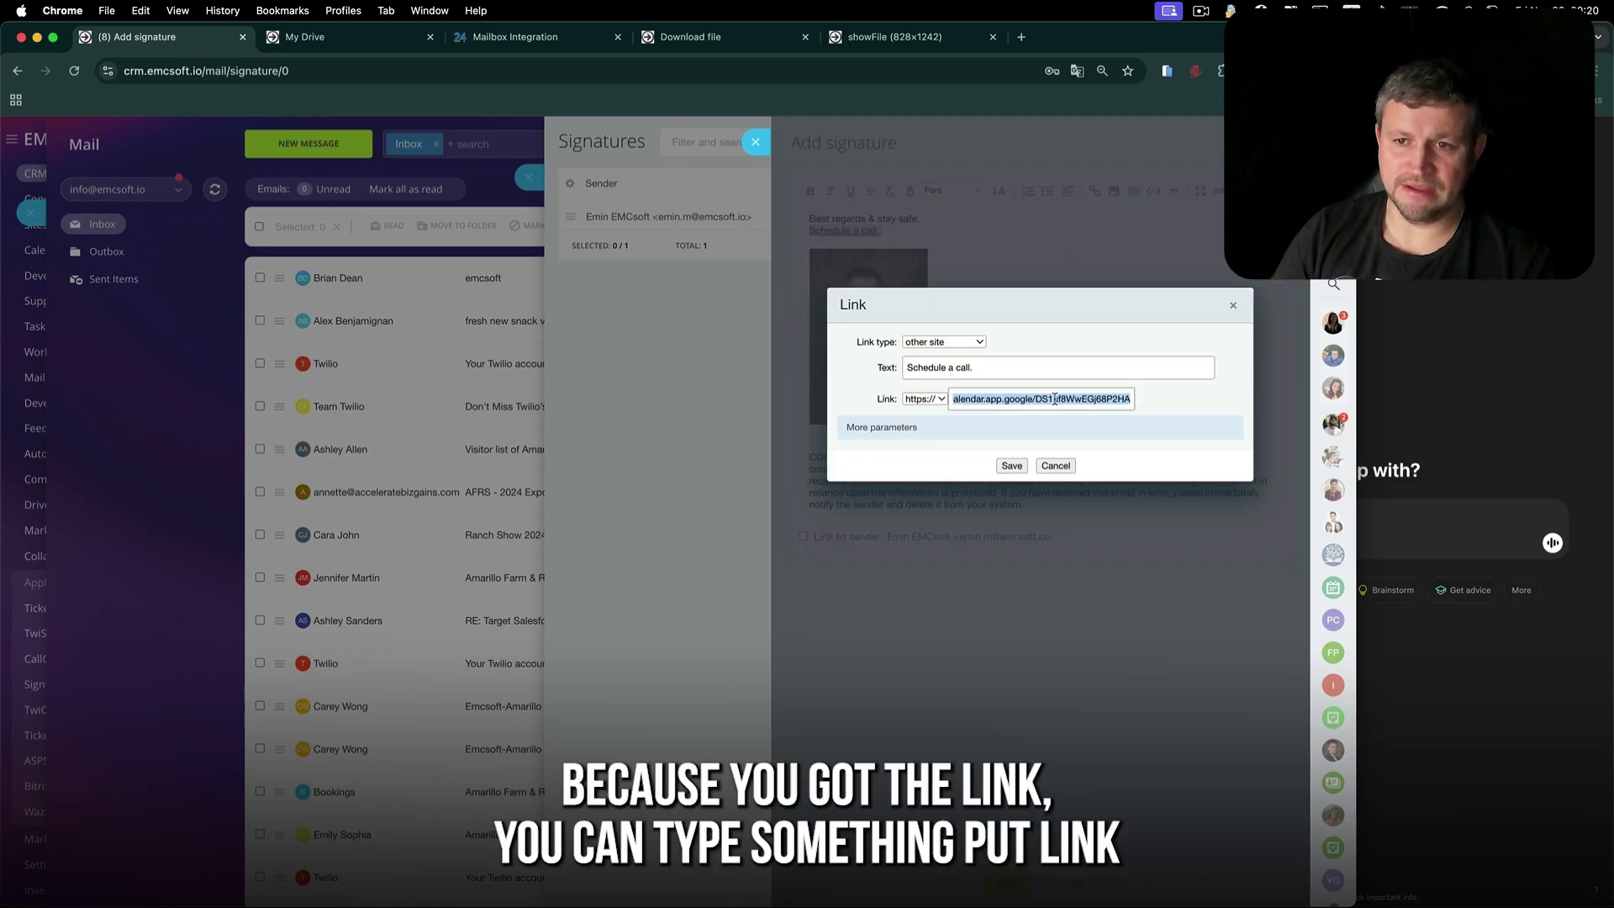
click(998, 363)
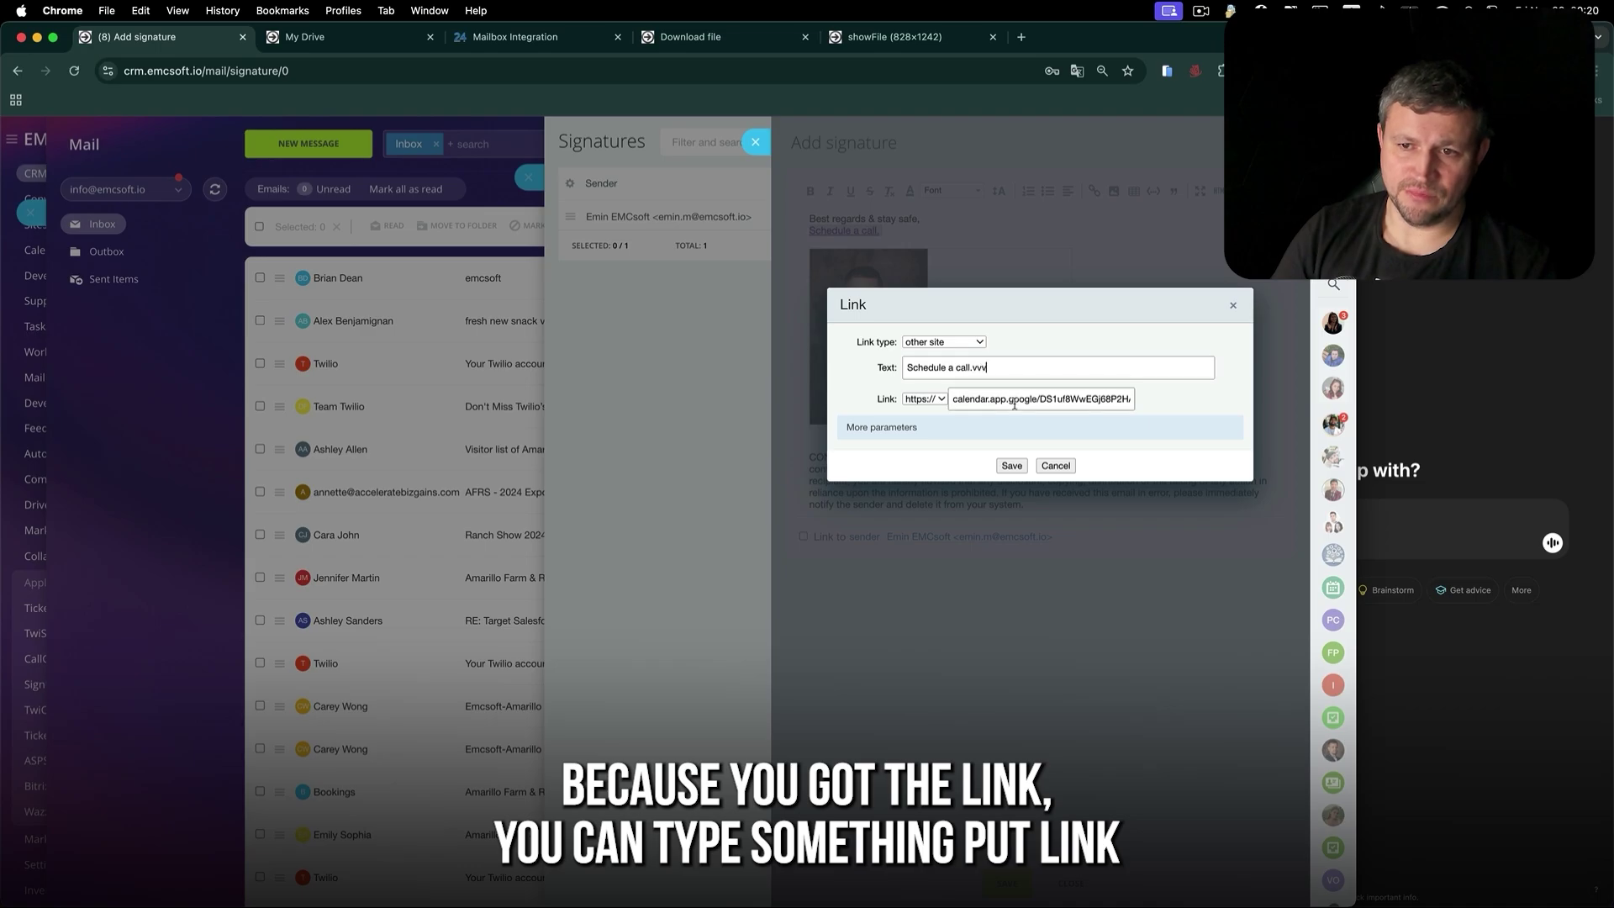
- Copy the hyperlink's calendar address, check it in a new tab, and save the link in the signature
triple_click(1014, 400)
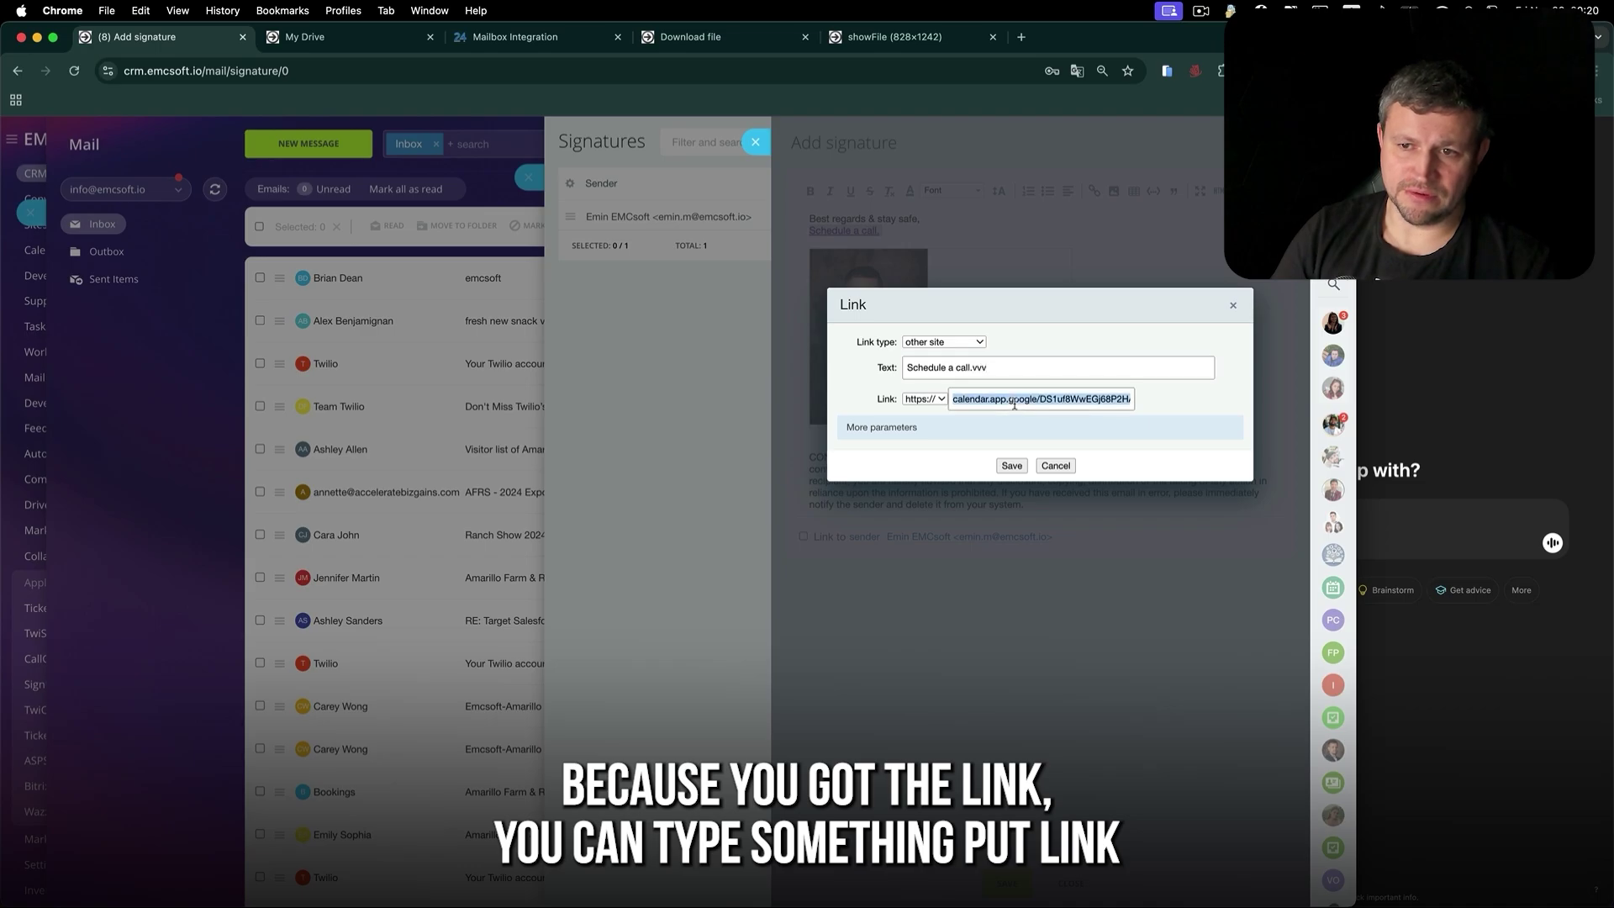
click(1019, 37)
key(super+v)
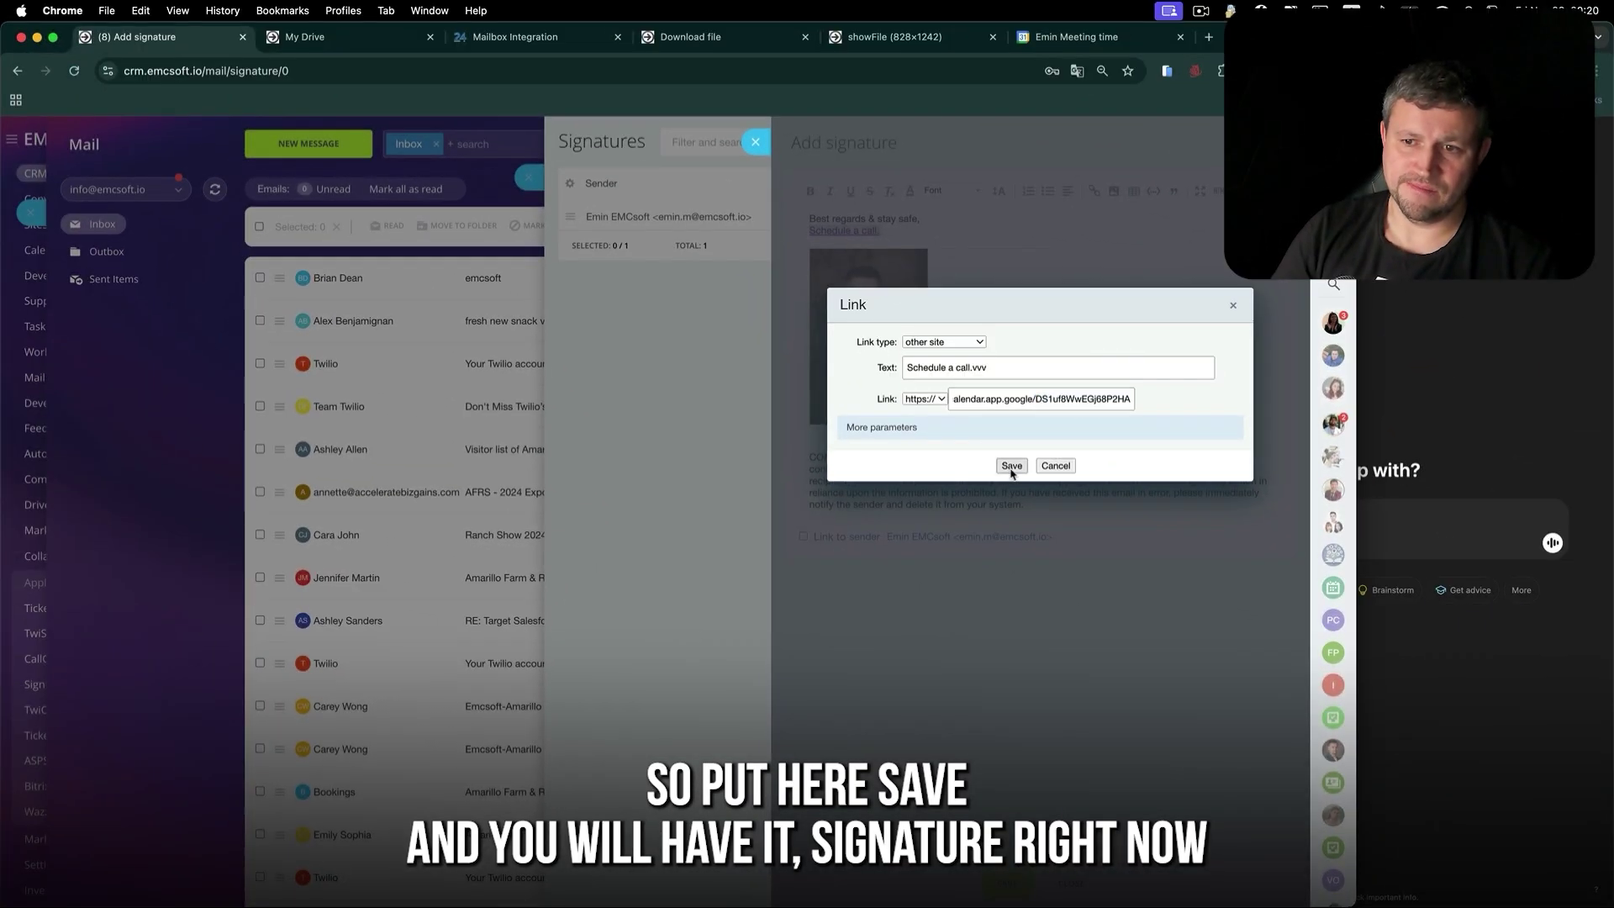
click(1012, 464)
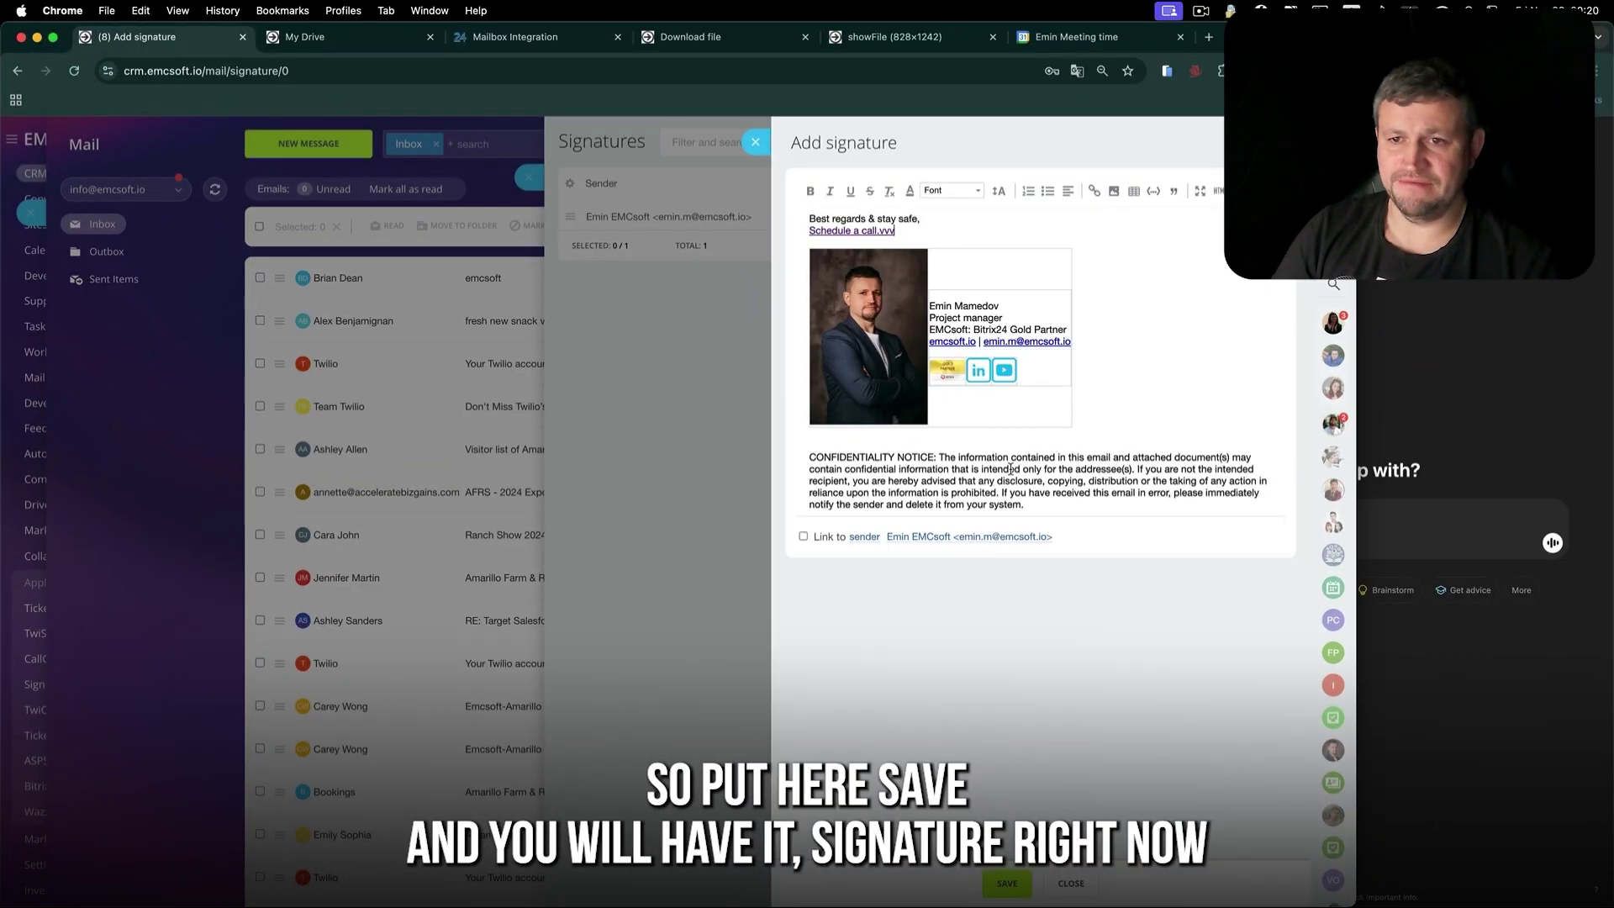
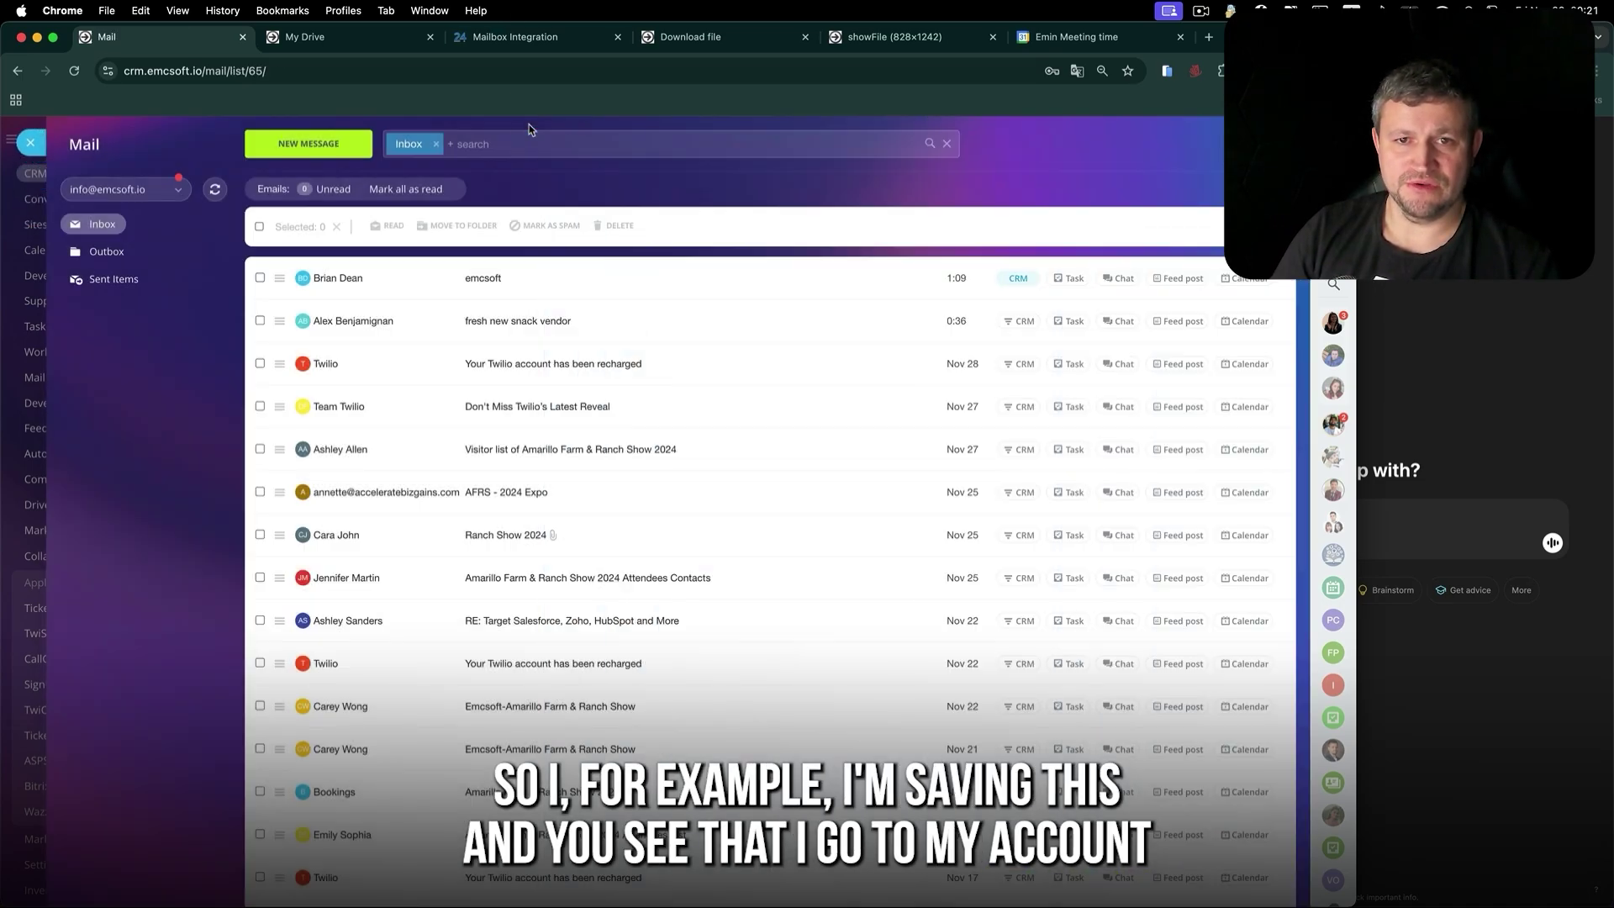
- Review the list of connected mailboxes in Mail and choose the info mailbox
click(173, 189)
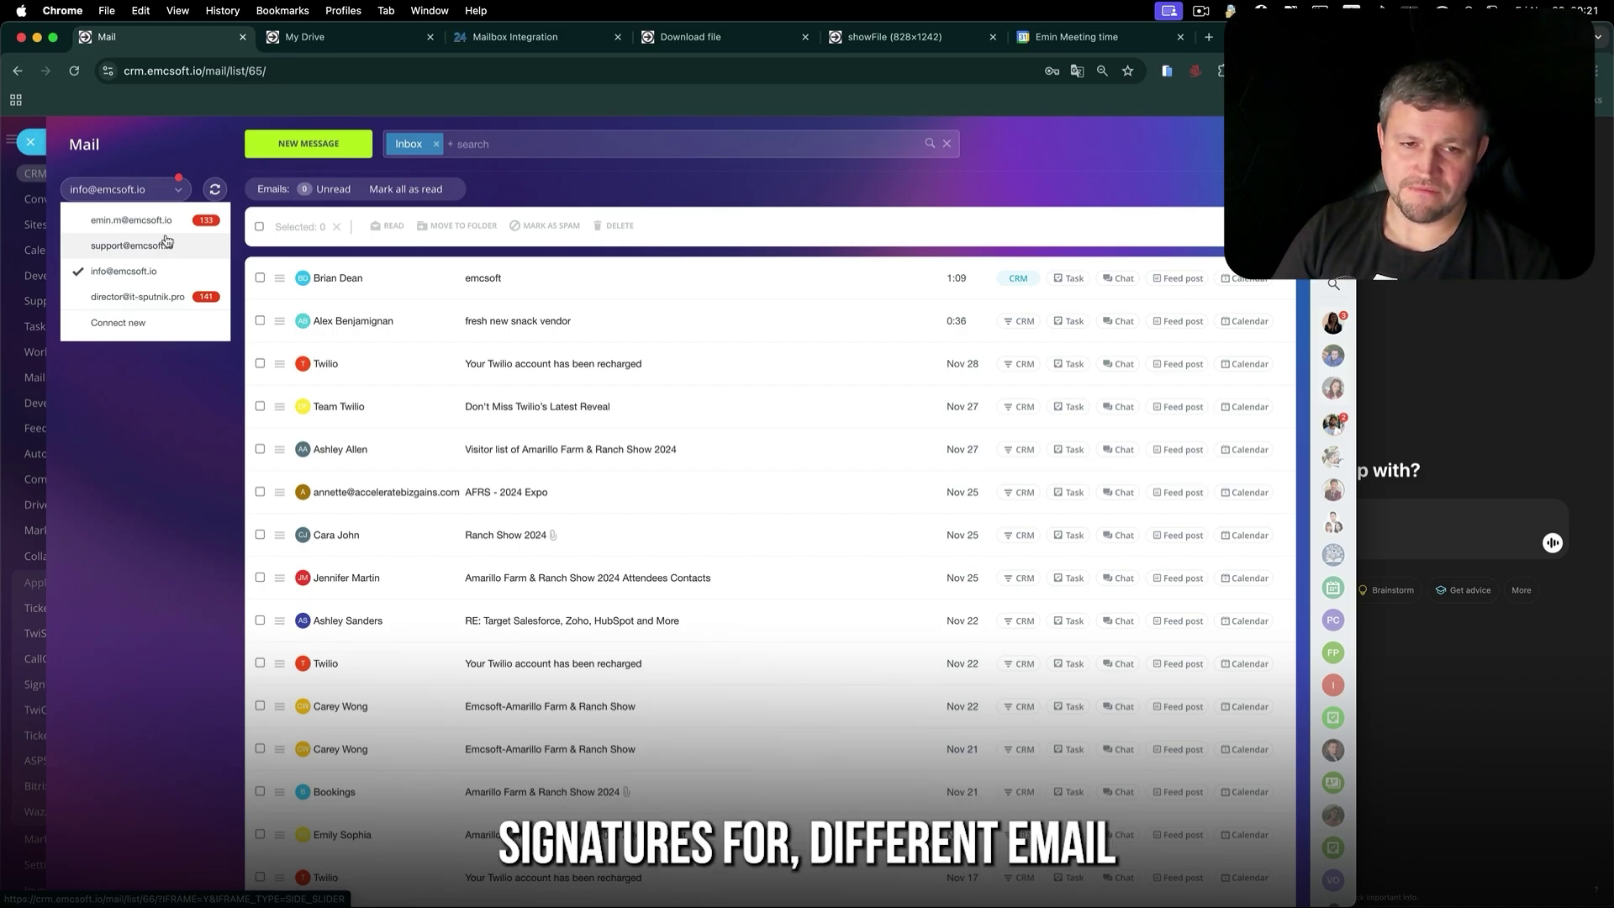
click(148, 274)
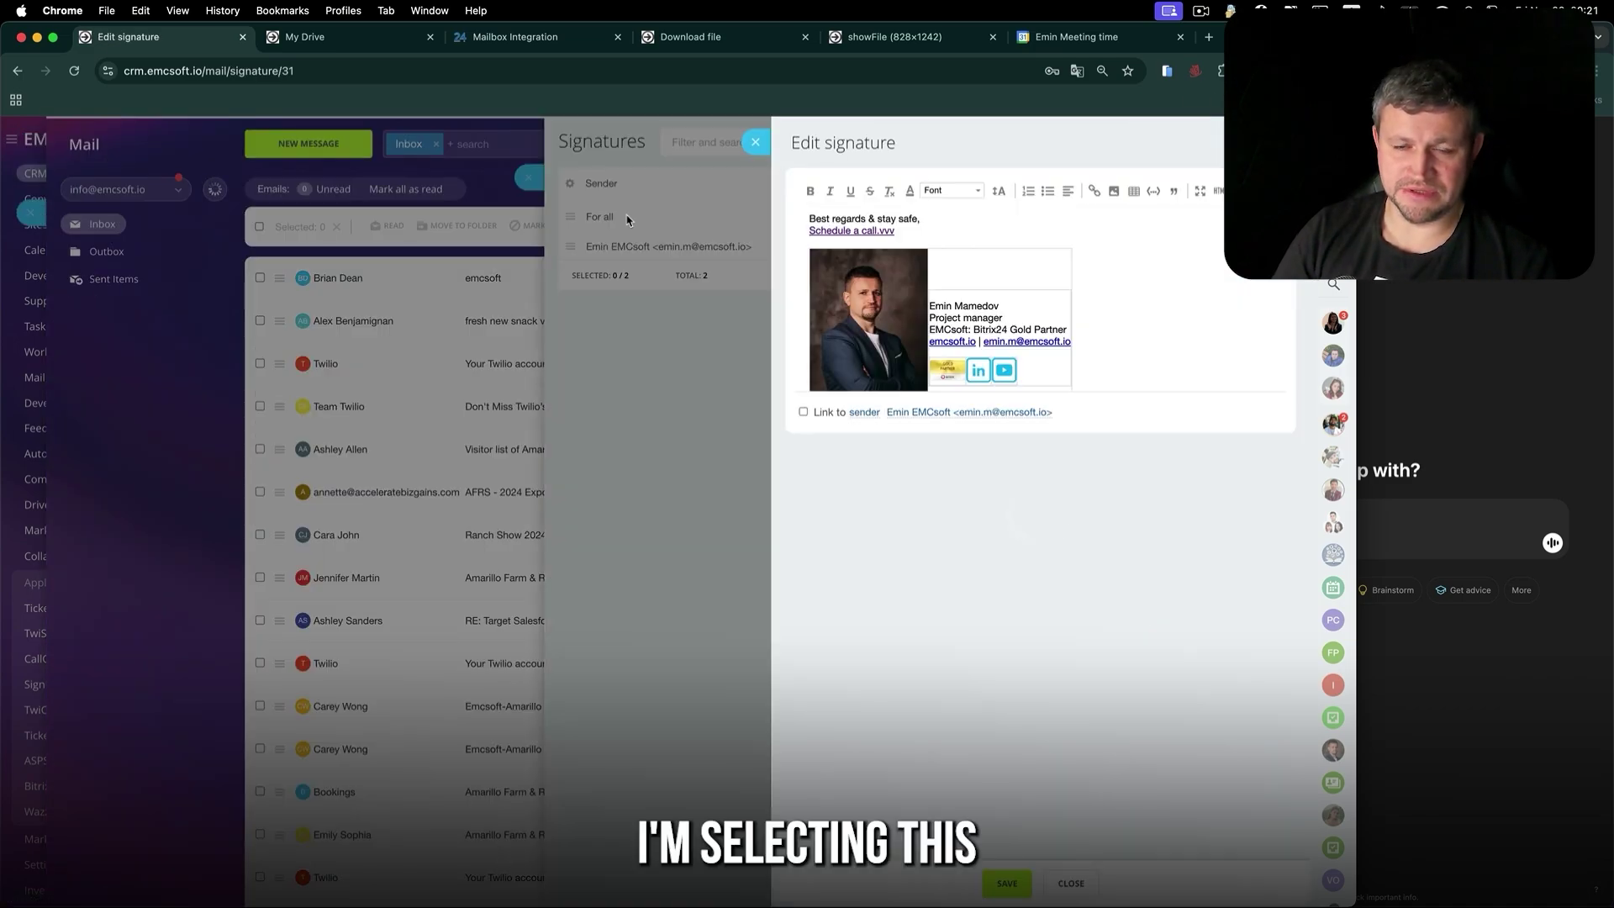
- Link the signature to the info mailbox's address, remove its confidentiality notice, and save it
click(975, 538)
click(803, 539)
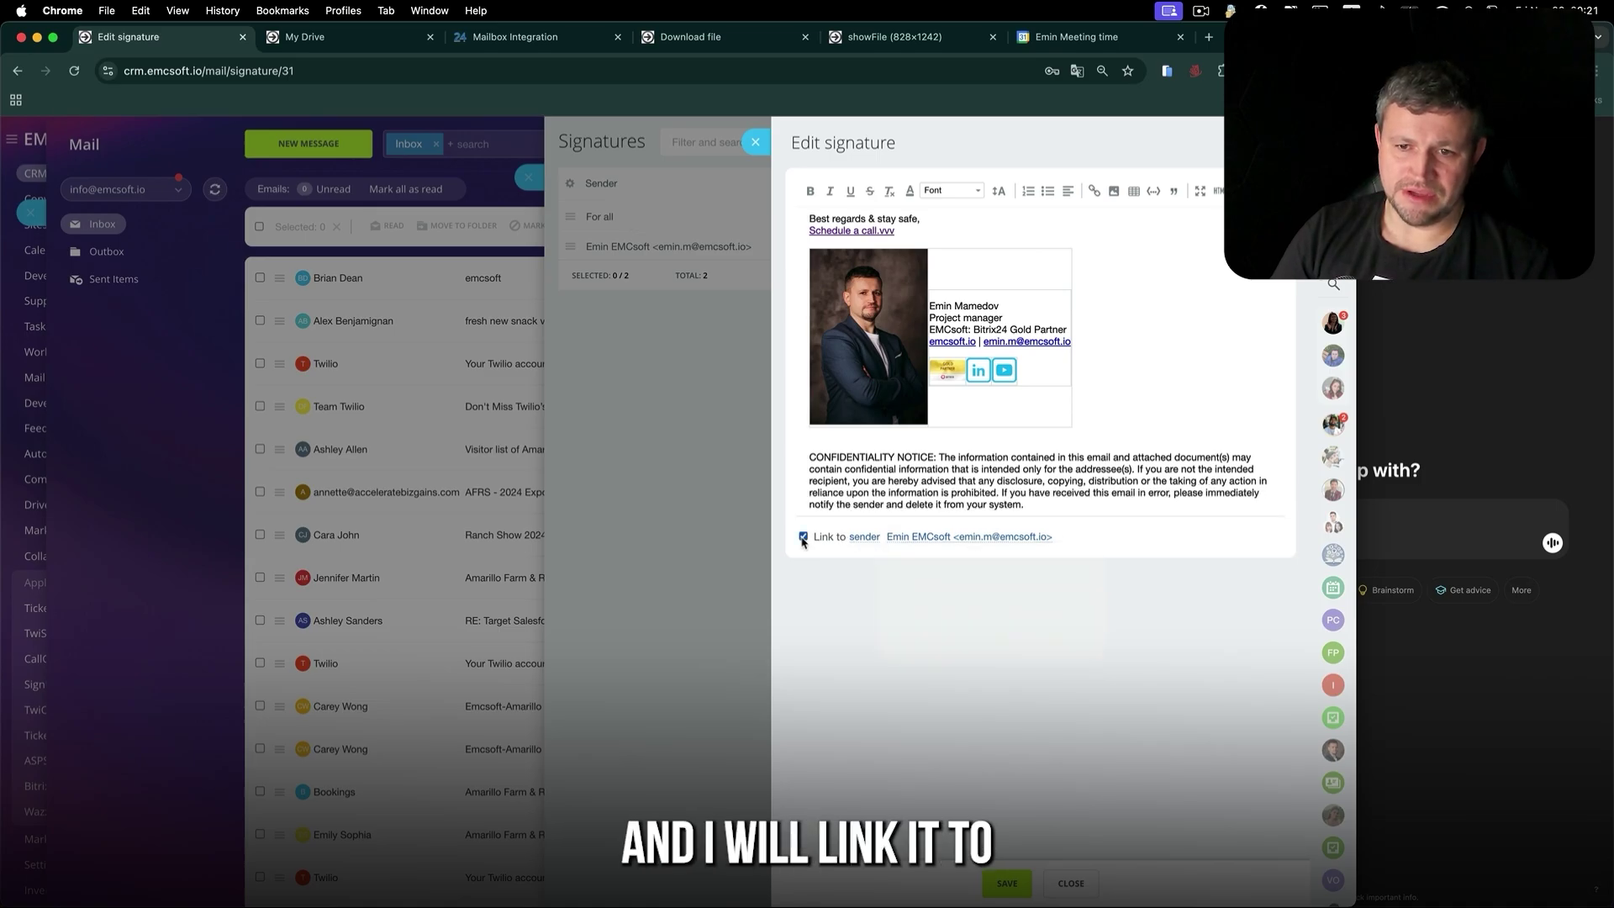
click(921, 543)
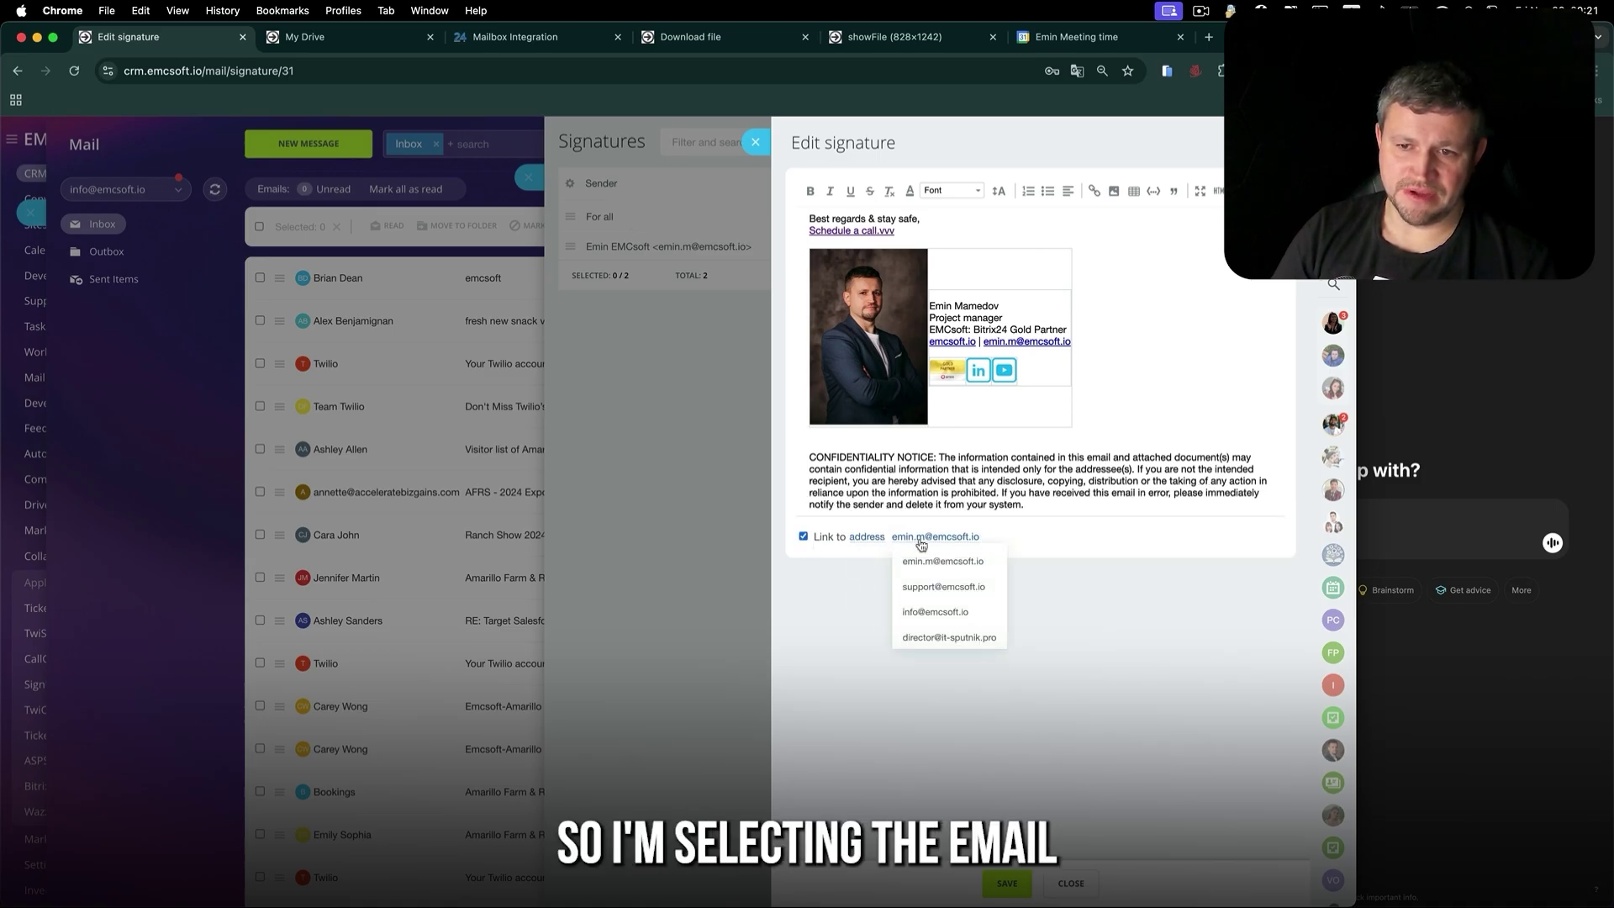
click(947, 614)
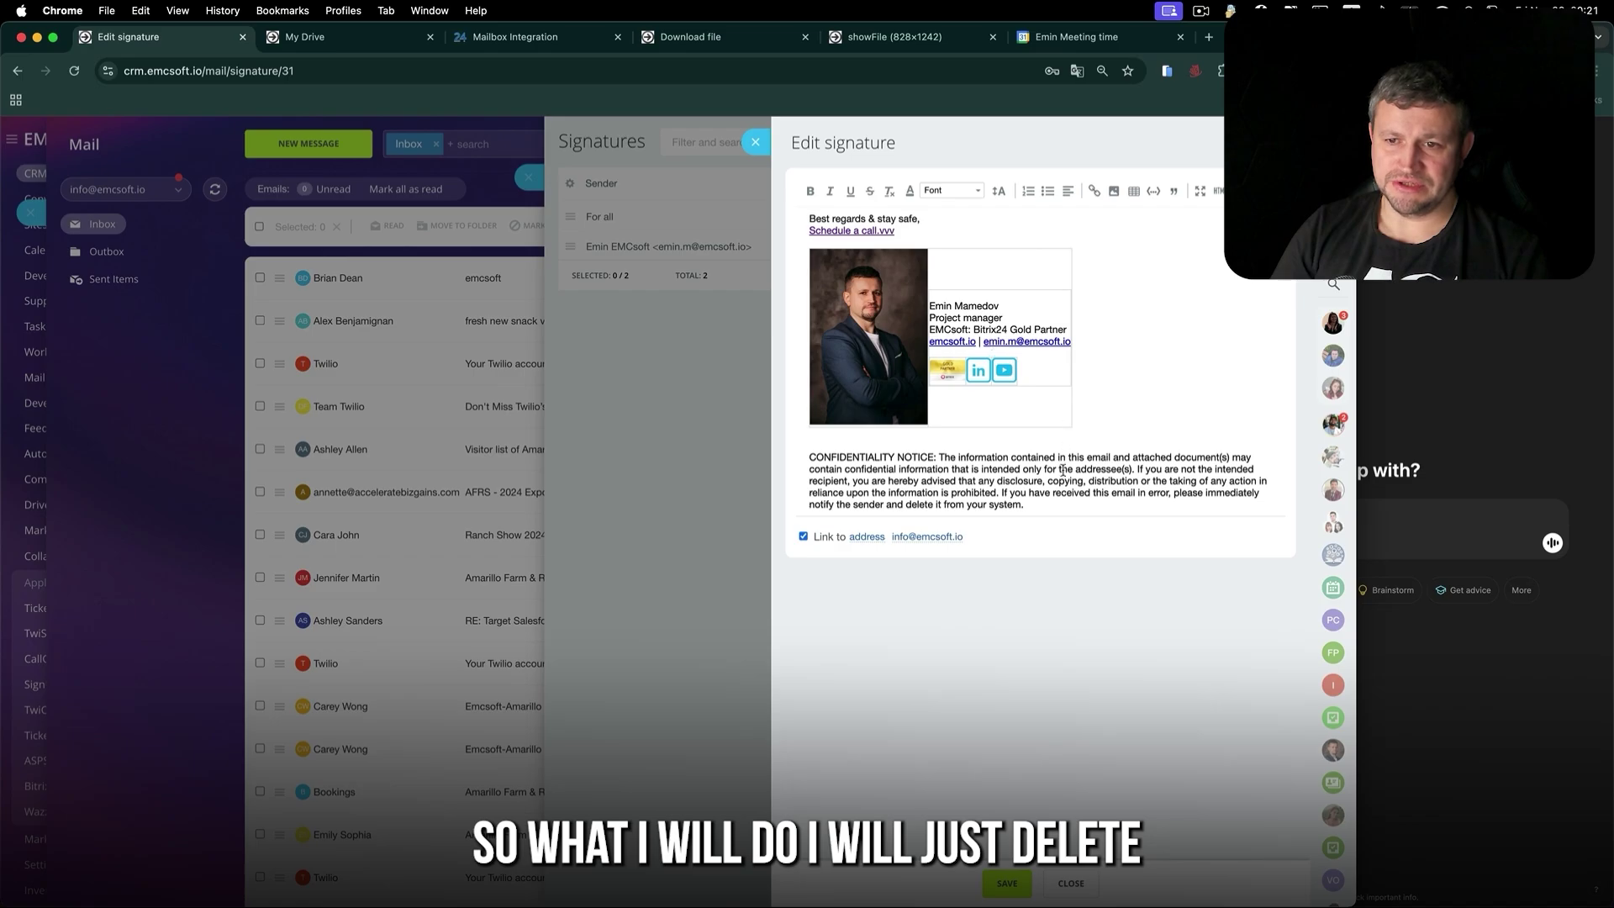
drag(1026, 505, 807, 438)
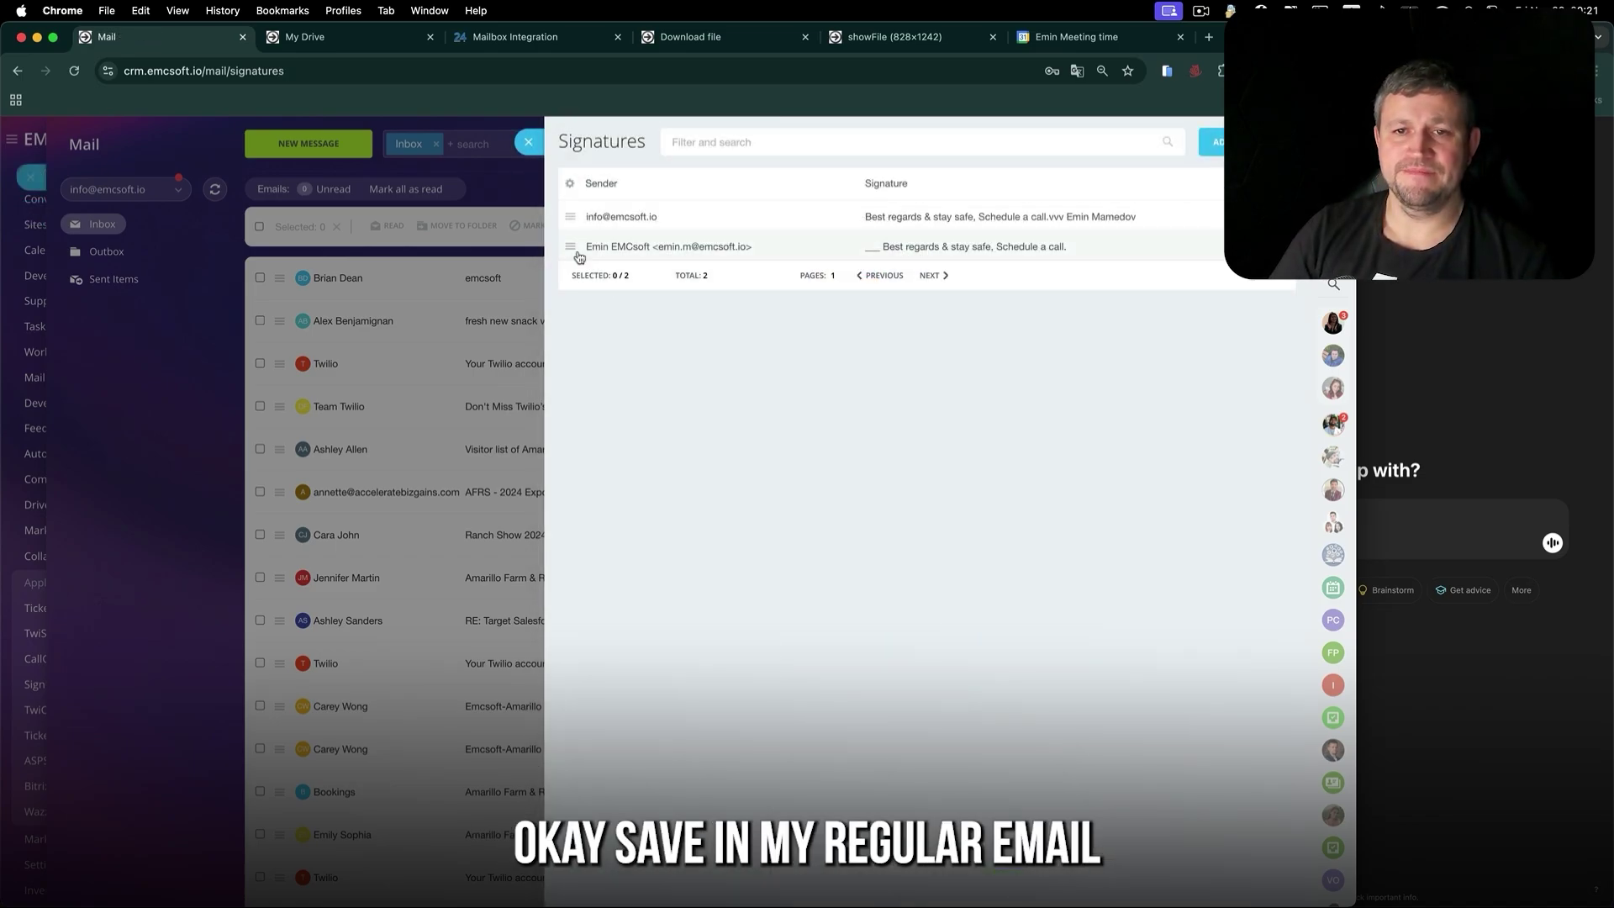
- Edit the signature with the confidentiality notice, link it to the personal mailbox's address instead of the sender, and save
click(572, 247)
click(590, 262)
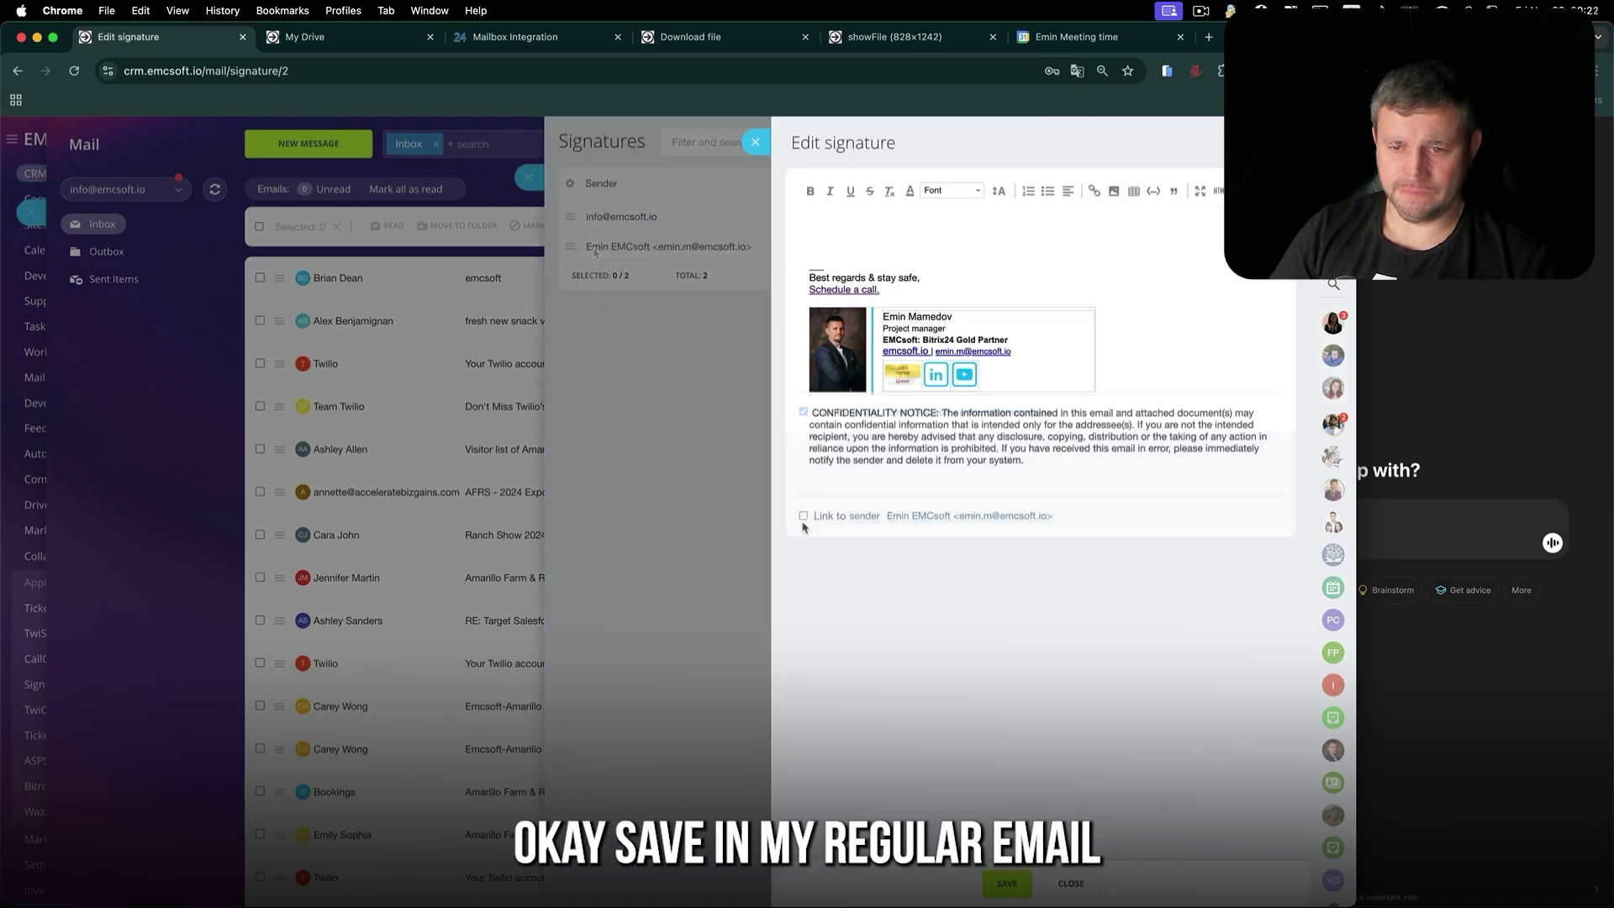
click(864, 518)
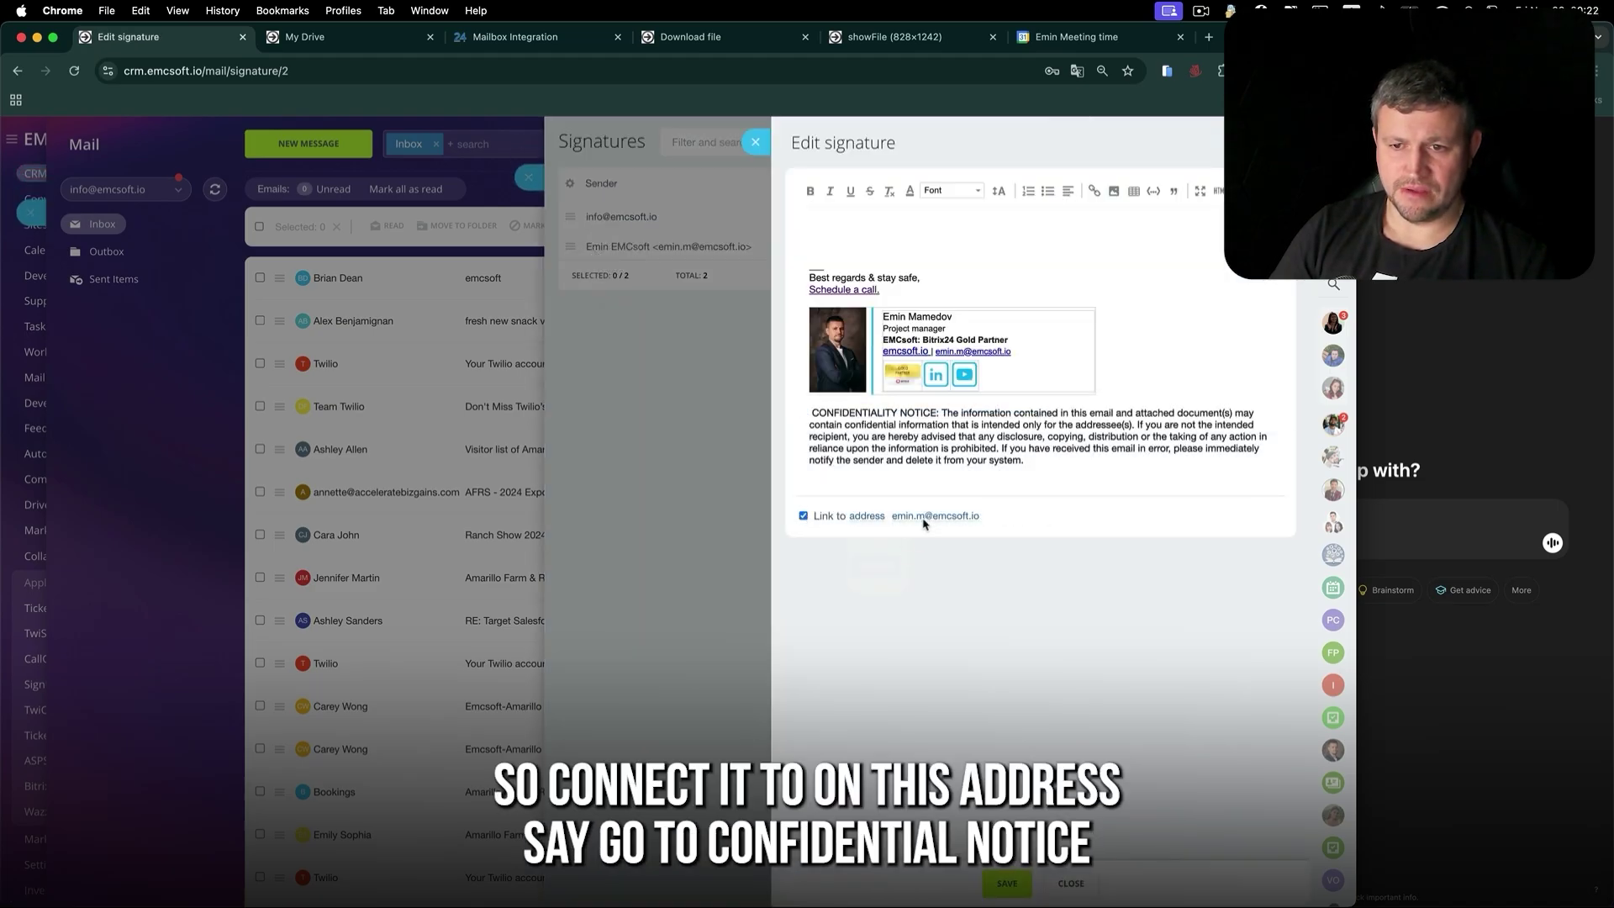
click(1009, 884)
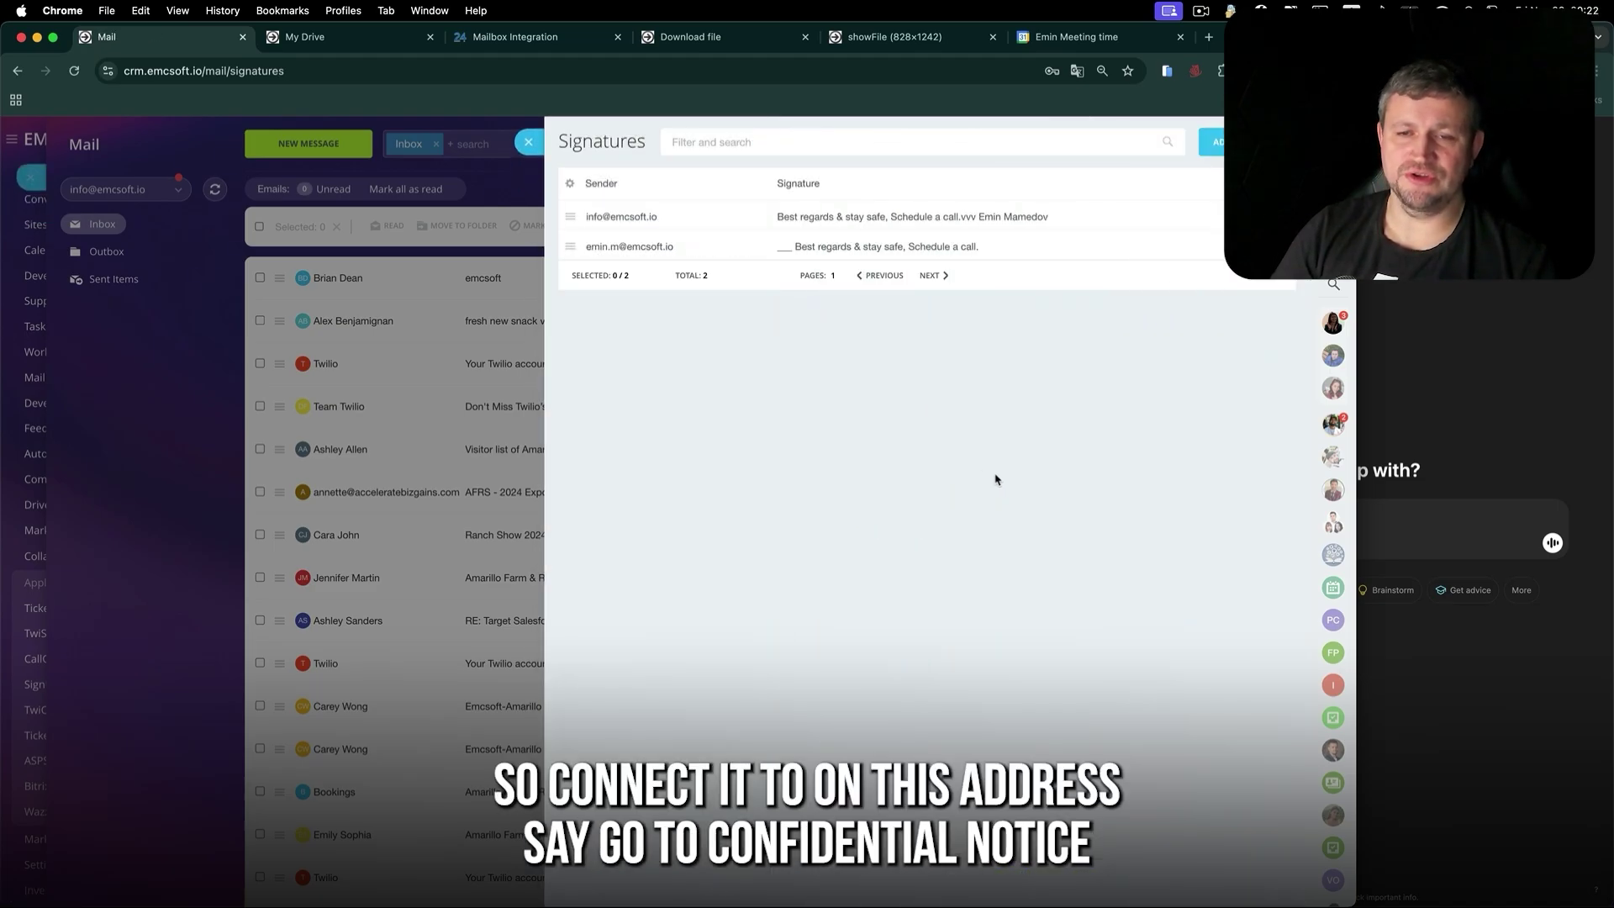
- Start a new message, switch the sender between the info and personal mailboxes to compare the signatures, and close it
click(517, 146)
click(329, 149)
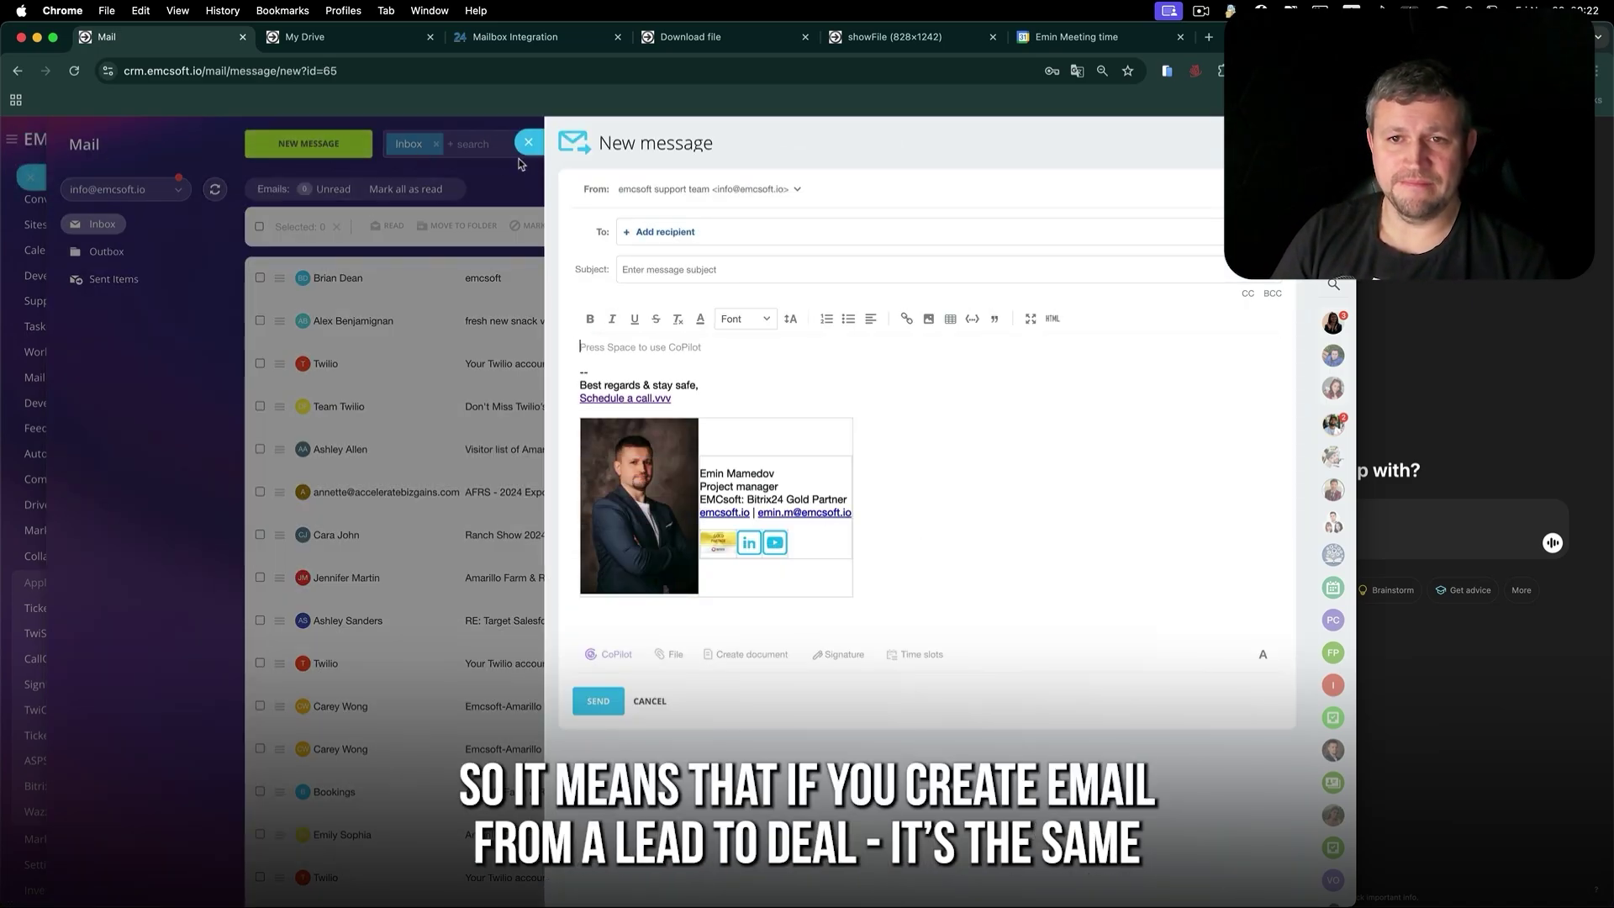
click(706, 189)
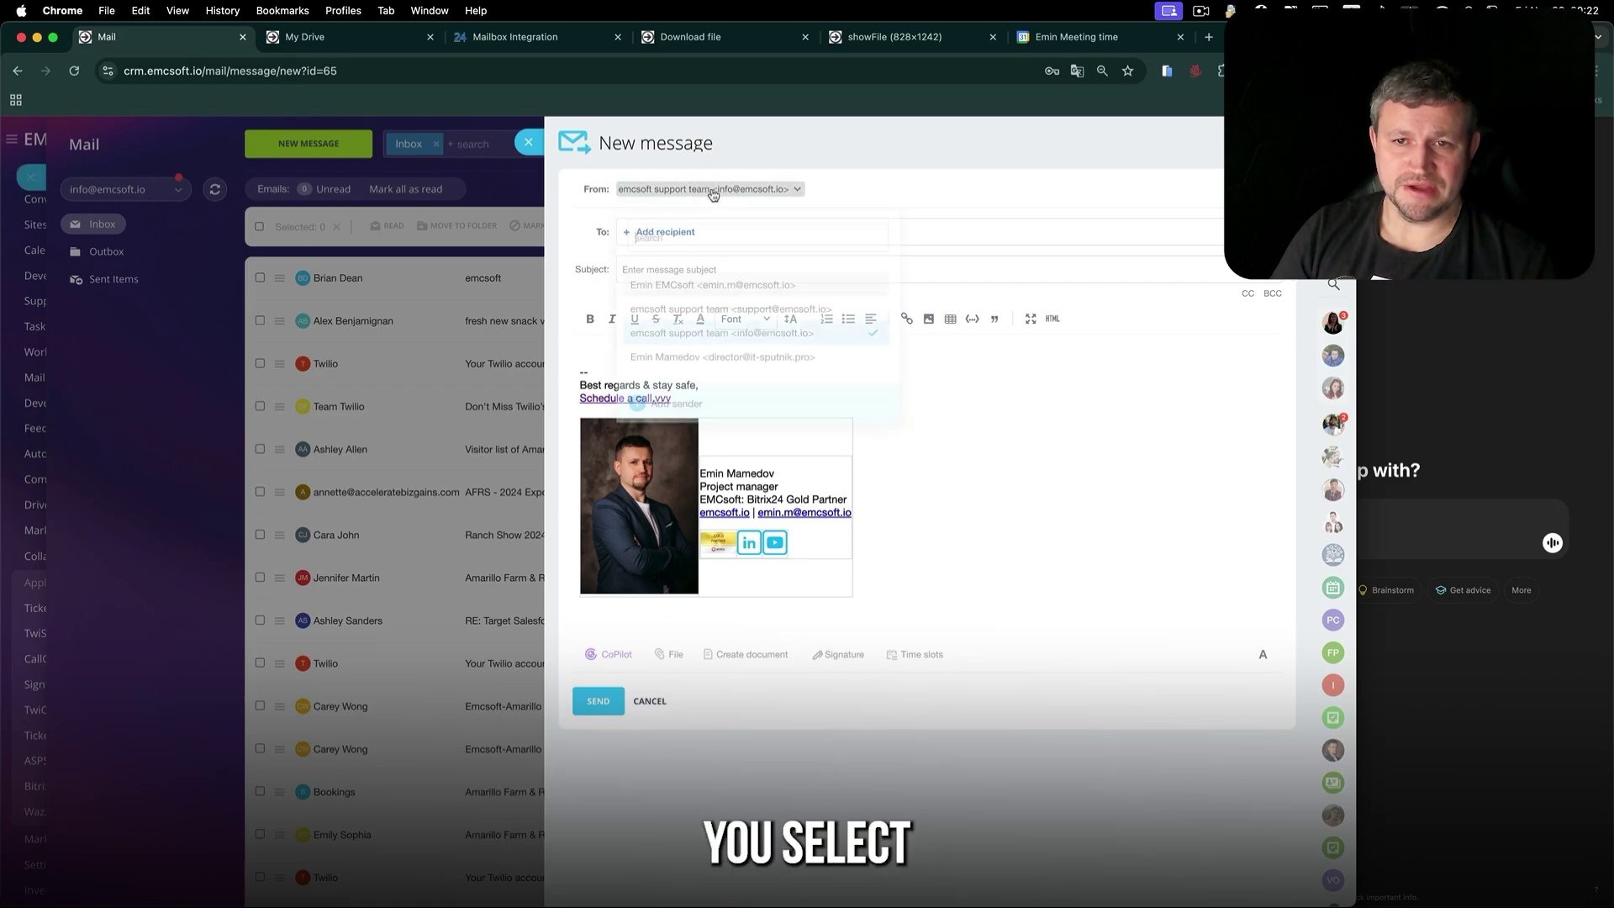
click(732, 286)
drag(707, 644, 538, 452)
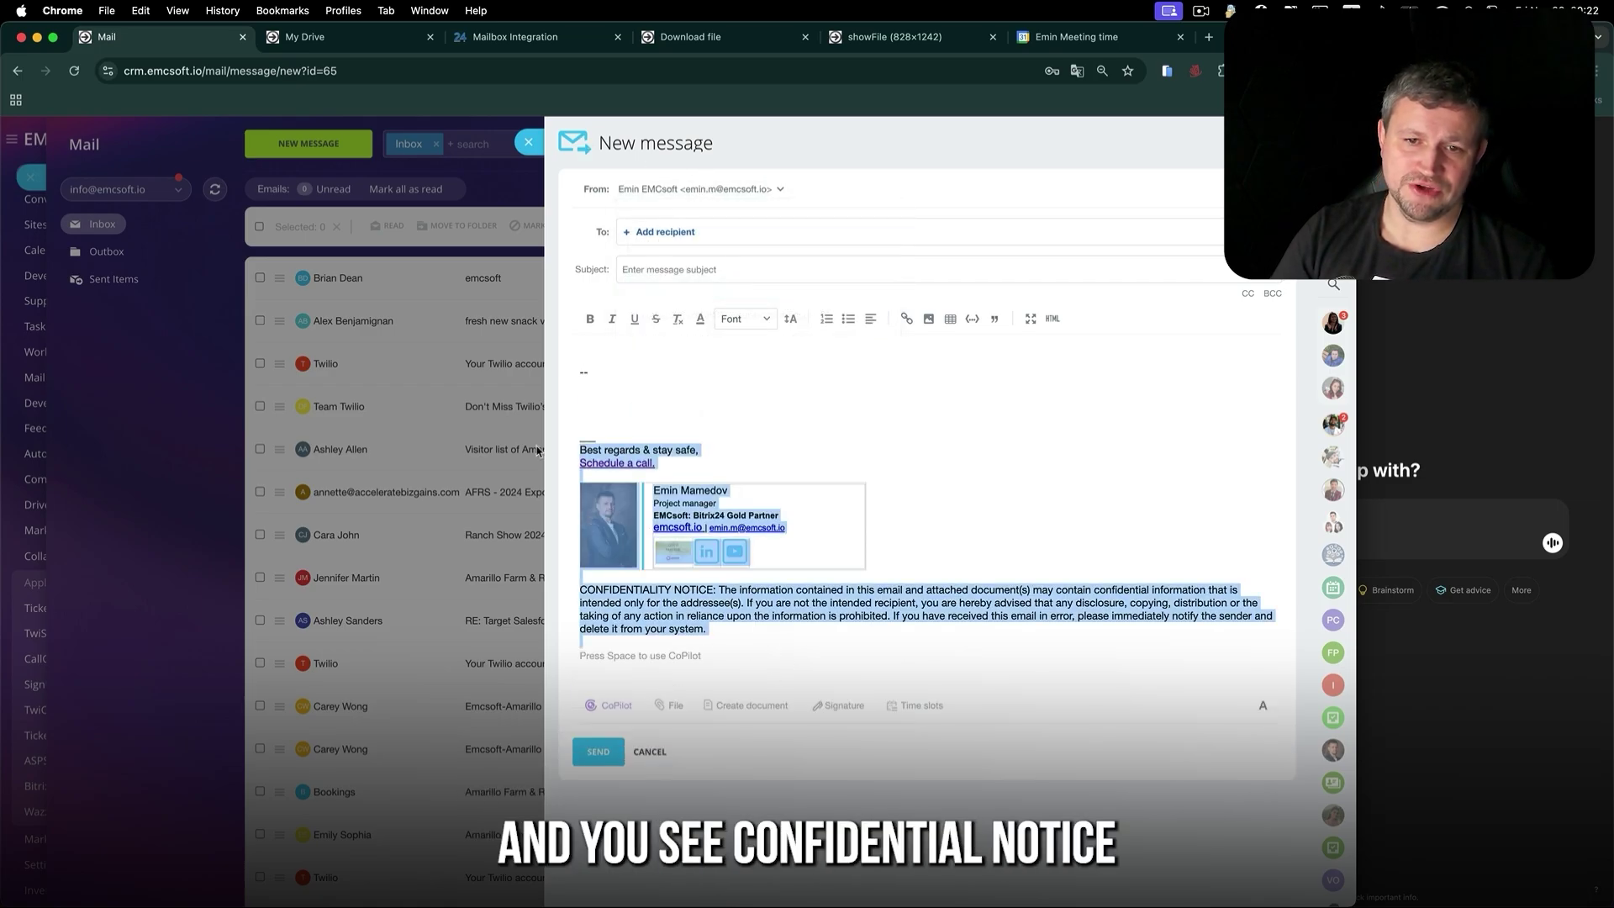
click(707, 190)
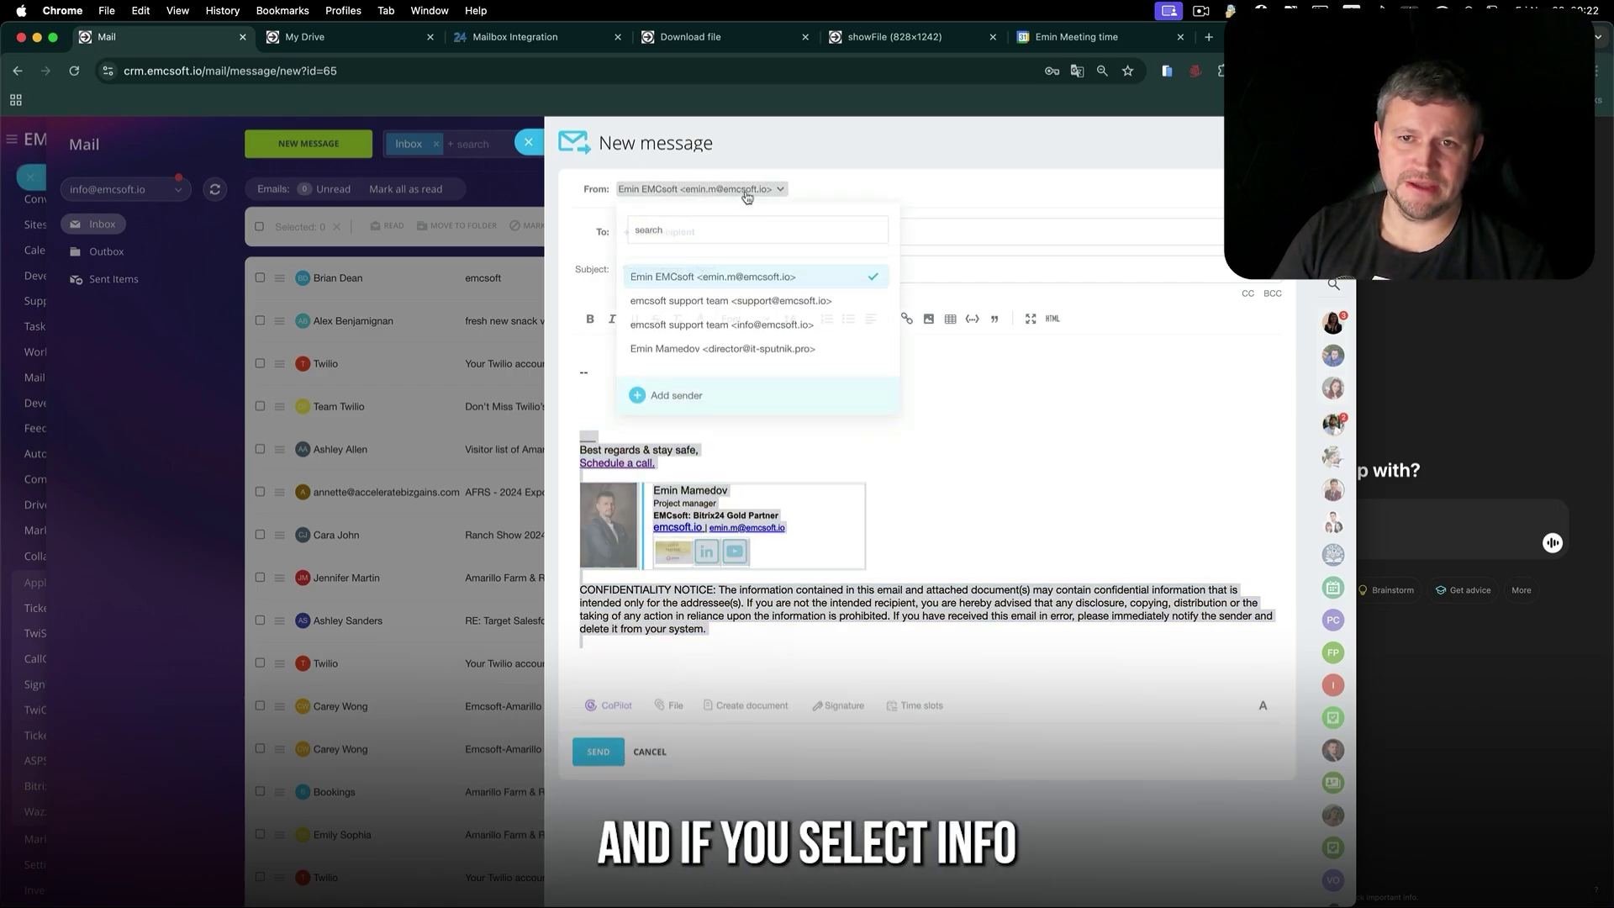
click(753, 328)
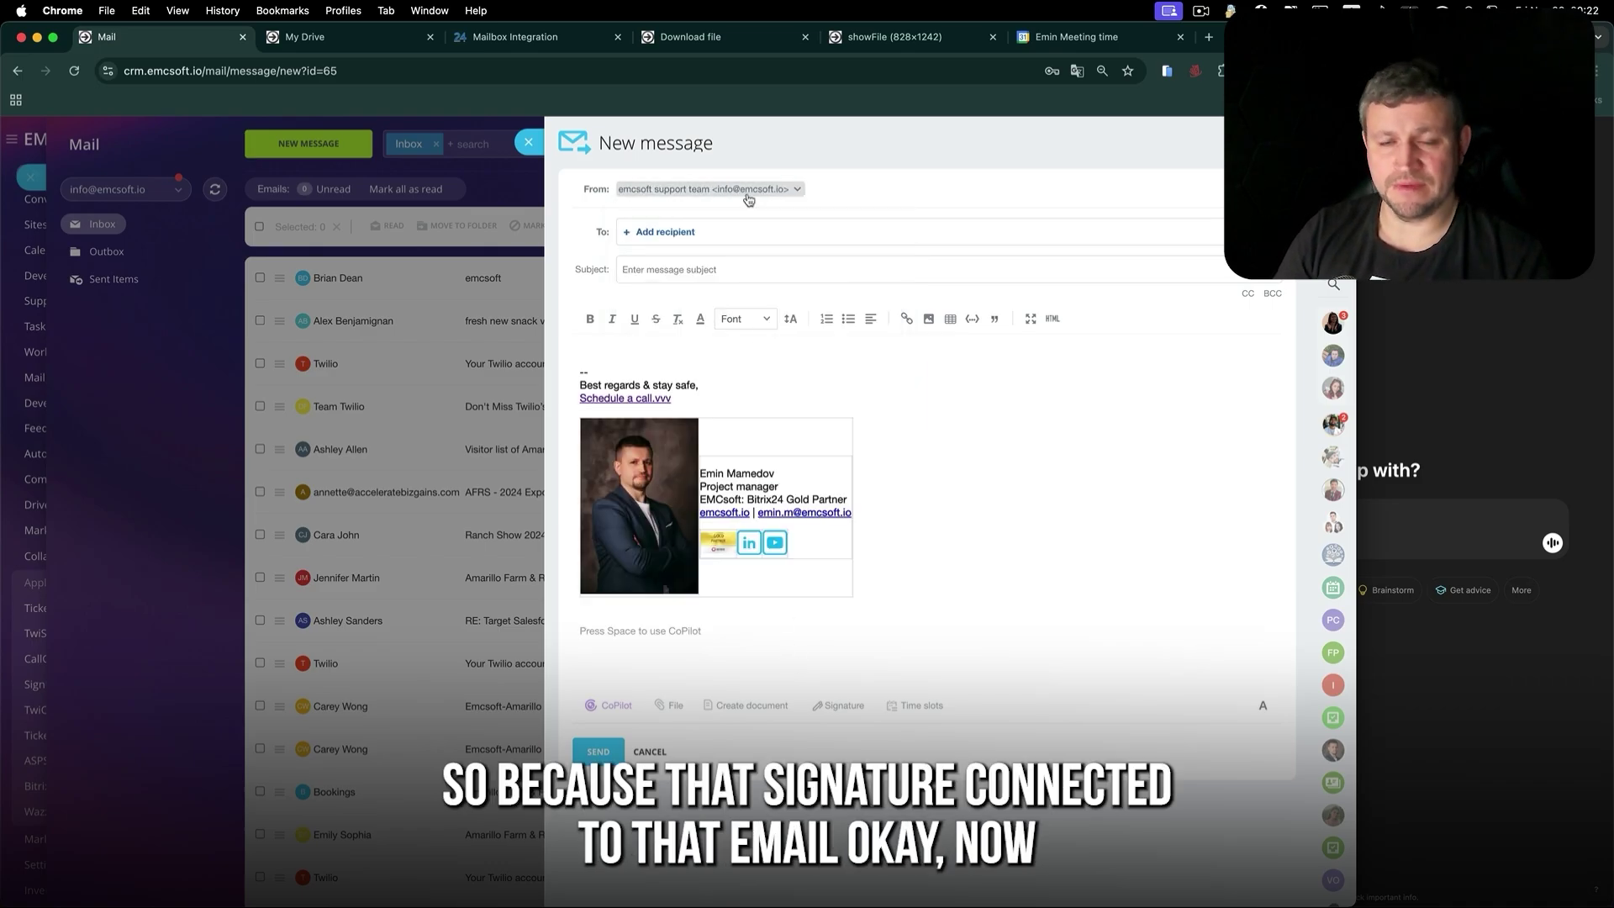
click(533, 142)
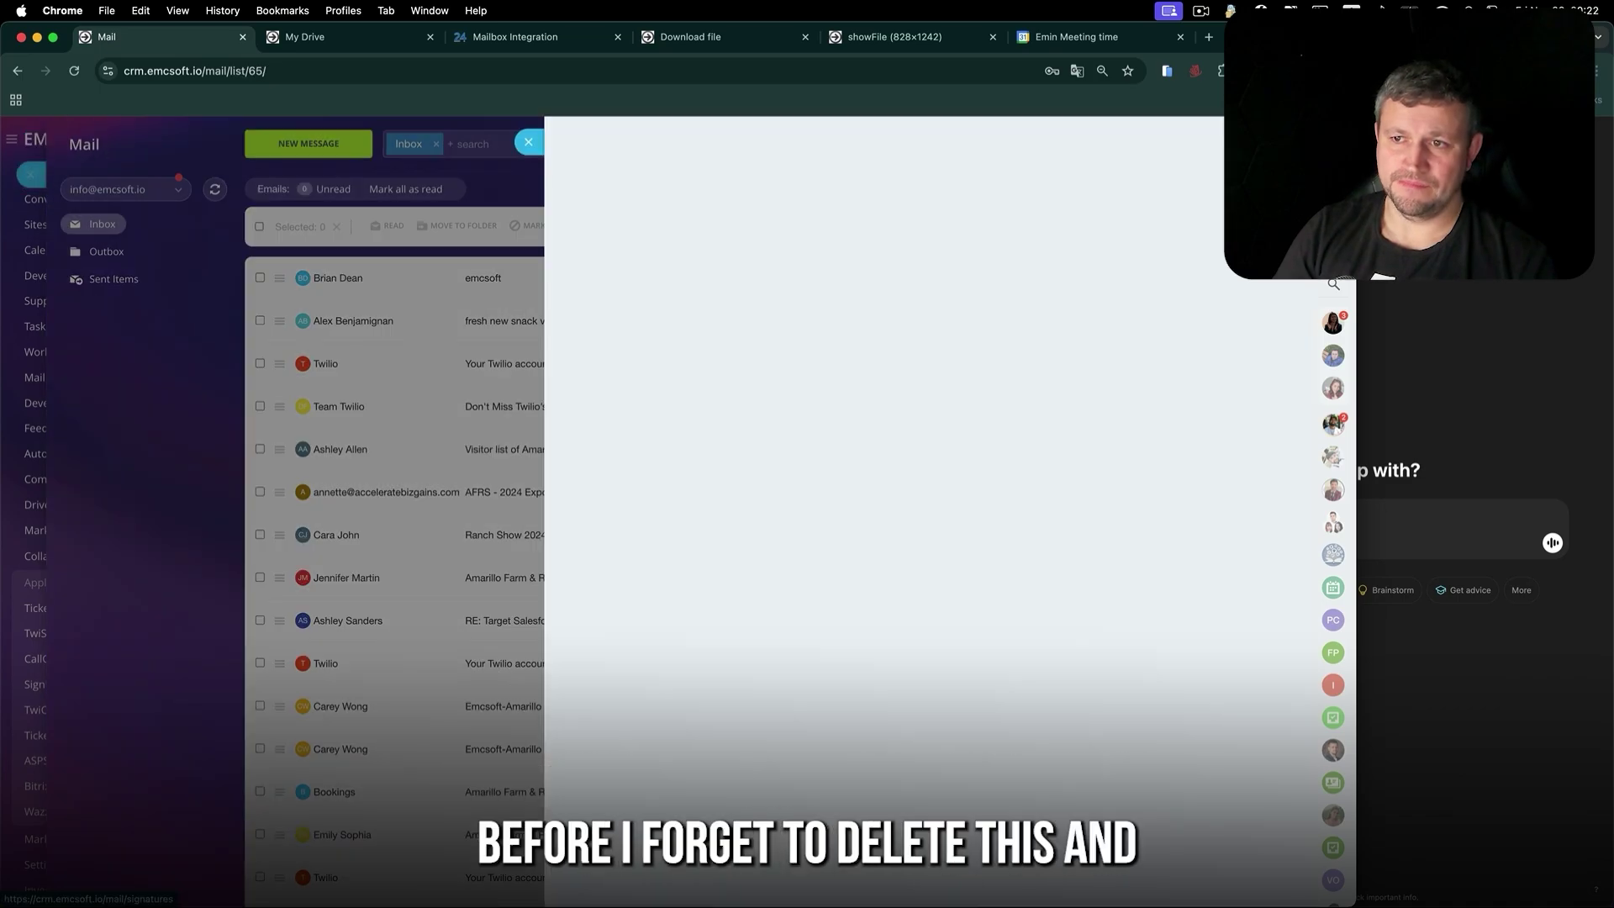
- Delete the info mailbox's signature, unlink the remaining signature from its address so it applies to all senders, and save
click(570, 216)
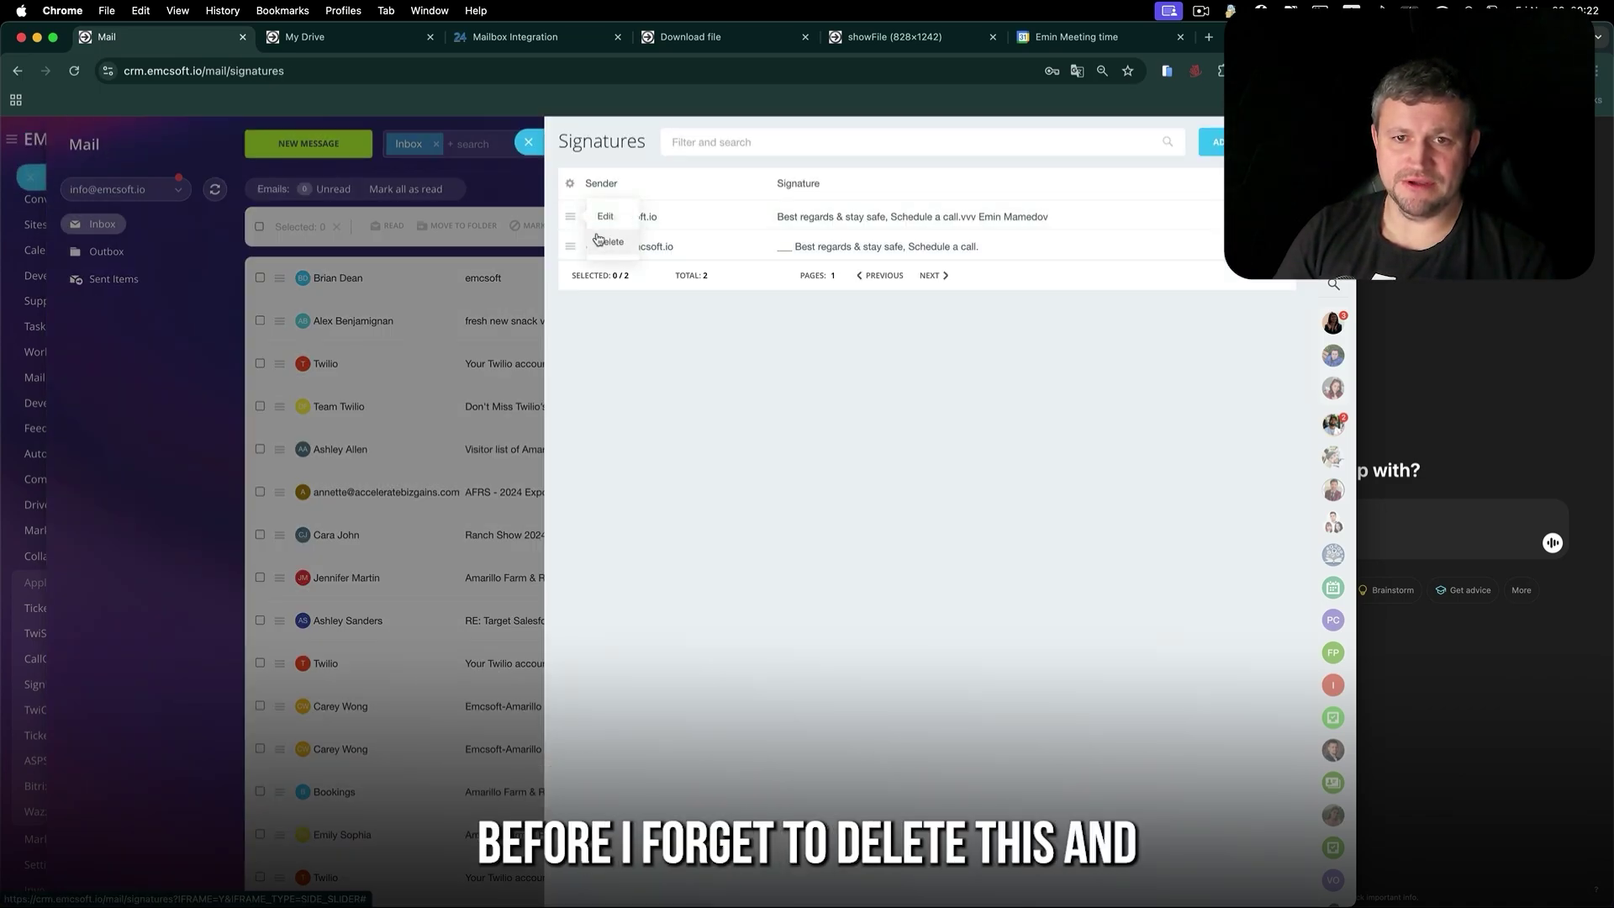
click(601, 241)
key(Return)
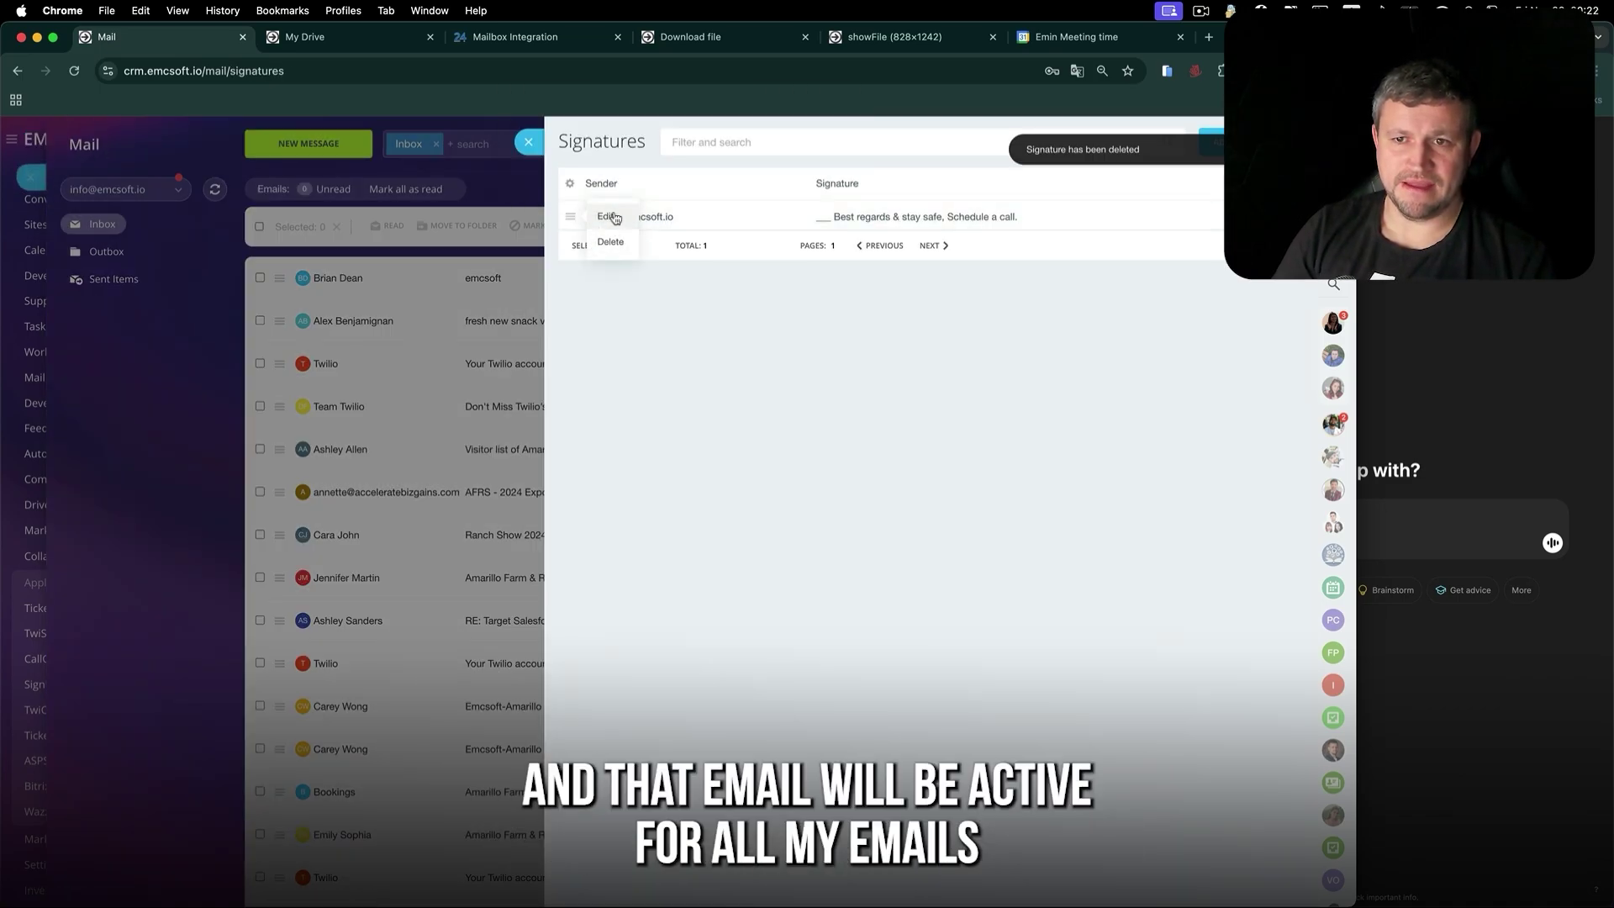
click(606, 216)
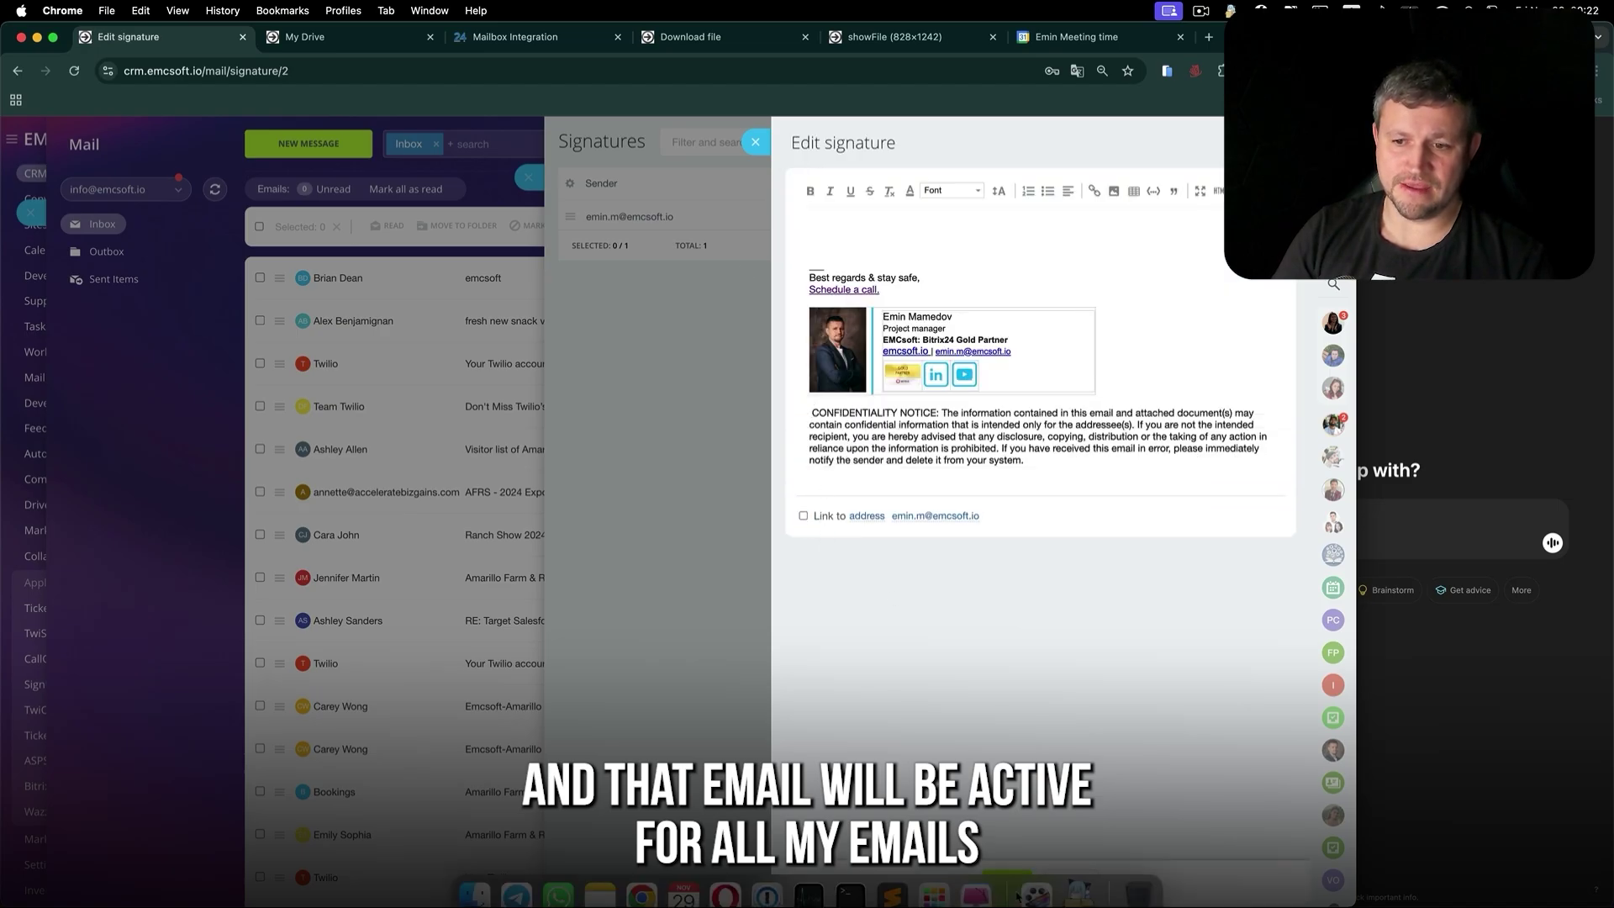
click(1007, 883)
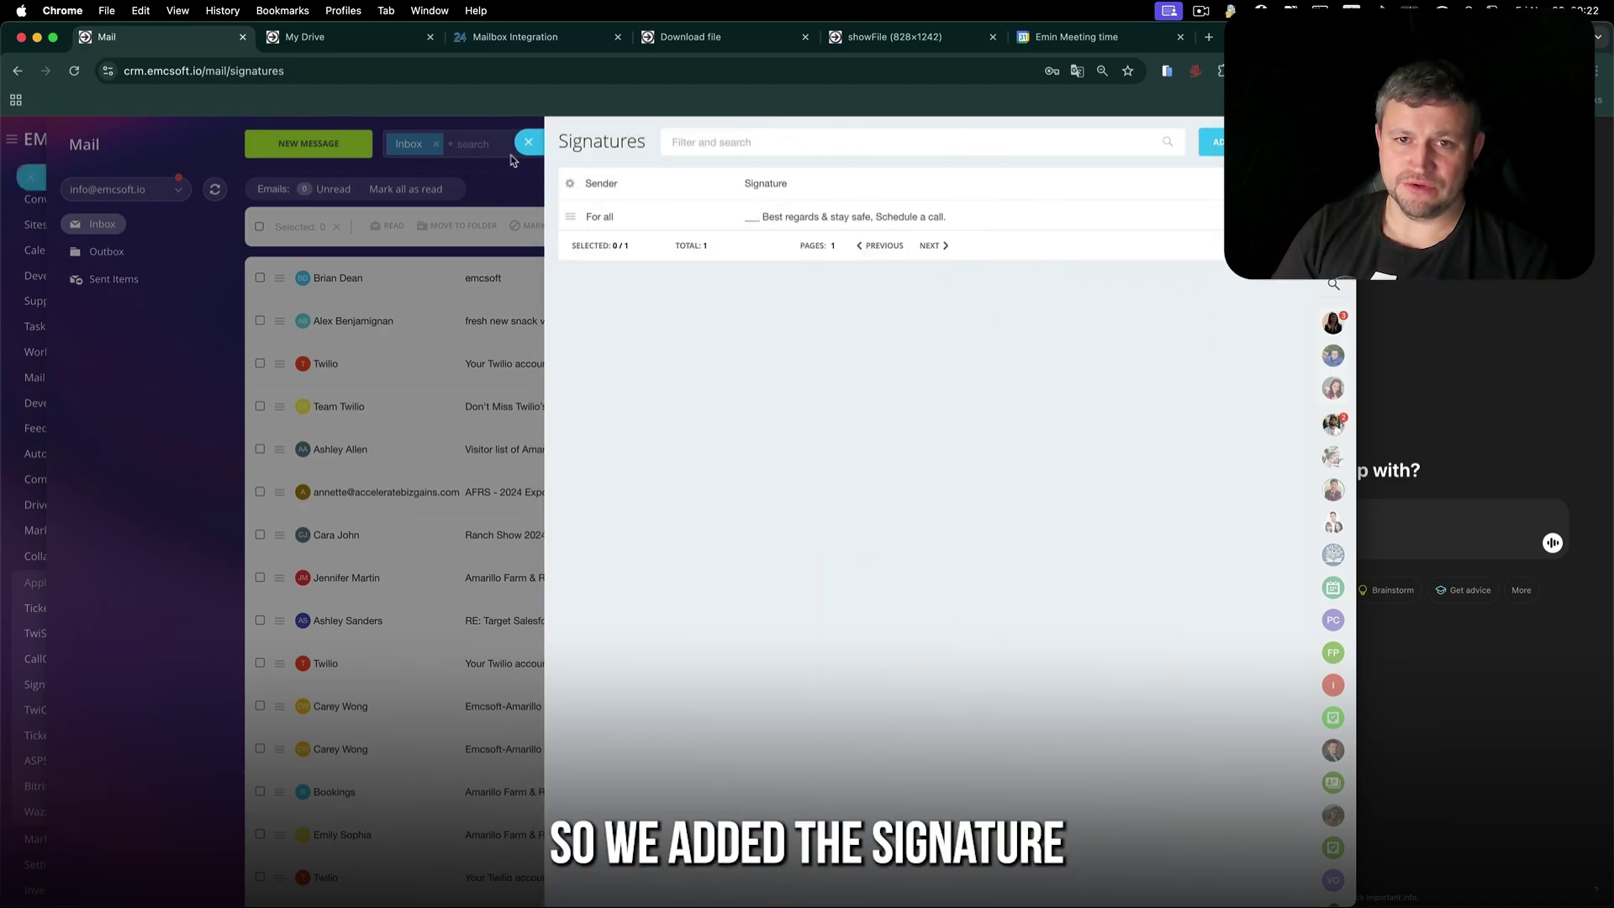
- Leave Mail, open the "test" lead in CRM, and start an e-mail from it with subject and body "test"
click(529, 145)
click(309, 151)
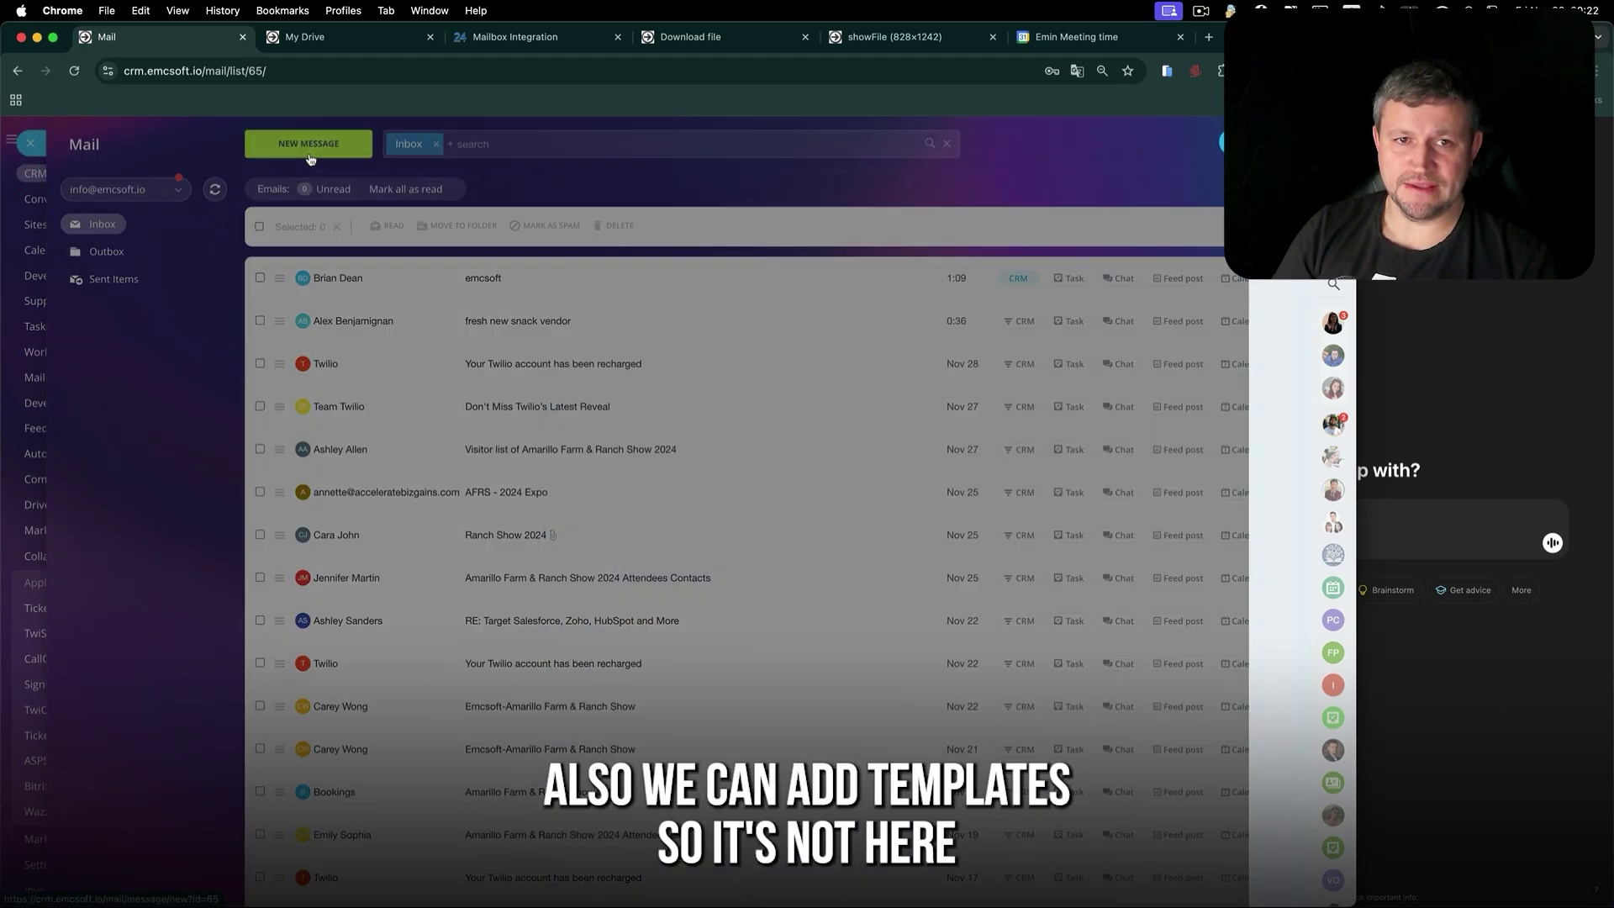
click(32, 144)
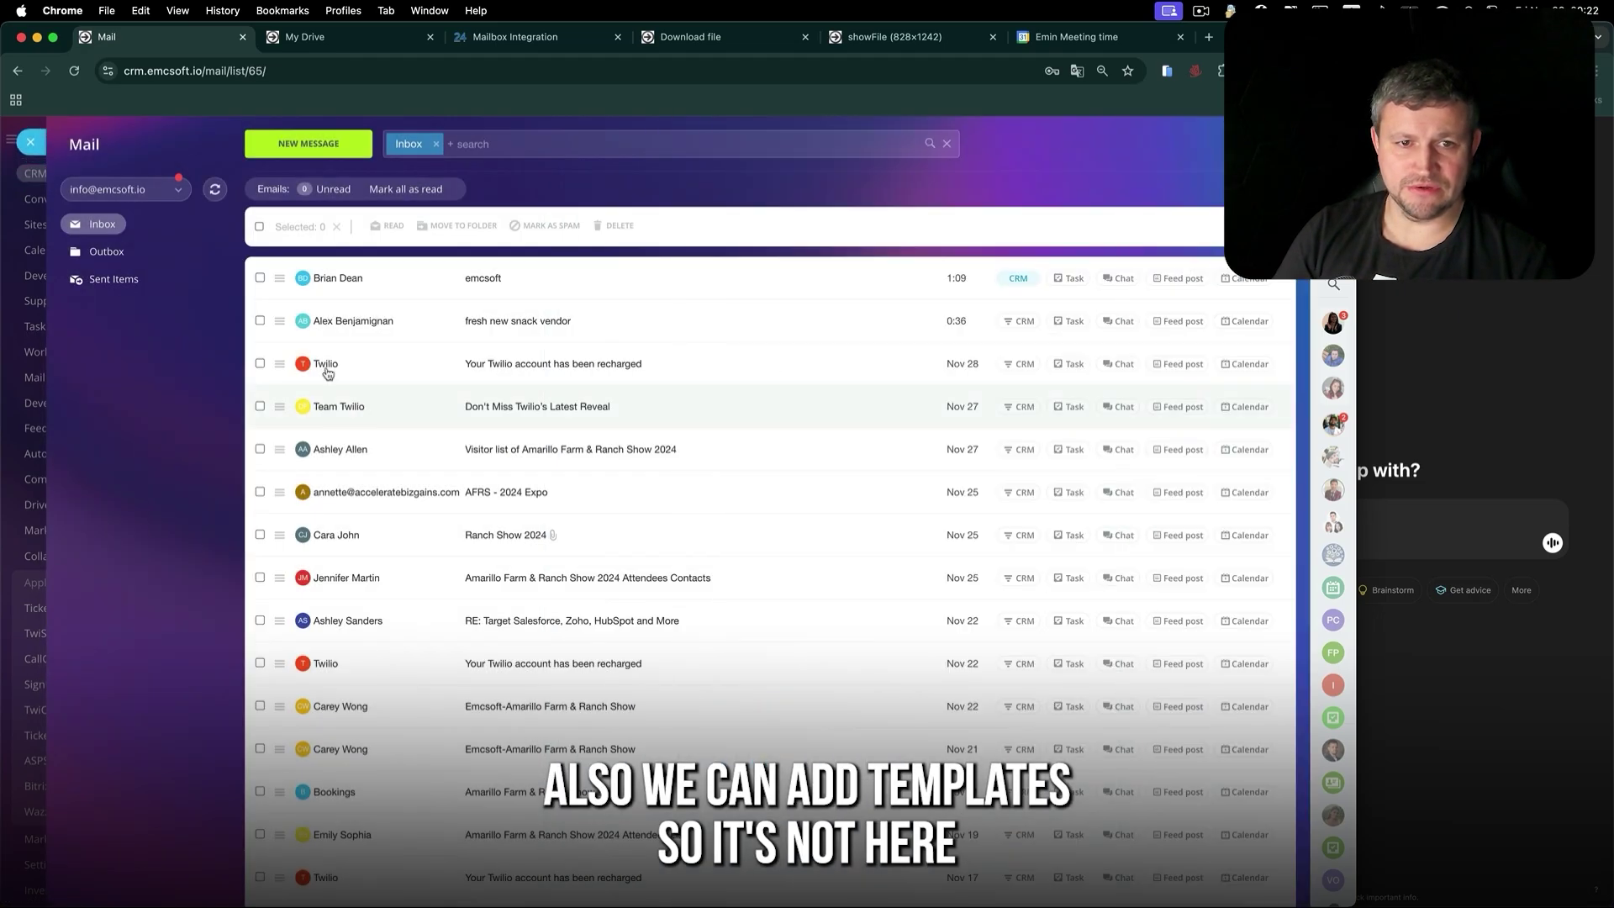
click(32, 144)
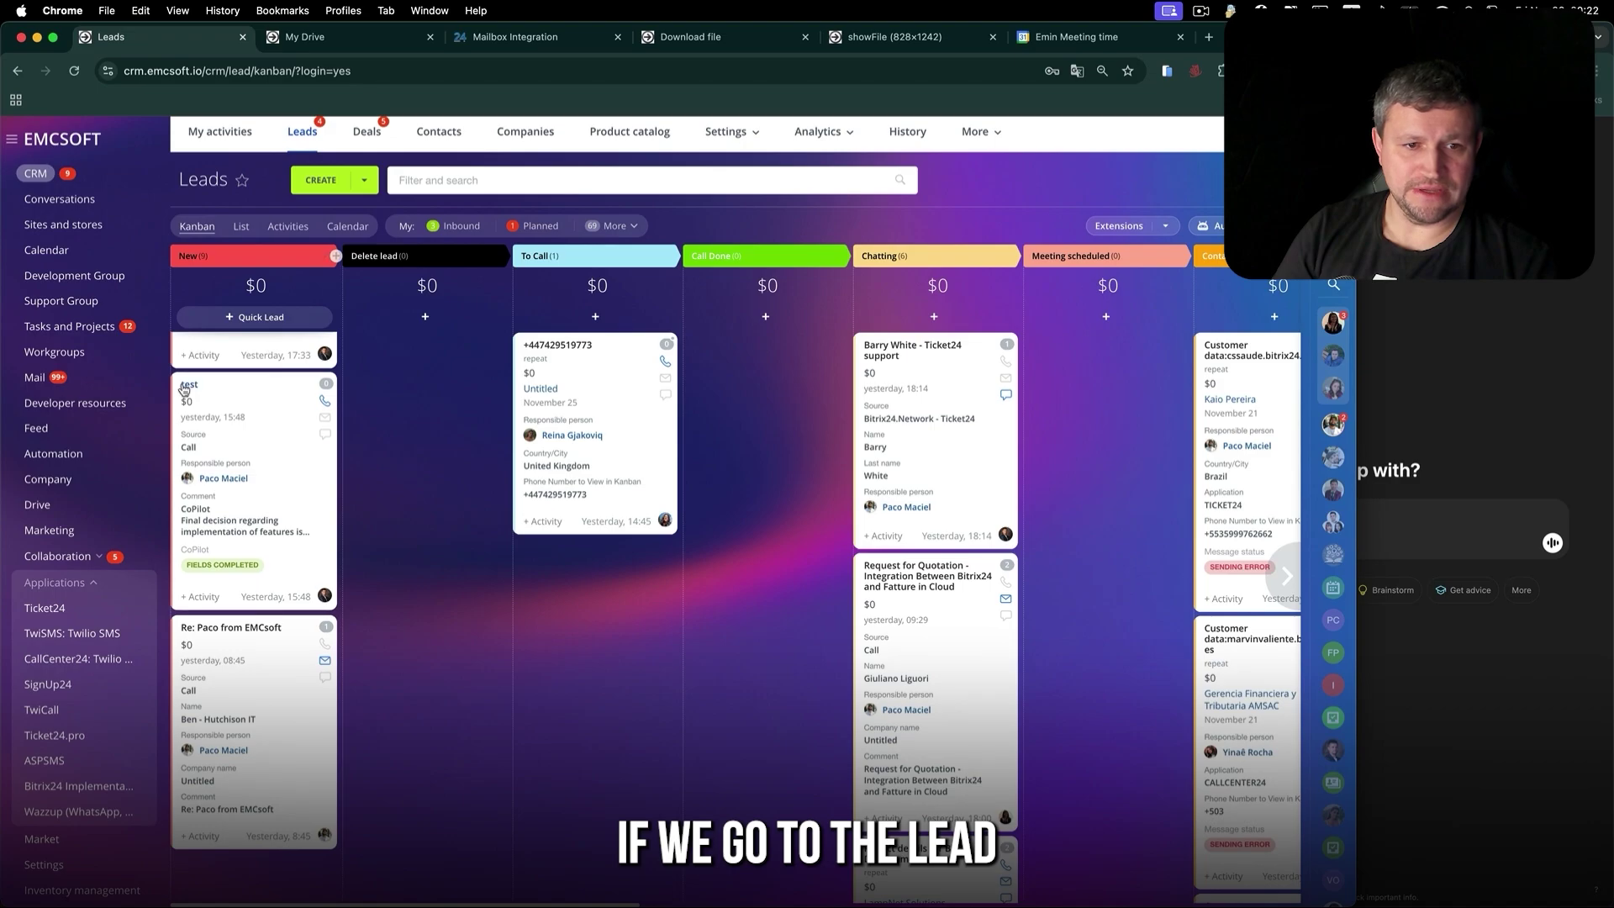
click(189, 385)
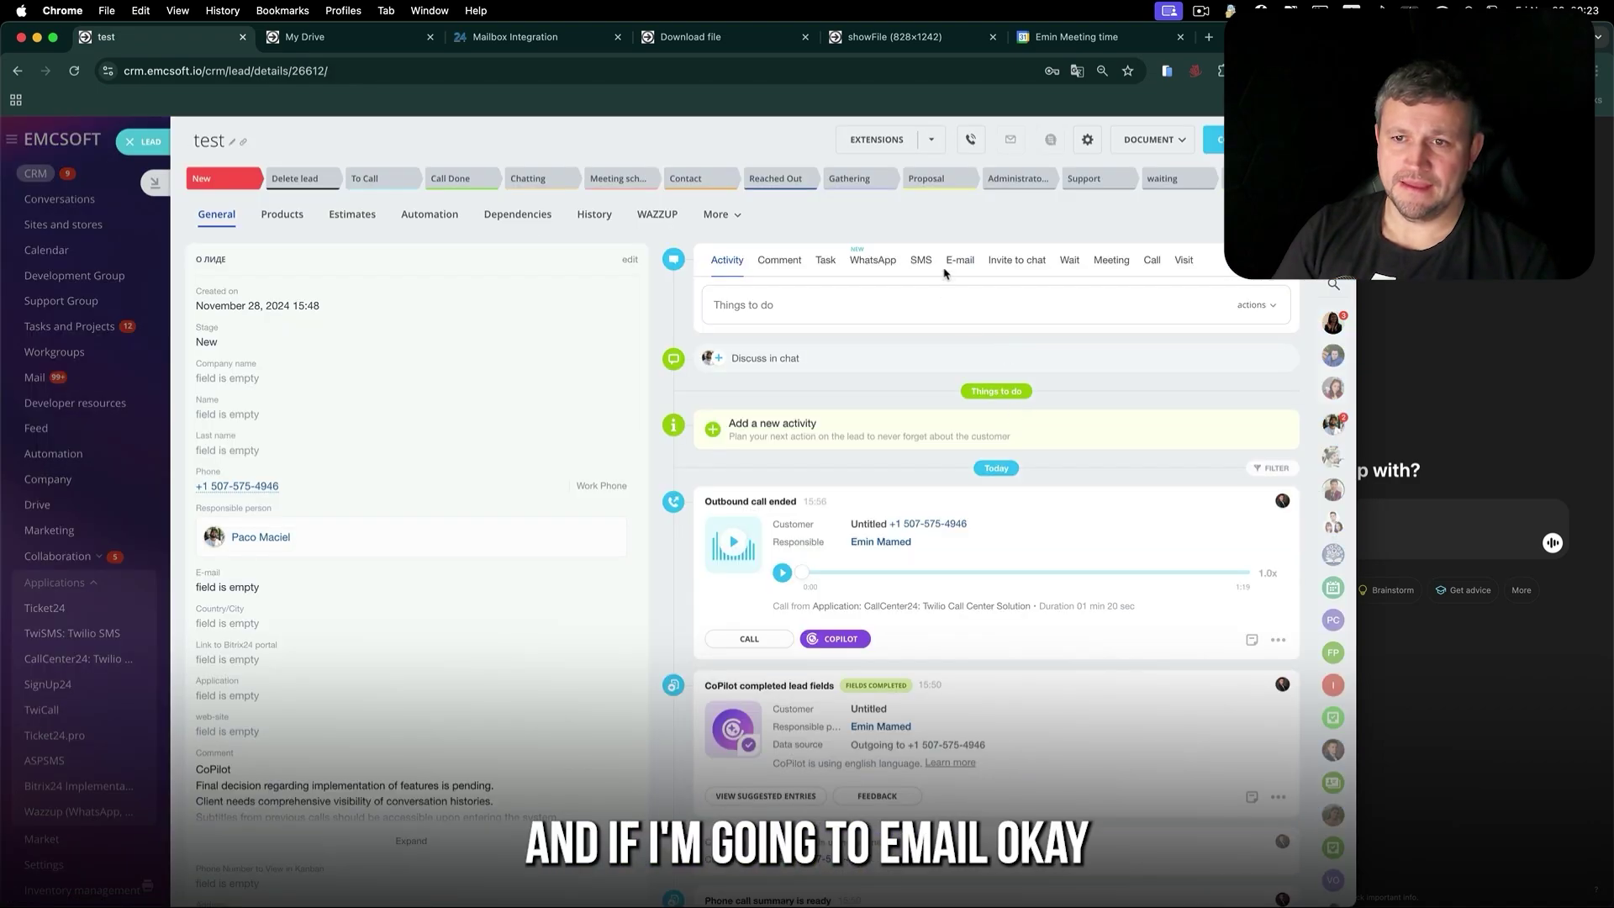
click(960, 260)
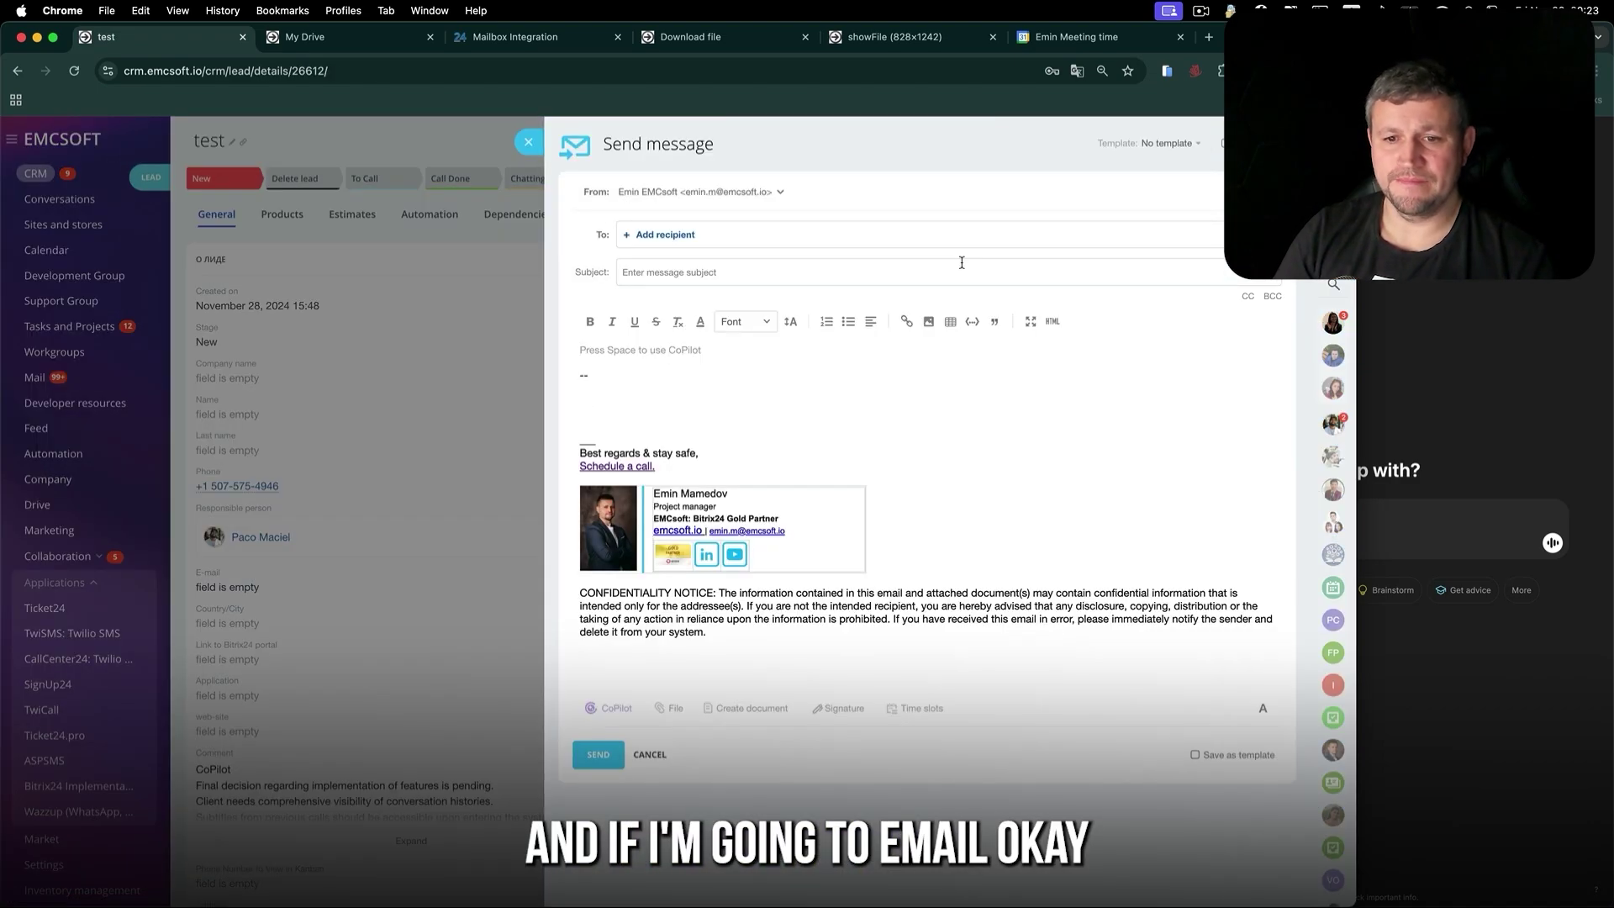
click(746, 264)
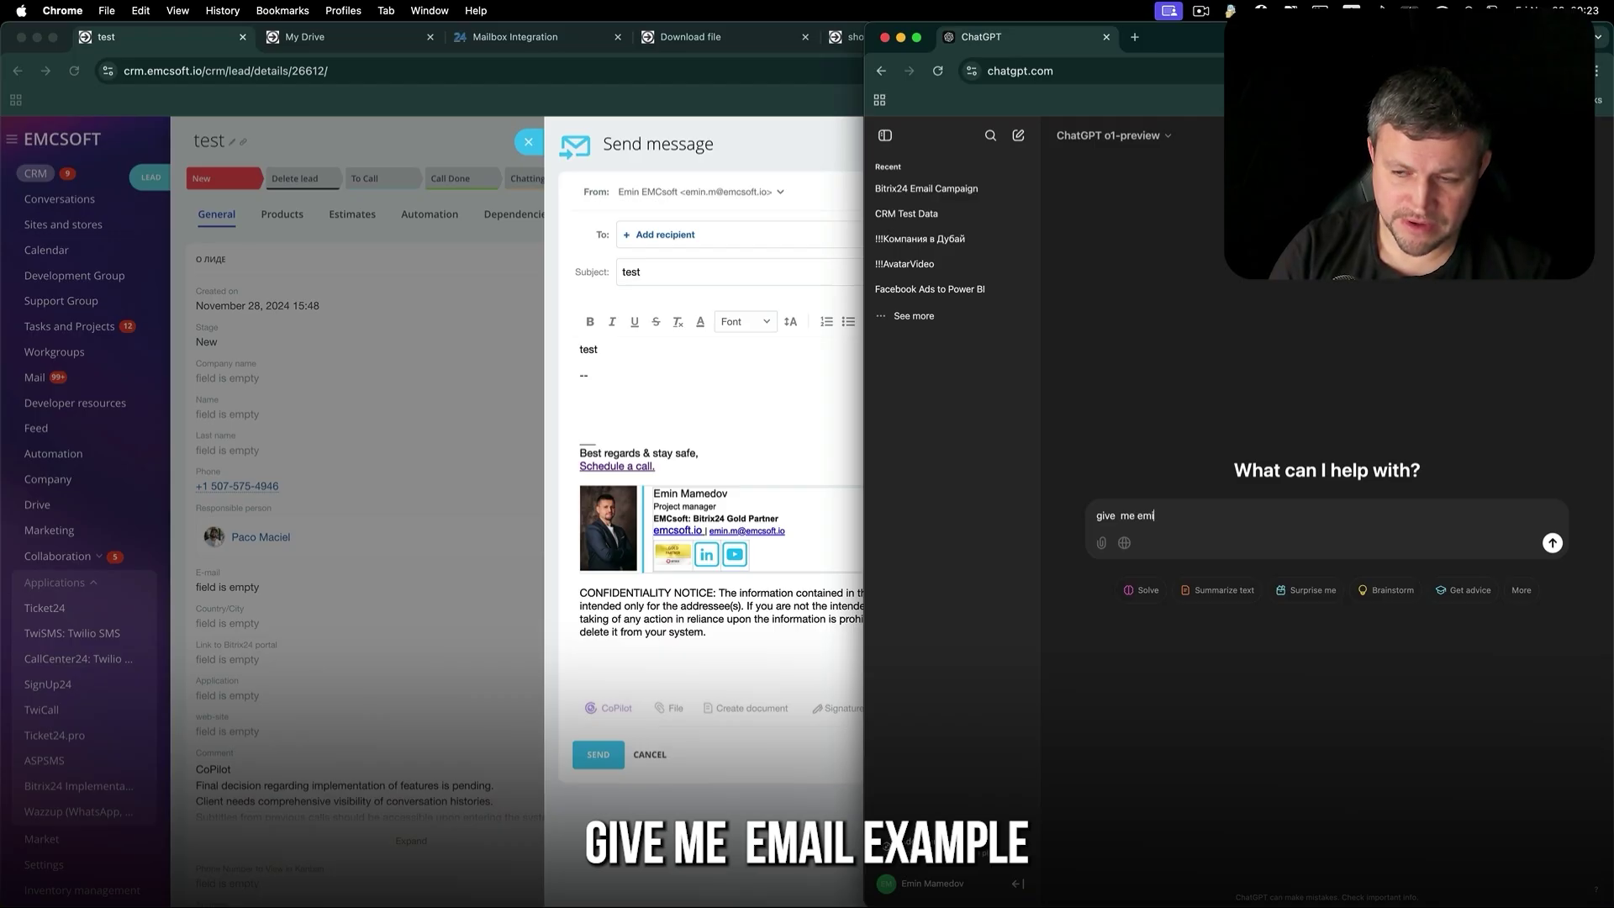
- Switch to ChatGPT, ask for a first-touch email example and its HTML version, and copy the HTML code
text(ail example)
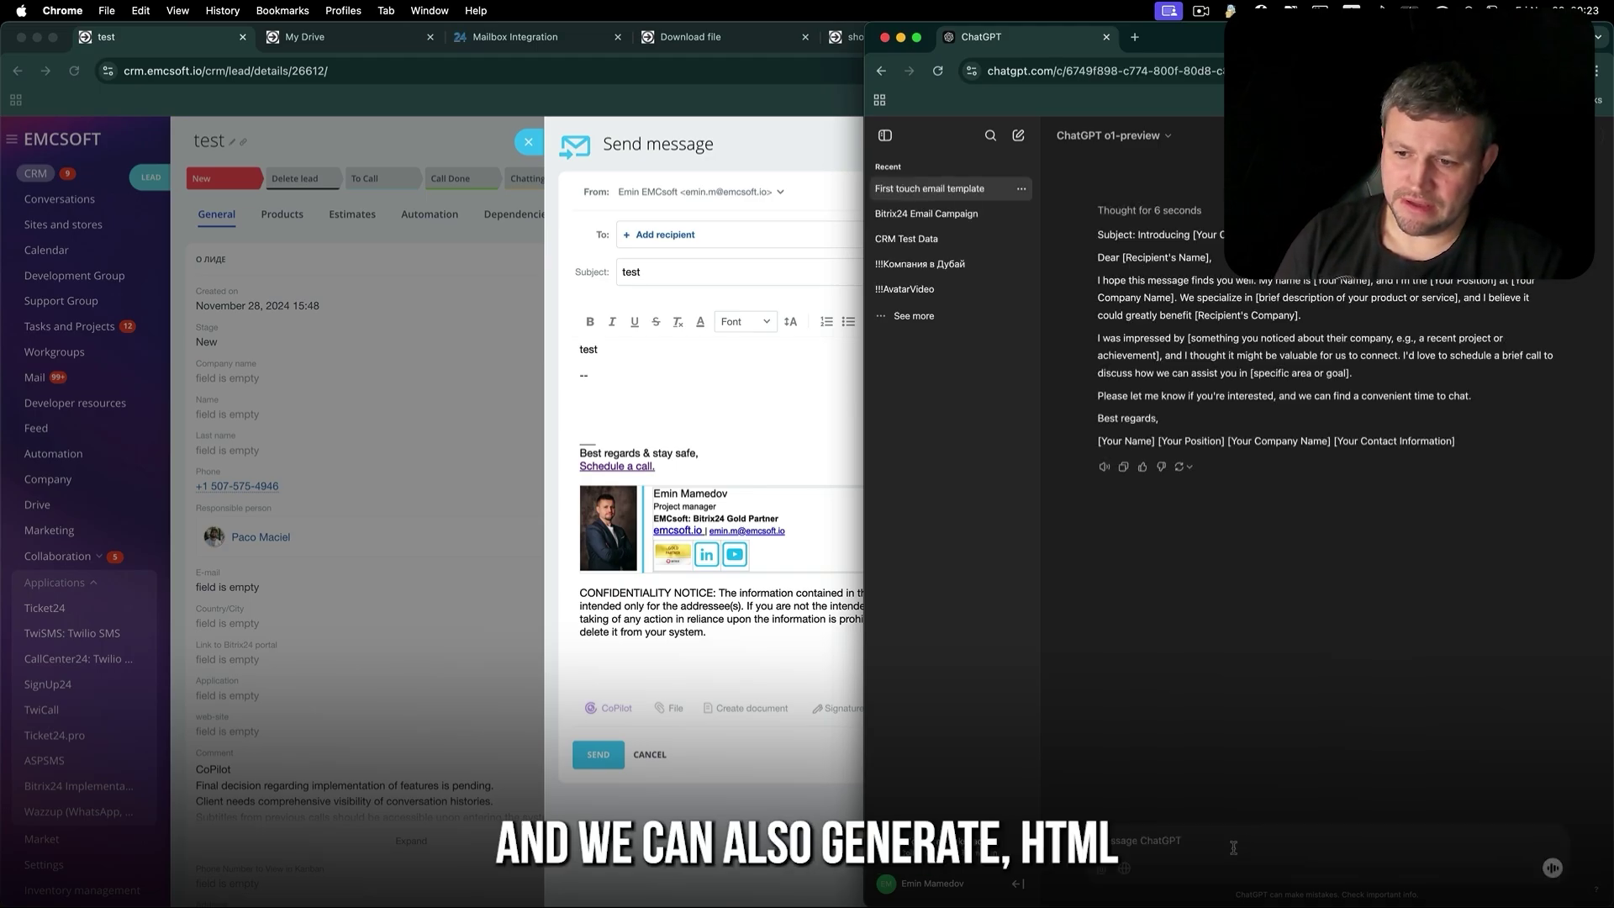
text(generate)
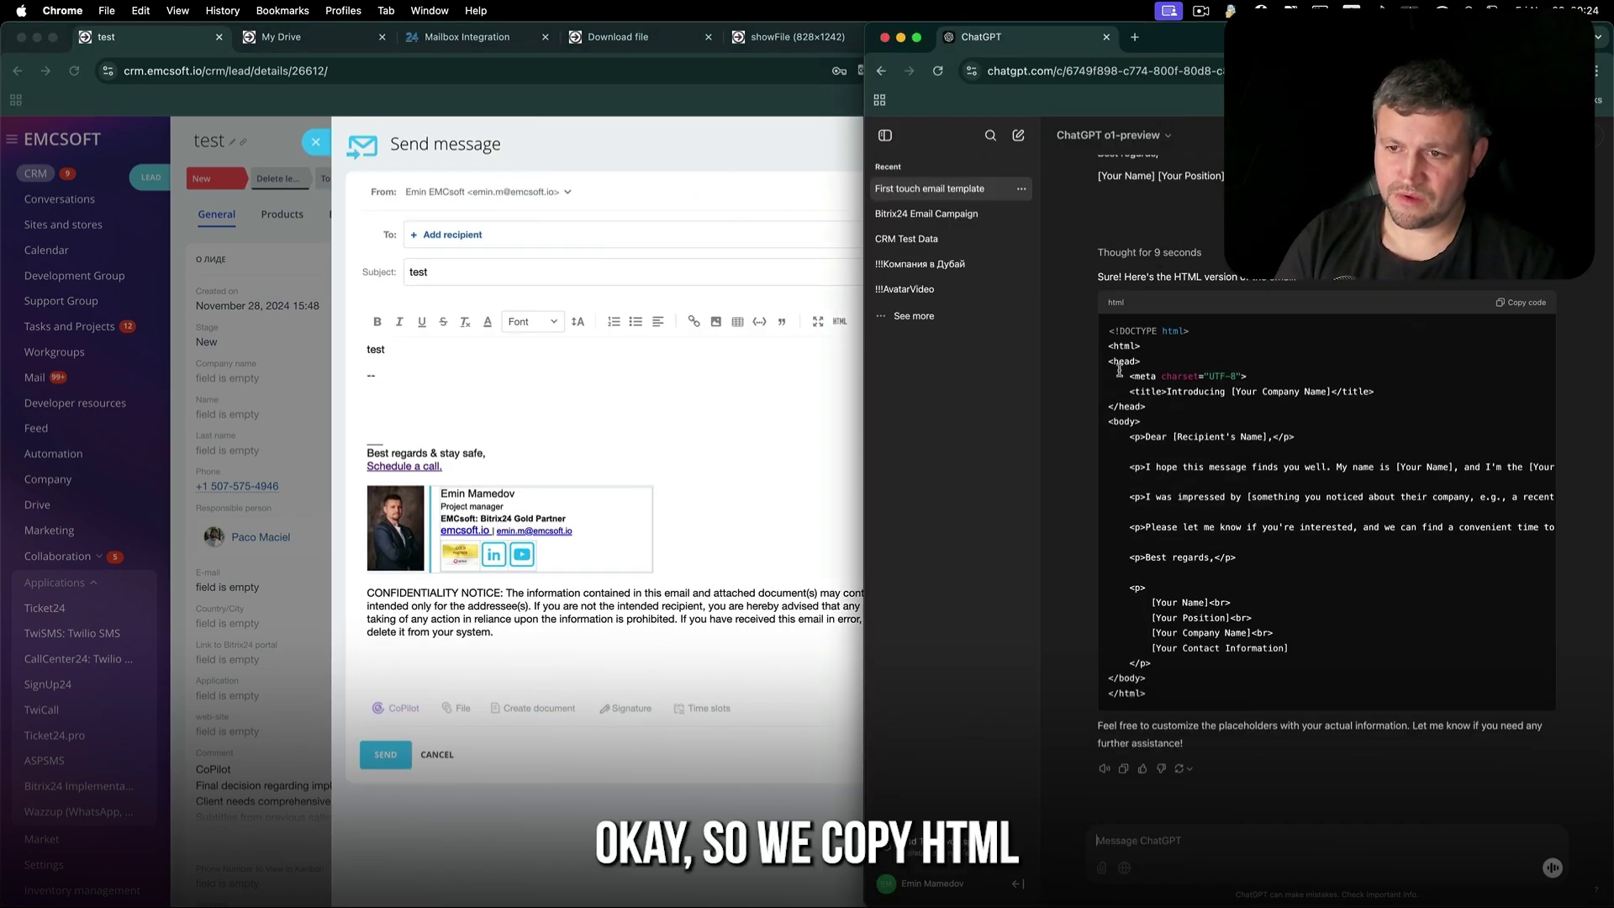
drag(1106, 347, 1237, 715)
key(super+c)
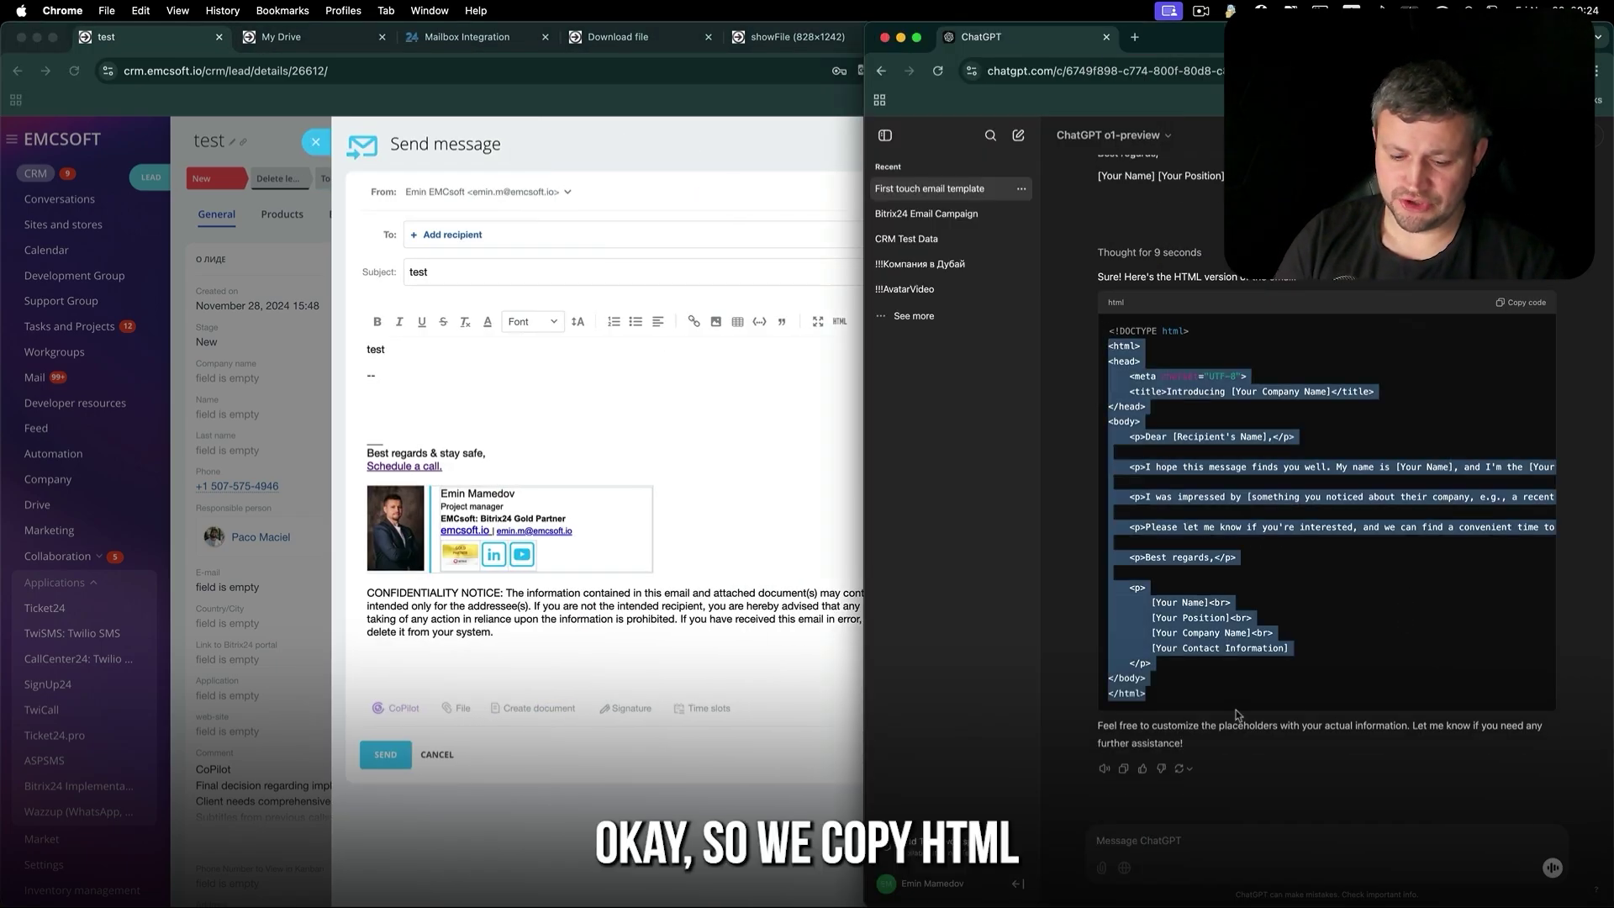
- Replace the code above the signature in the message's HTML source with the copied HTML, and return to the formatted view
click(685, 357)
click(840, 321)
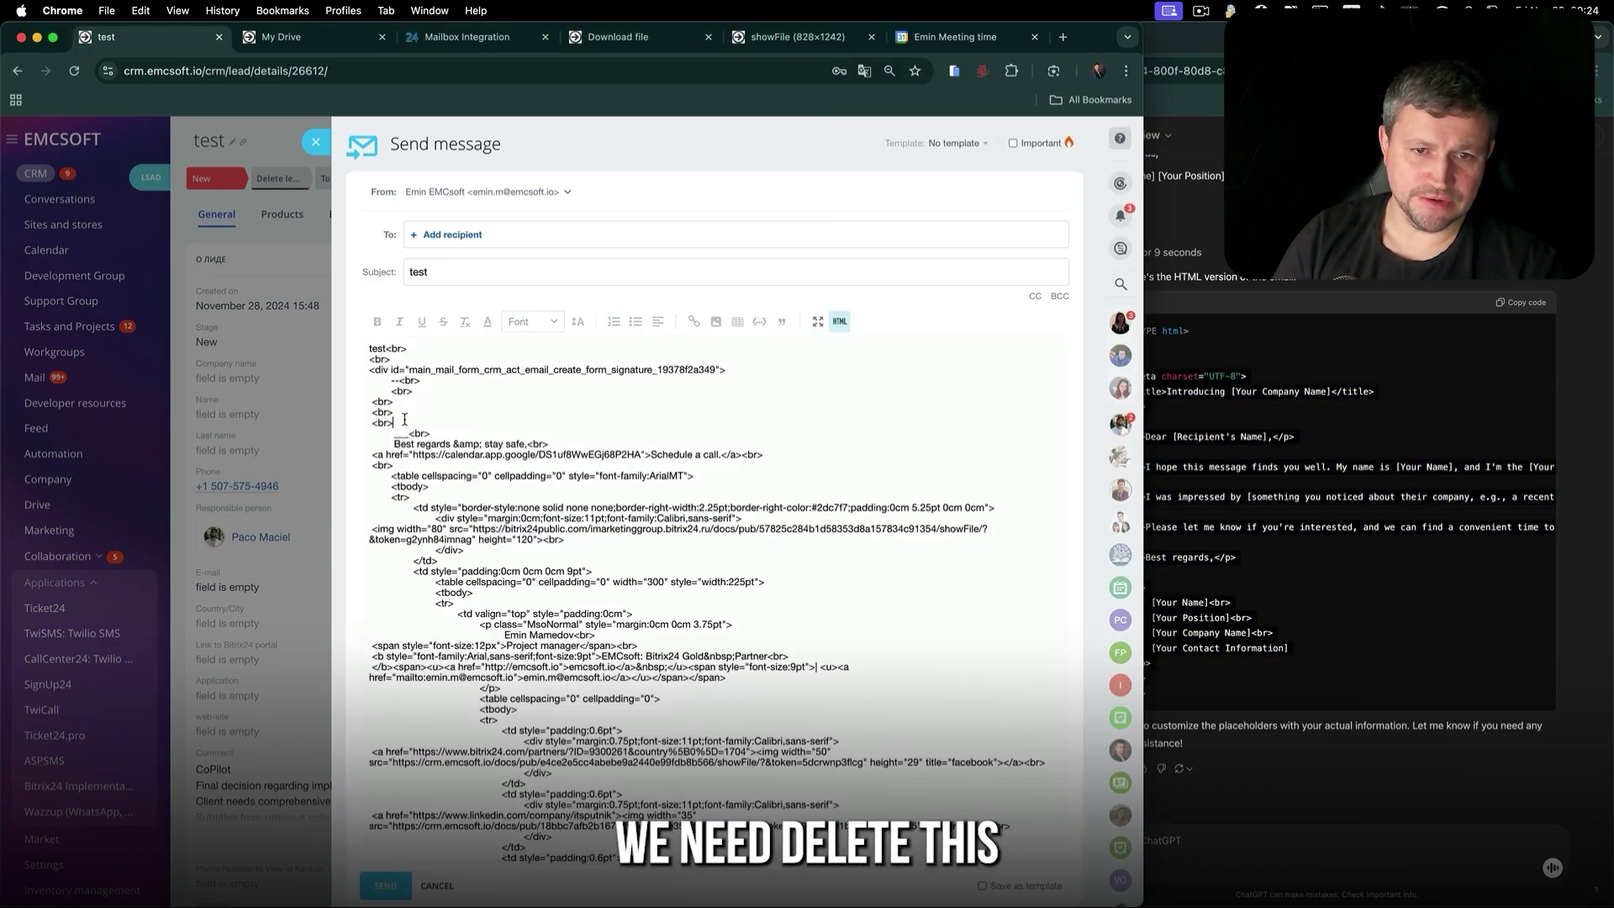
drag(404, 423, 367, 341)
click(368, 341)
drag(414, 392, 335, 346)
key(super+v)
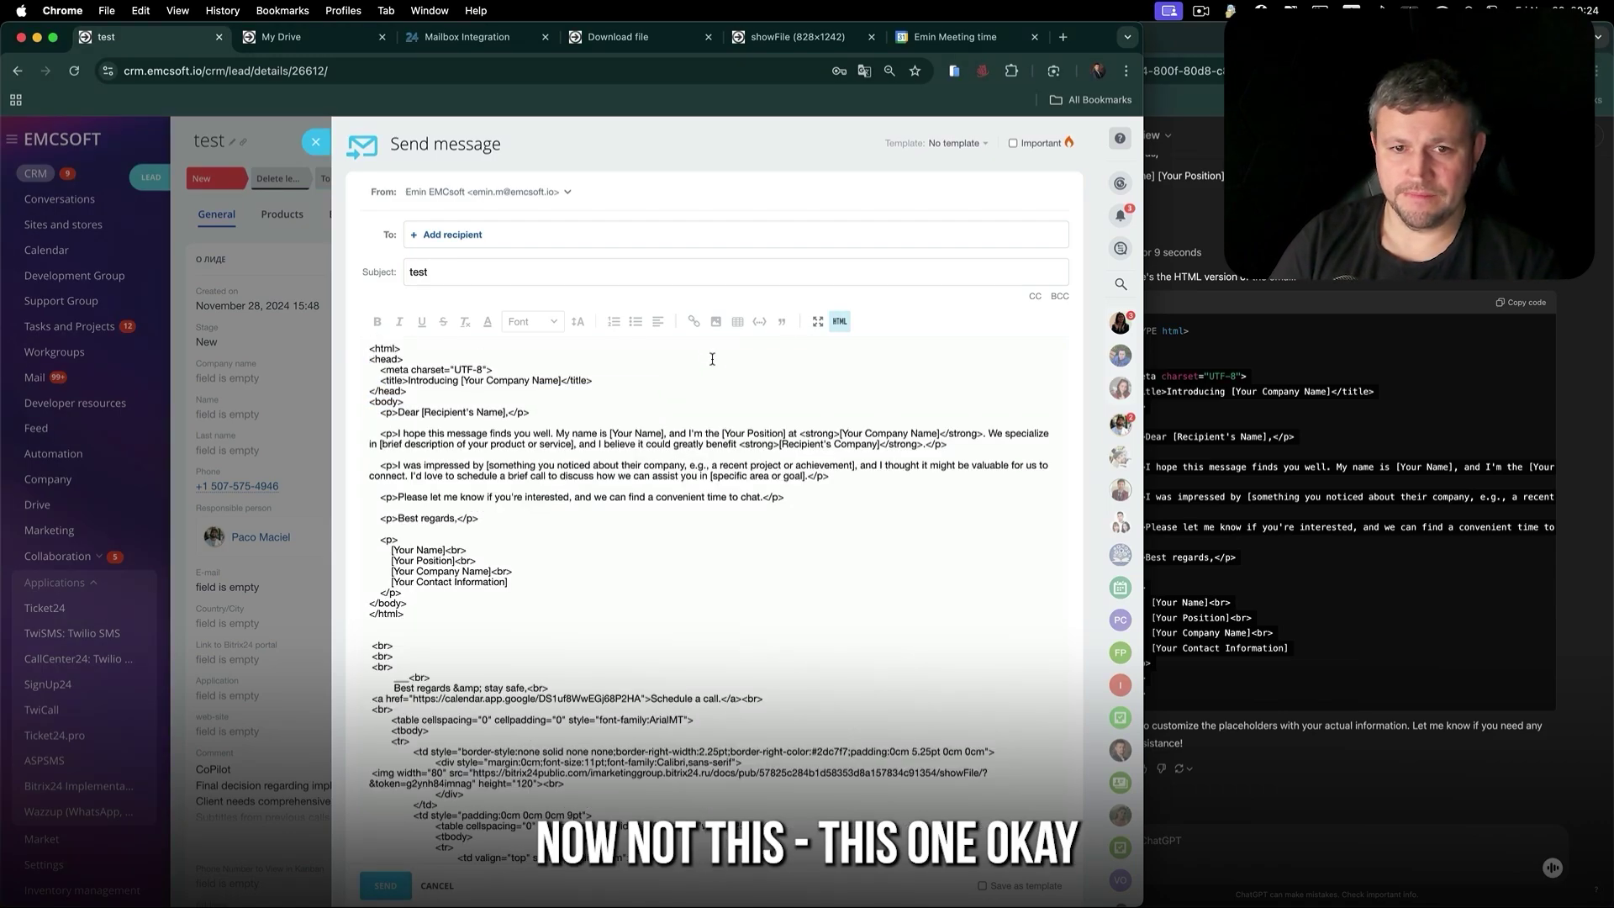
click(839, 323)
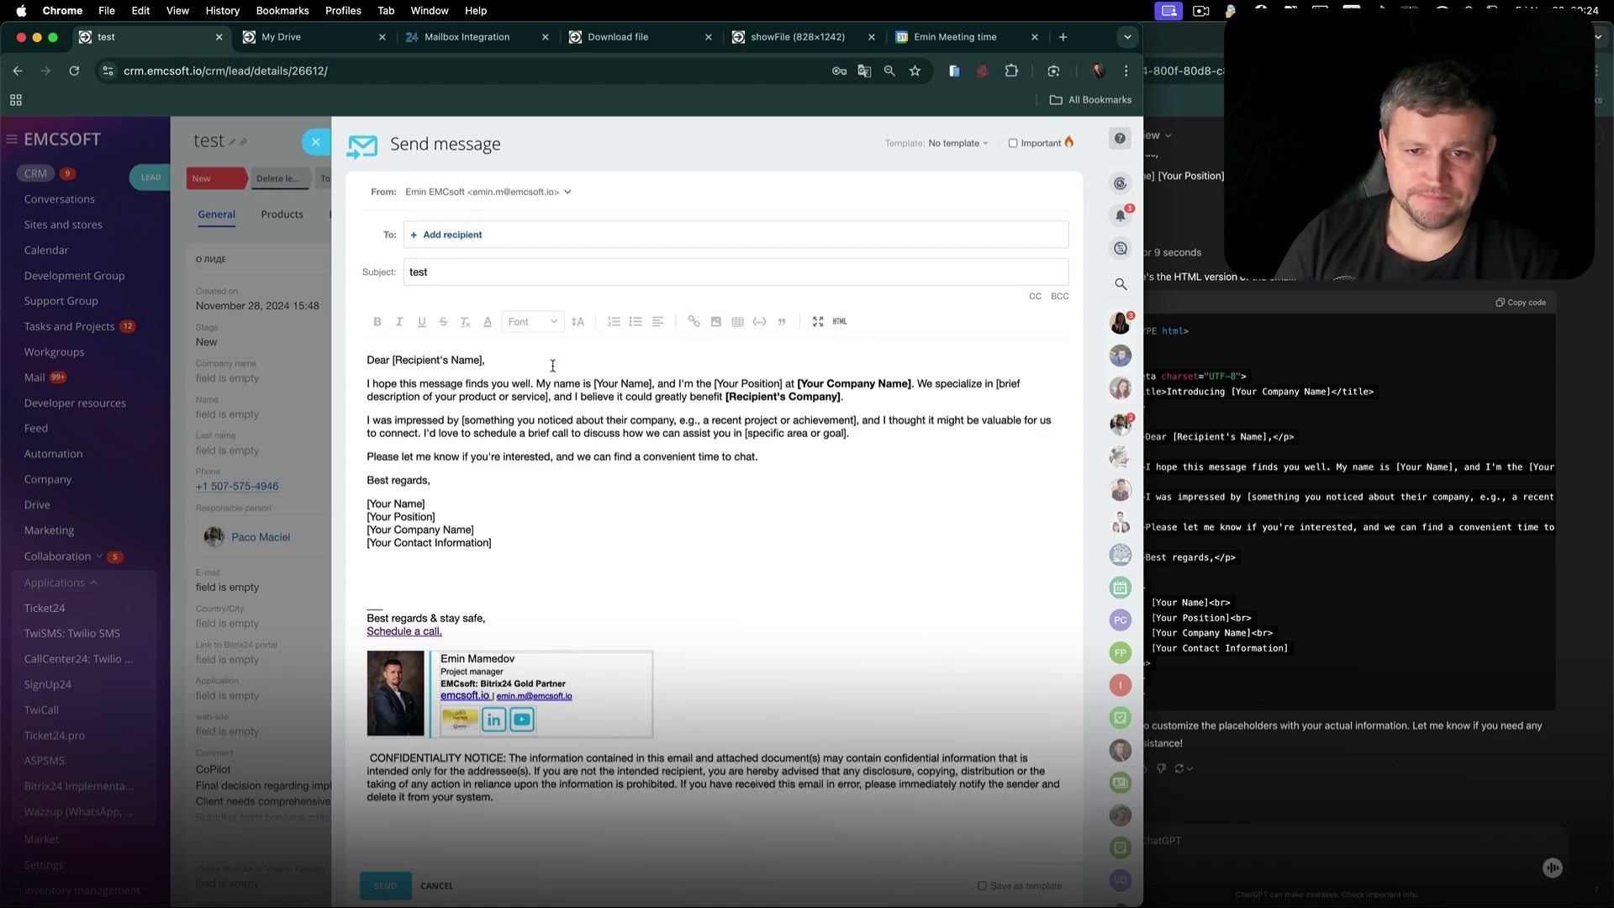
- Delete the placeholder name and contact lines below "Best regards,", enable saving the message as a template, and view the available templates
drag(553, 366, 634, 537)
key(BackSpace)
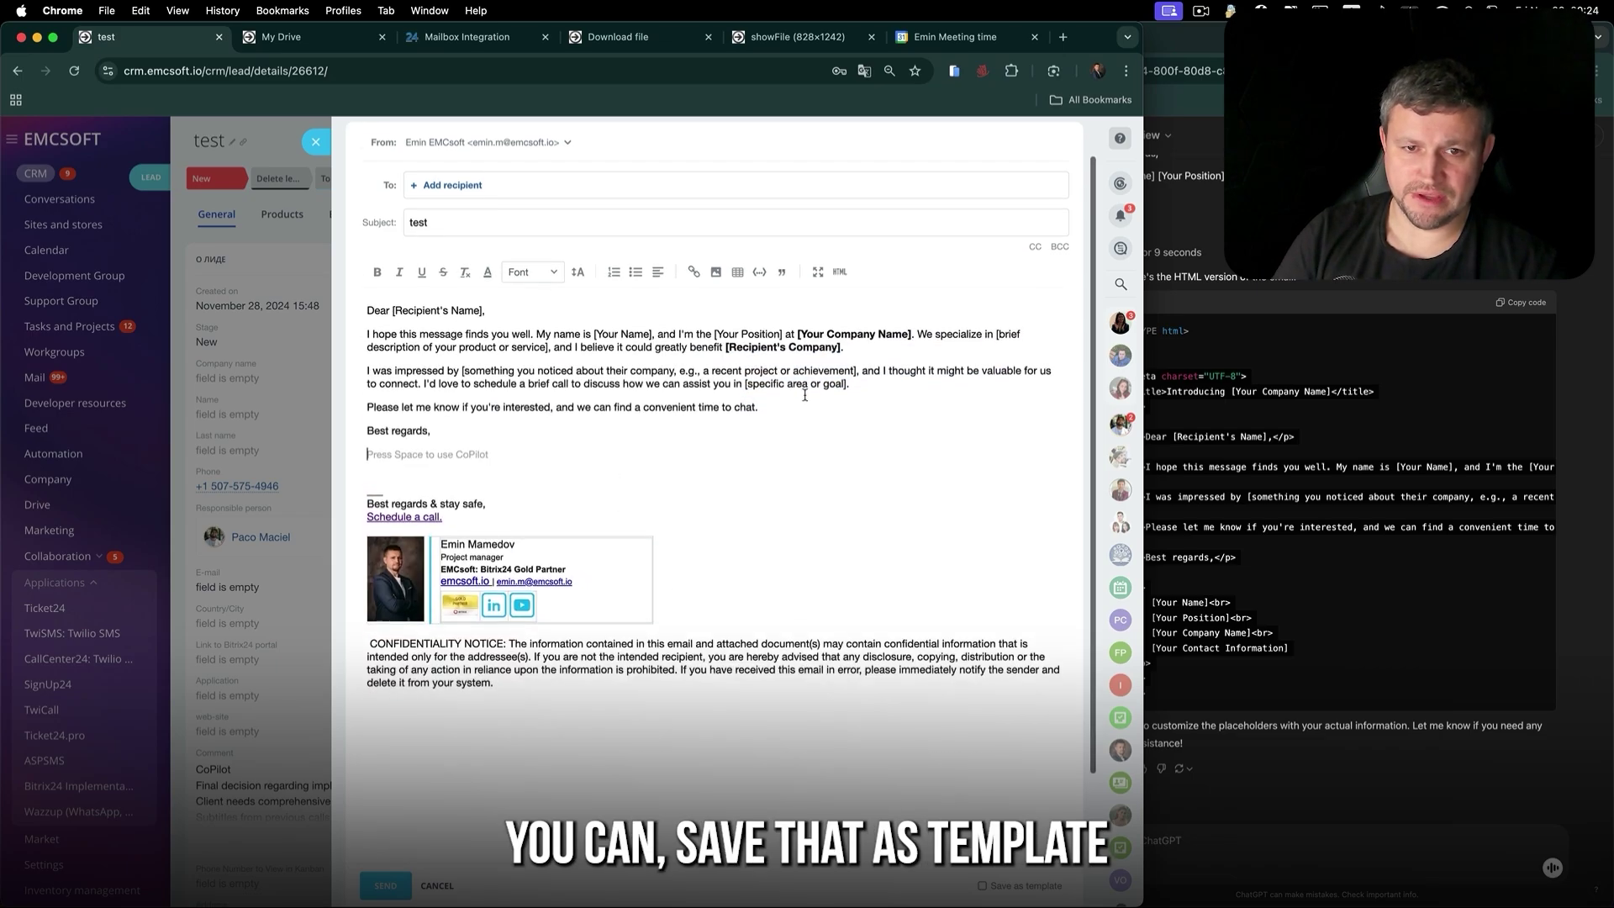
scroll(805, 395, down, 3)
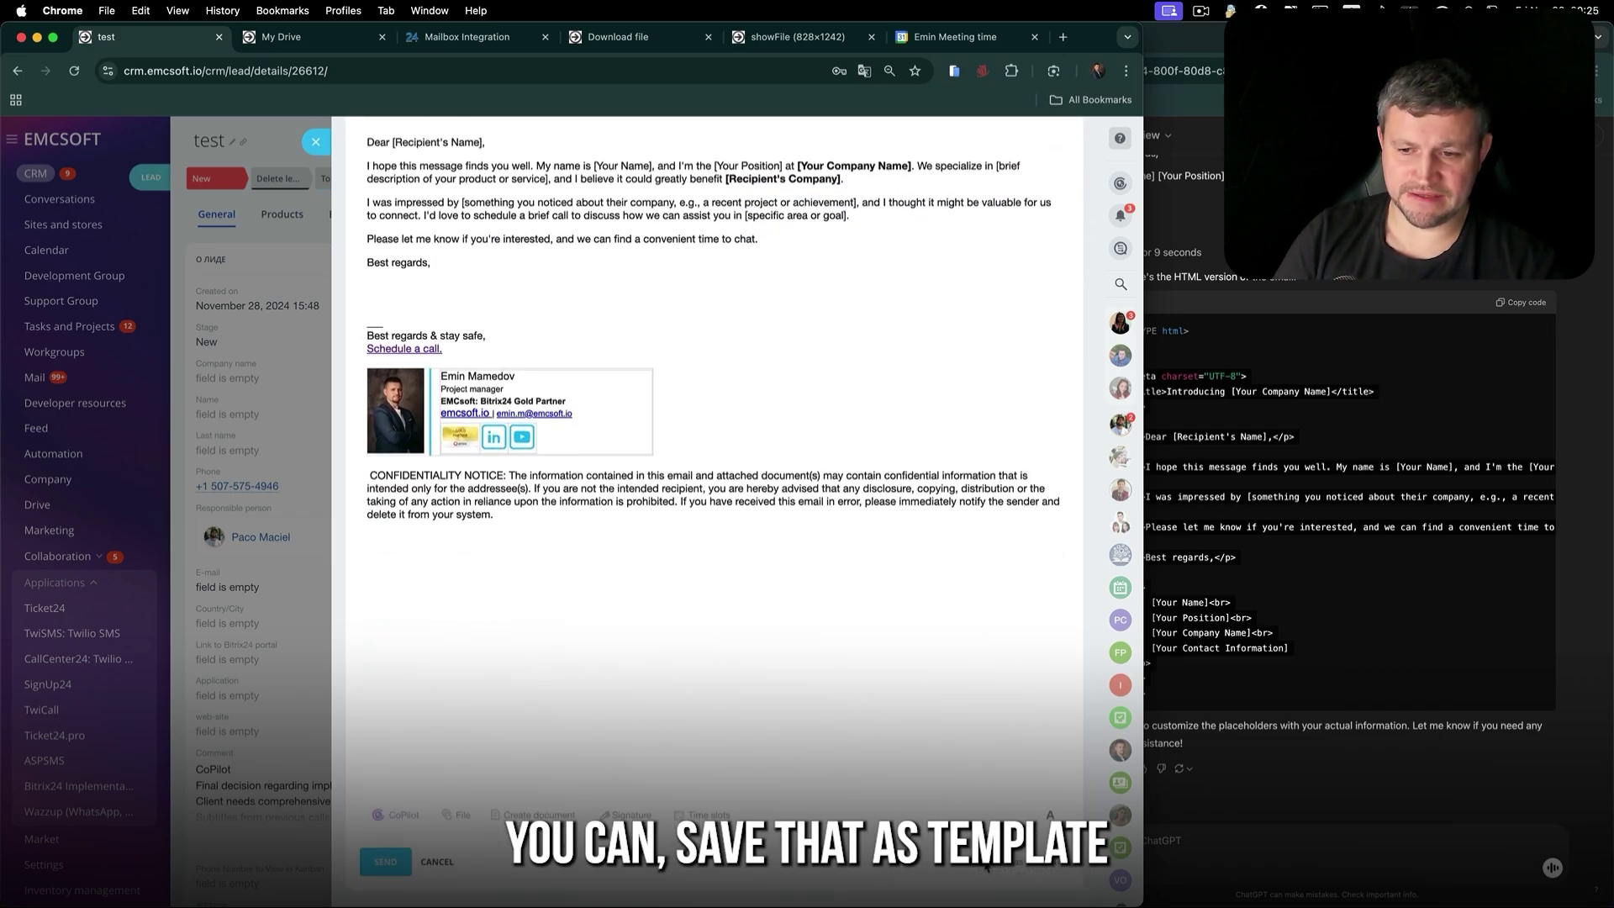
scroll(996, 626, up, 3)
click(957, 143)
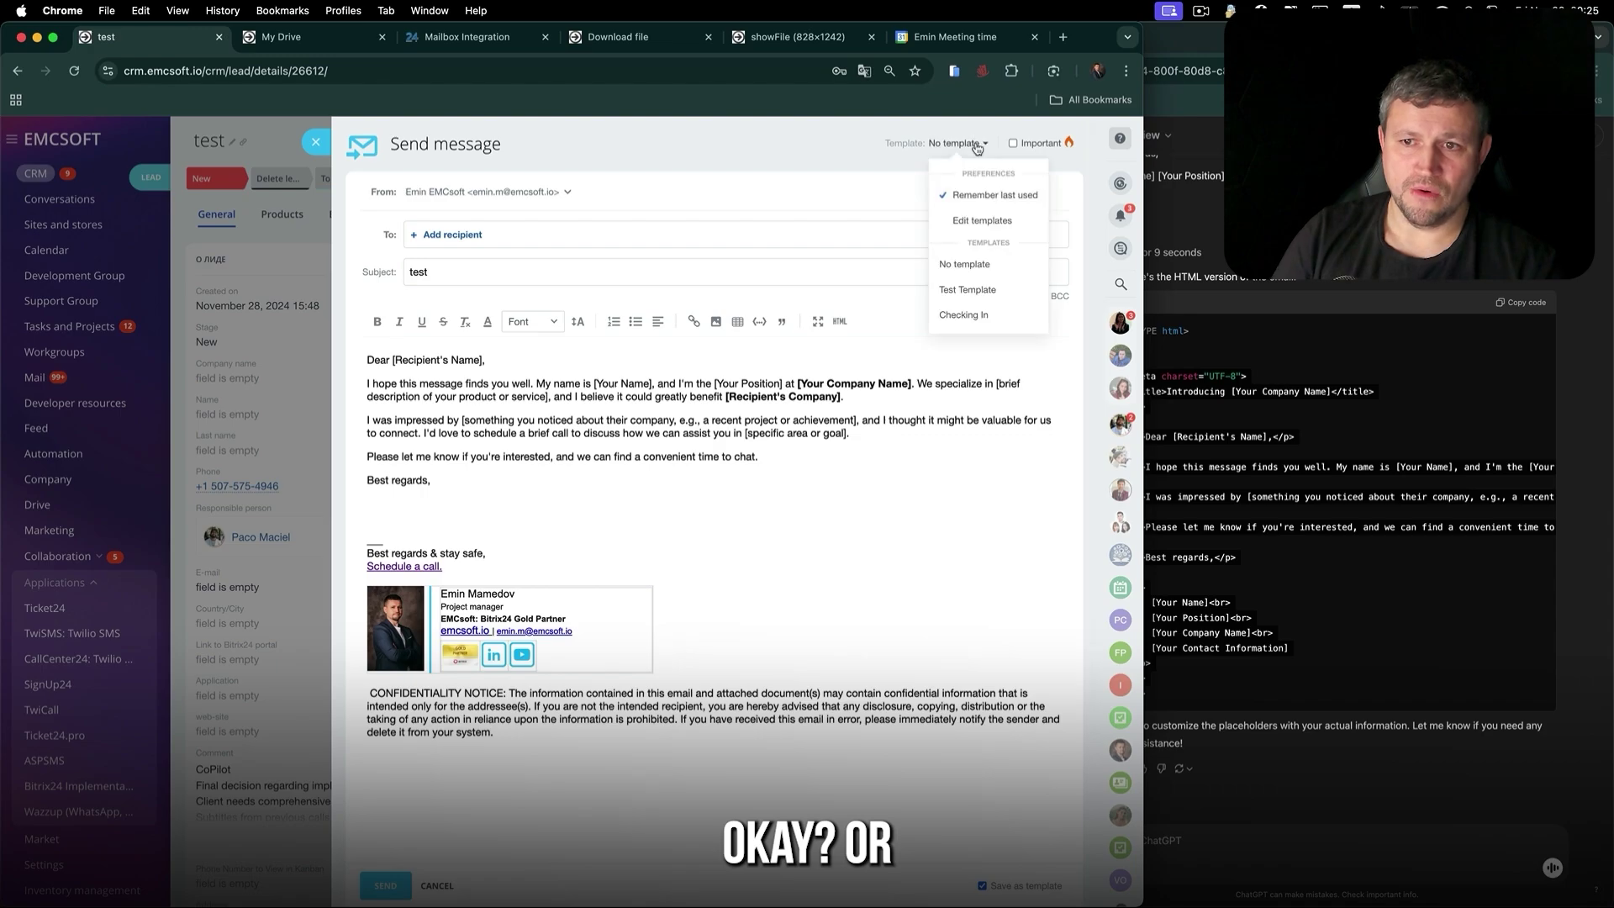
- Copy the message text above the signature and create a new email template with it as the body and "test" as the subject
drag(433, 481, 365, 349)
click(950, 145)
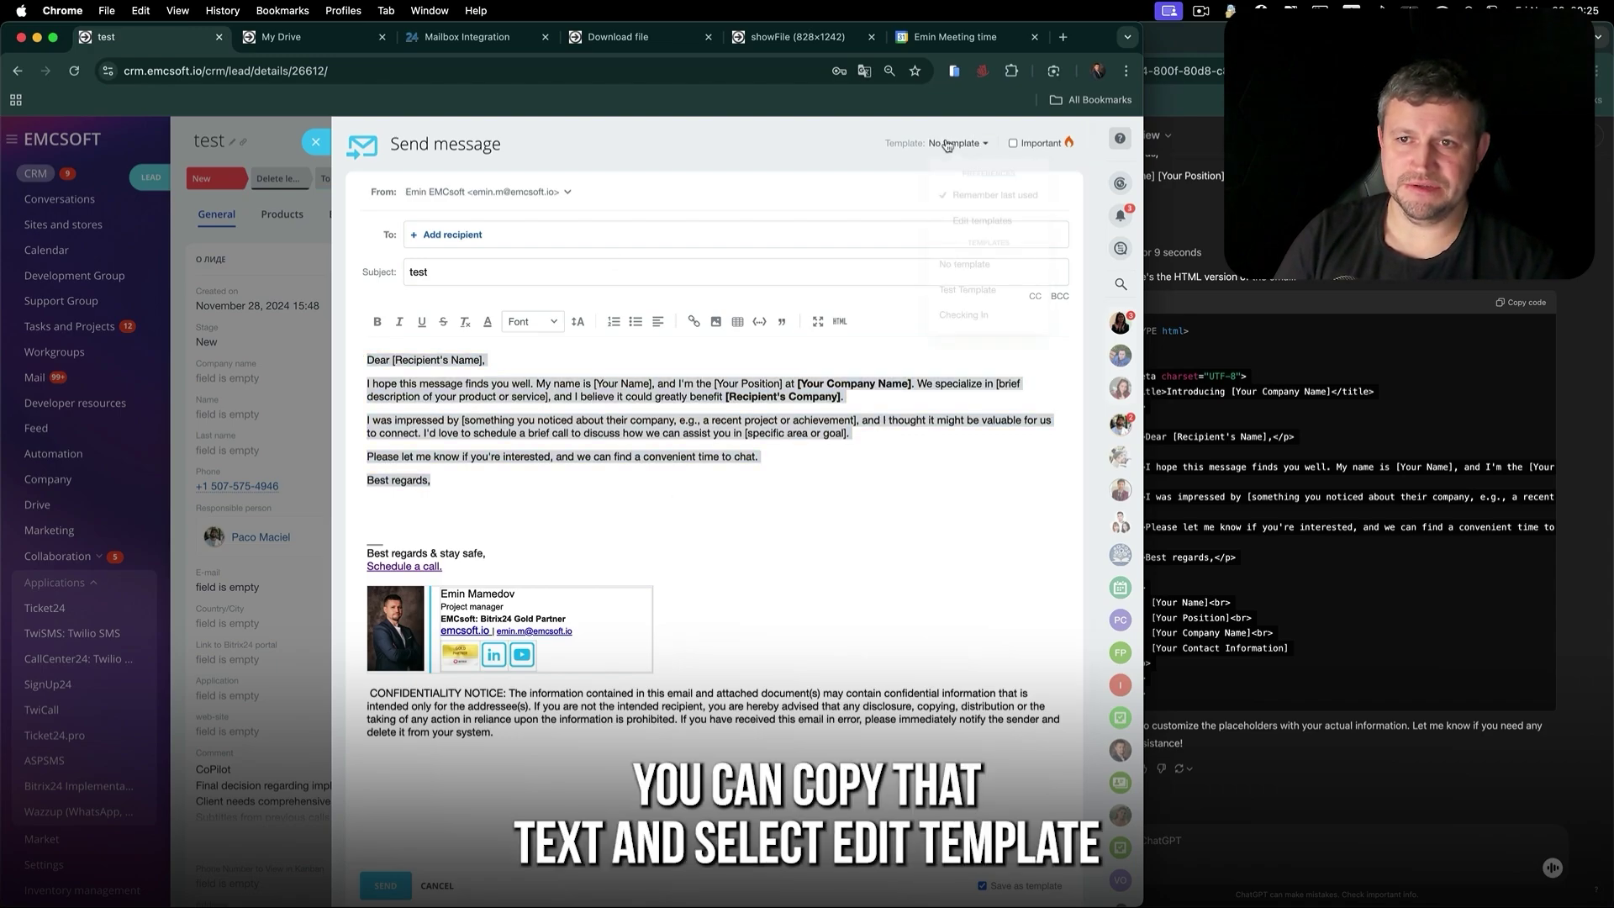
click(964, 220)
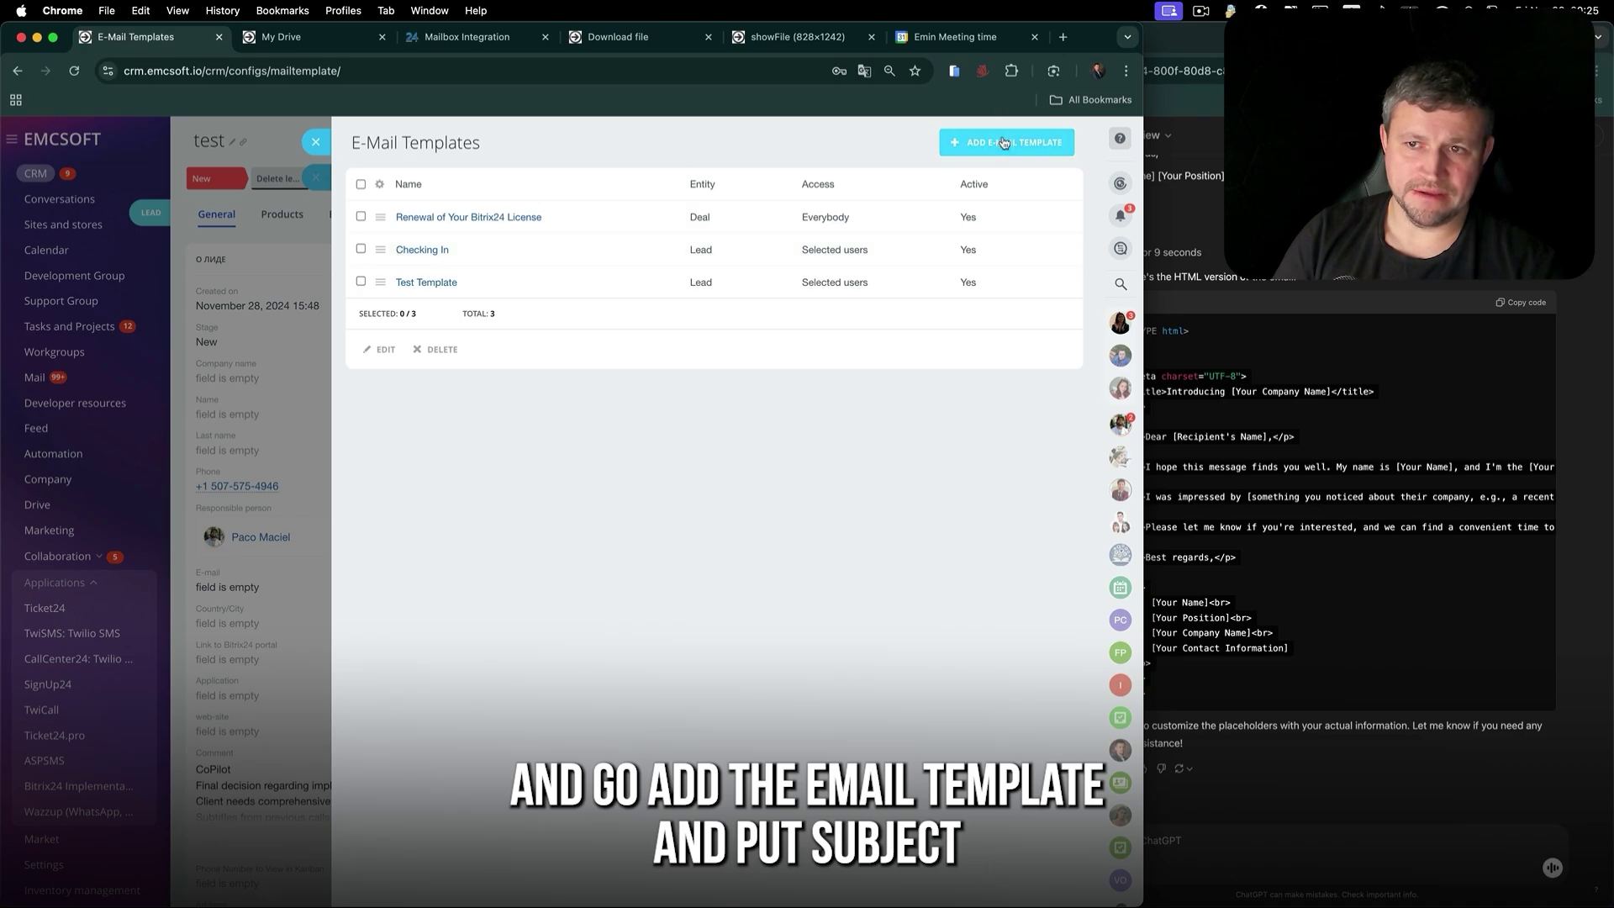
click(1007, 142)
click(459, 340)
text(test)
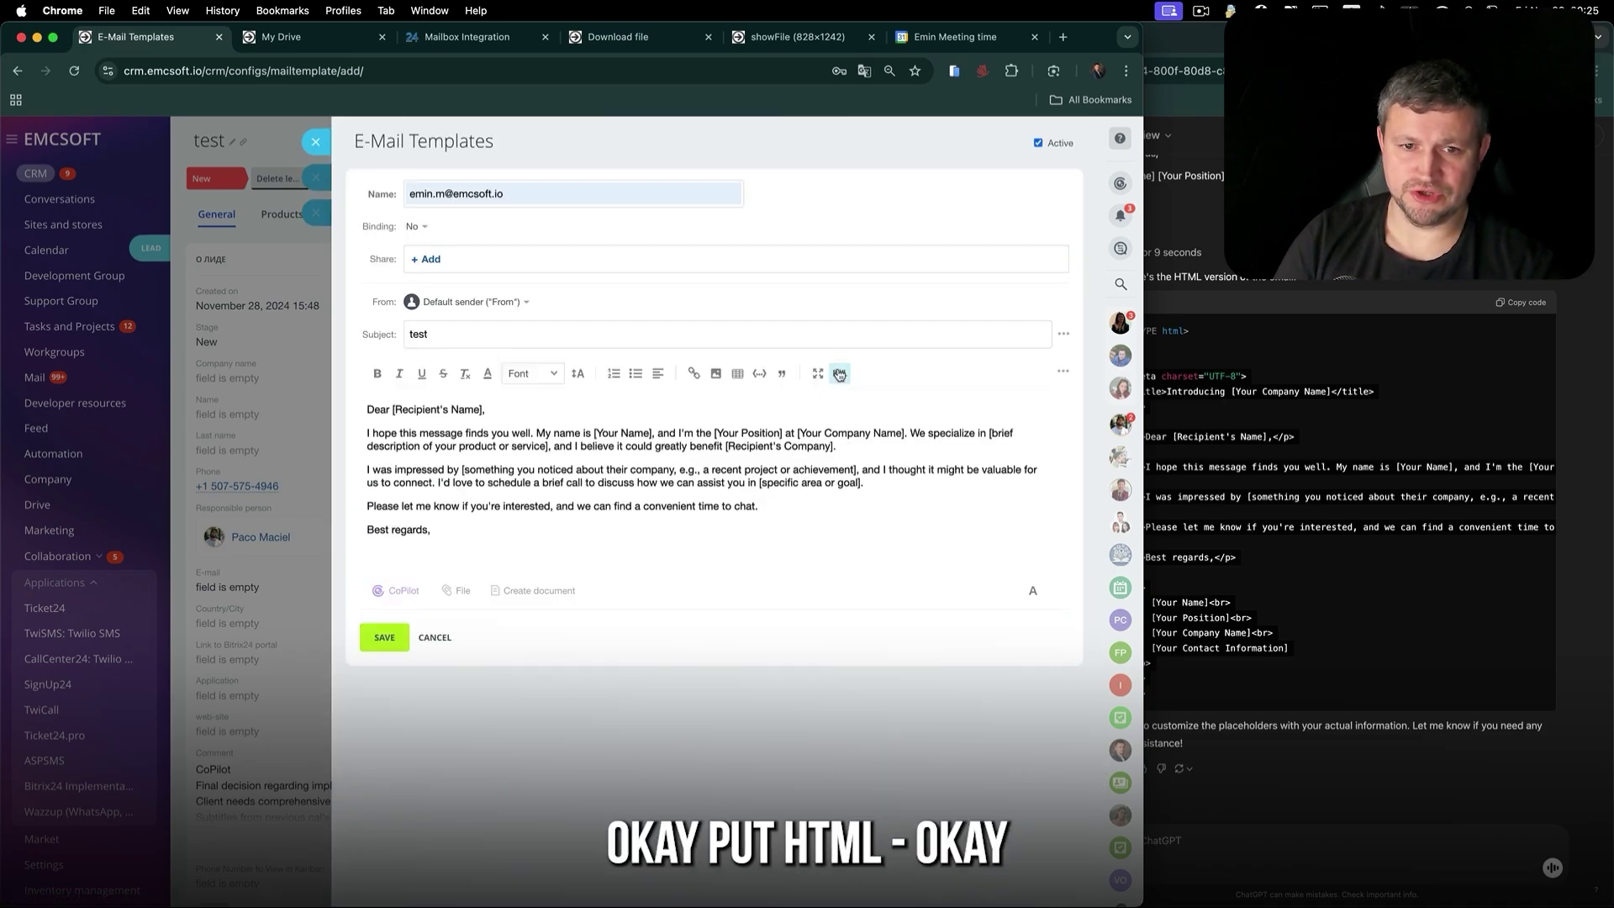
- Replace the template's HTML source with ChatGPT's HTML code, and its subject with ChatGPT's "Introducing [Your Company Name] – Solutions for [Recipient's Company]"
click(839, 374)
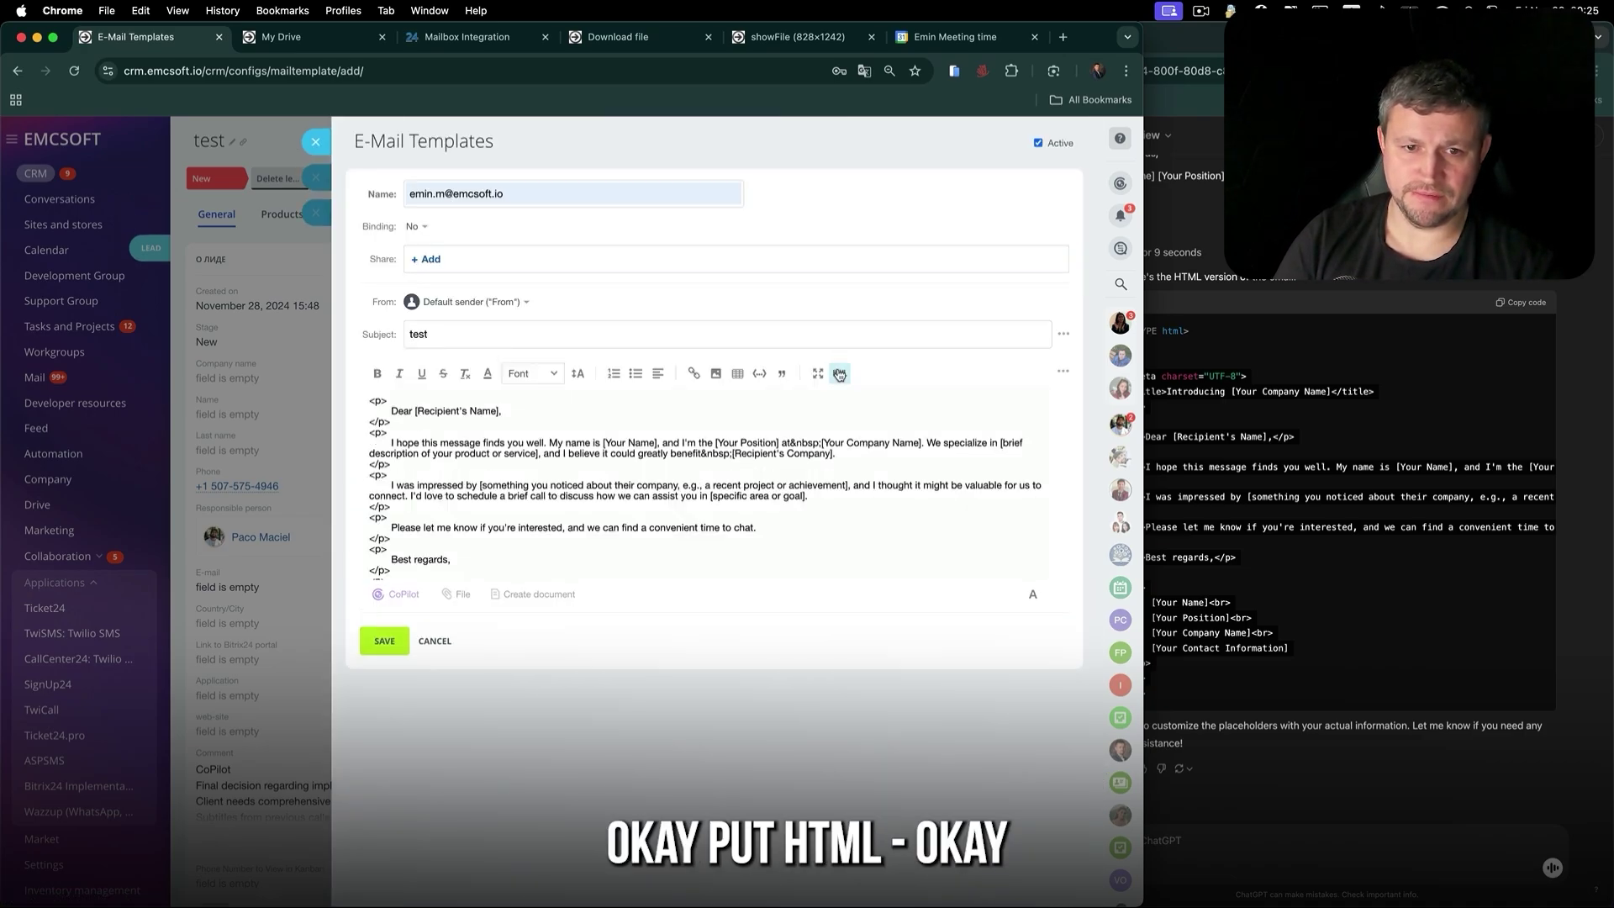
click(1236, 450)
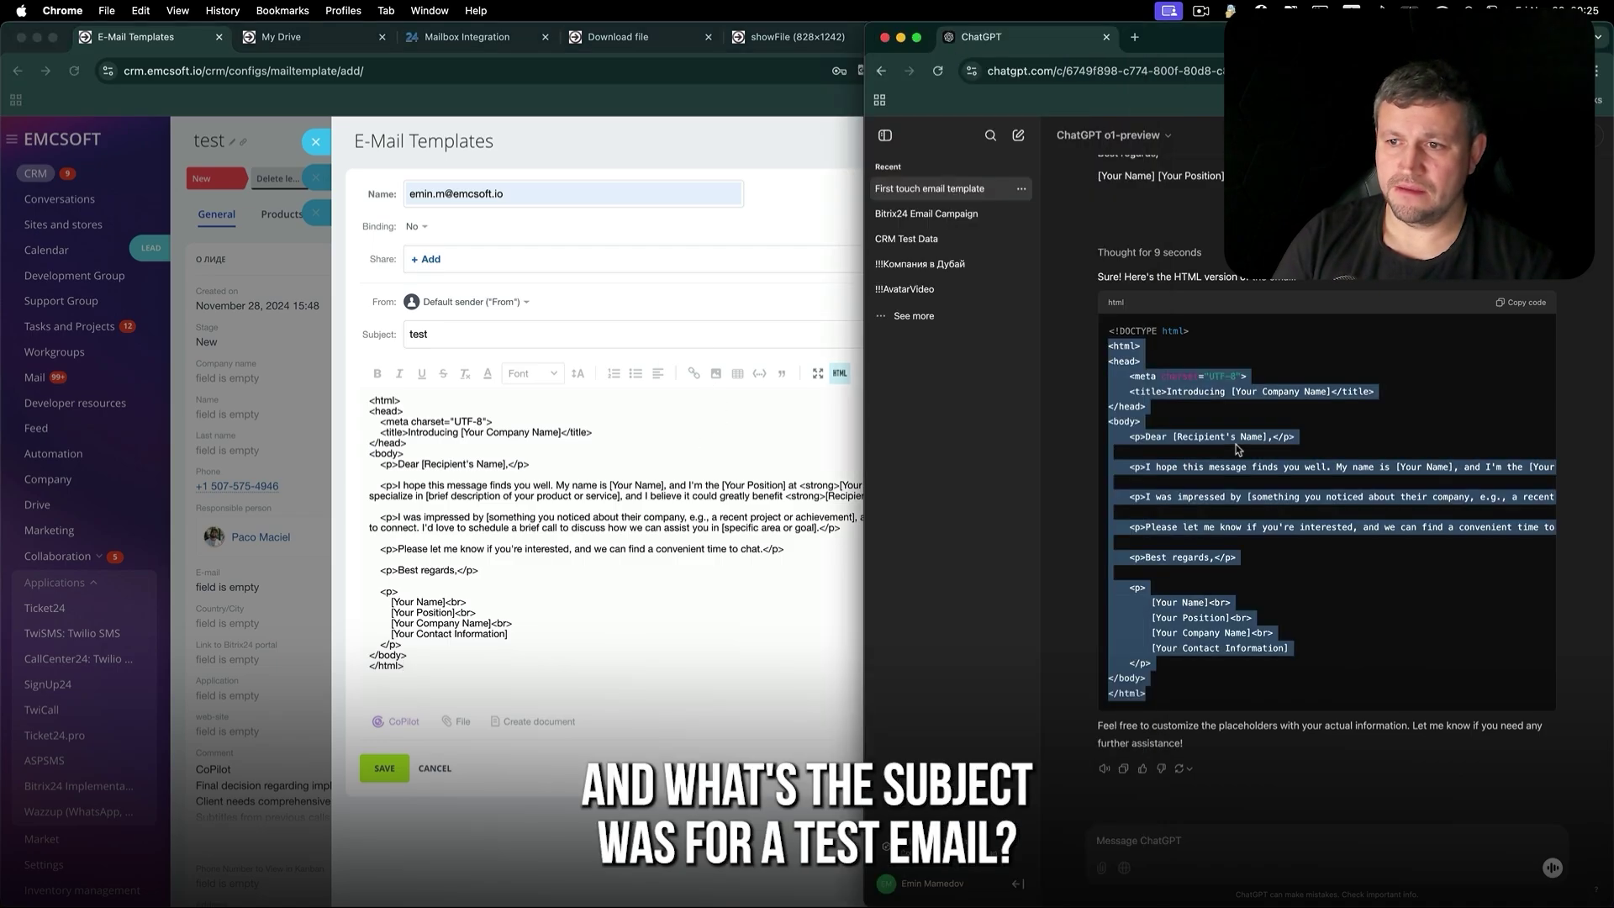
scroll(1327, 504, up, 3)
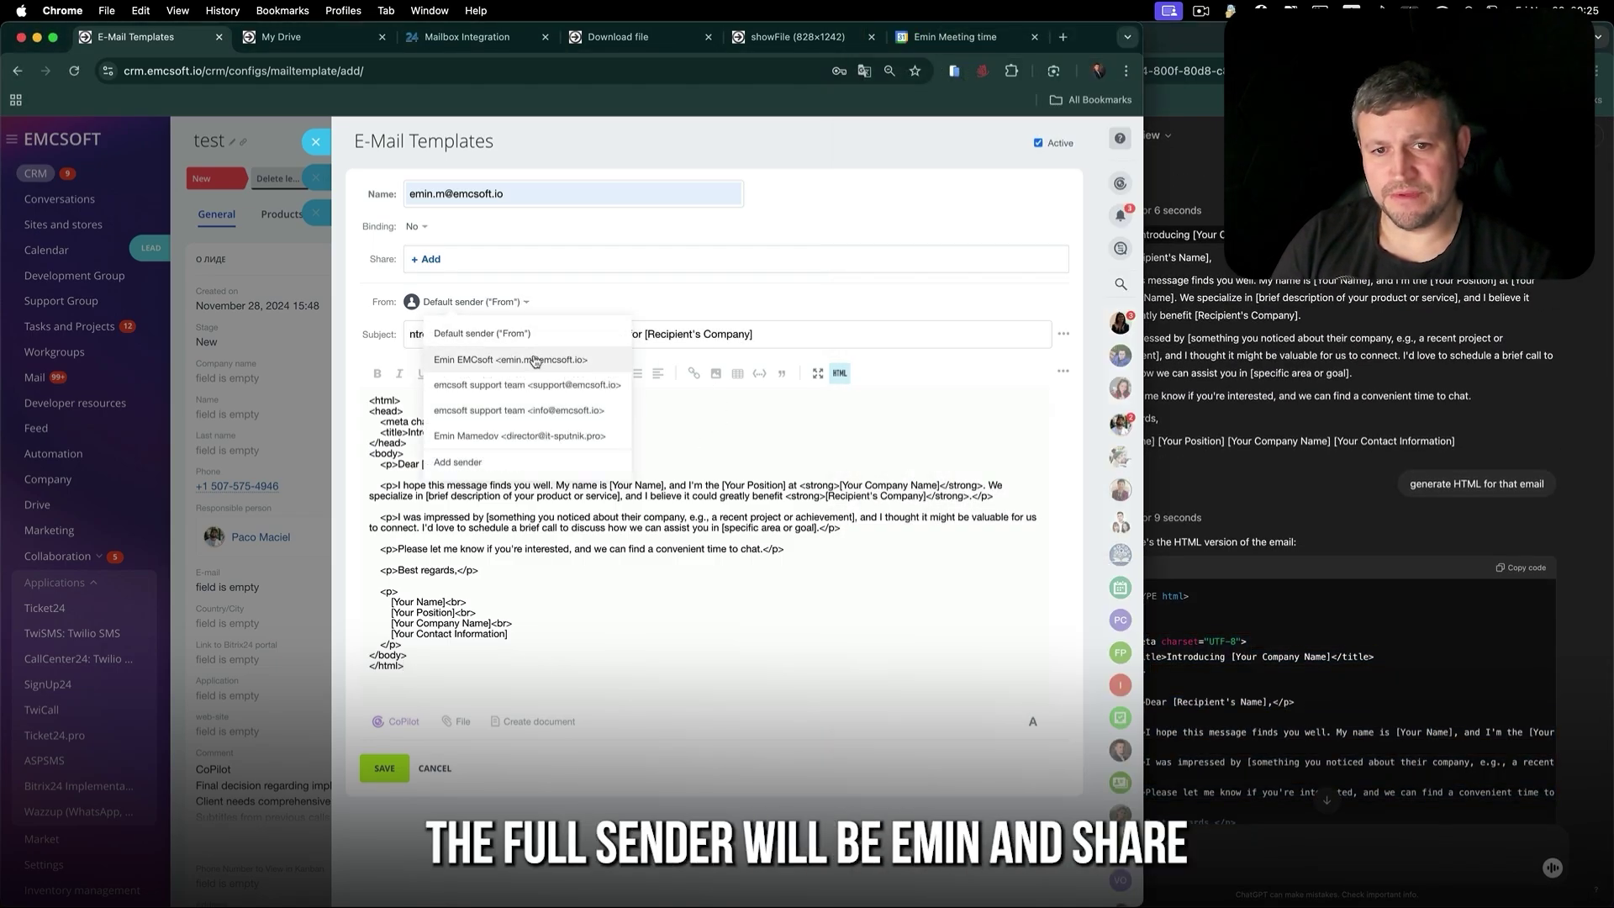
- Set the template's sender to the first listed EMCsoft mailbox and share the template with the first two individual employees listed
click(529, 360)
click(425, 257)
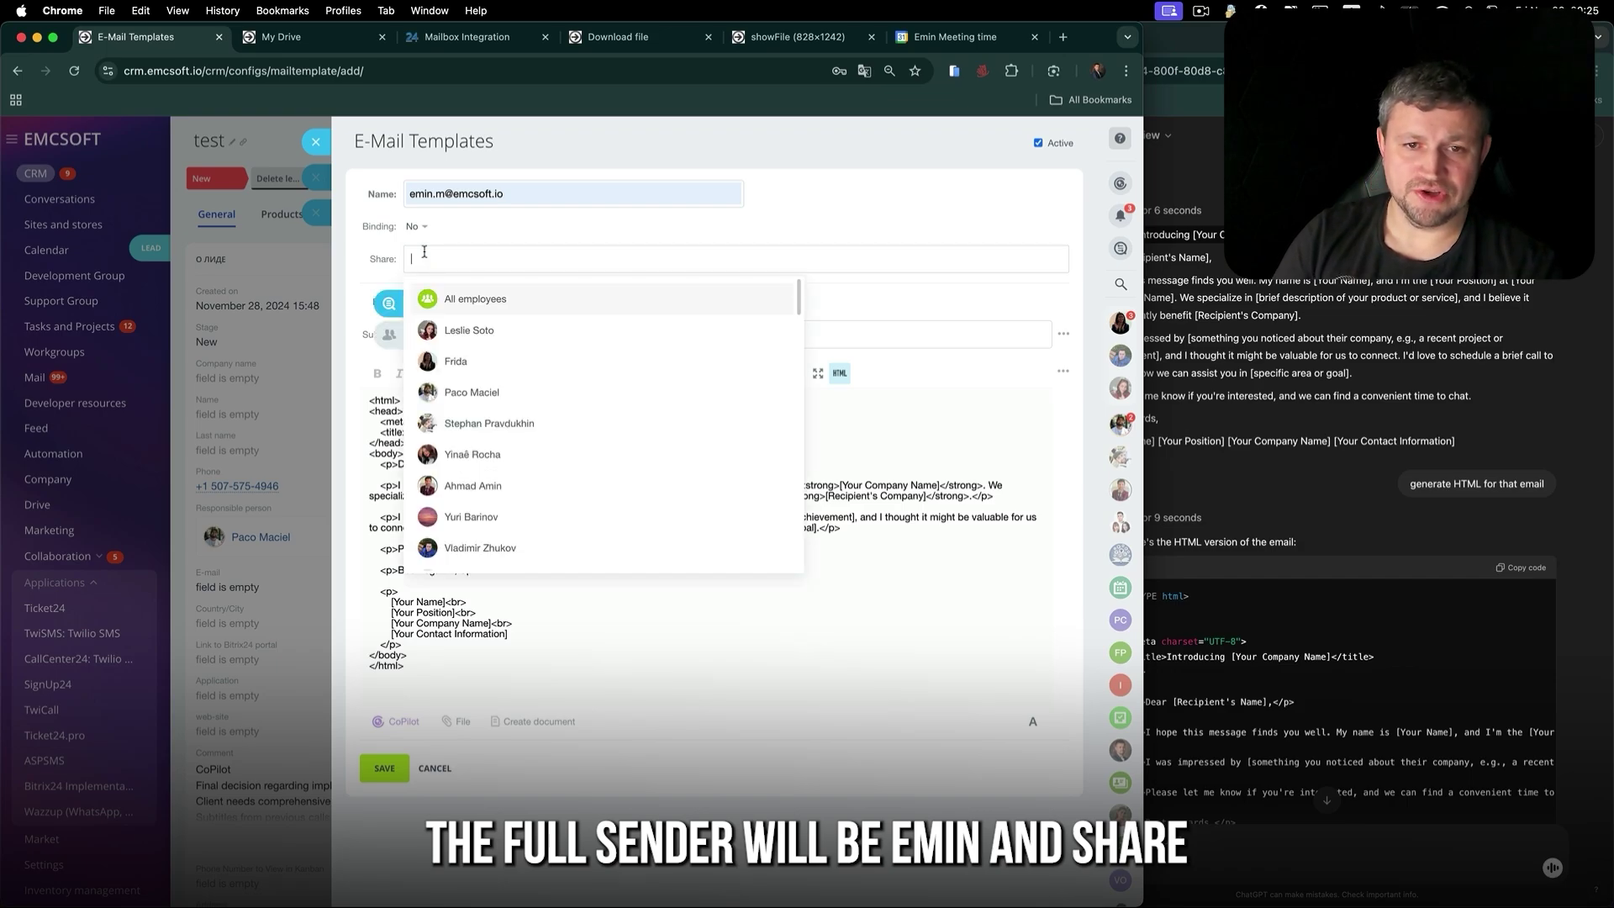
click(462, 362)
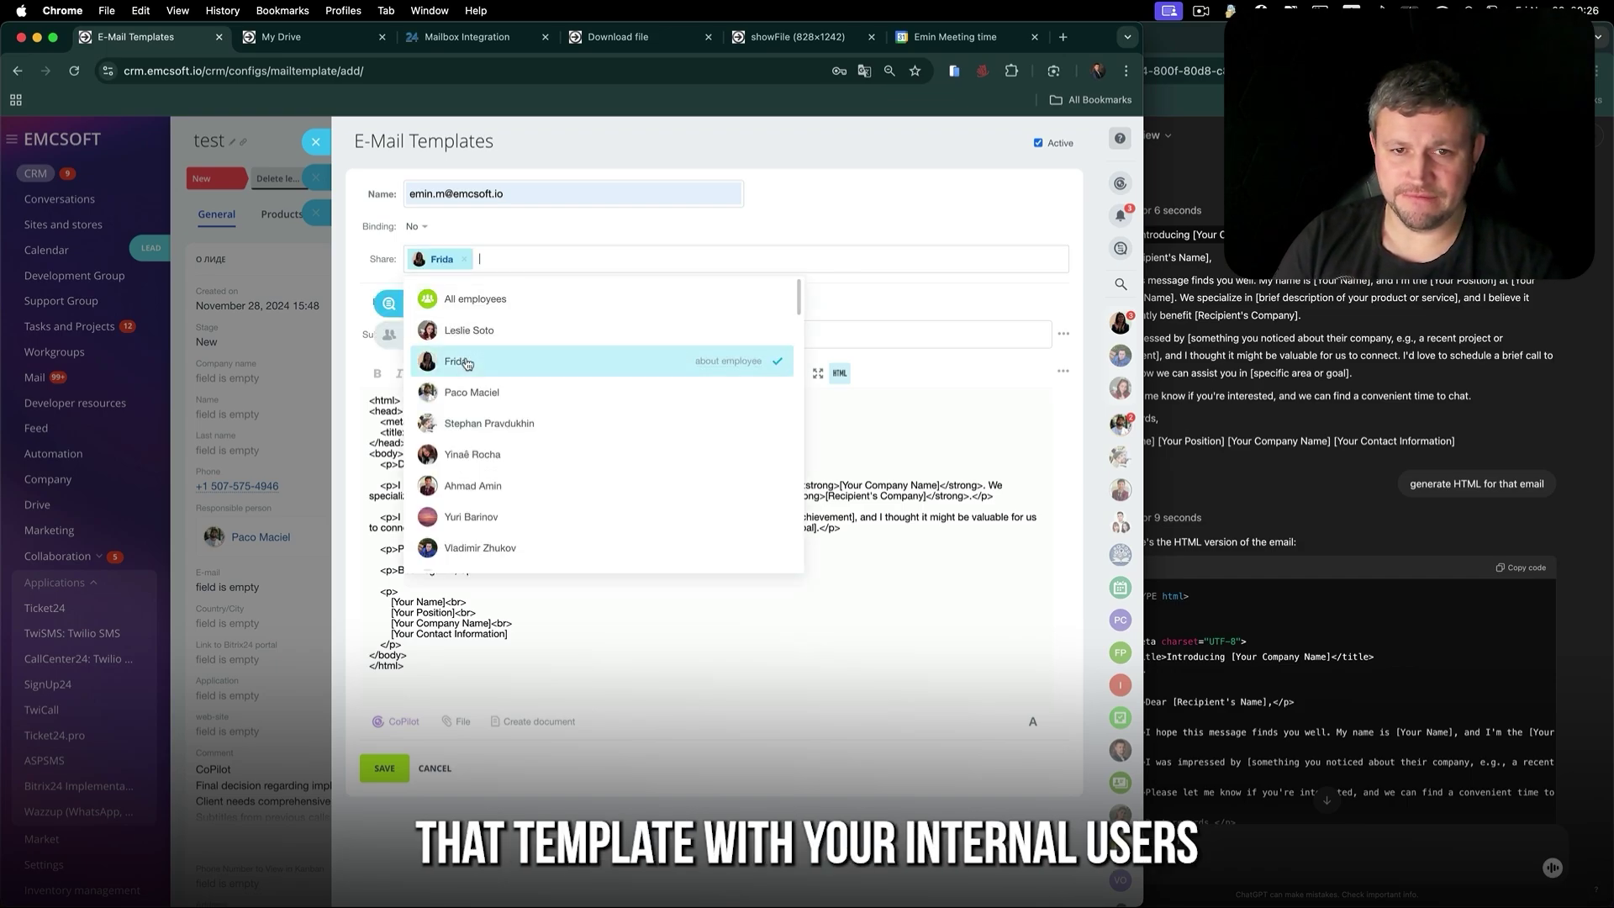
click(481, 335)
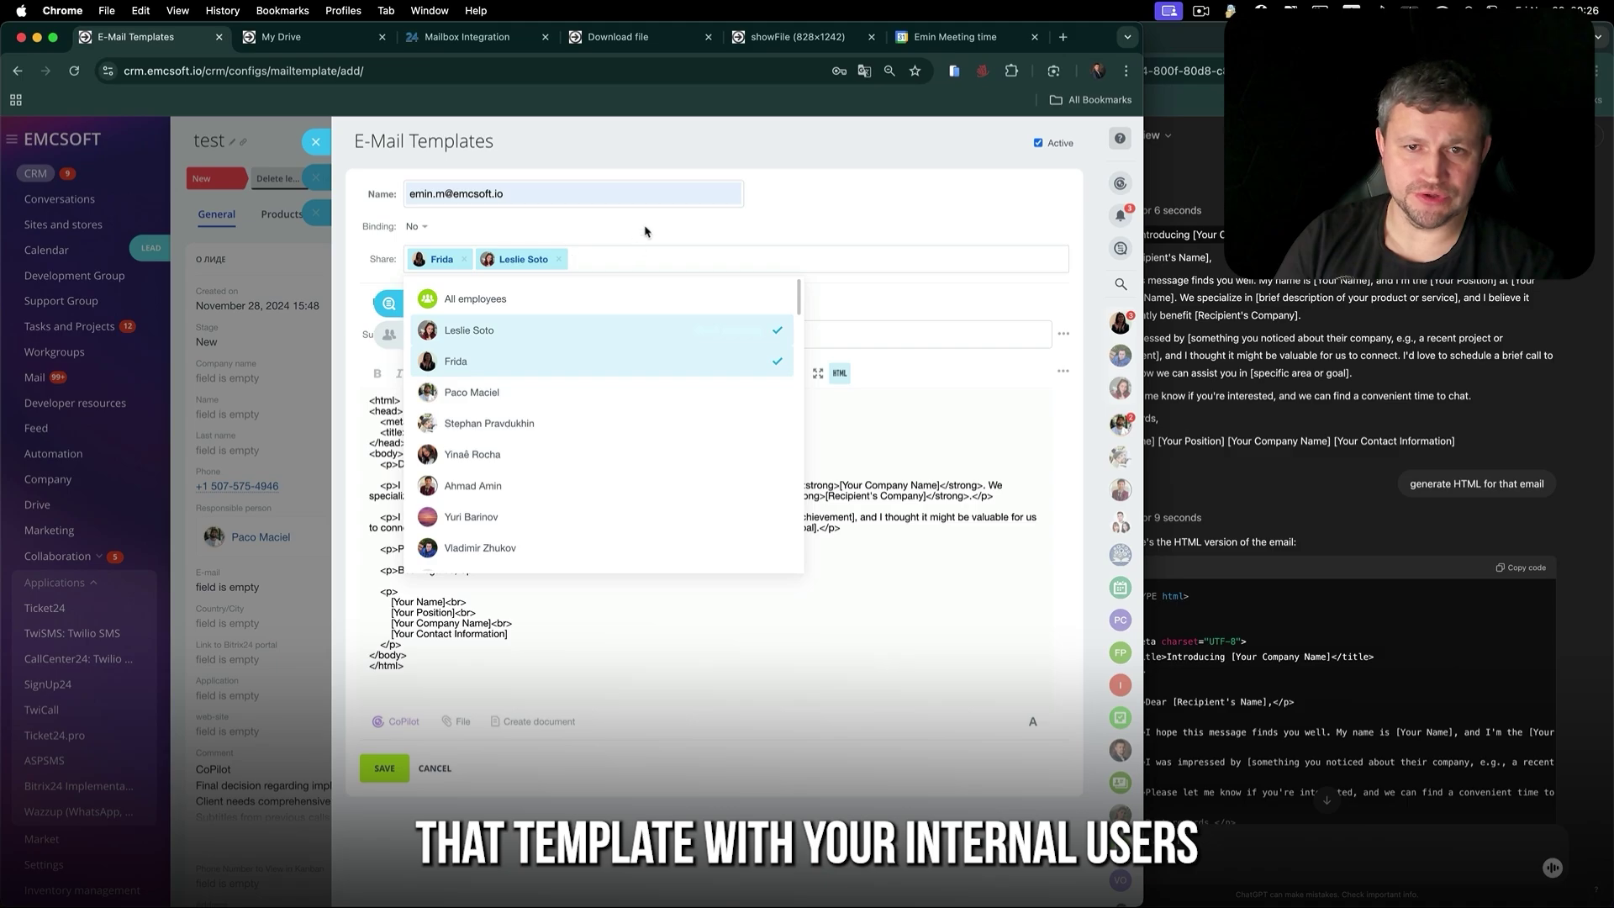
- Bind the email template to the Lead entity
click(423, 228)
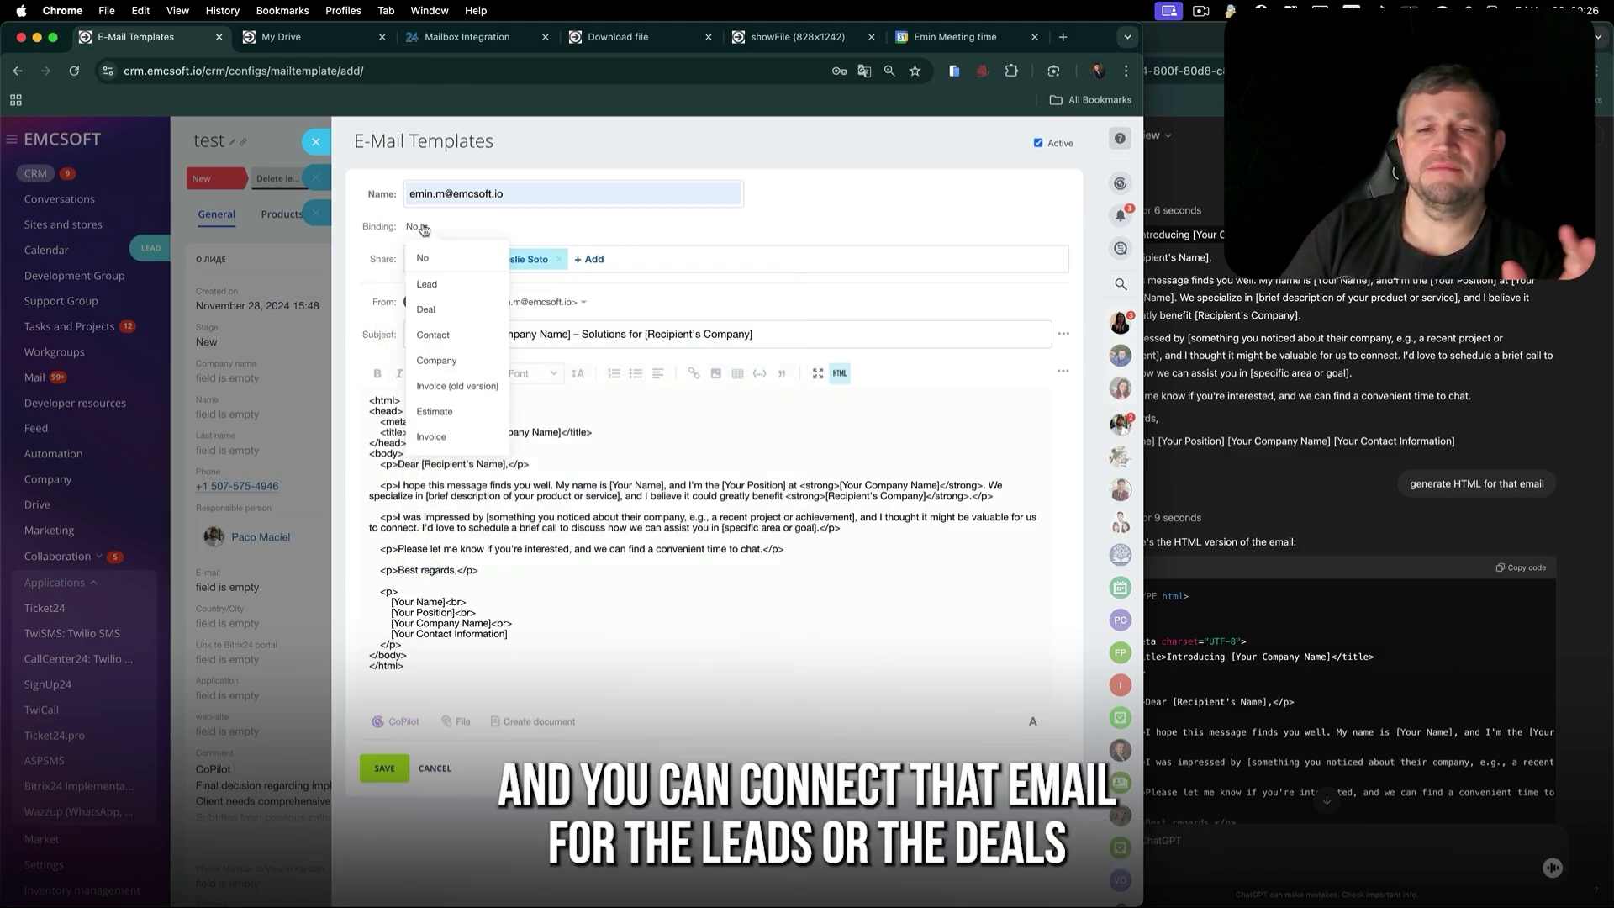
click(429, 285)
click(425, 232)
click(430, 283)
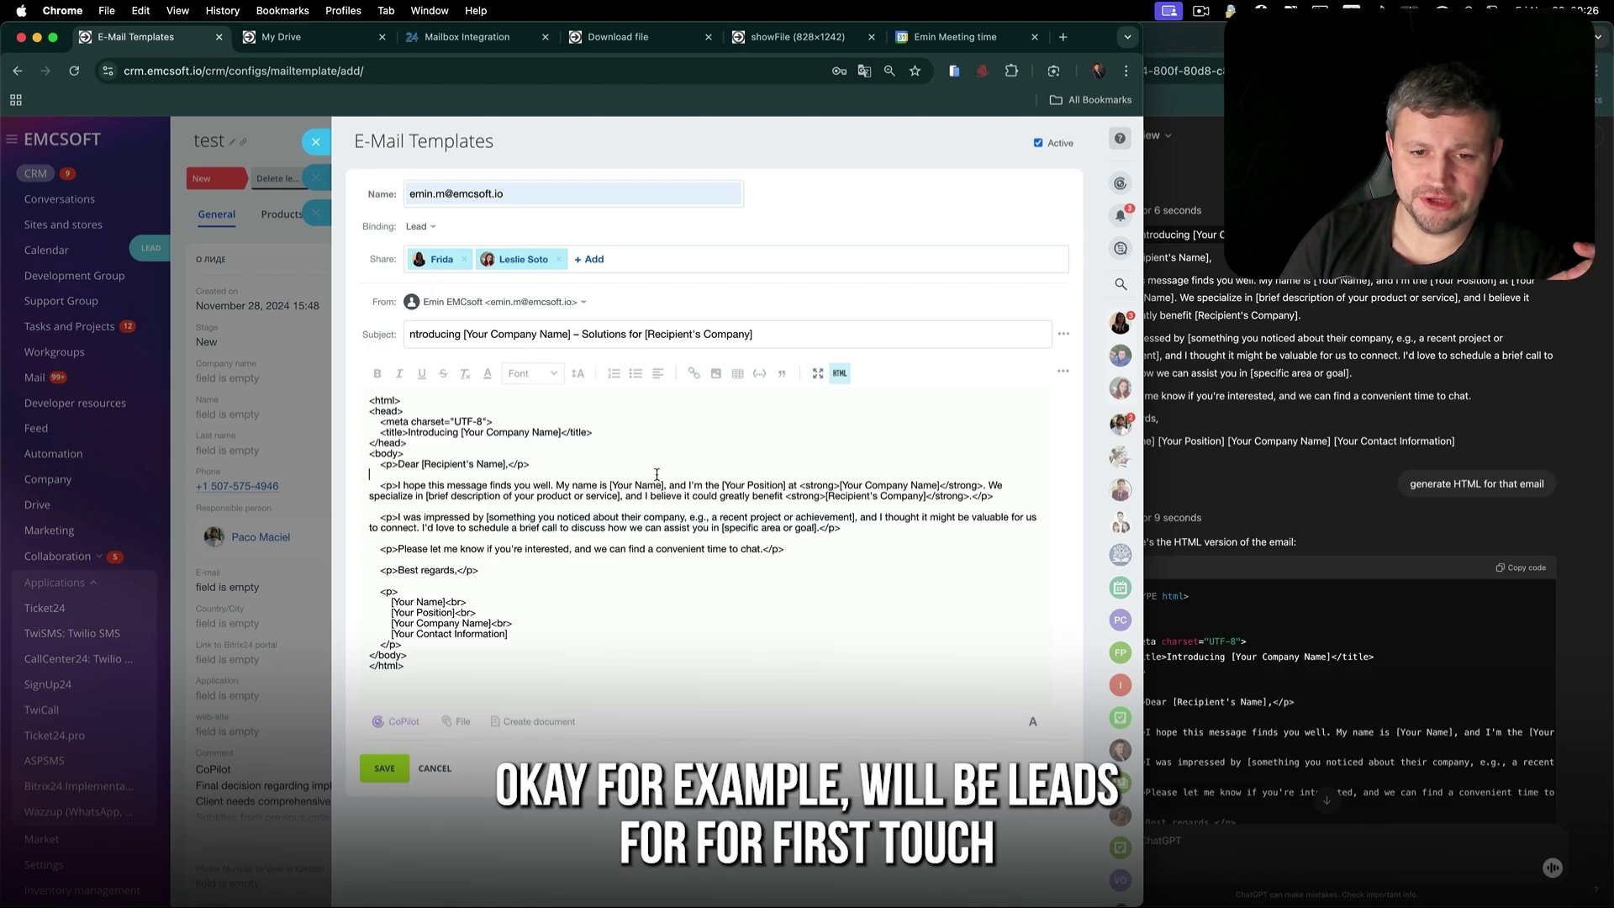
- Return to the formatted view, have CoPilot rewrite the template's email body, and save the template
click(401, 723)
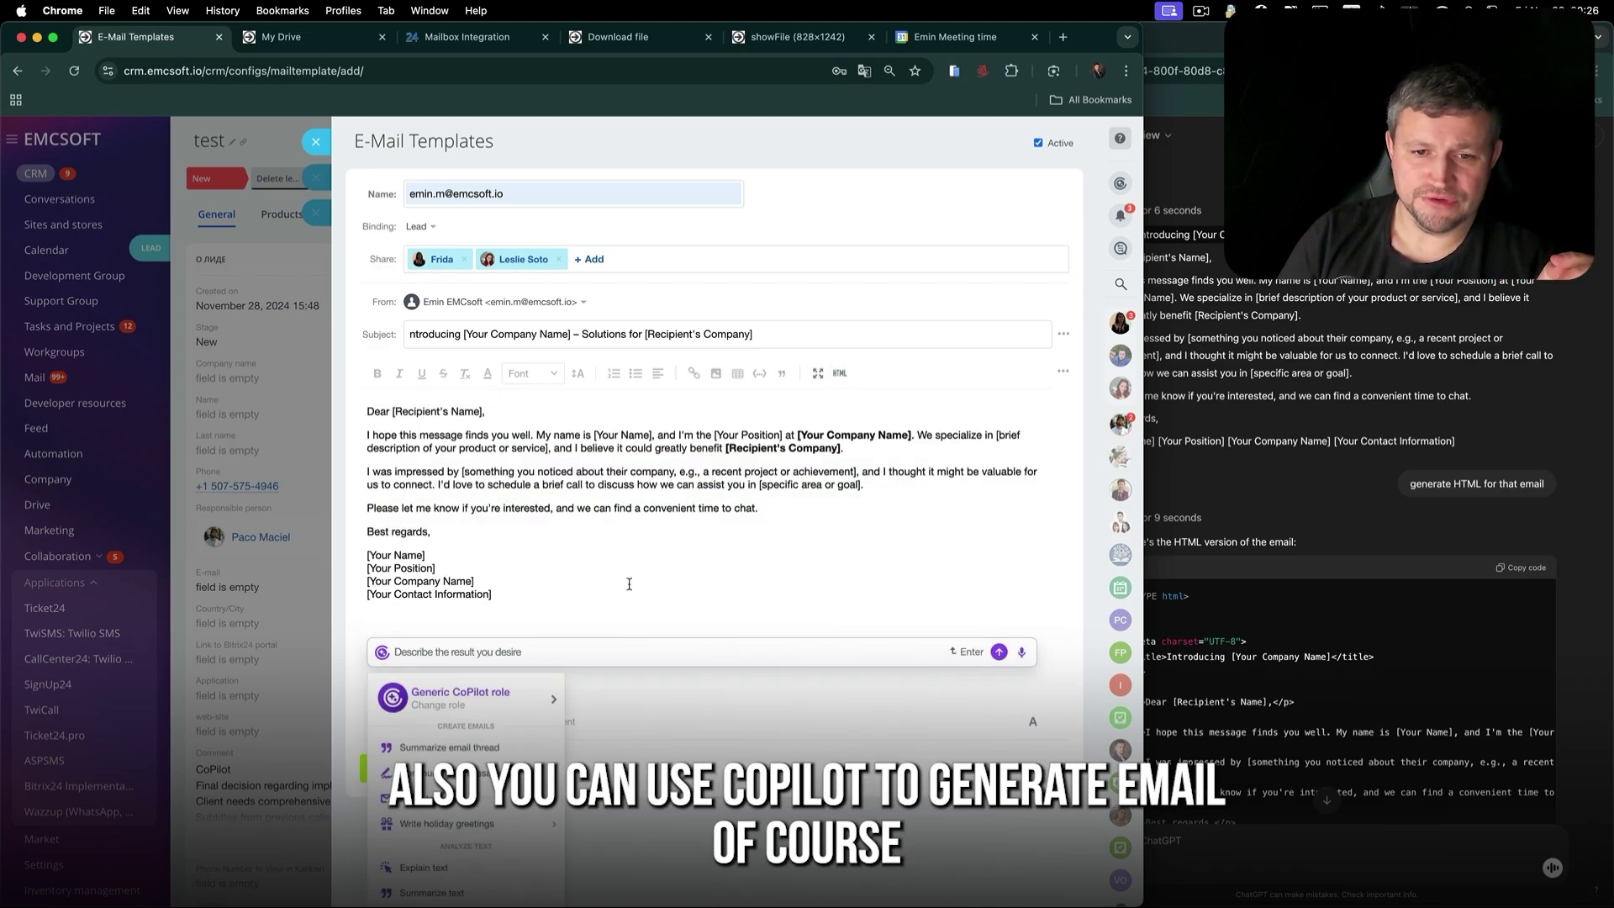
key(ctrl+alt+c)
scroll(653, 739, down, 3)
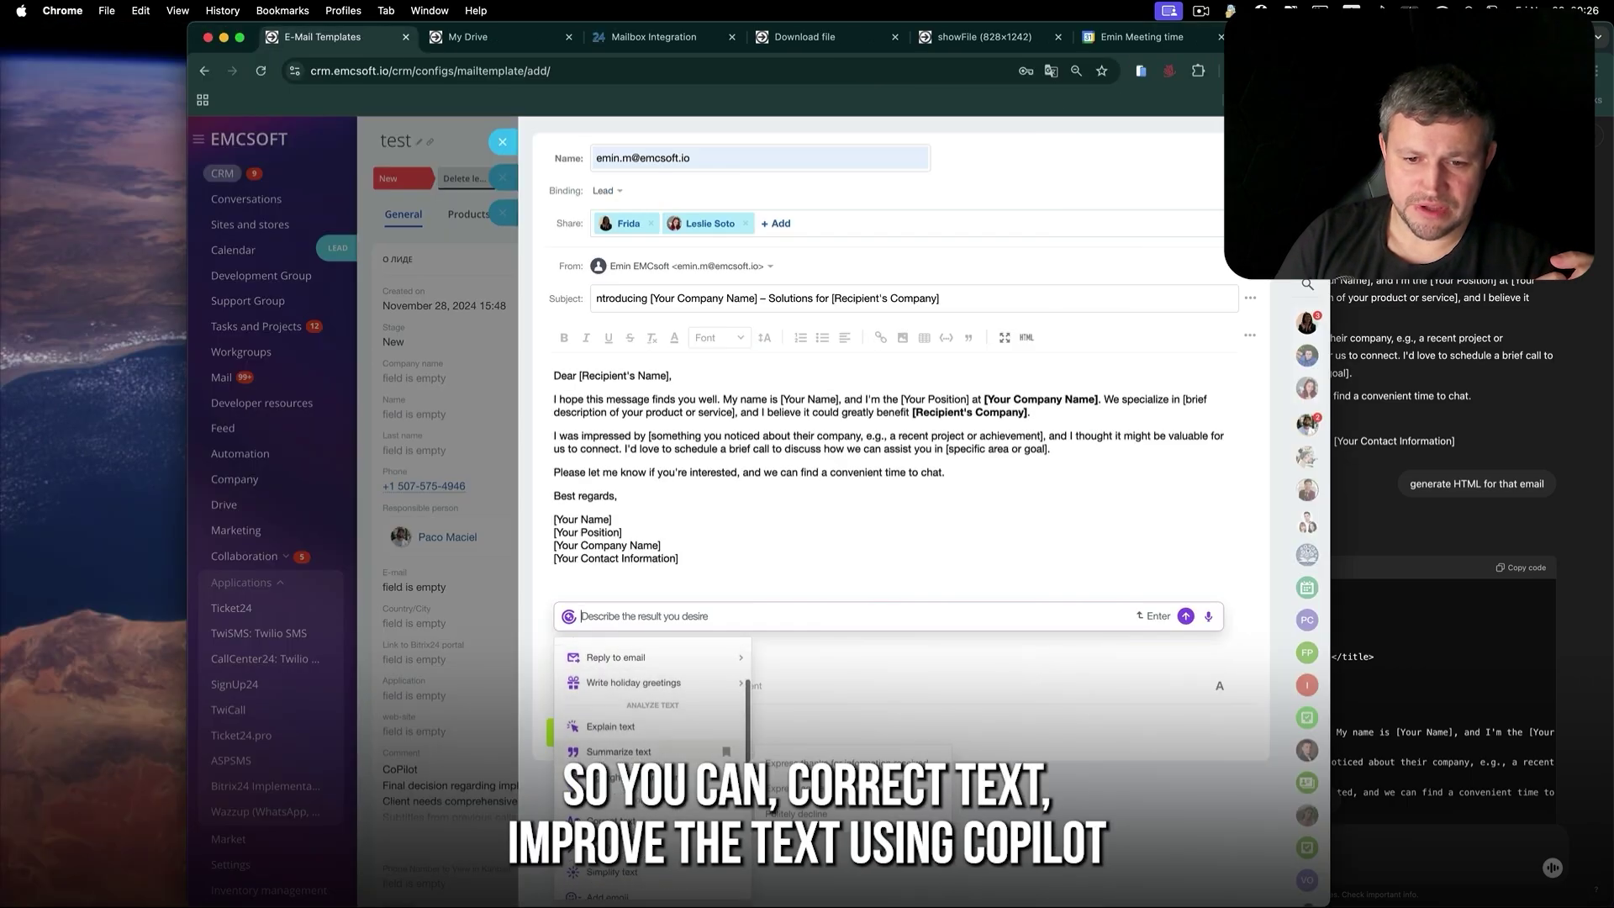
click(726, 819)
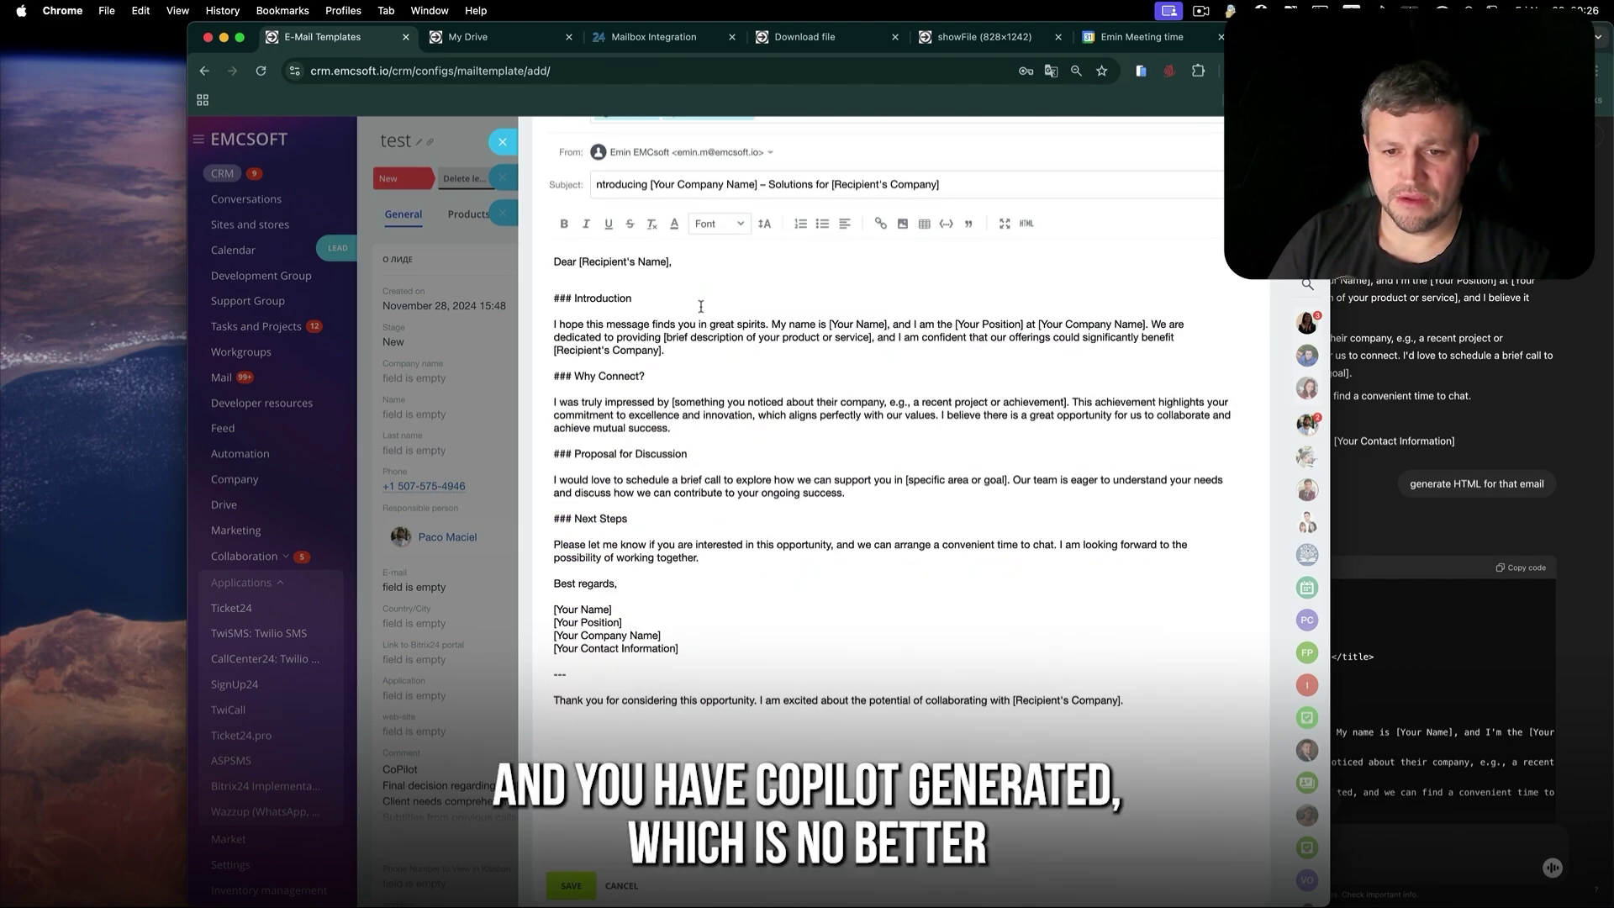
drag(698, 299, 774, 702)
click(622, 610)
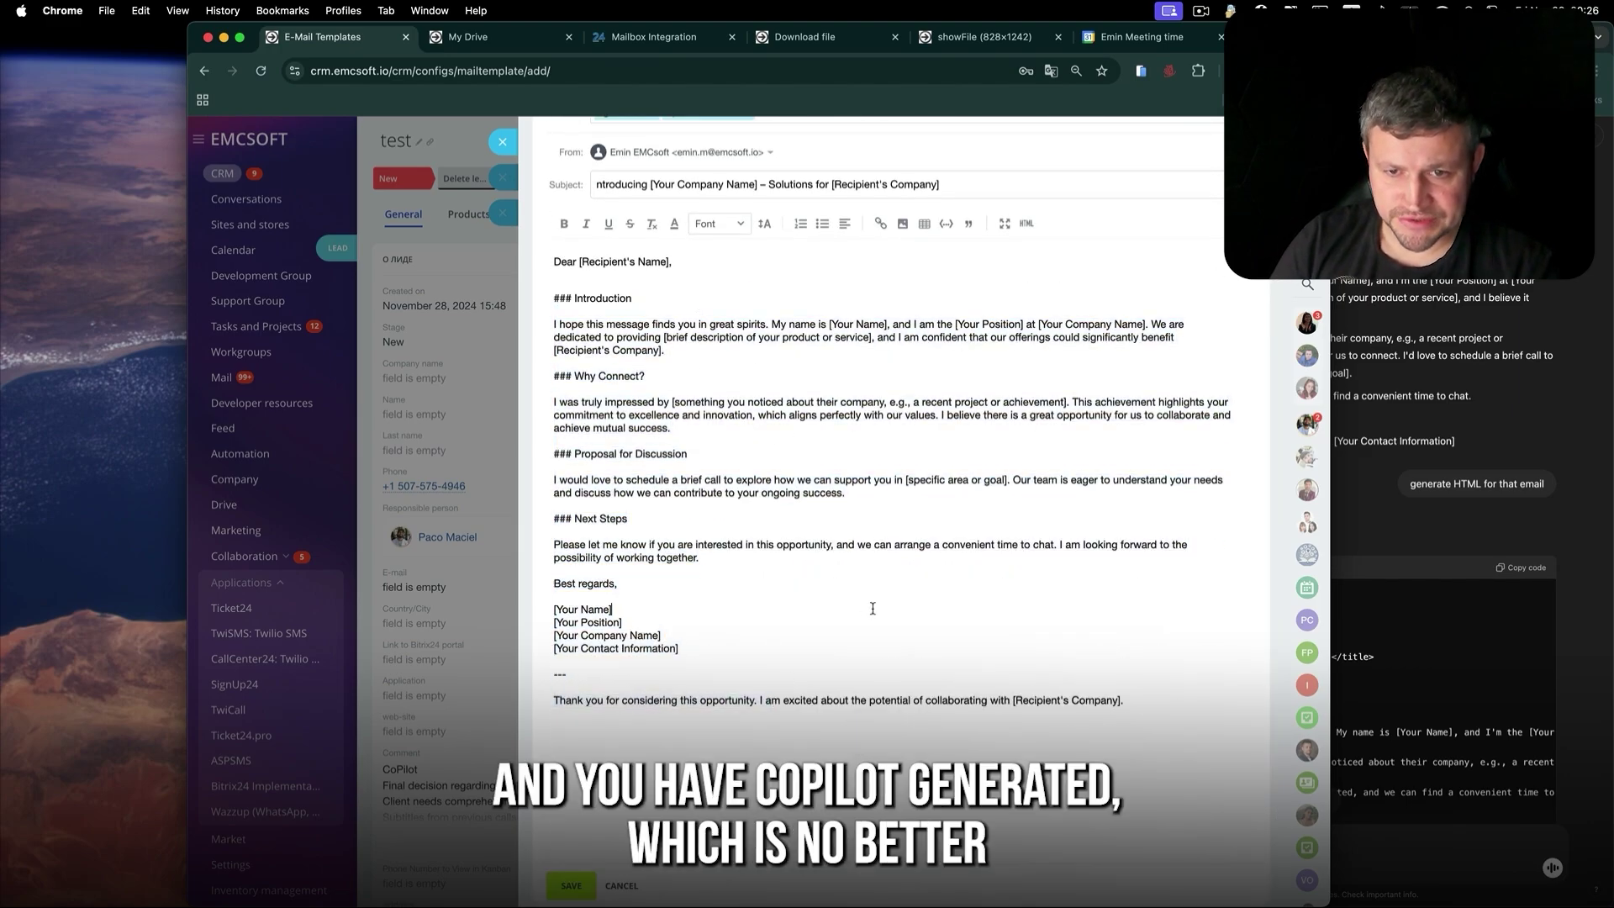
scroll(875, 634, up, 2)
scroll(765, 588, down, 3)
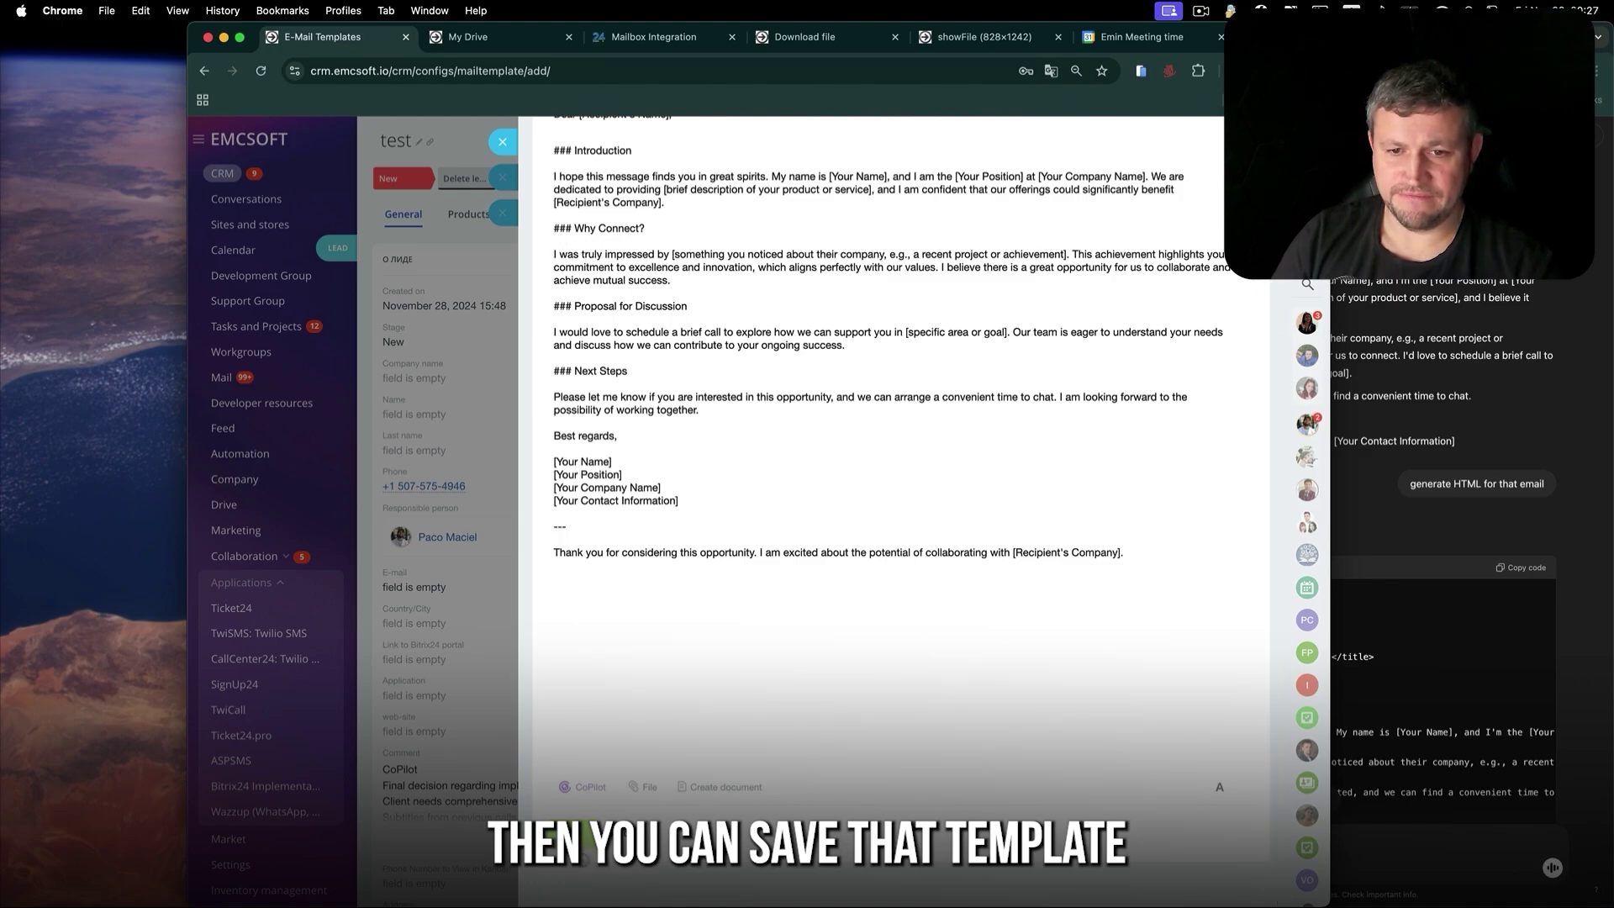
click(572, 885)
- Replace the saved template's name with its subject, "Introducing [Your Company Name] – Solutions for [Recipient's Company]", and save it
click(676, 333)
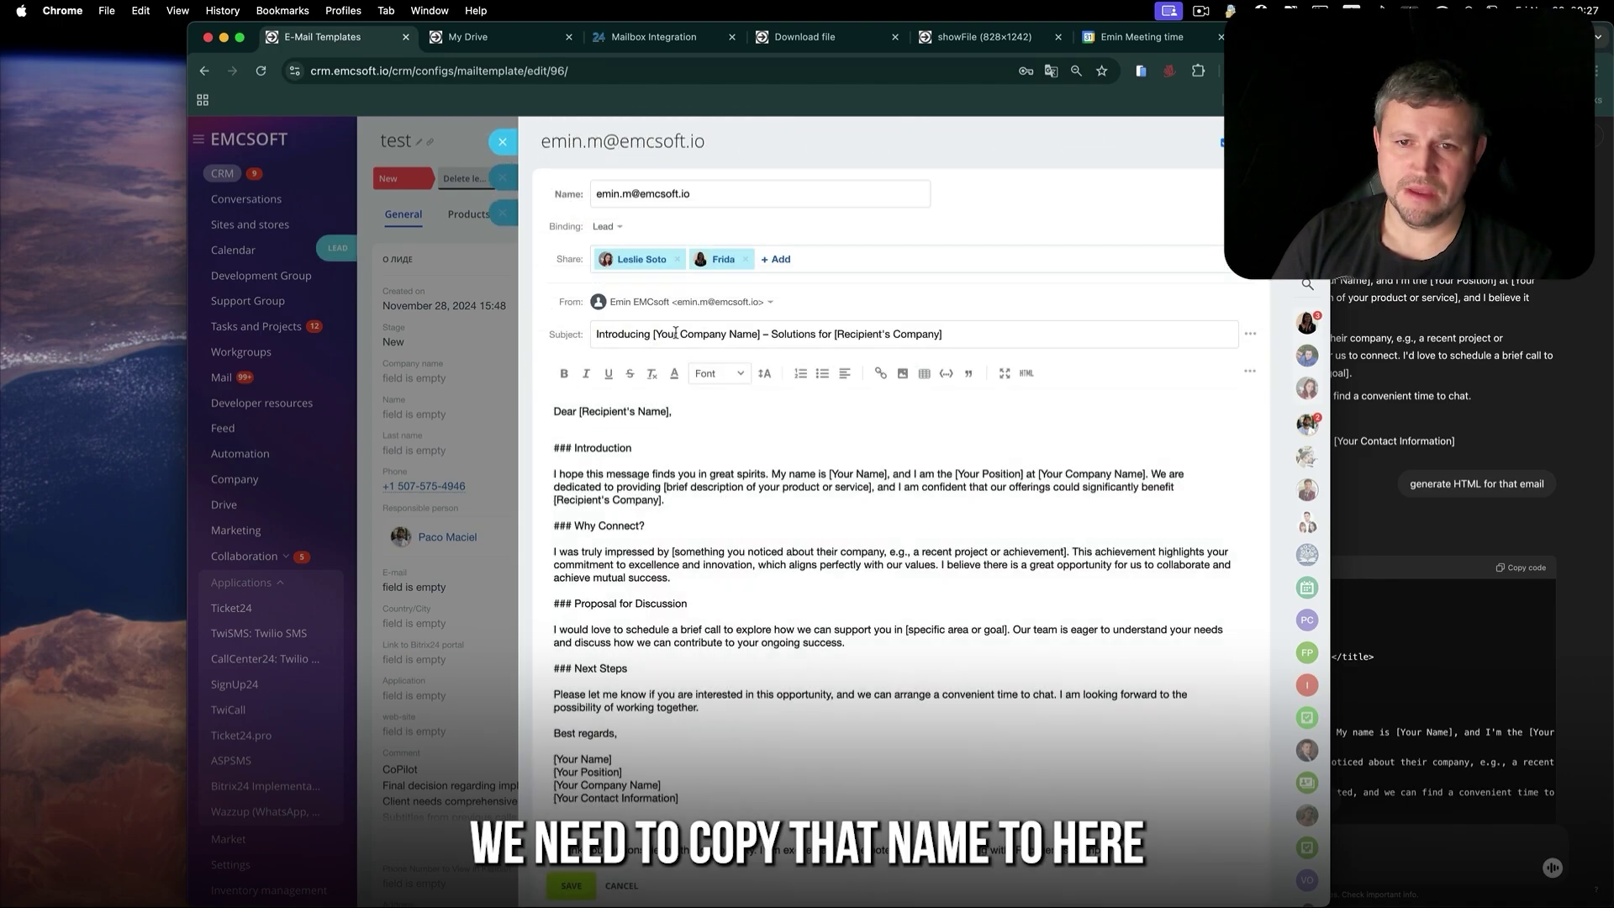
key(super+a)
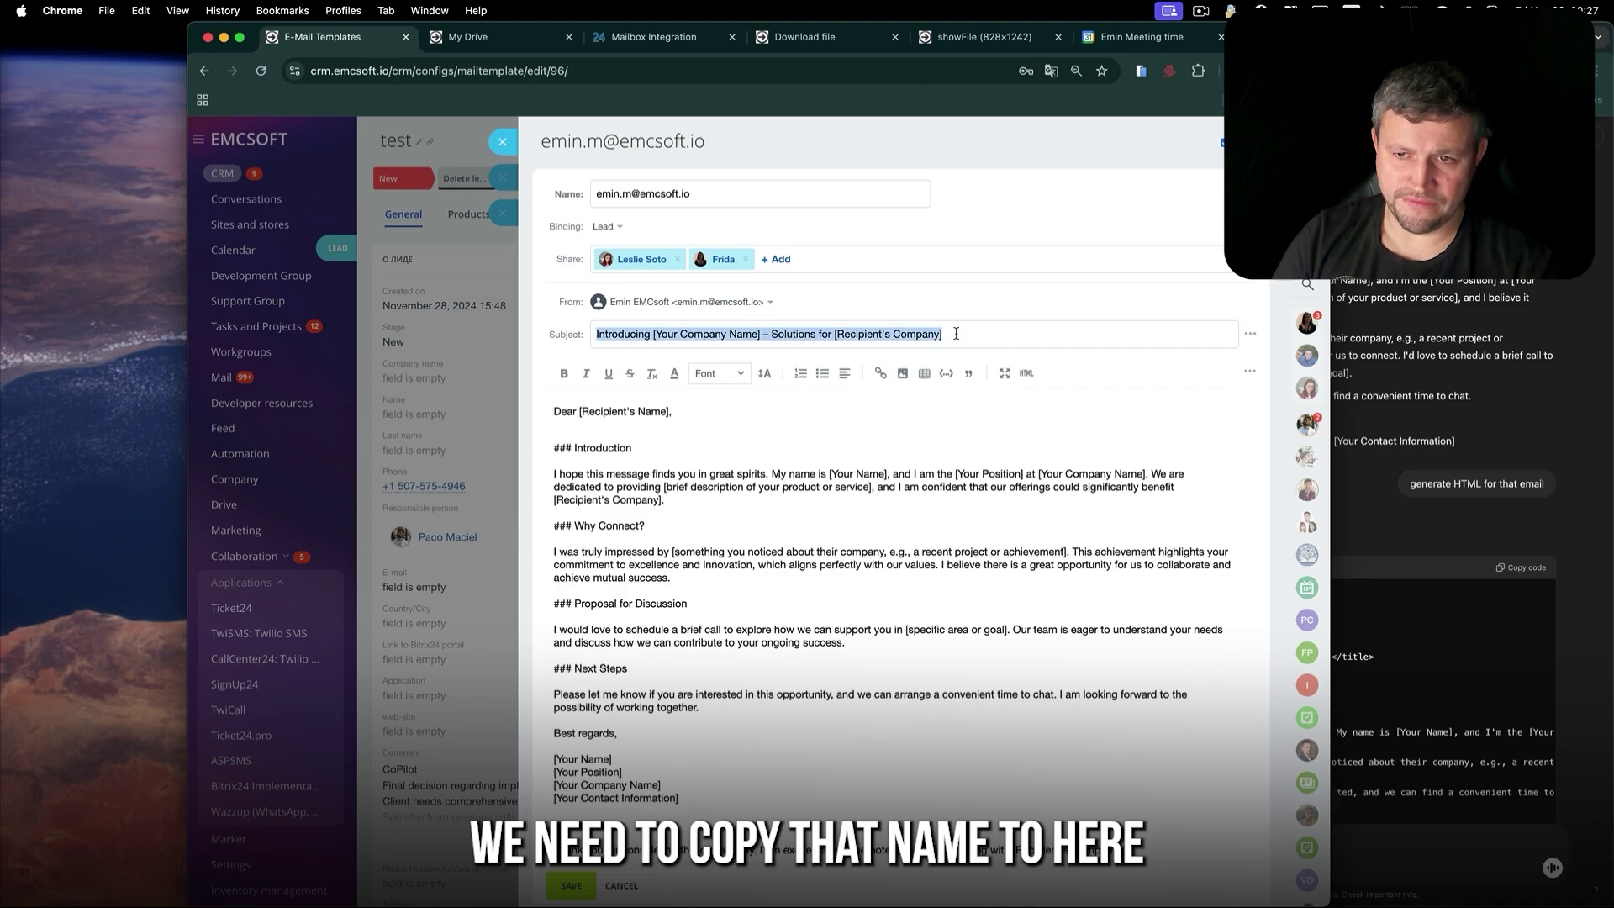
key(super+c)
click(805, 194)
key(super+a)
key(super+v)
click(846, 425)
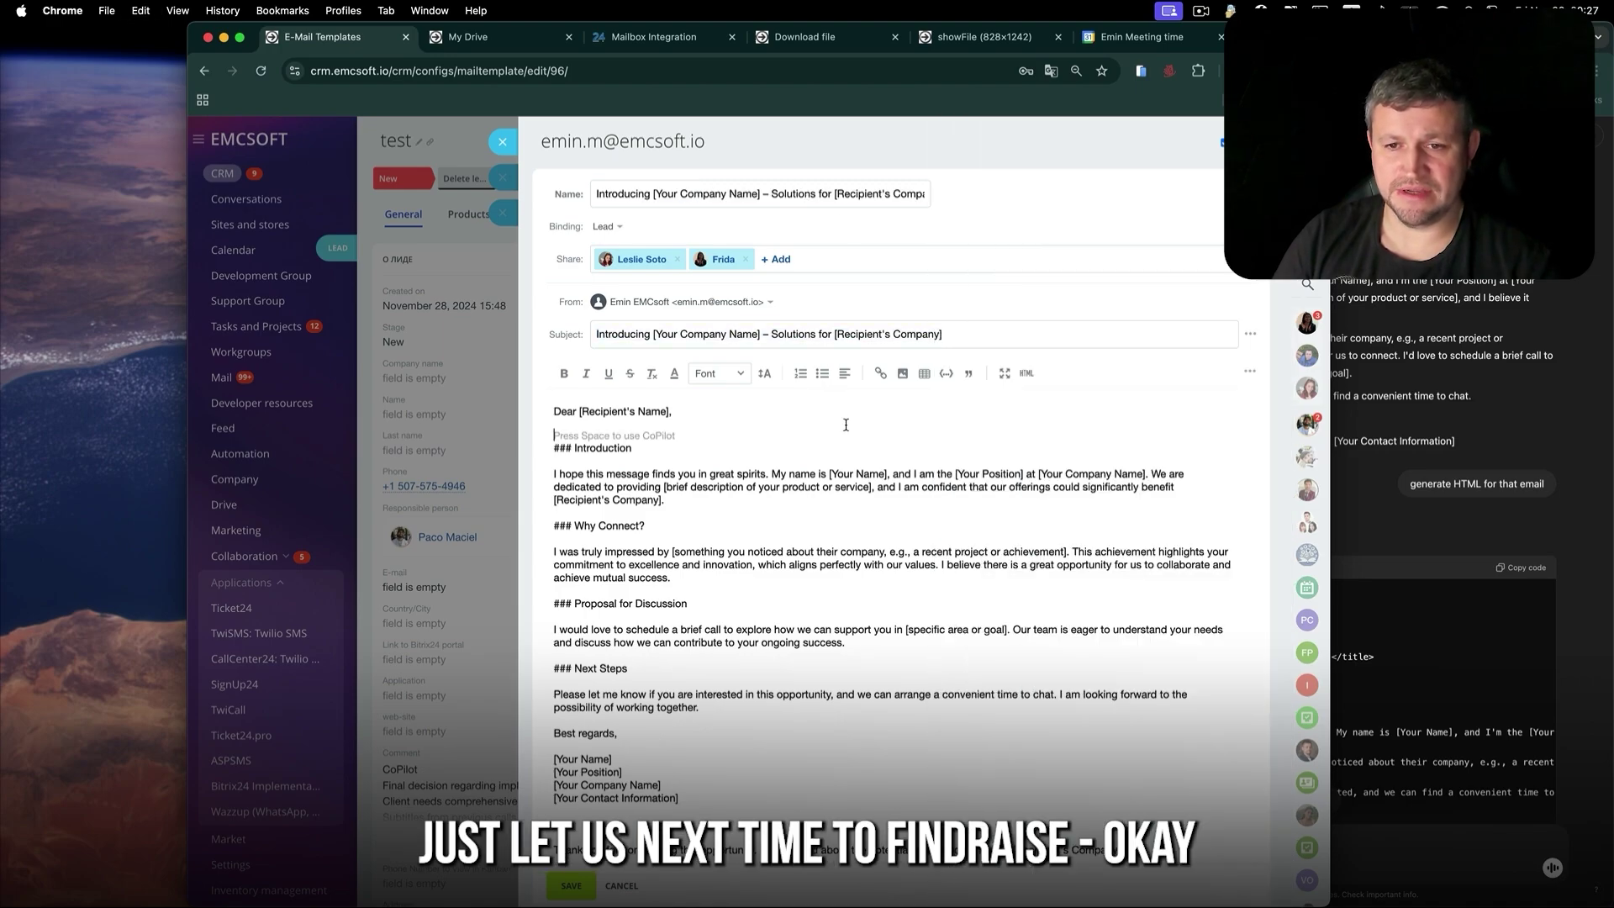
click(592, 884)
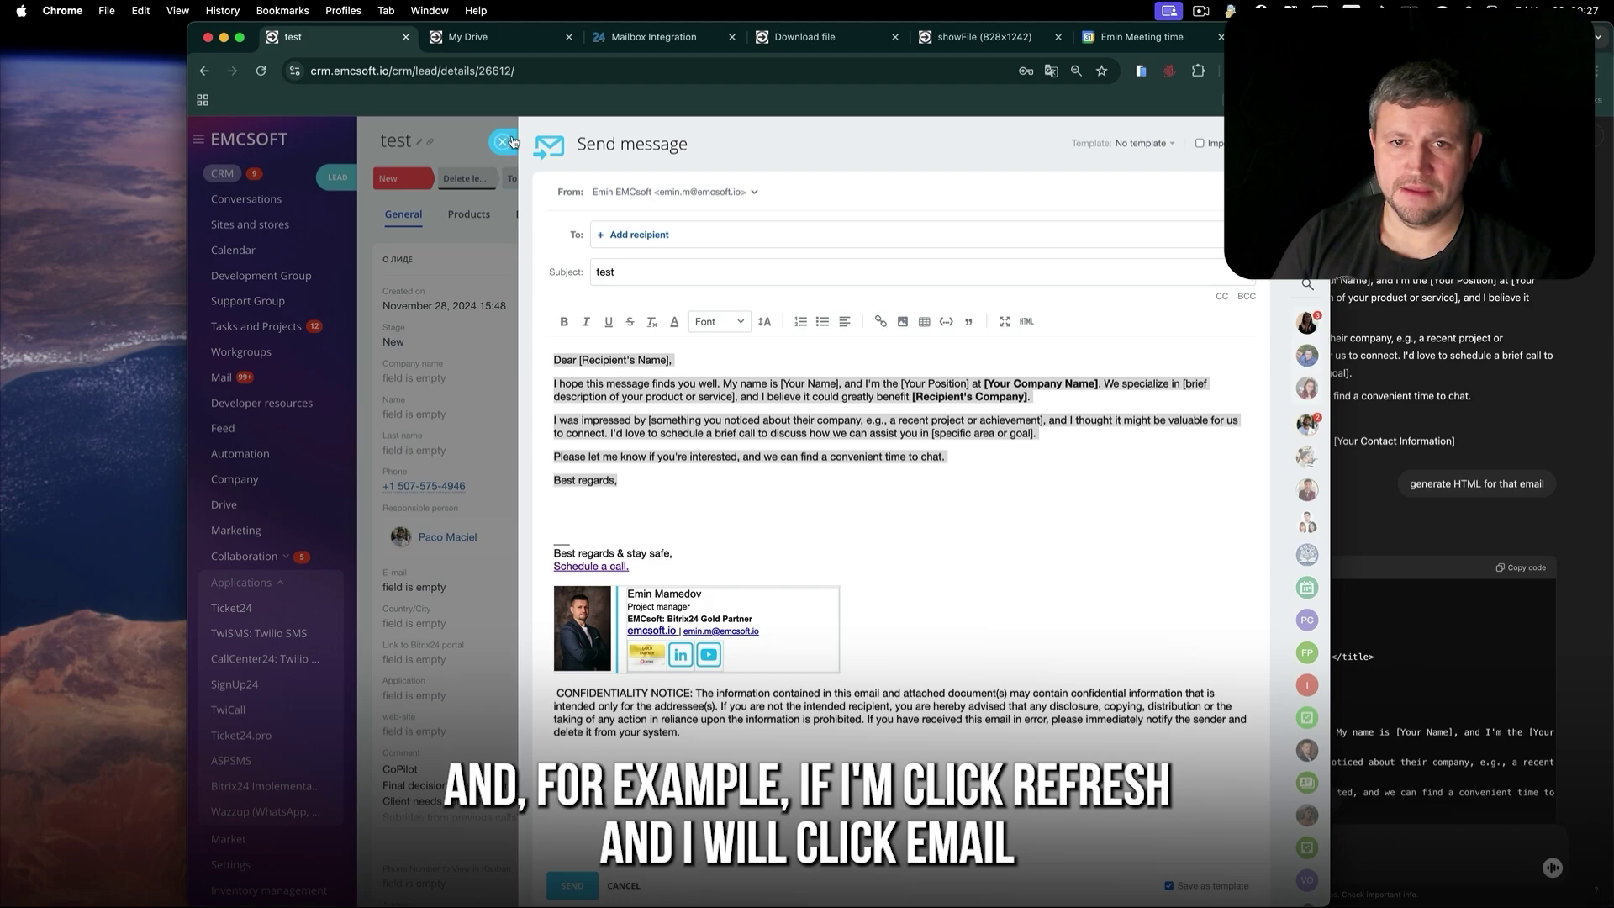
- Start a fresh e-mail from the lead, apply the "Introducing [Your Company Name]" template, and view the list of available templates
click(504, 141)
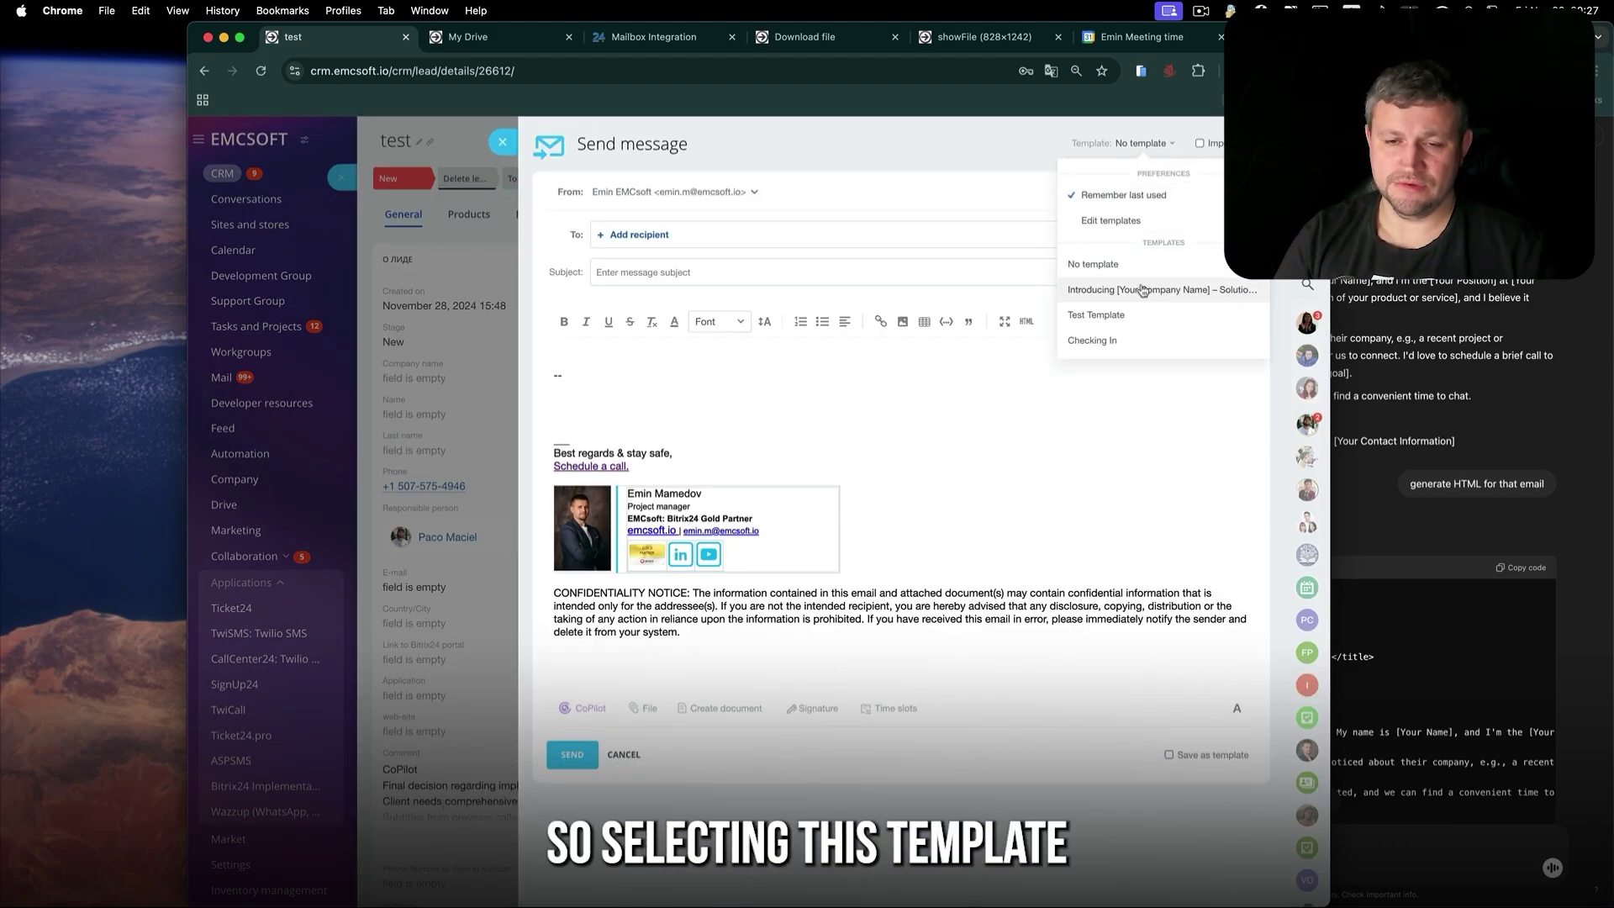
click(1143, 290)
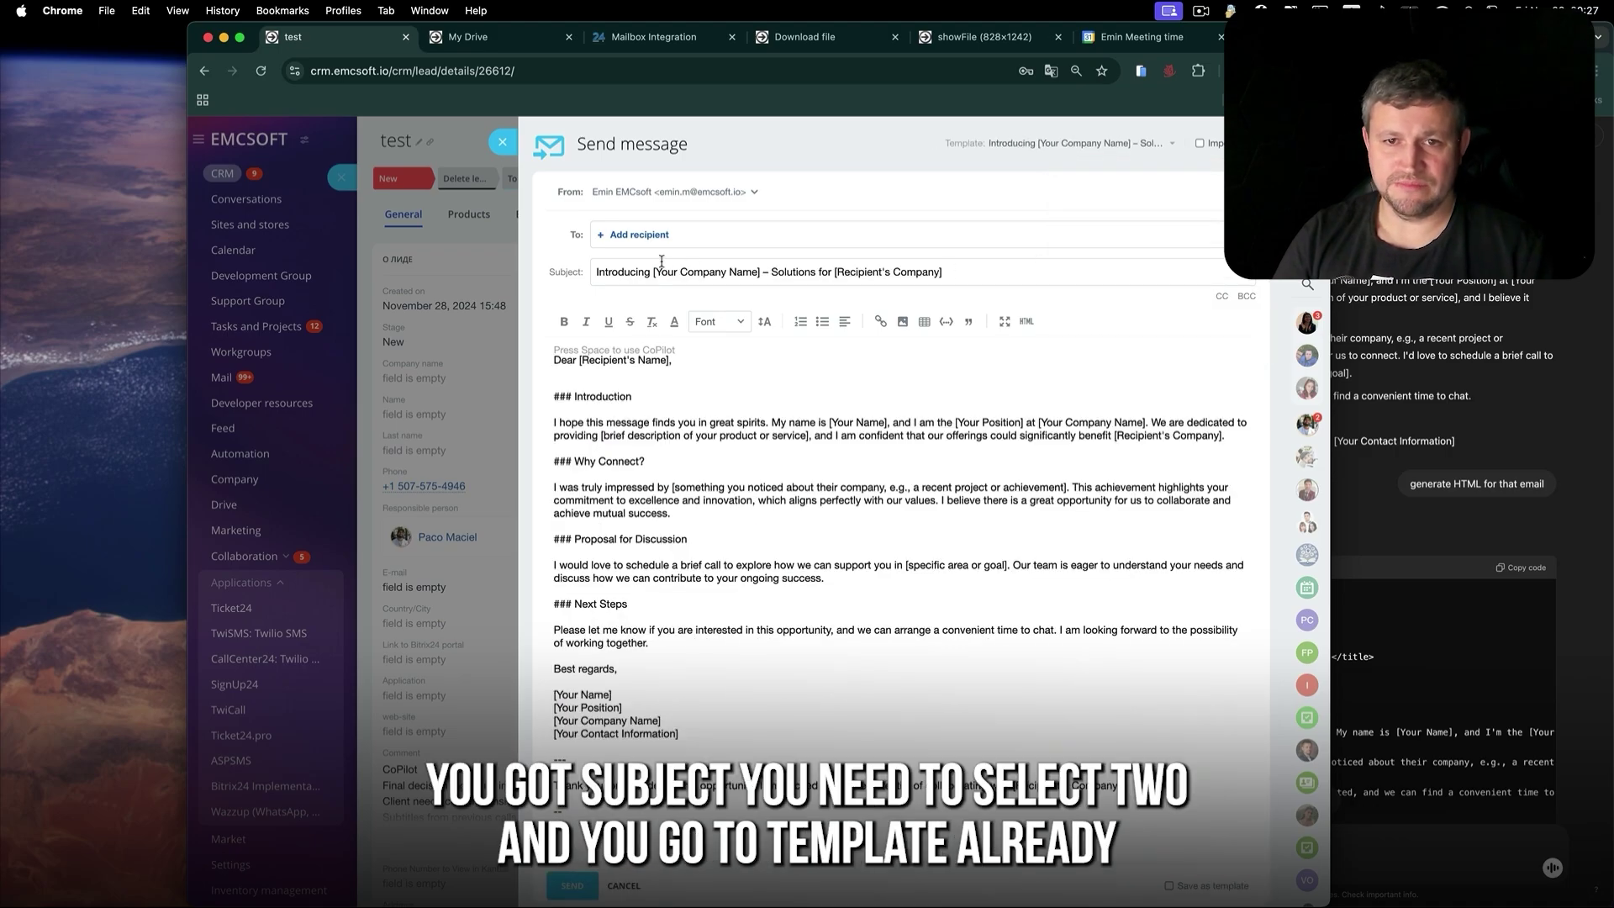
mouse_move(729, 502)
mouse_down()
mouse_move(756, 748)
mouse_move(799, 841)
mouse_up()
scroll(981, 414, up, 2)
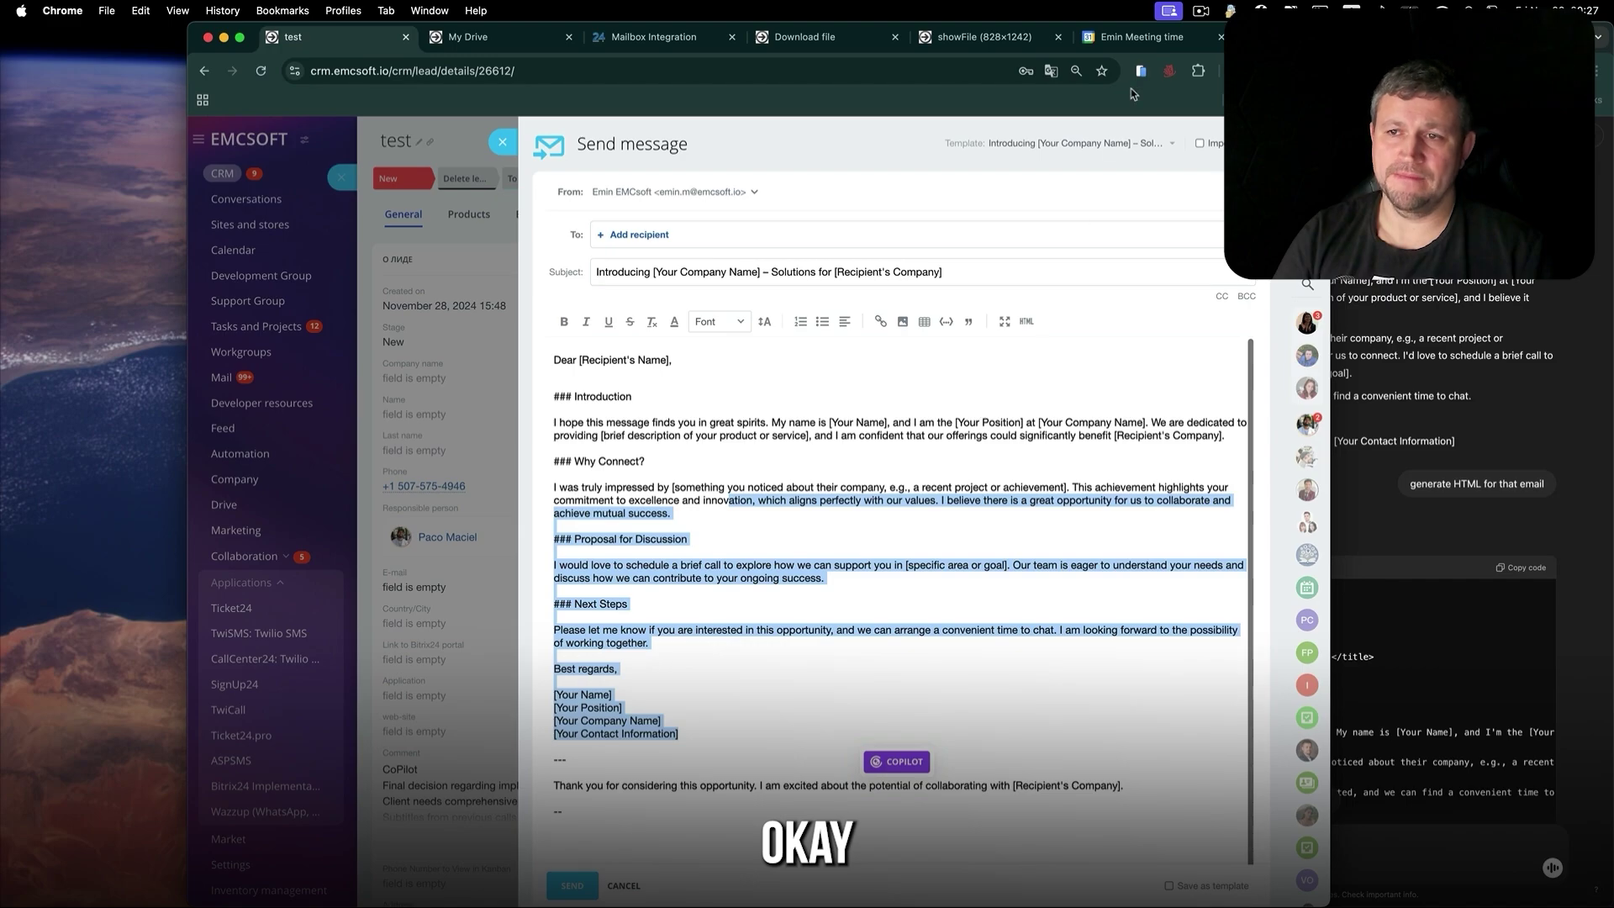
click(1167, 147)
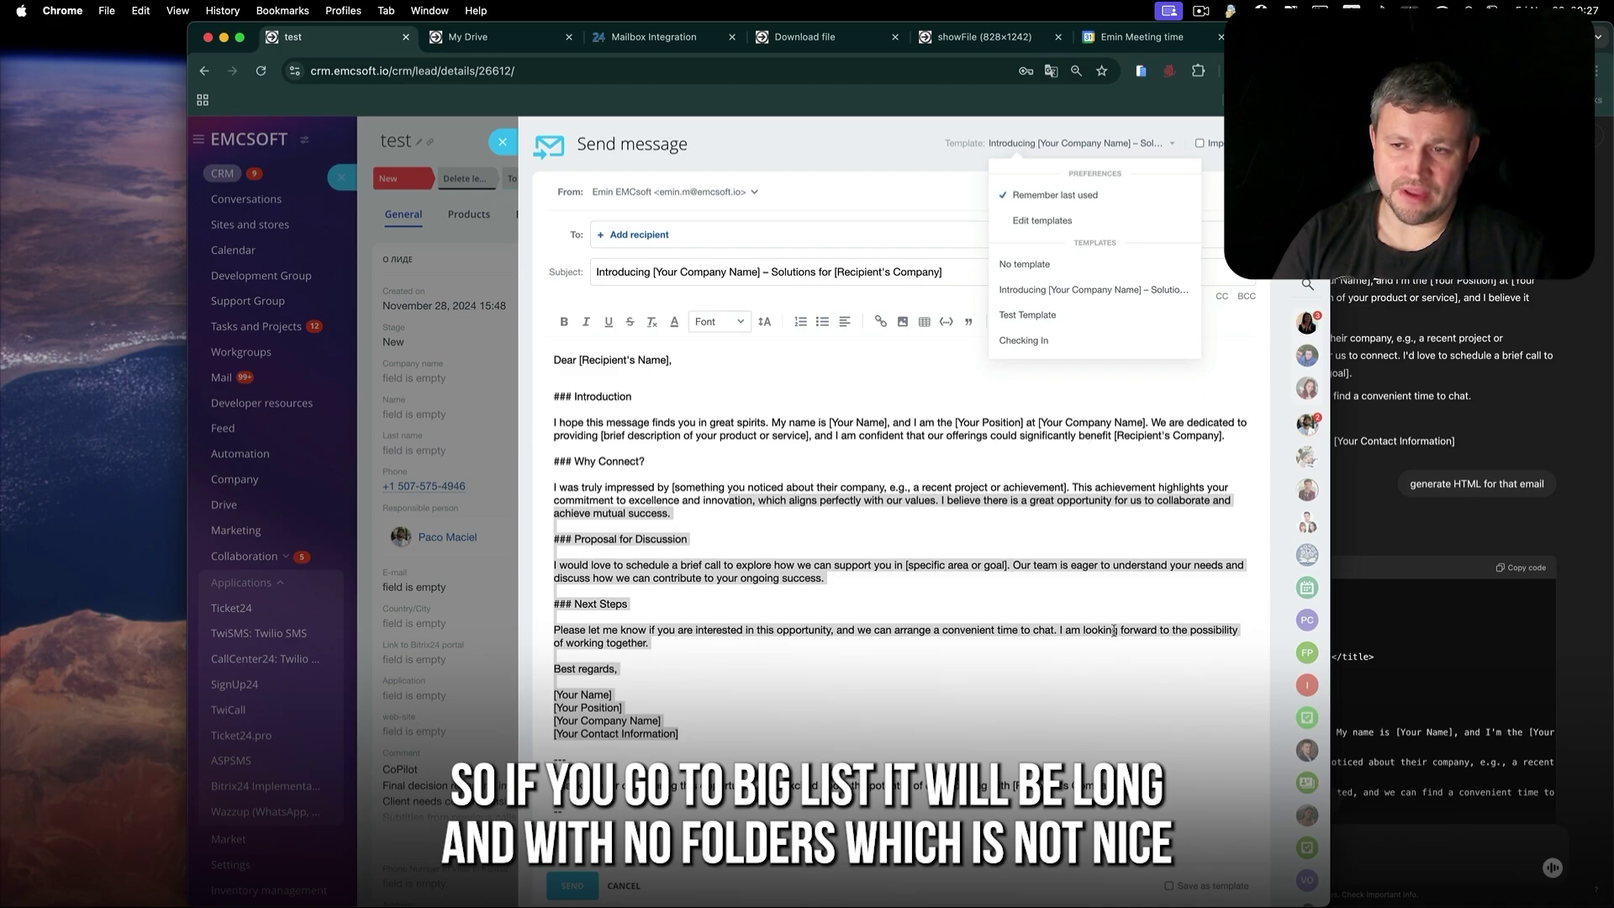
click(1184, 466)
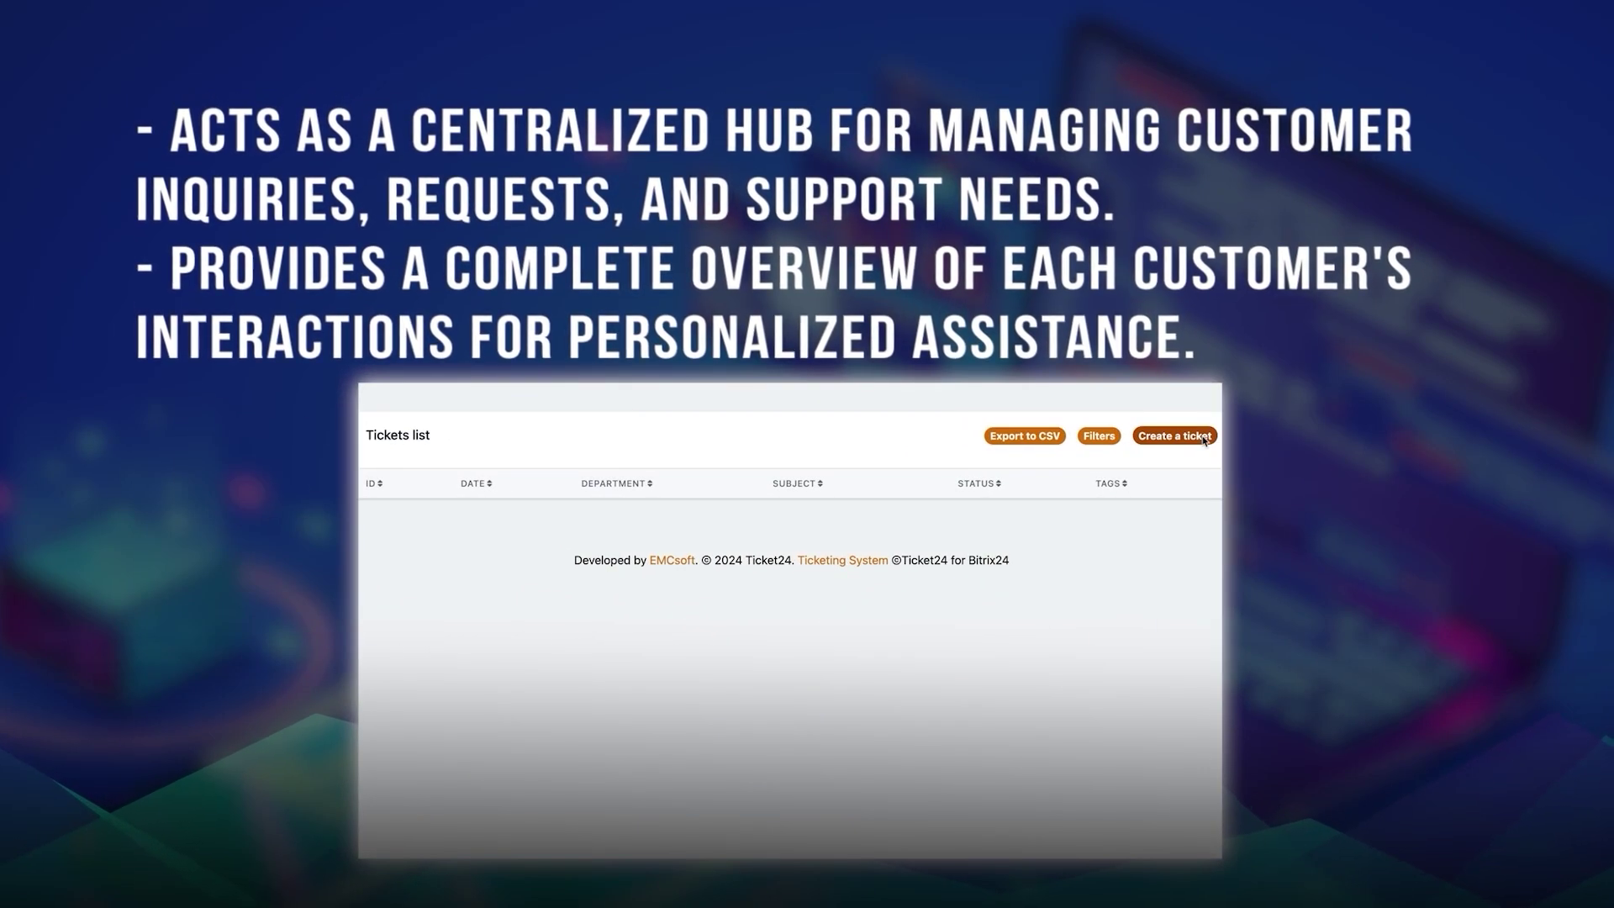
click(1204, 439)
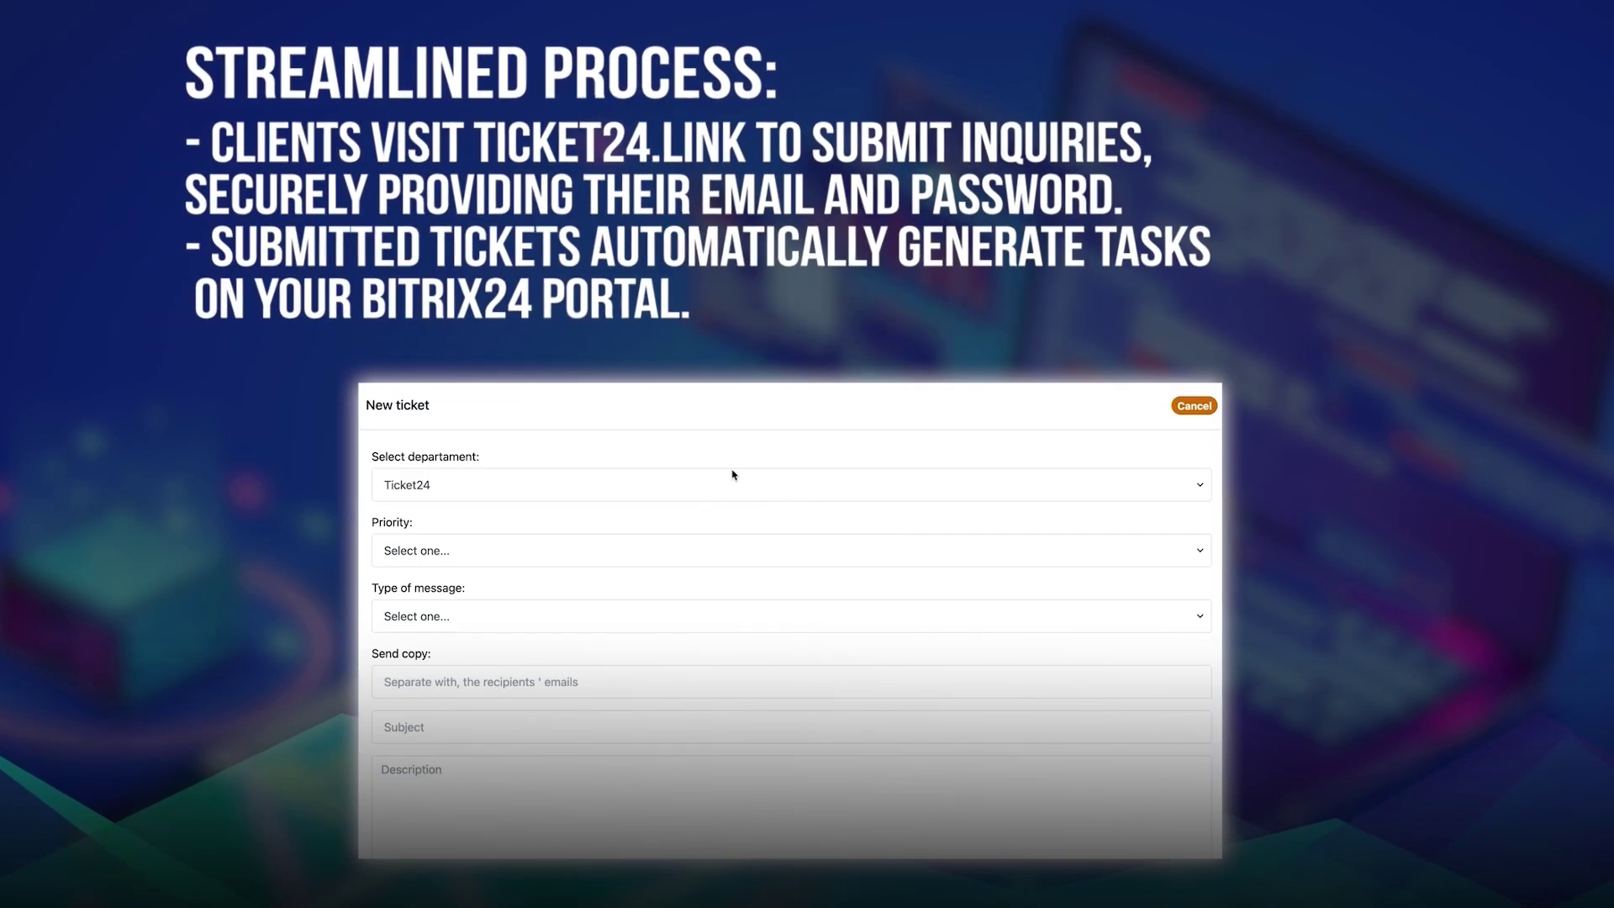
click(733, 478)
click(744, 492)
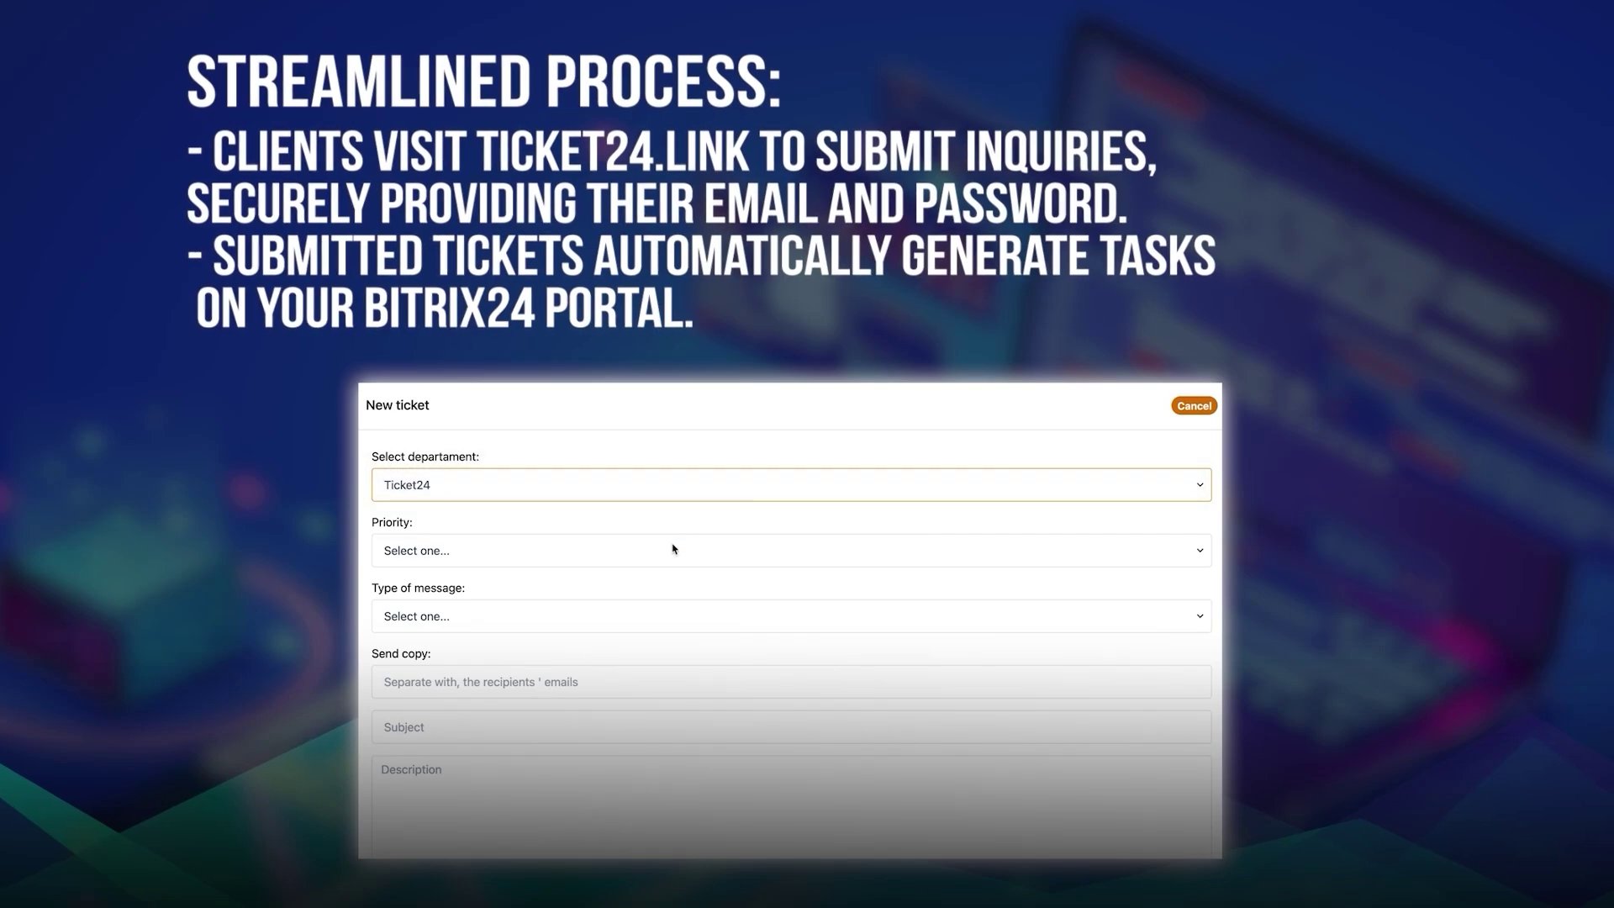
click(678, 552)
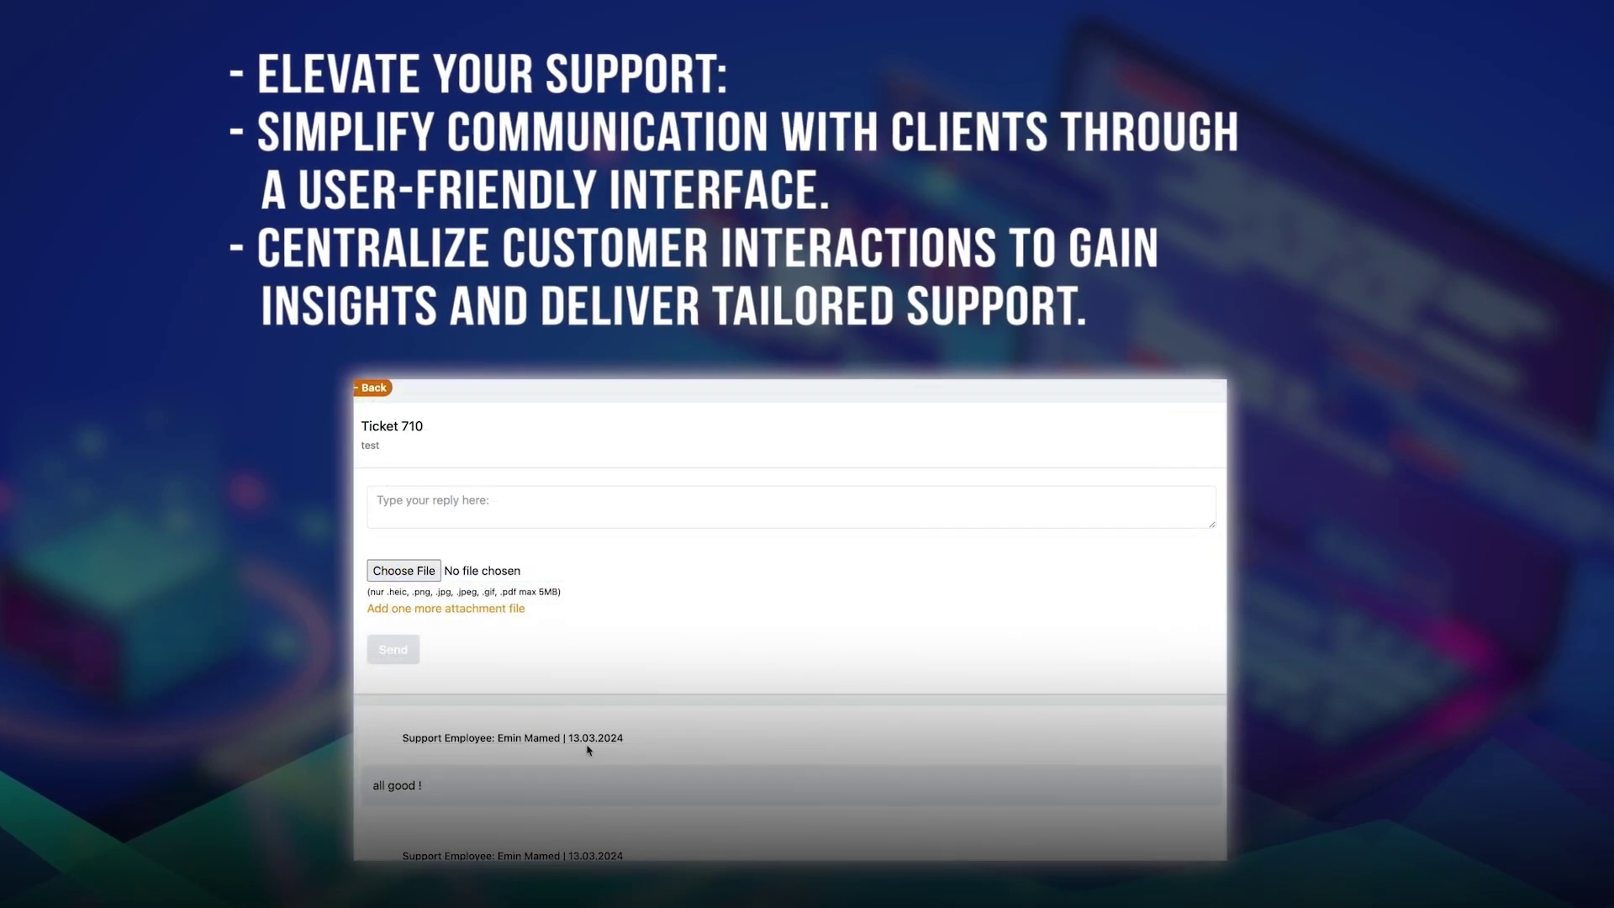
scroll(468, 620, down, 5)
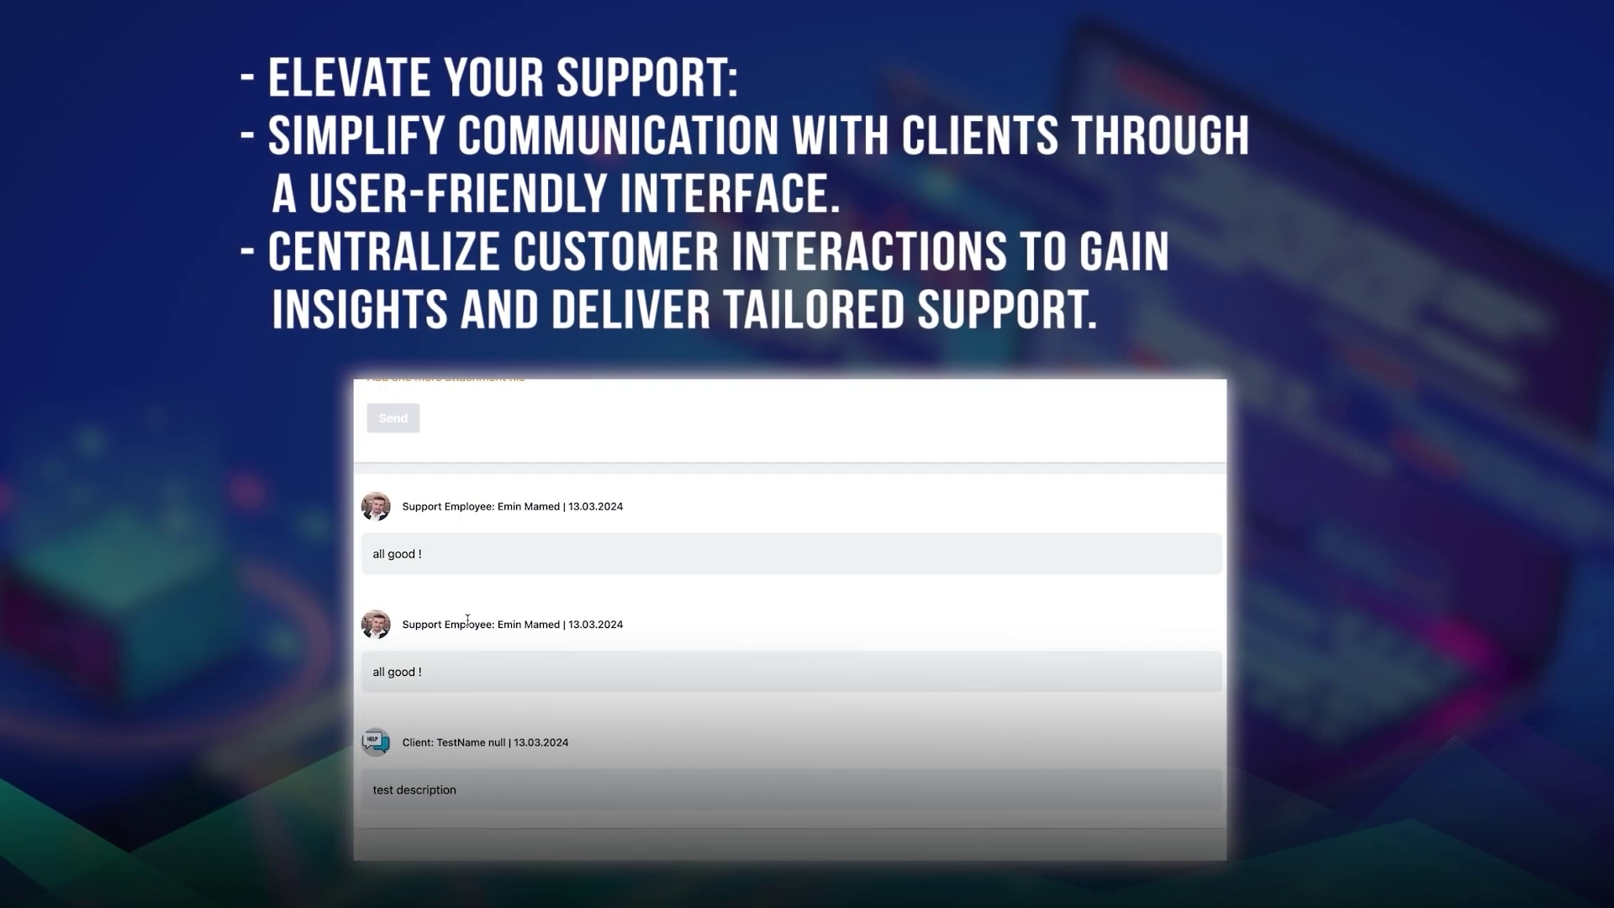
scroll(468, 616, up, 1)
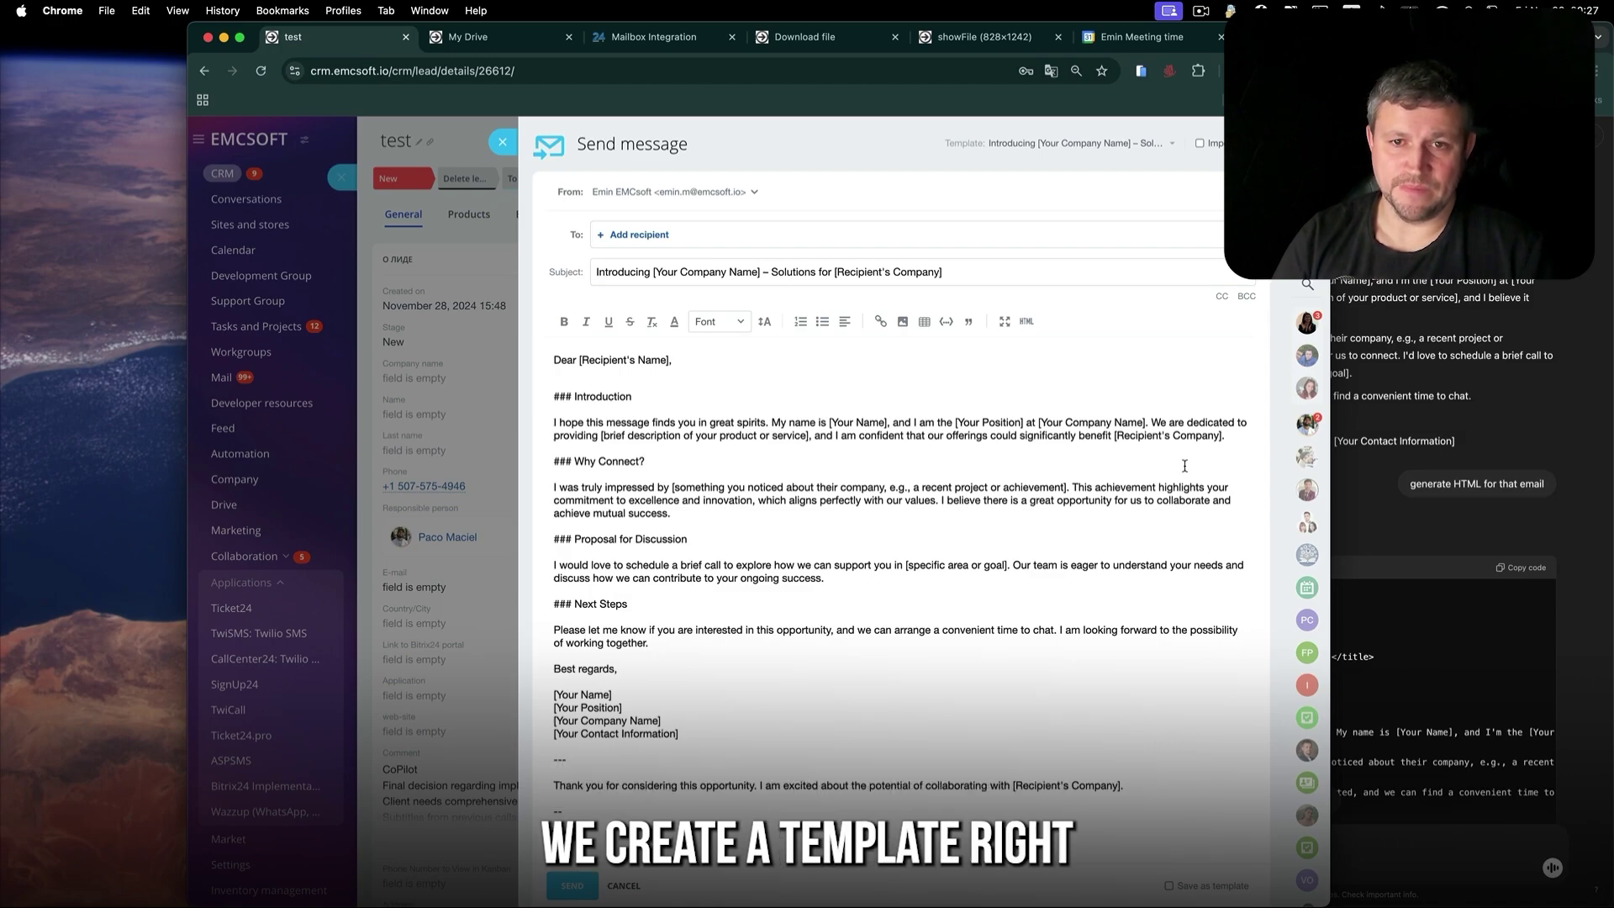
- Cancel the e-mail, close the "test" lead, and close the showFile browser tab
click(626, 885)
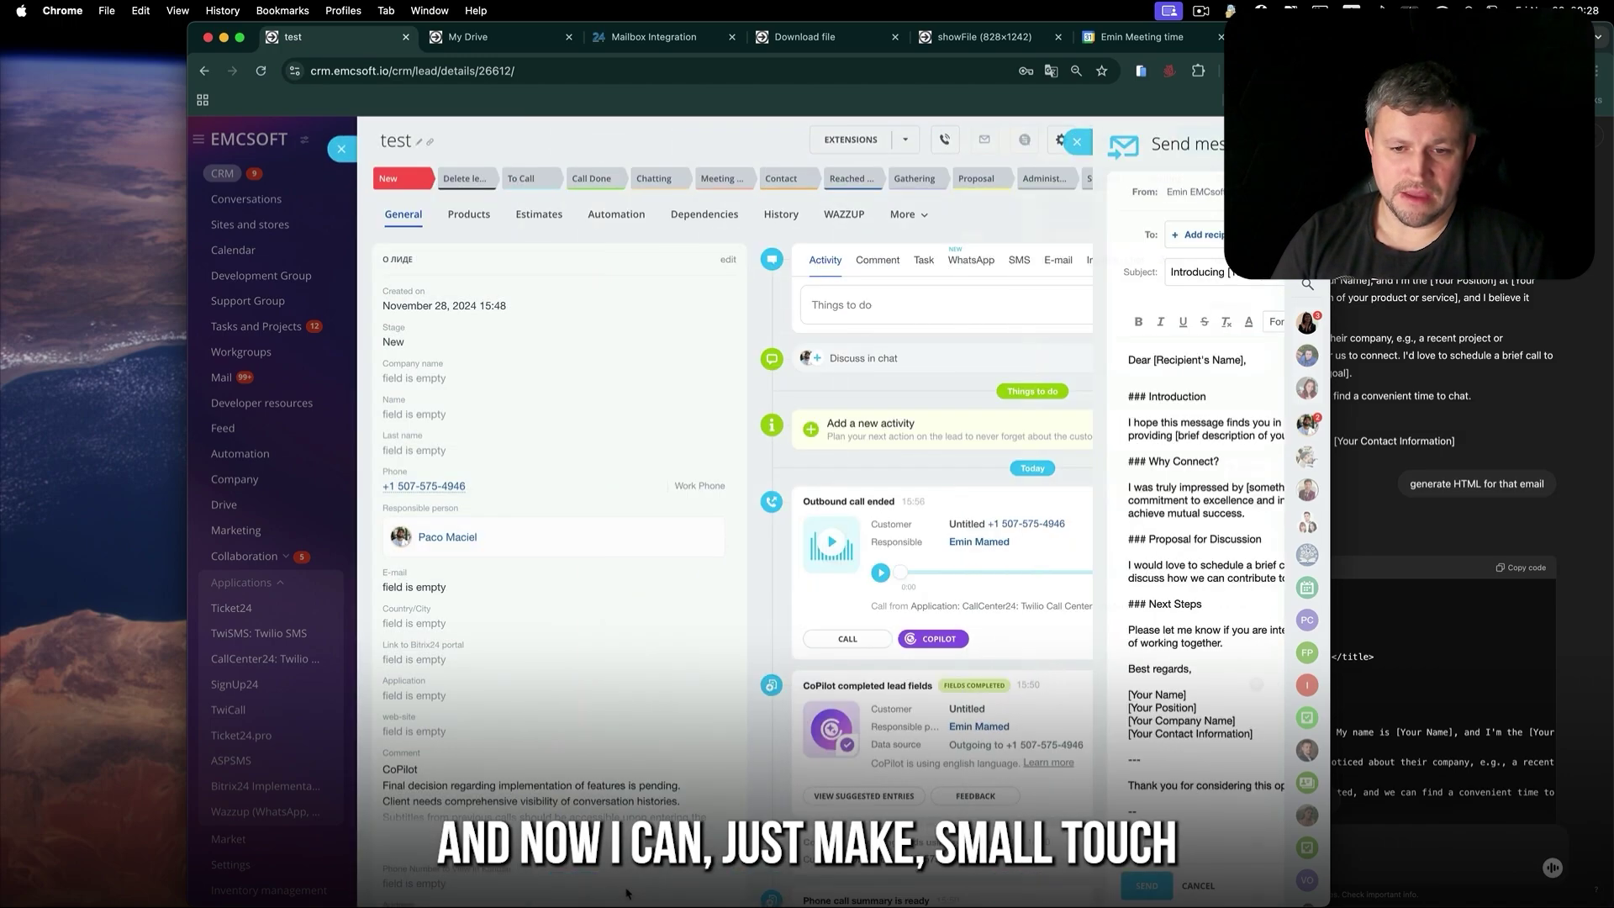
click(342, 145)
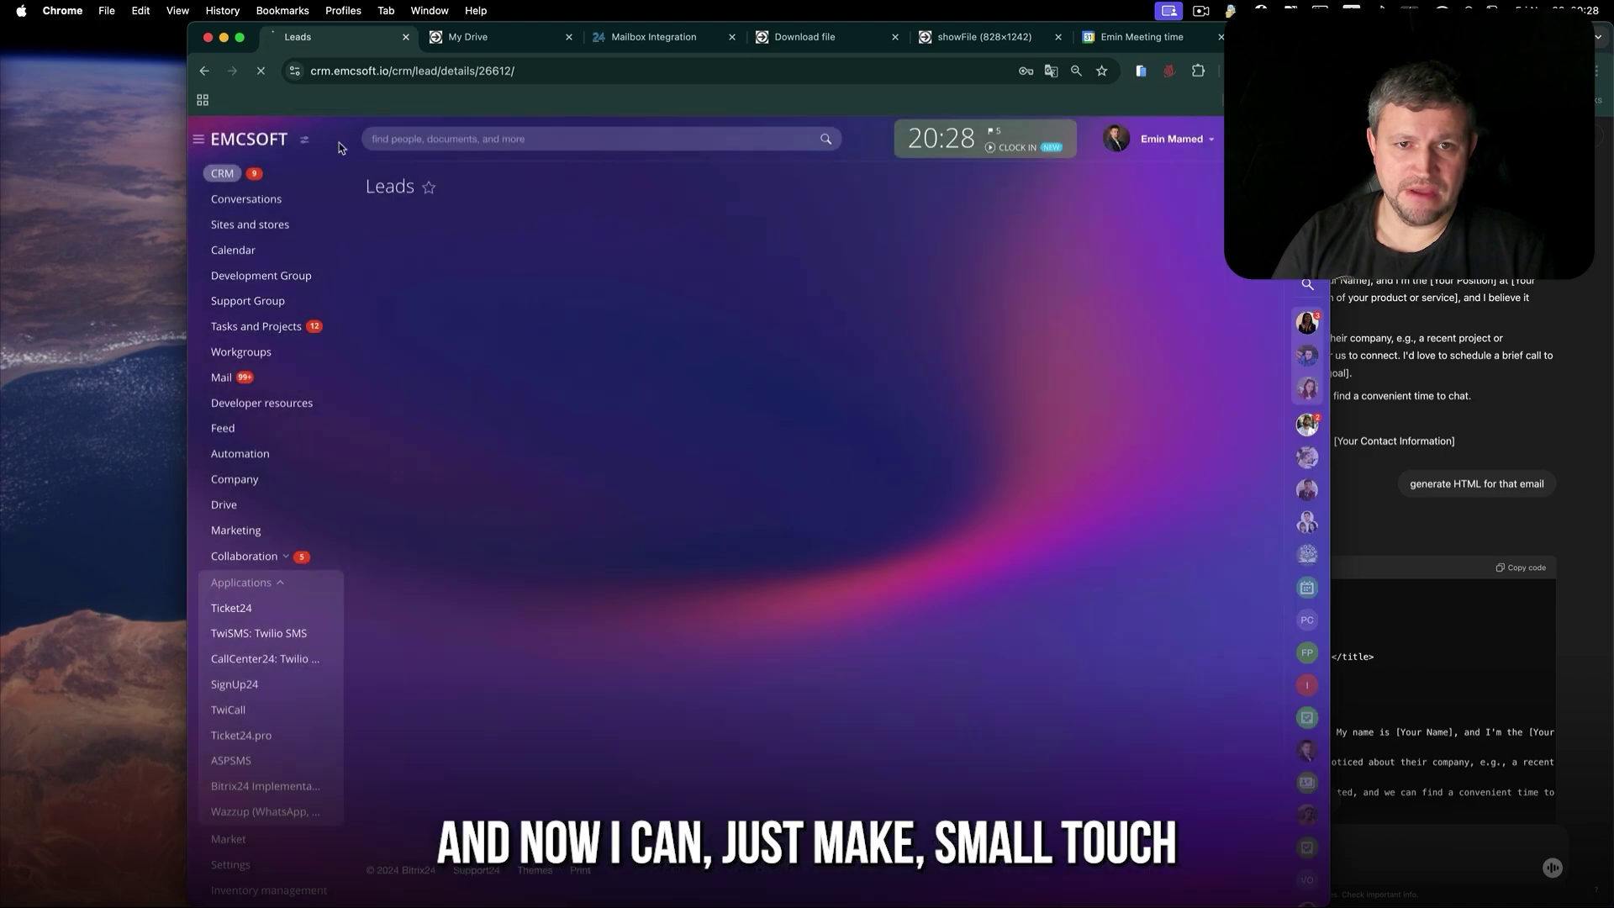
click(1059, 37)
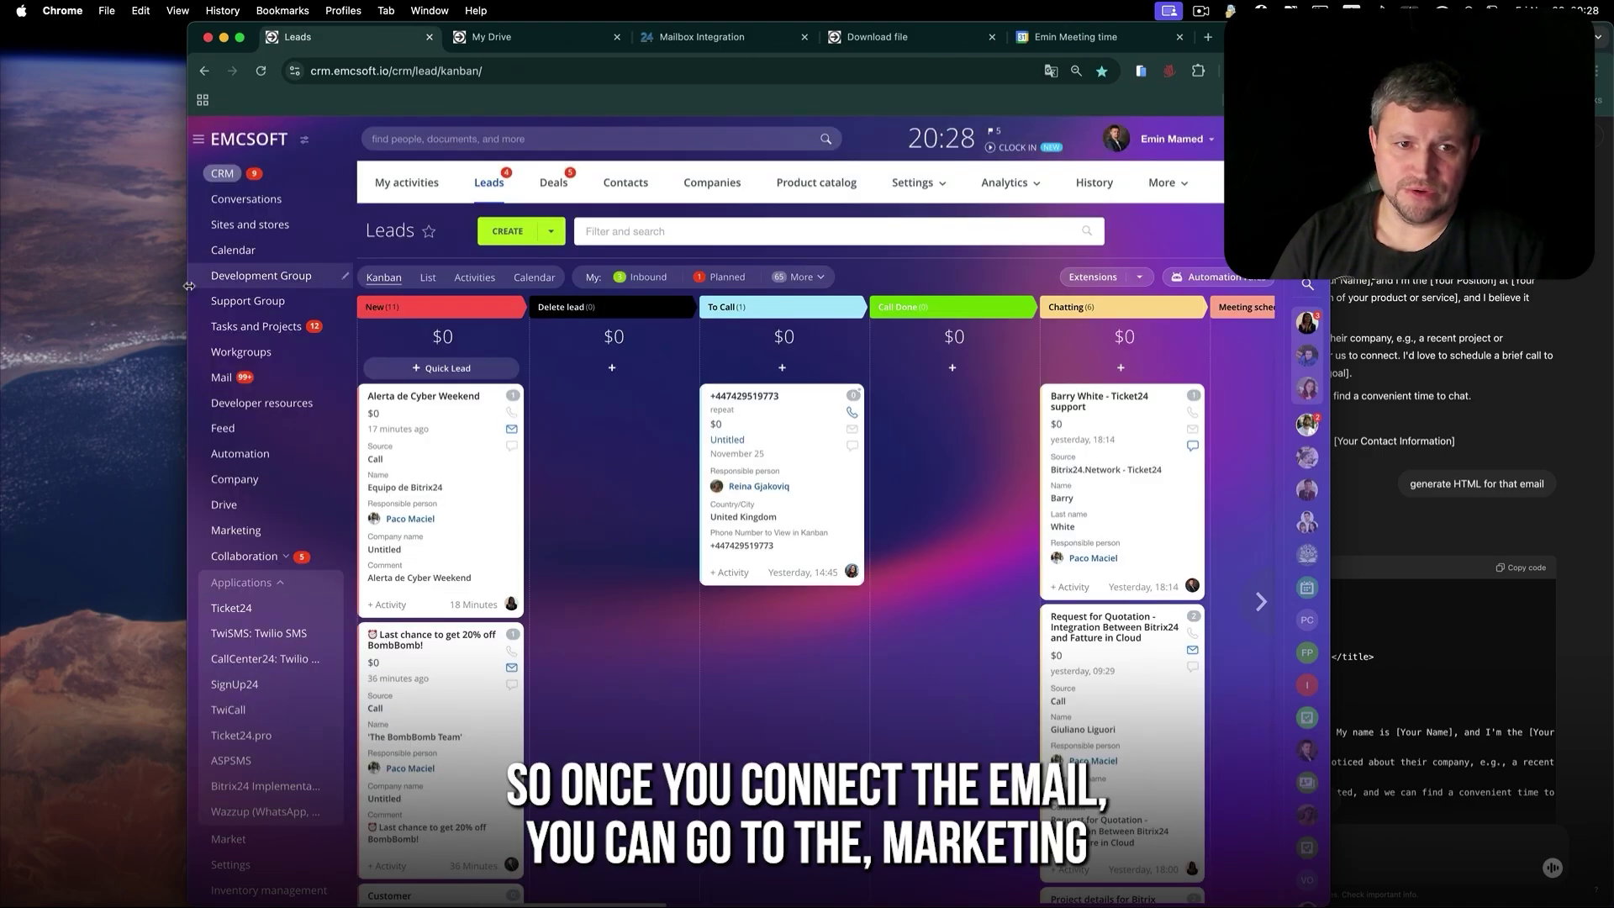
- Open the Marketing section and start an email campaign from the Custom HTML template
drag(186, 286, 10, 289)
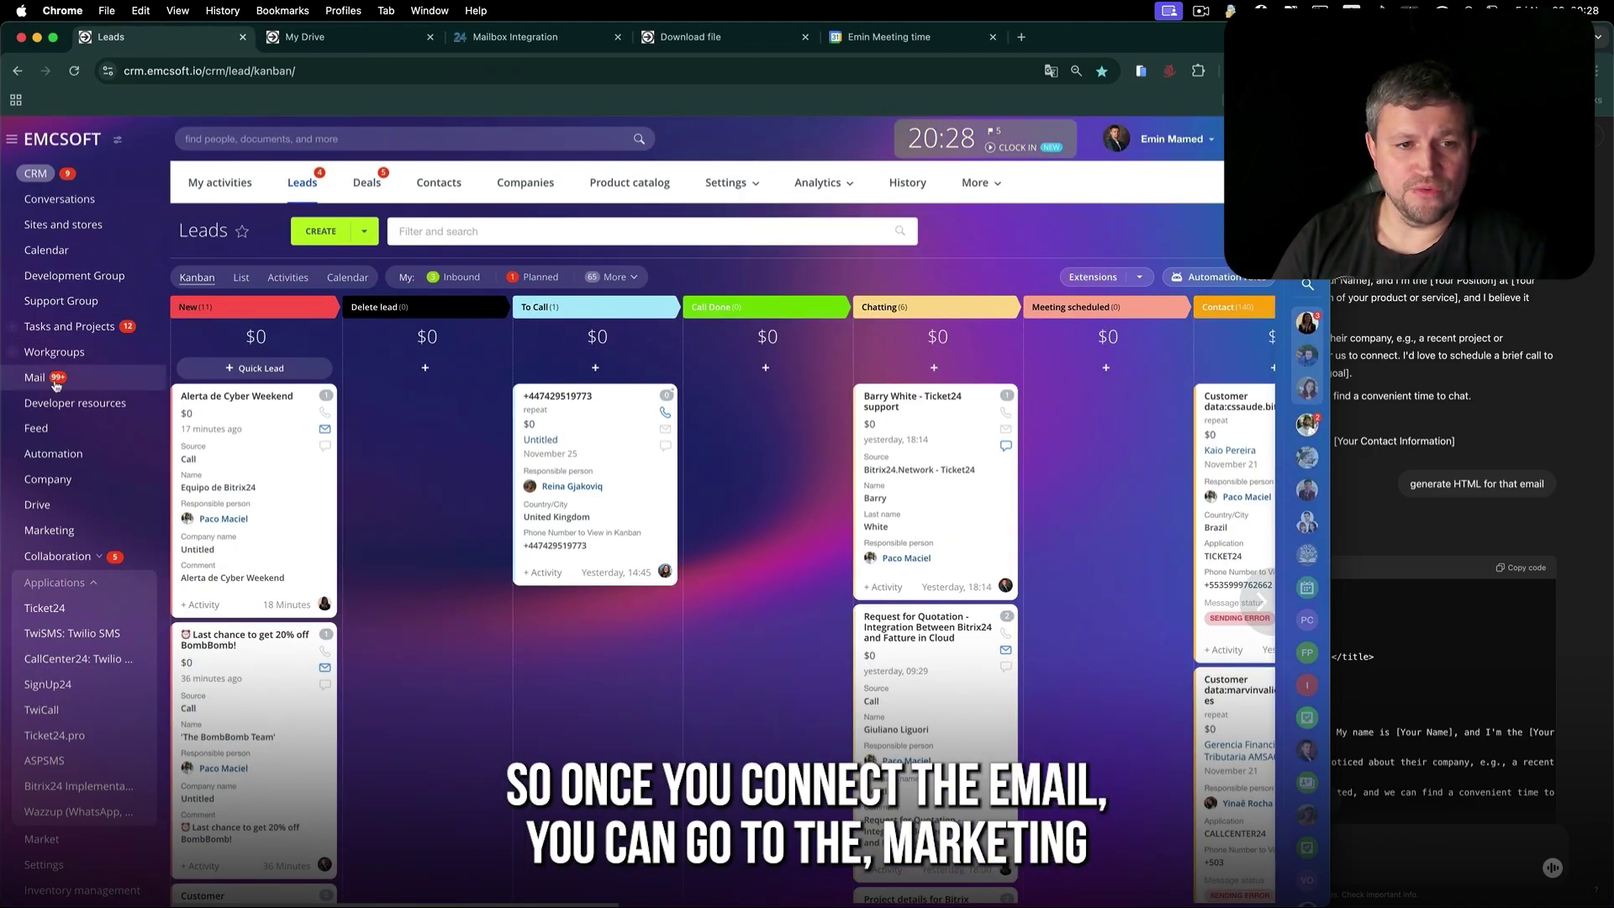
click(49, 530)
click(252, 369)
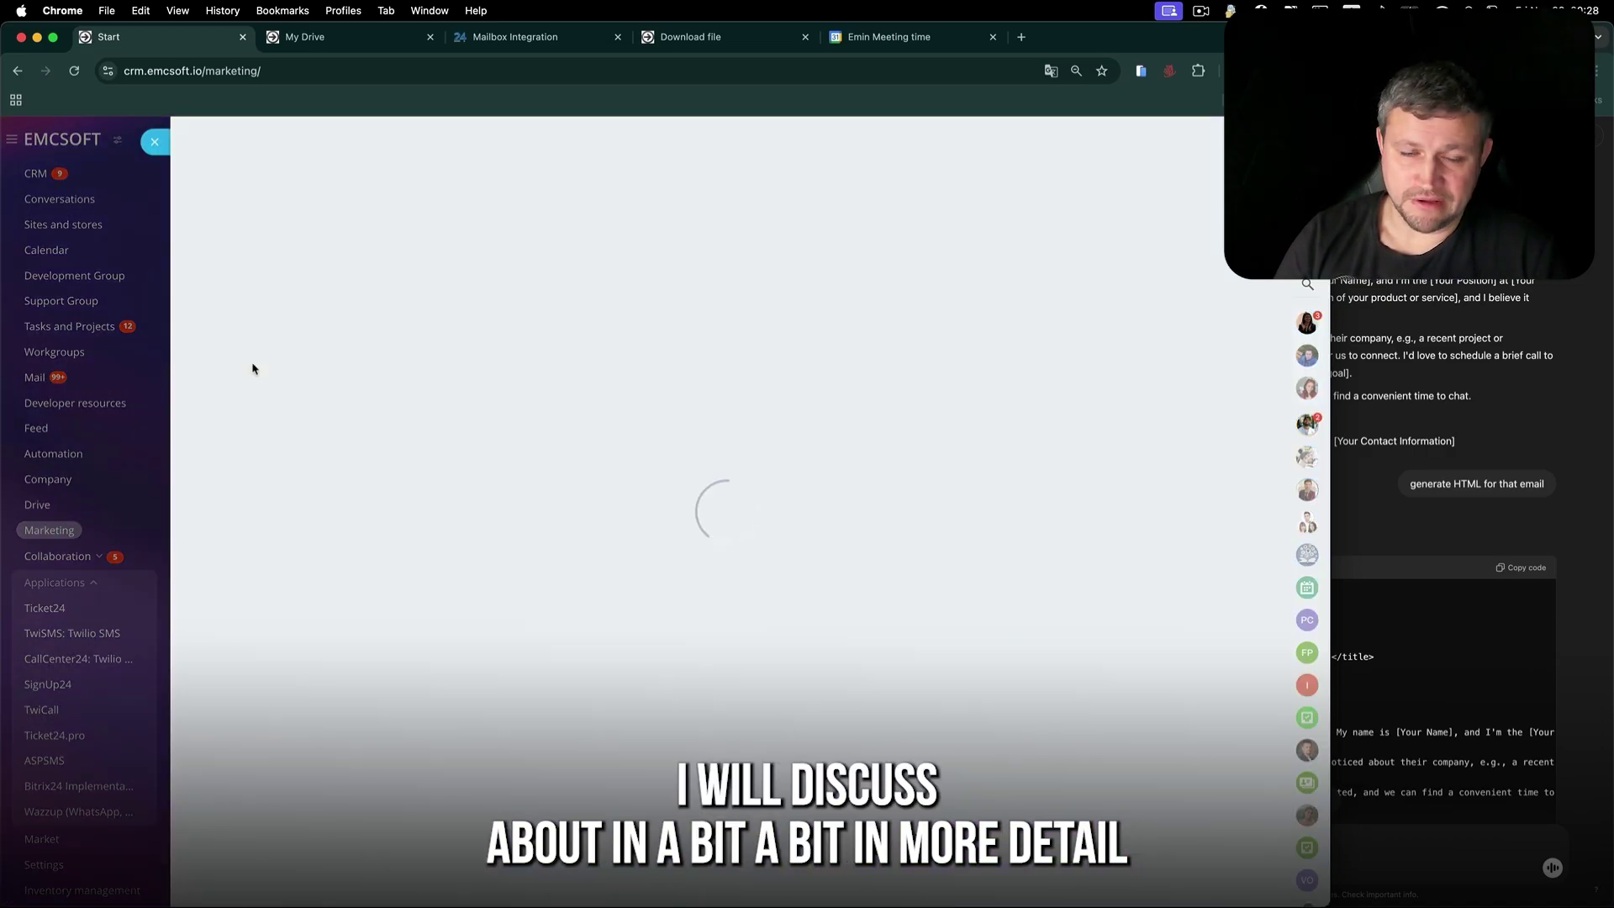
click(310, 508)
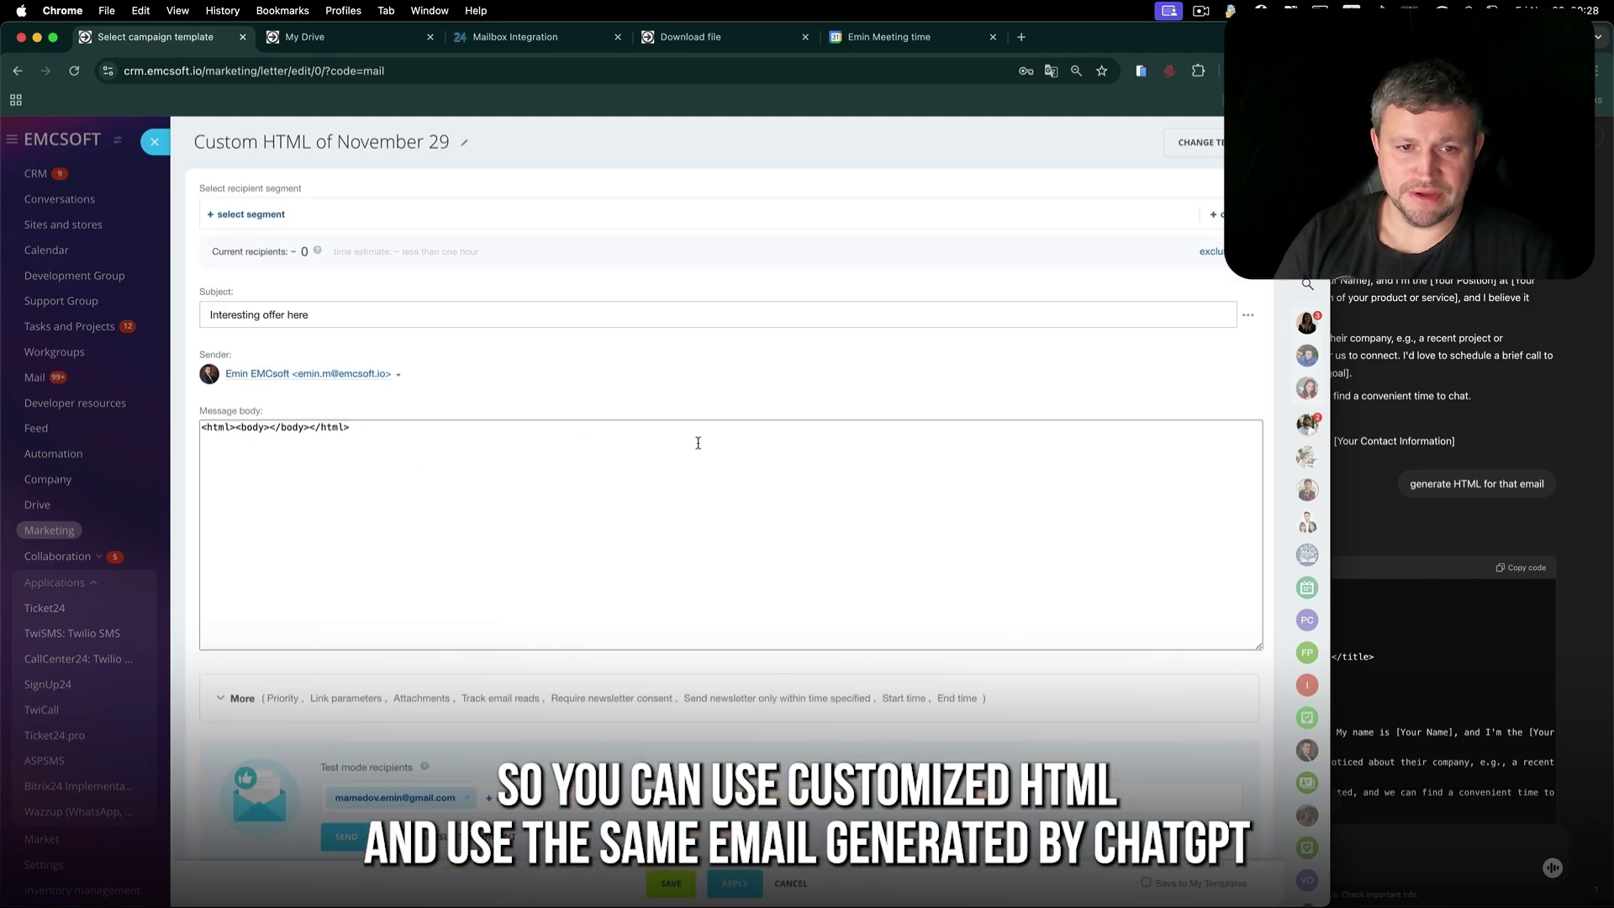
- Copy the HTML email generated by ChatGPT and paste it into the campaign's message body
click(1512, 627)
click(1519, 570)
click(445, 458)
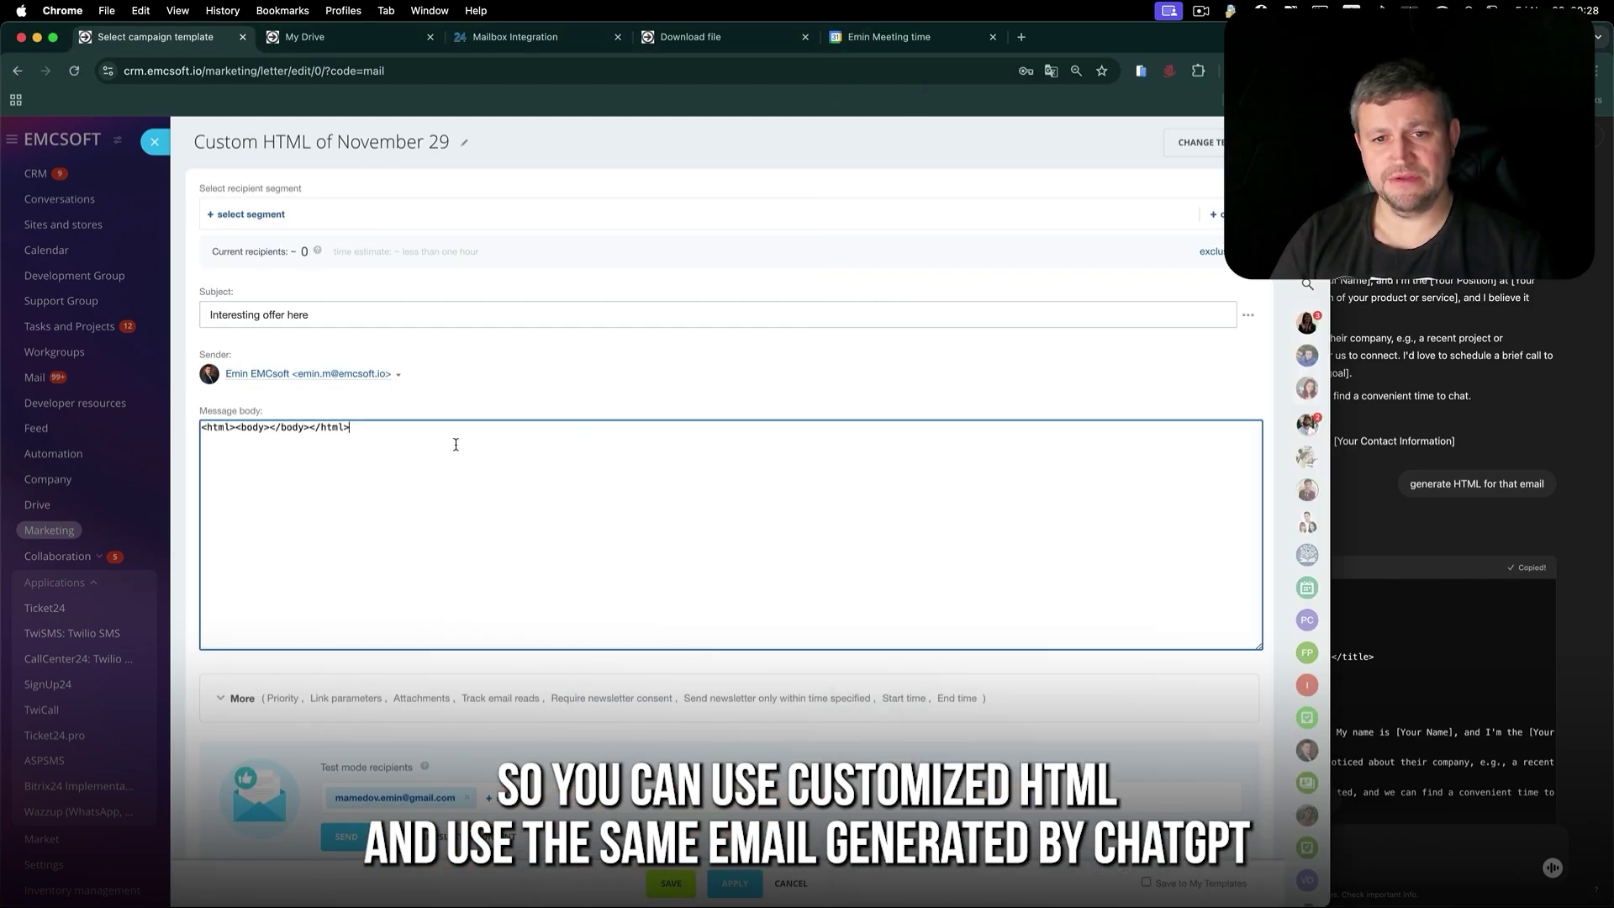
key(super+v)
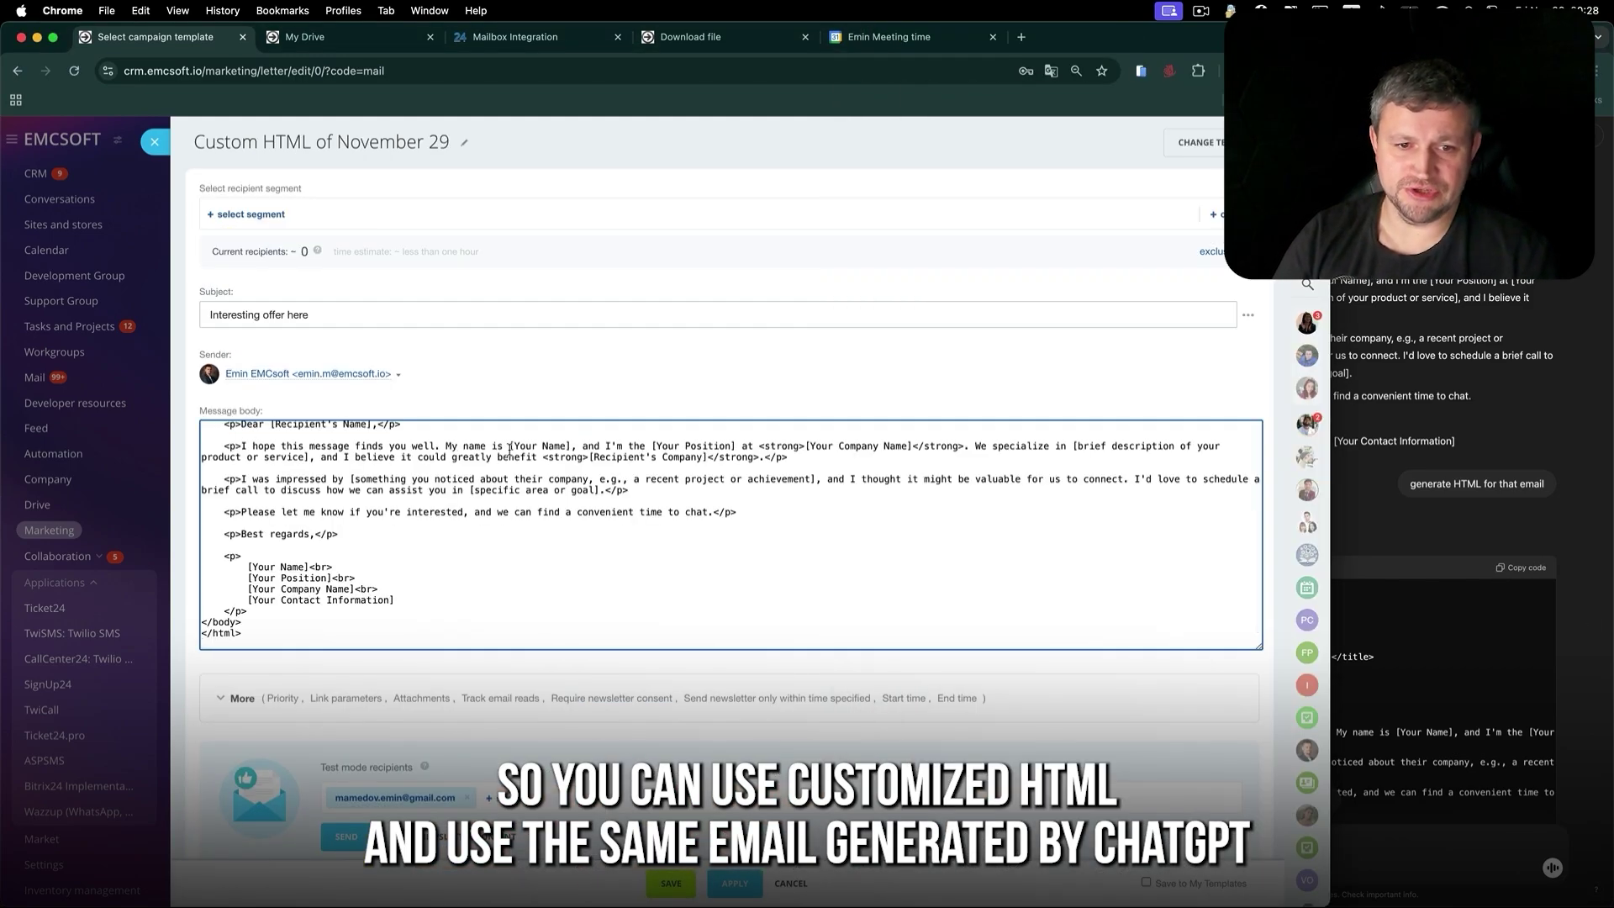
- View the campaign's available senders, then examine its subject, recipient segment and test sending options
scroll(510, 448, down, 2)
click(324, 303)
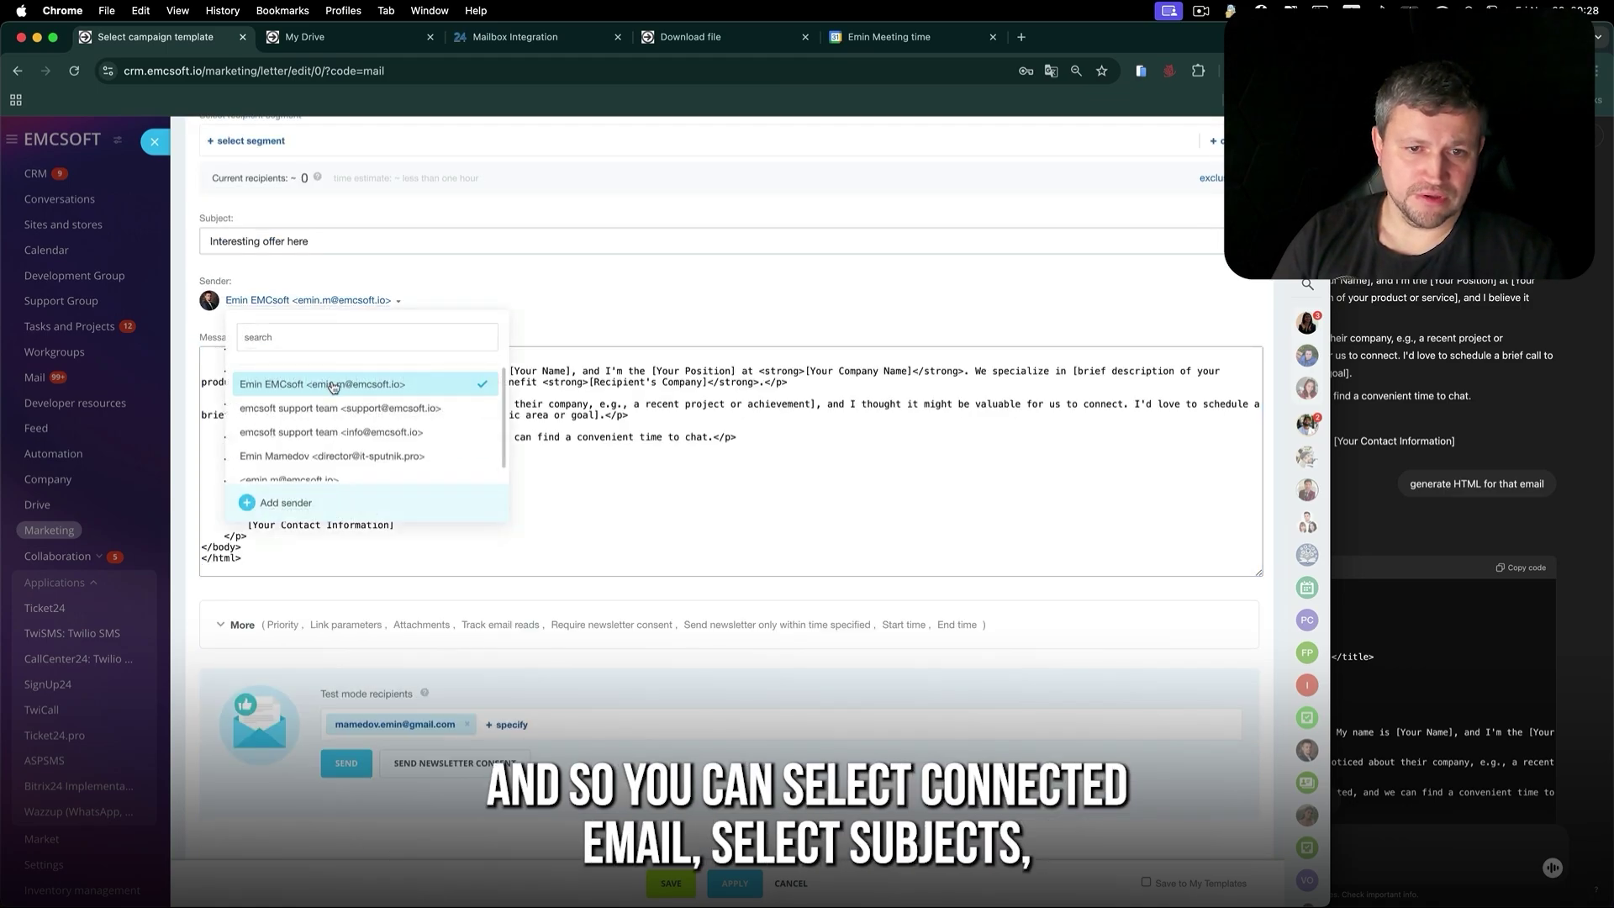
click(420, 267)
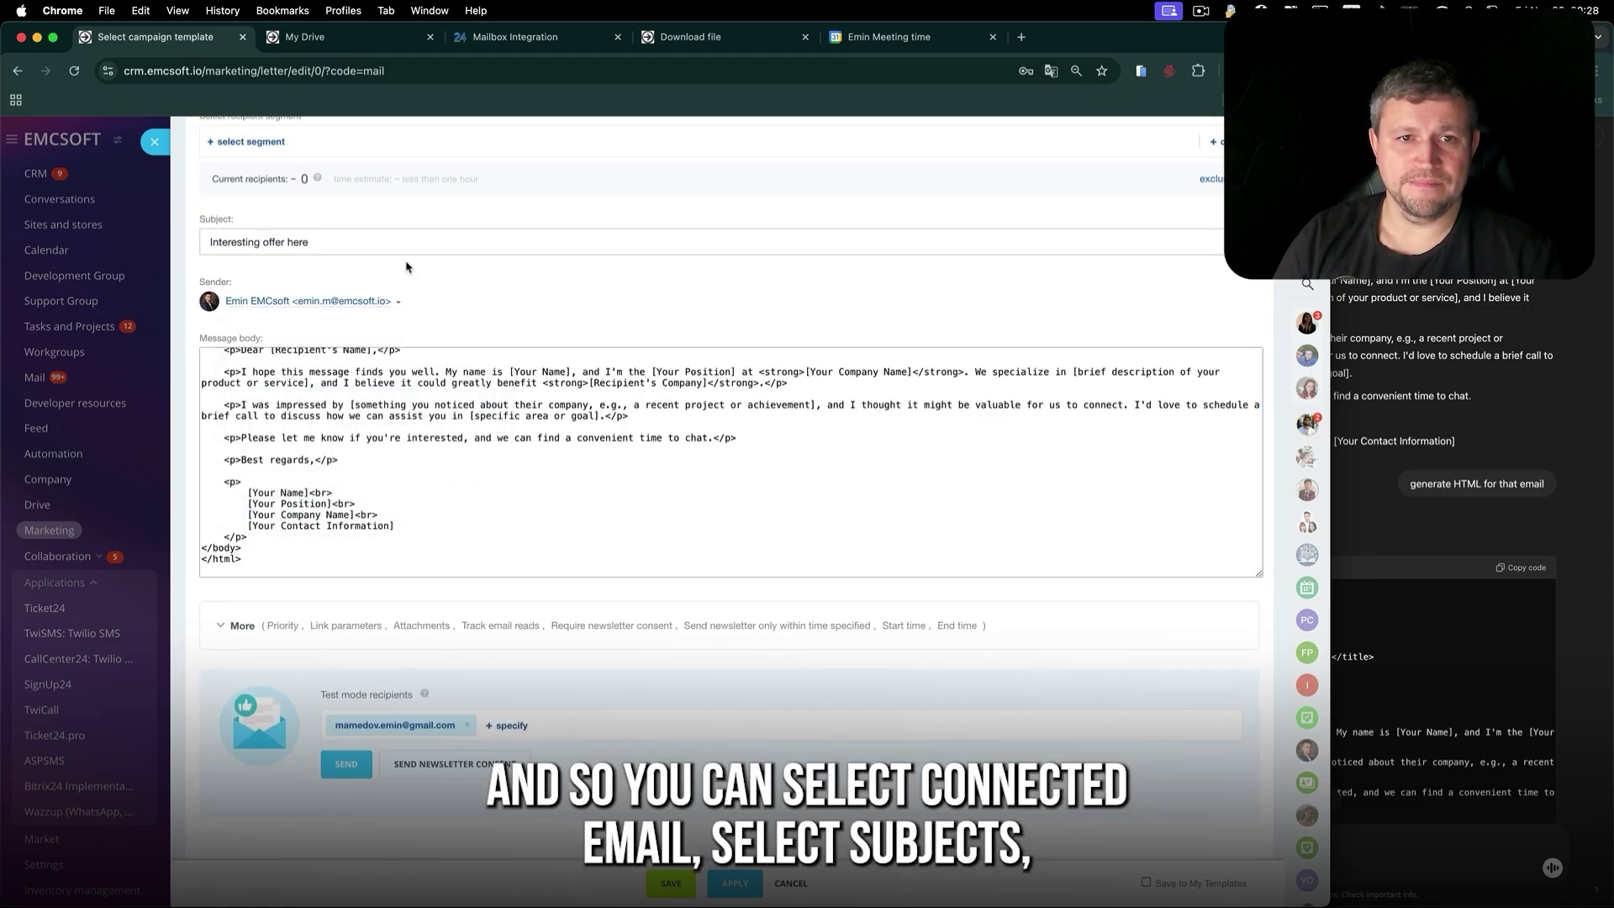
scroll(404, 261, up, 2)
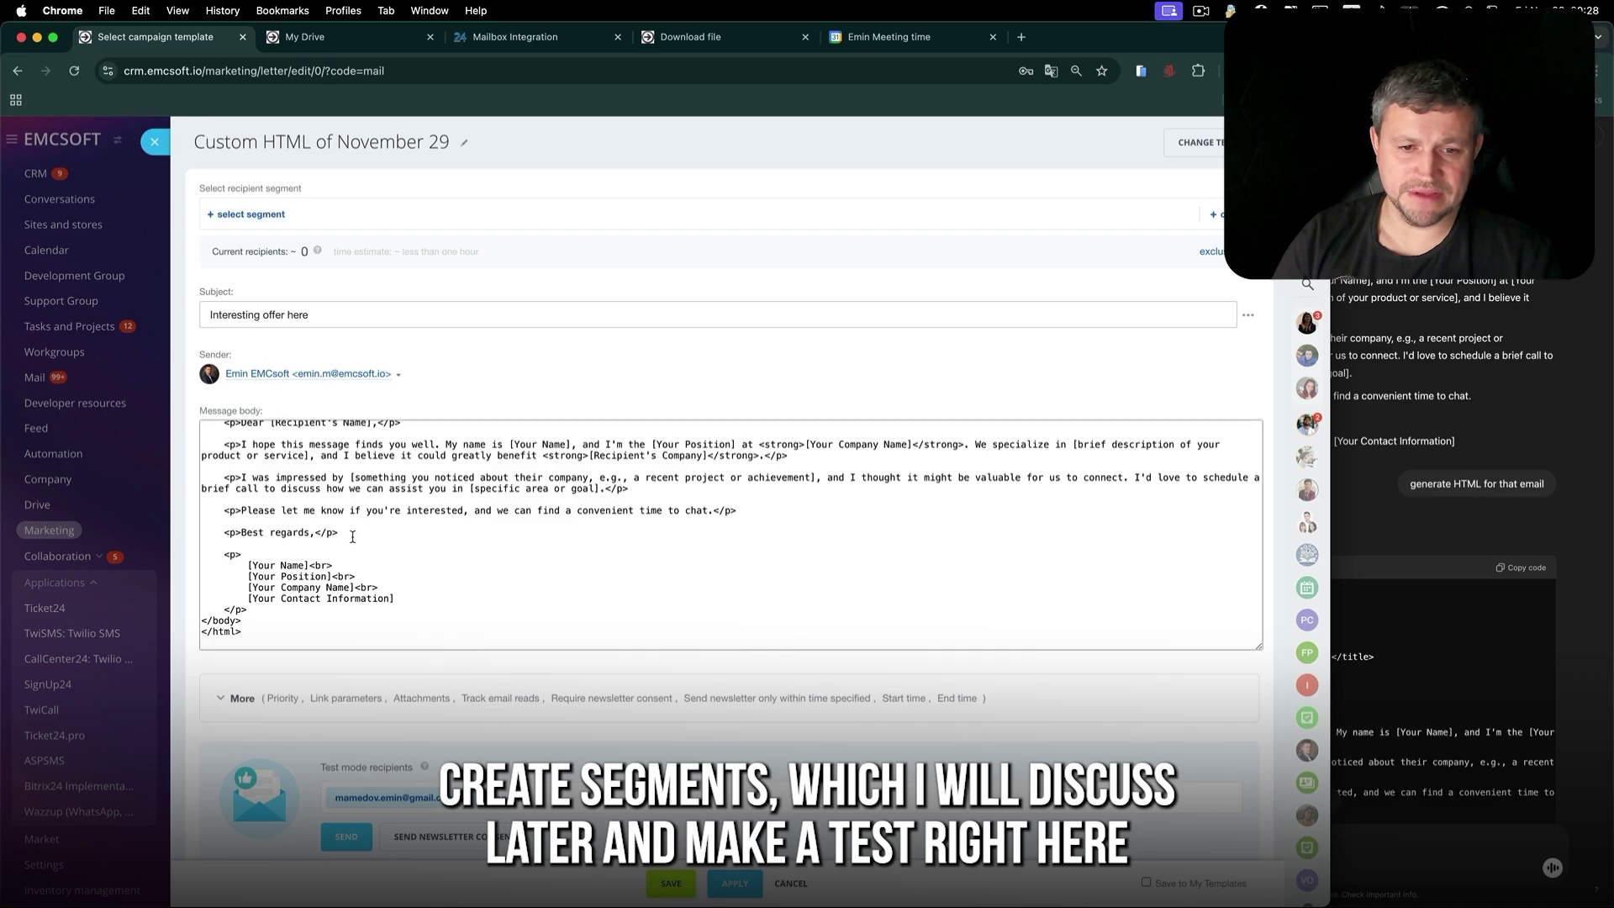
scroll(352, 536, down, 2)
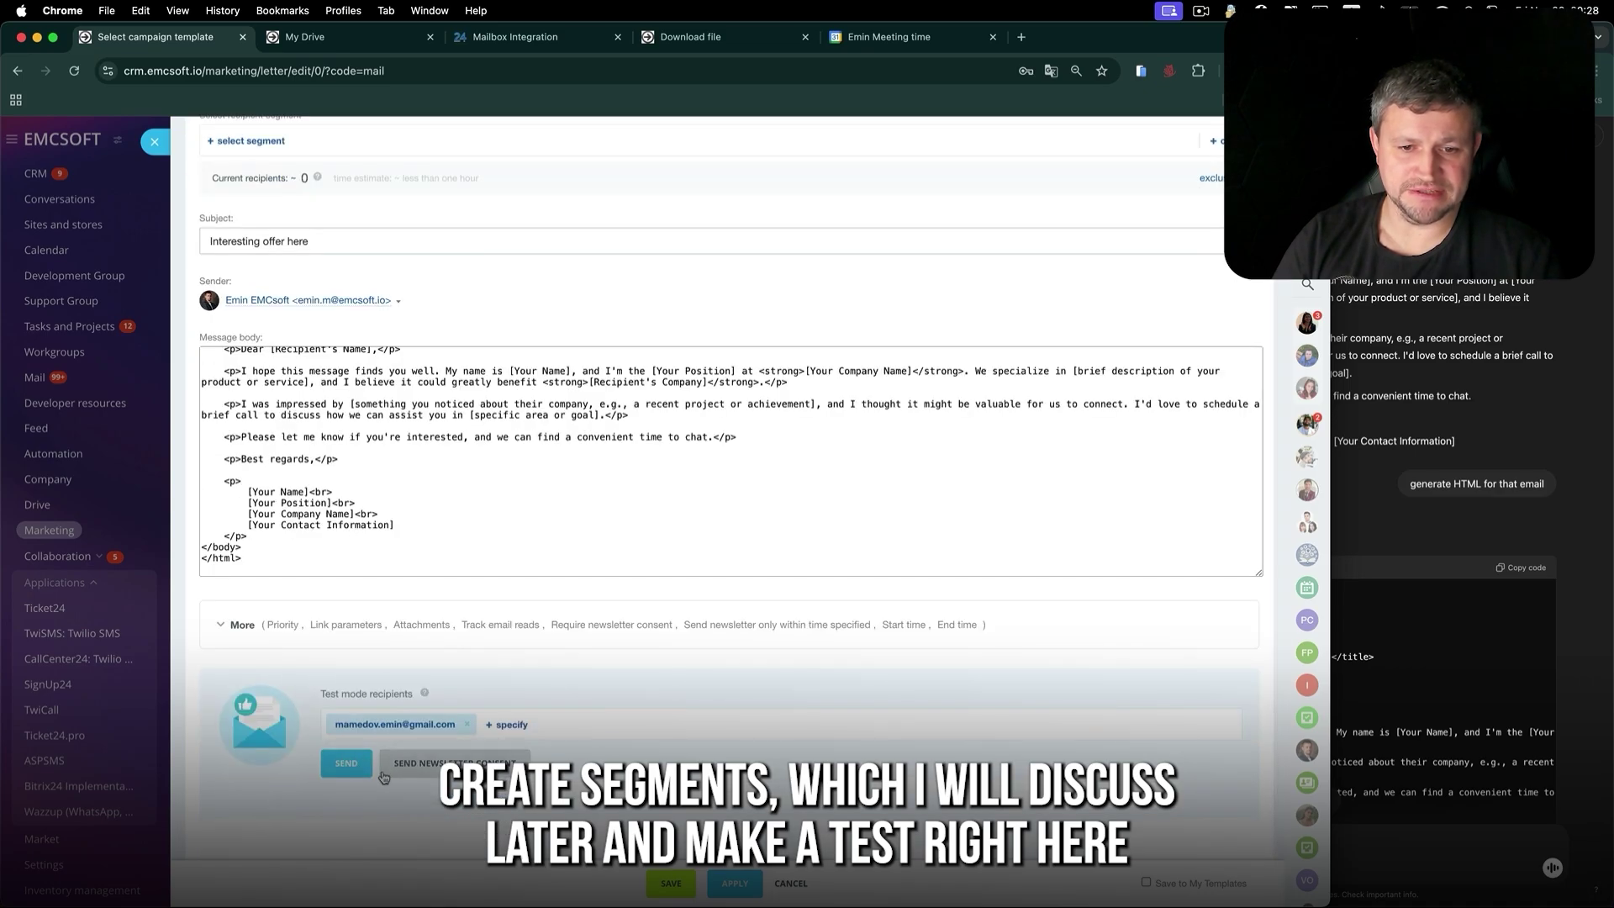
- Expand the campaign's additional settings, review link parameters, attachments and consent, and close the campaign without saving
click(242, 625)
scroll(355, 679, down, 8)
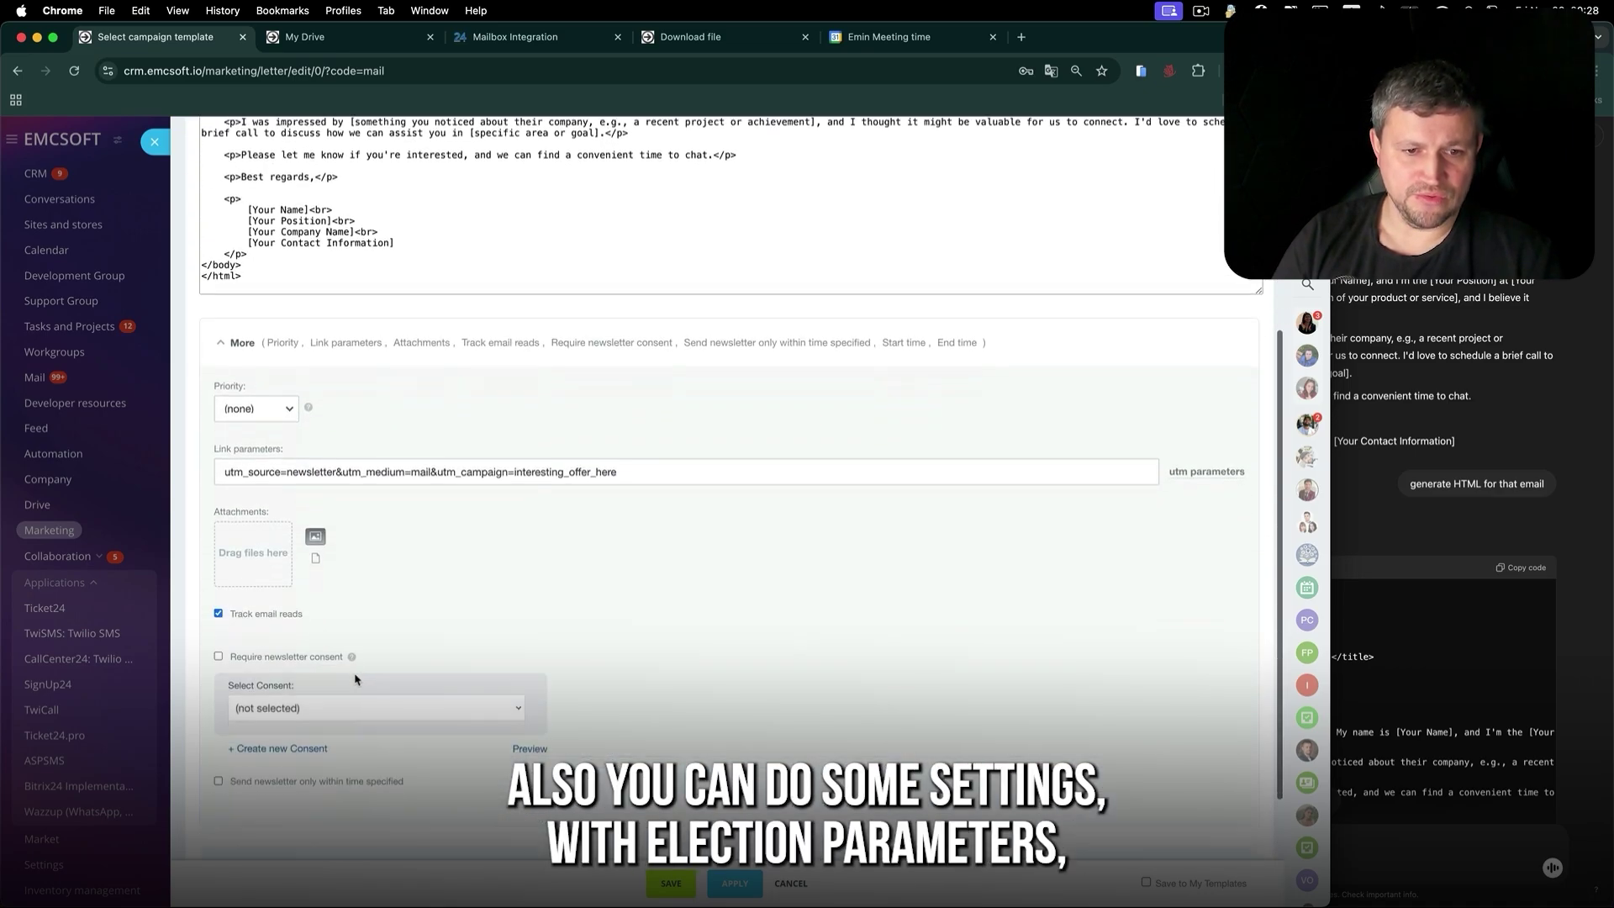
scroll(298, 393, down, 1)
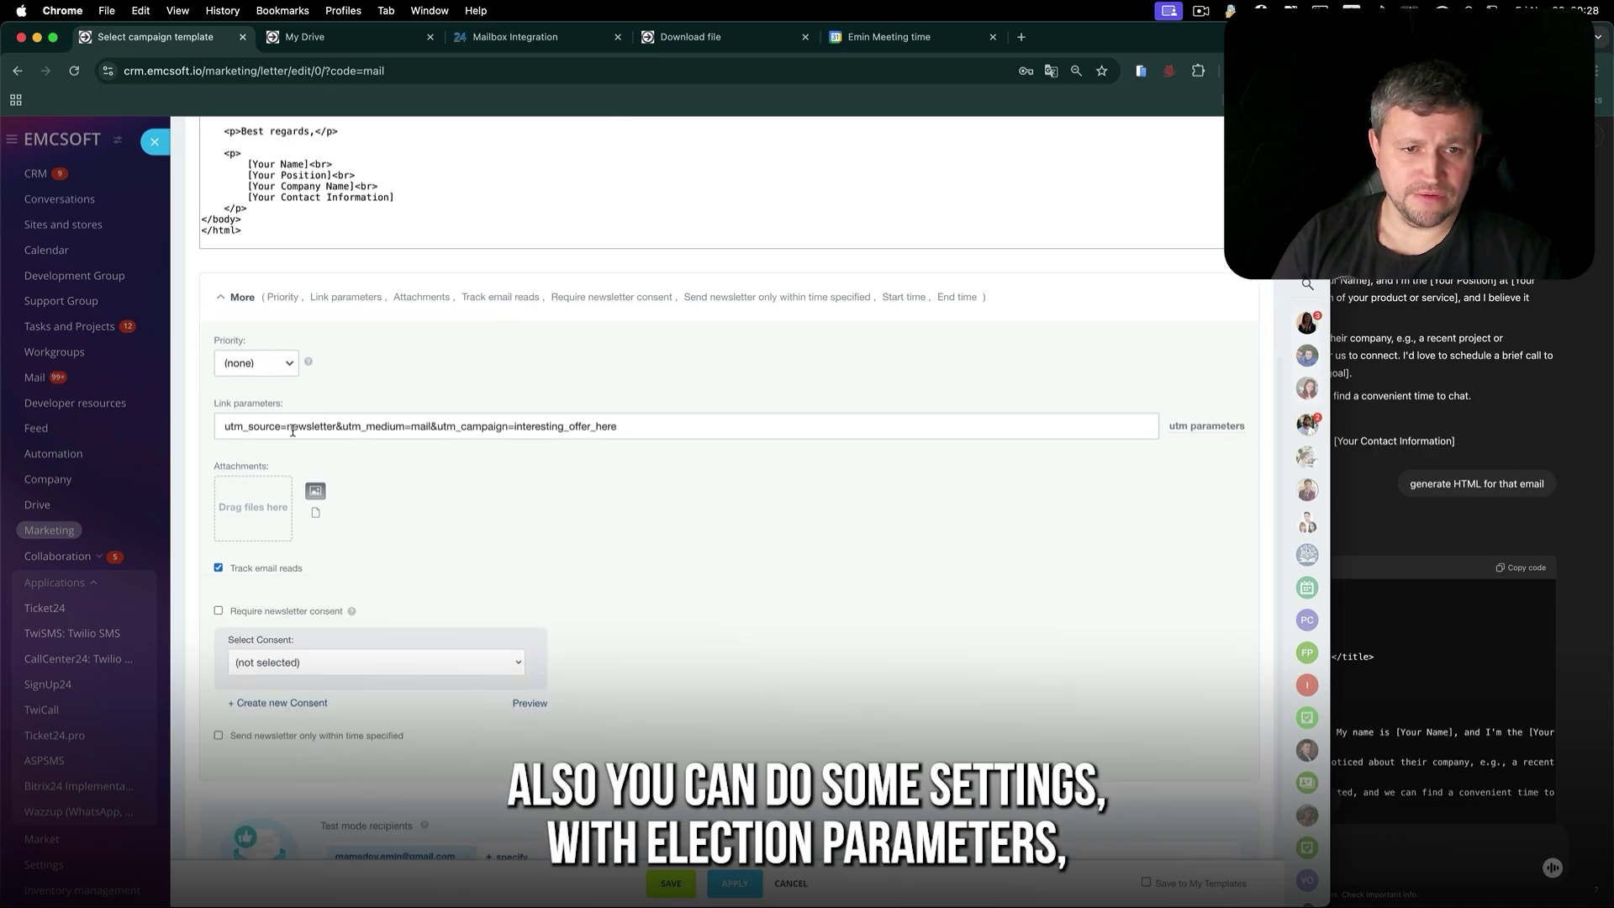
scroll(290, 554, down, 3)
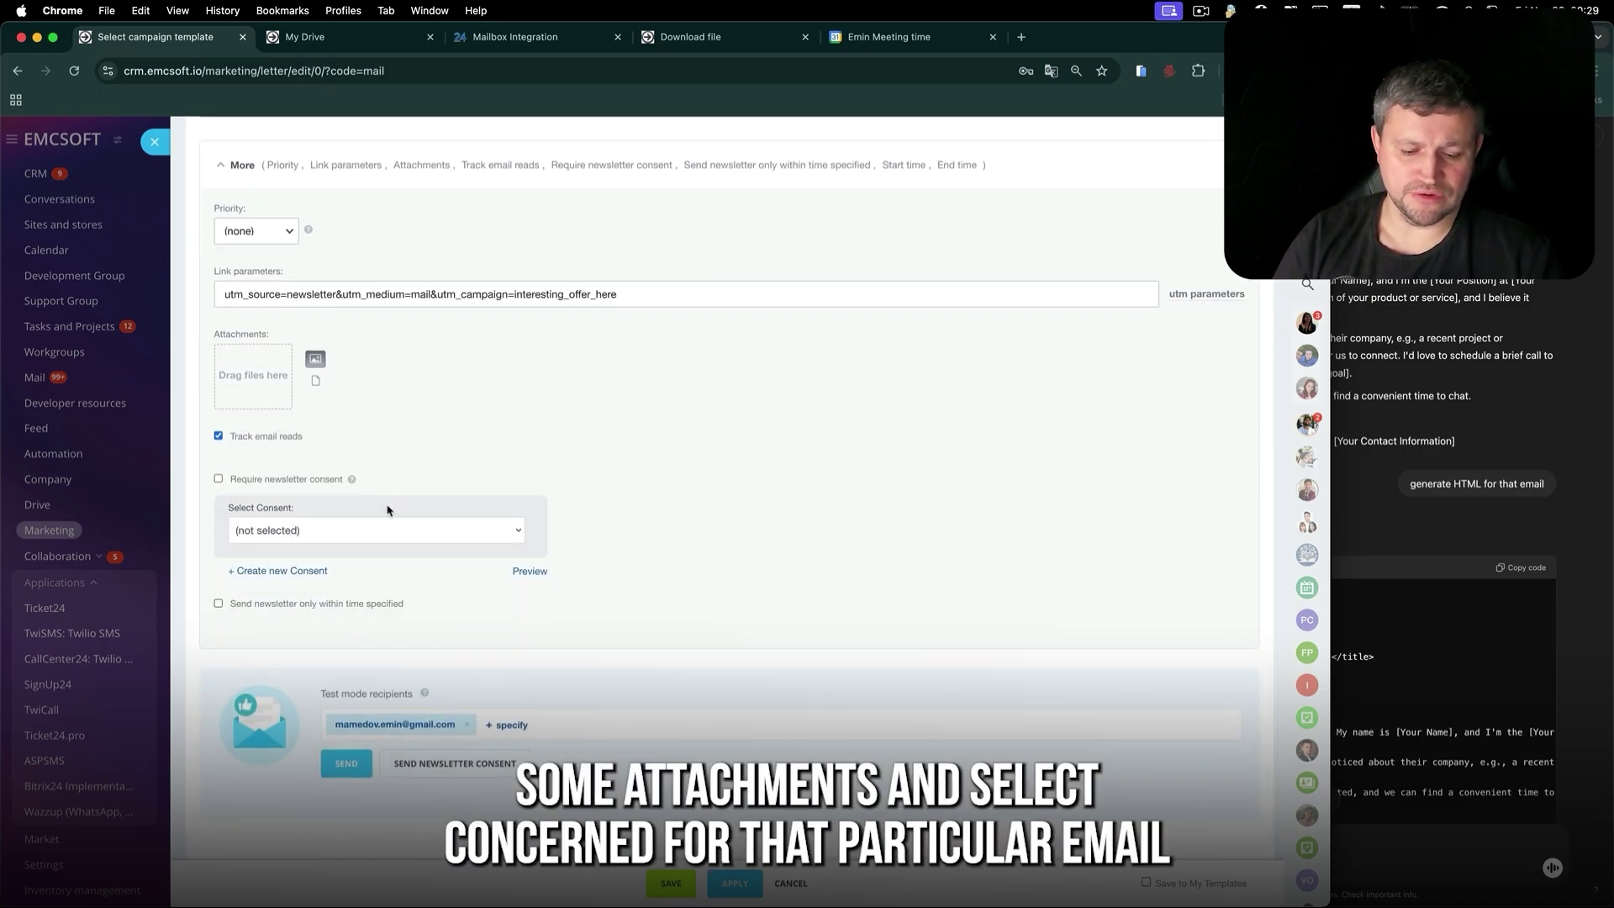
click(158, 139)
click(693, 555)
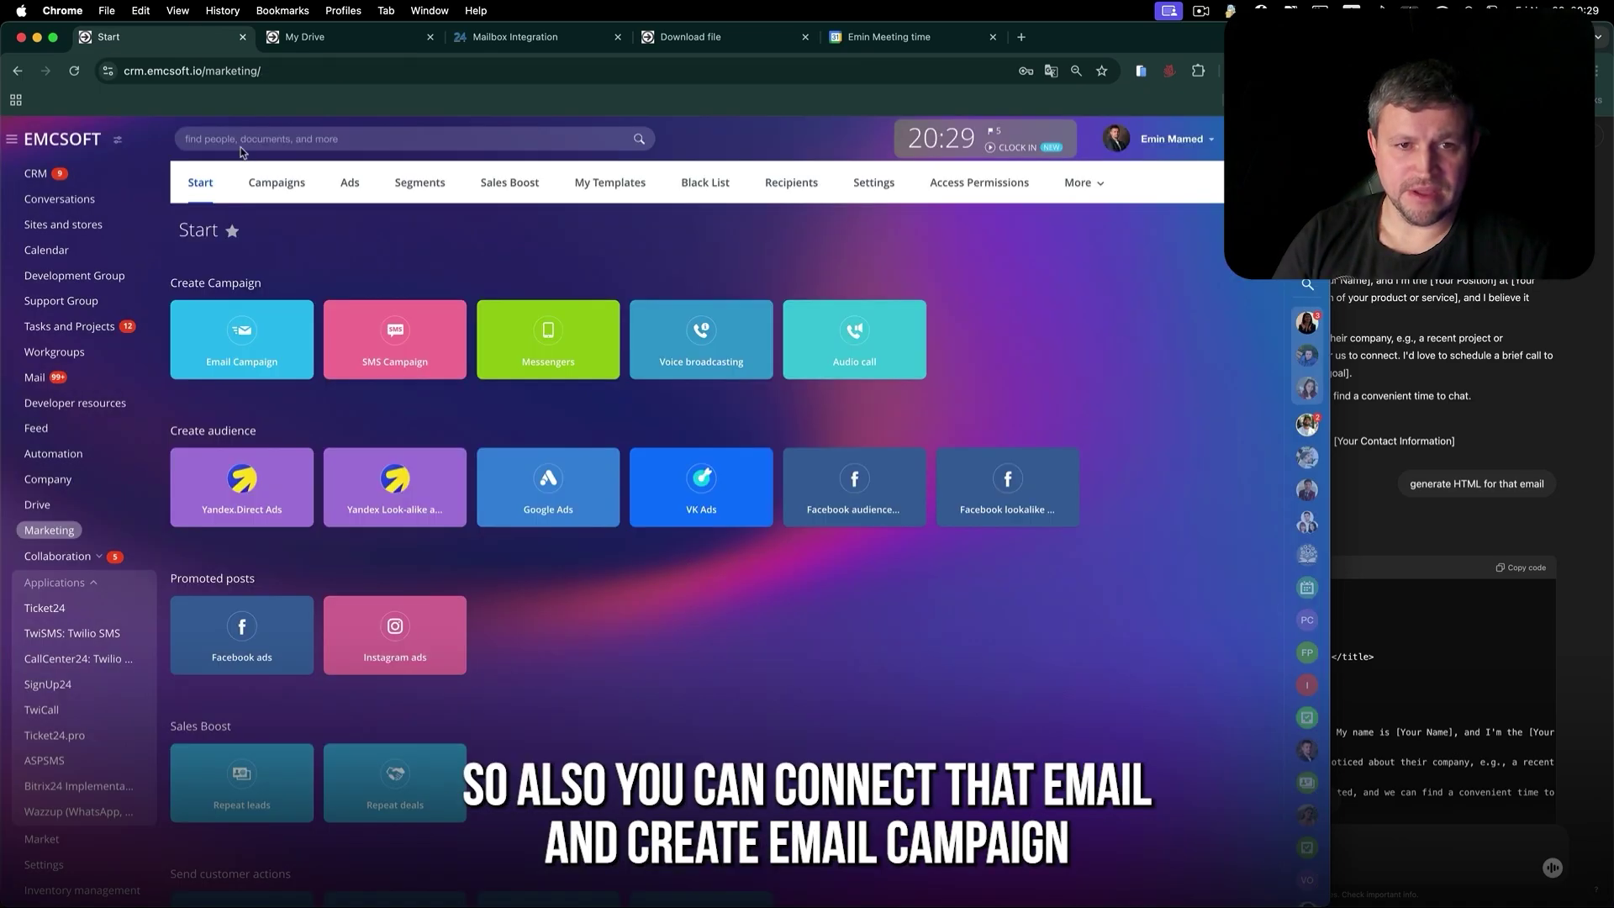
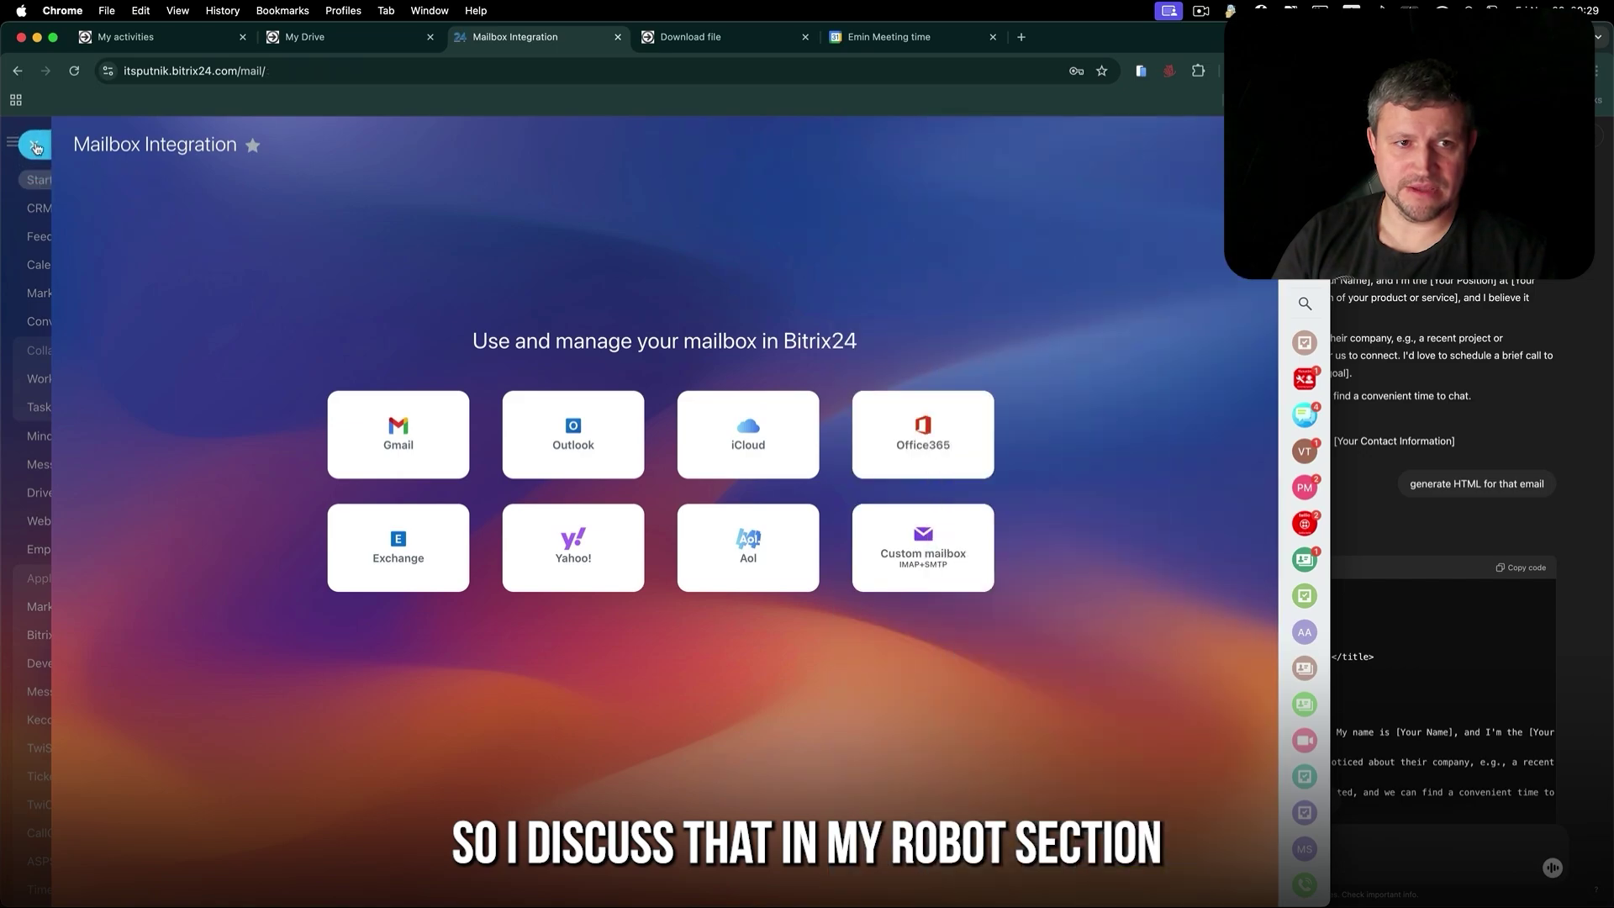
- Close Mailbox Integration in the other Bitrix24 portal and open the automation rules for CRM leads
click(36, 144)
click(37, 212)
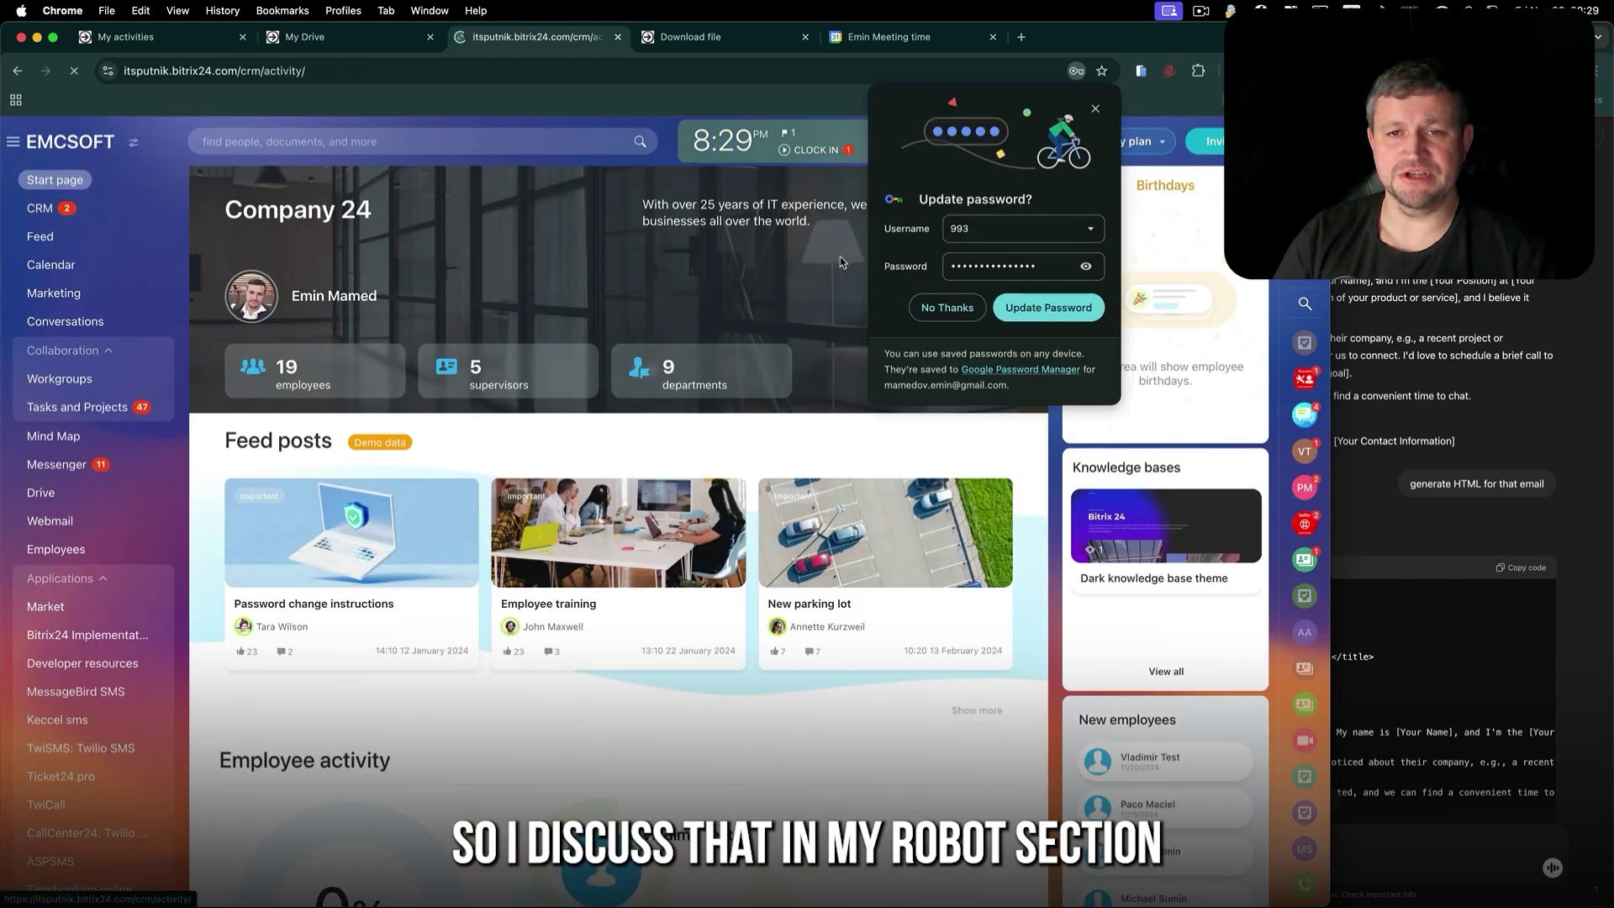
click(343, 195)
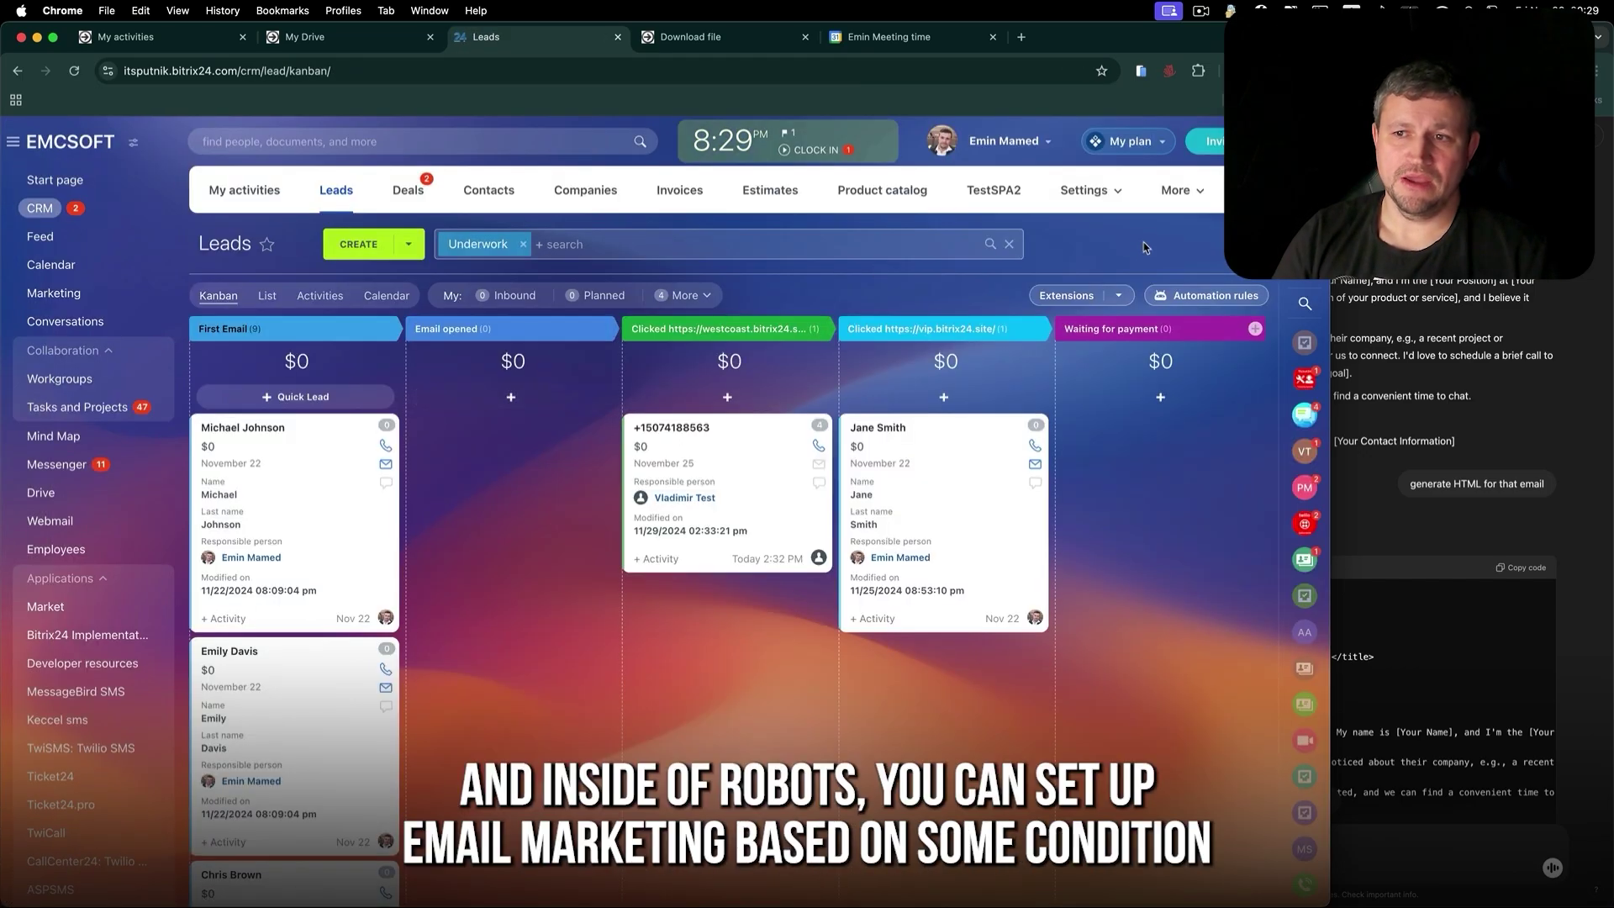
click(1193, 301)
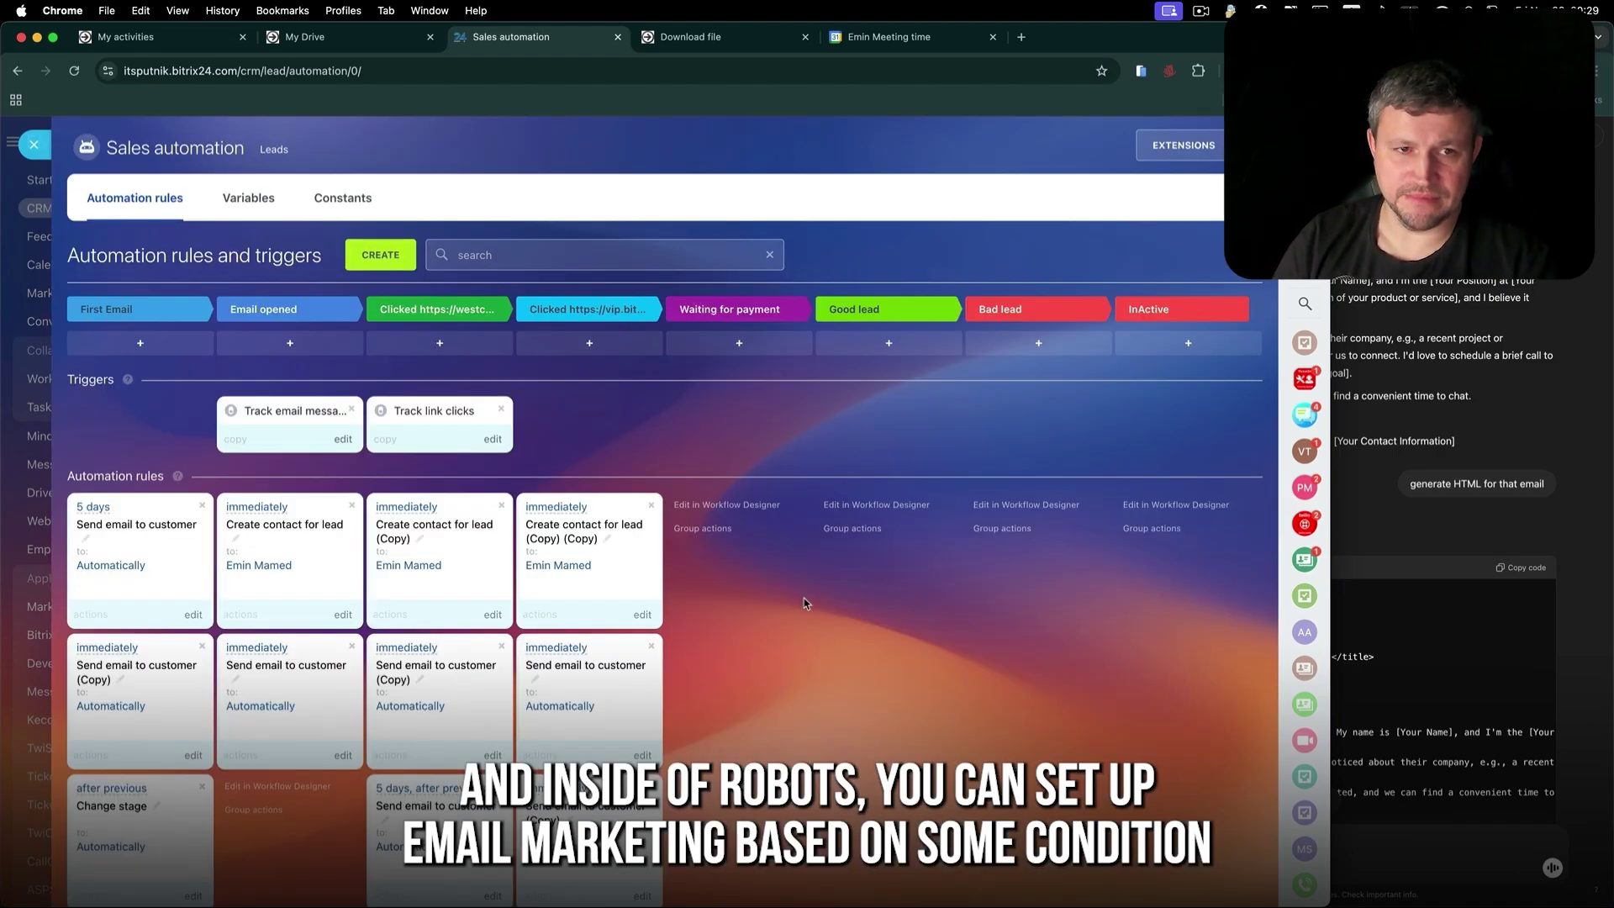
- Open the "Send email to customer" rule under First Email with the 5 days delay, examine its email body and links, and close it
scroll(803, 603, down, 3)
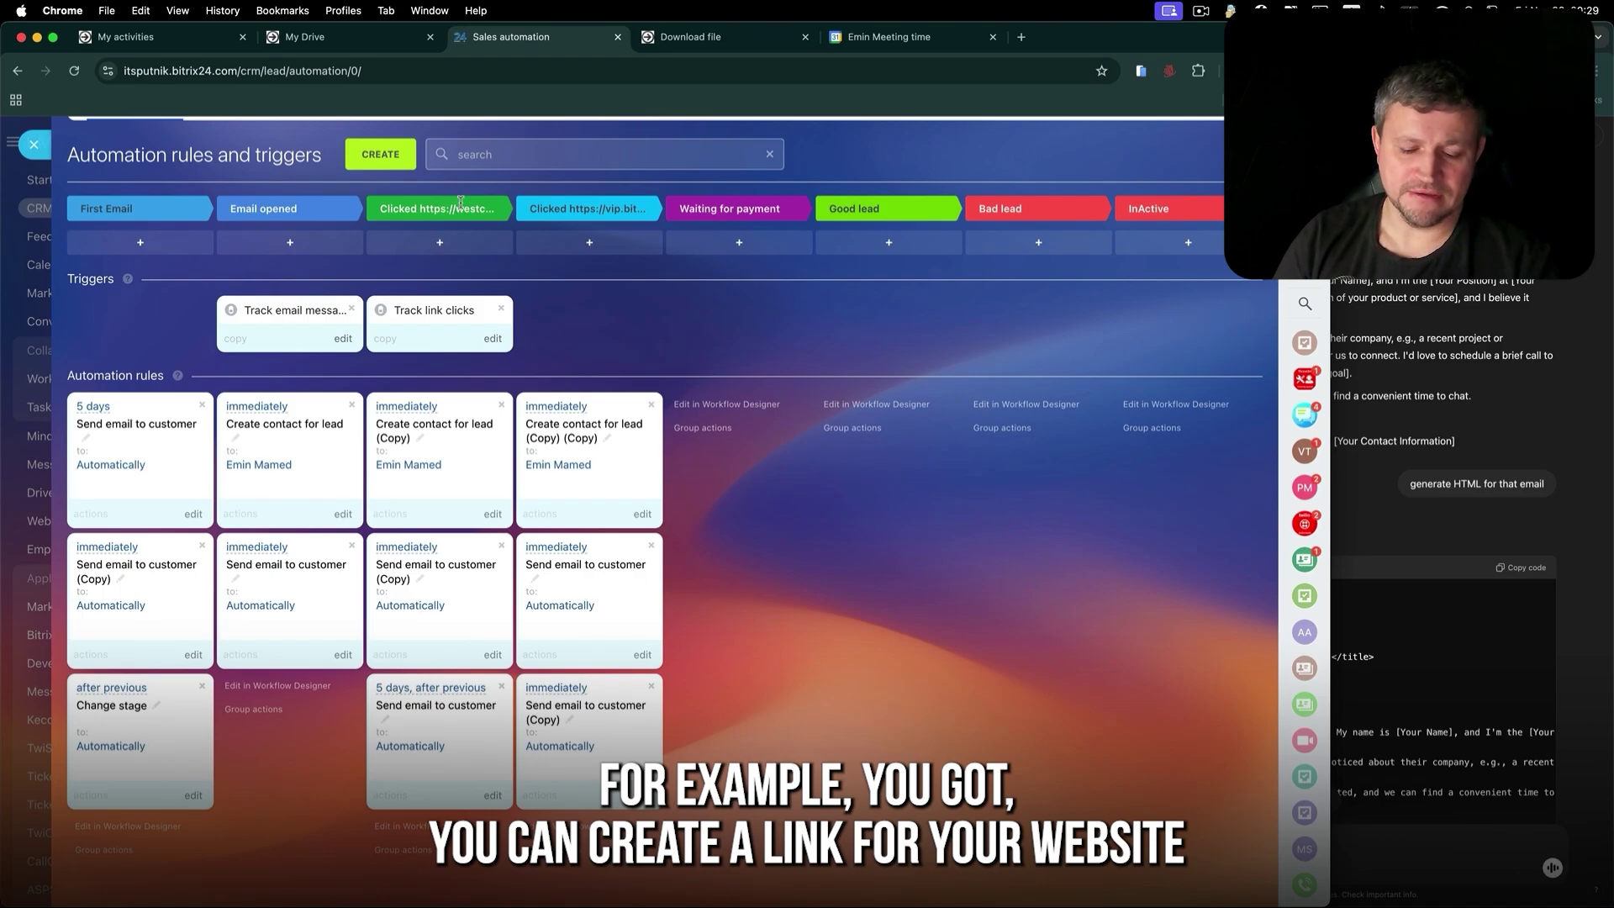
click(194, 514)
scroll(378, 368, down, 3)
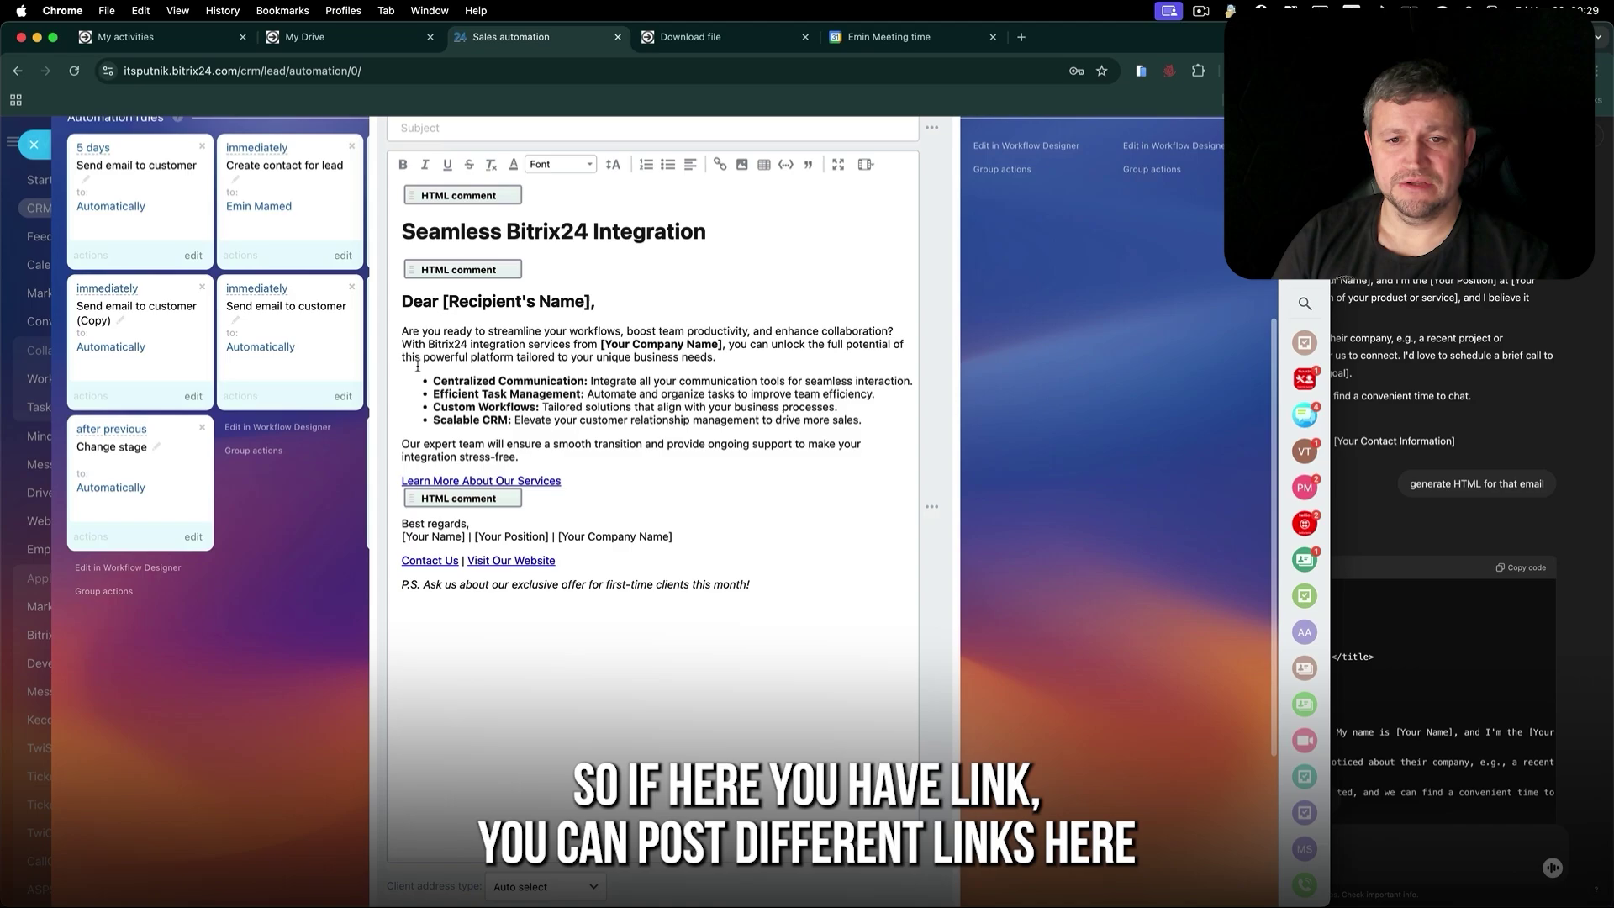
scroll(379, 368, up, 2)
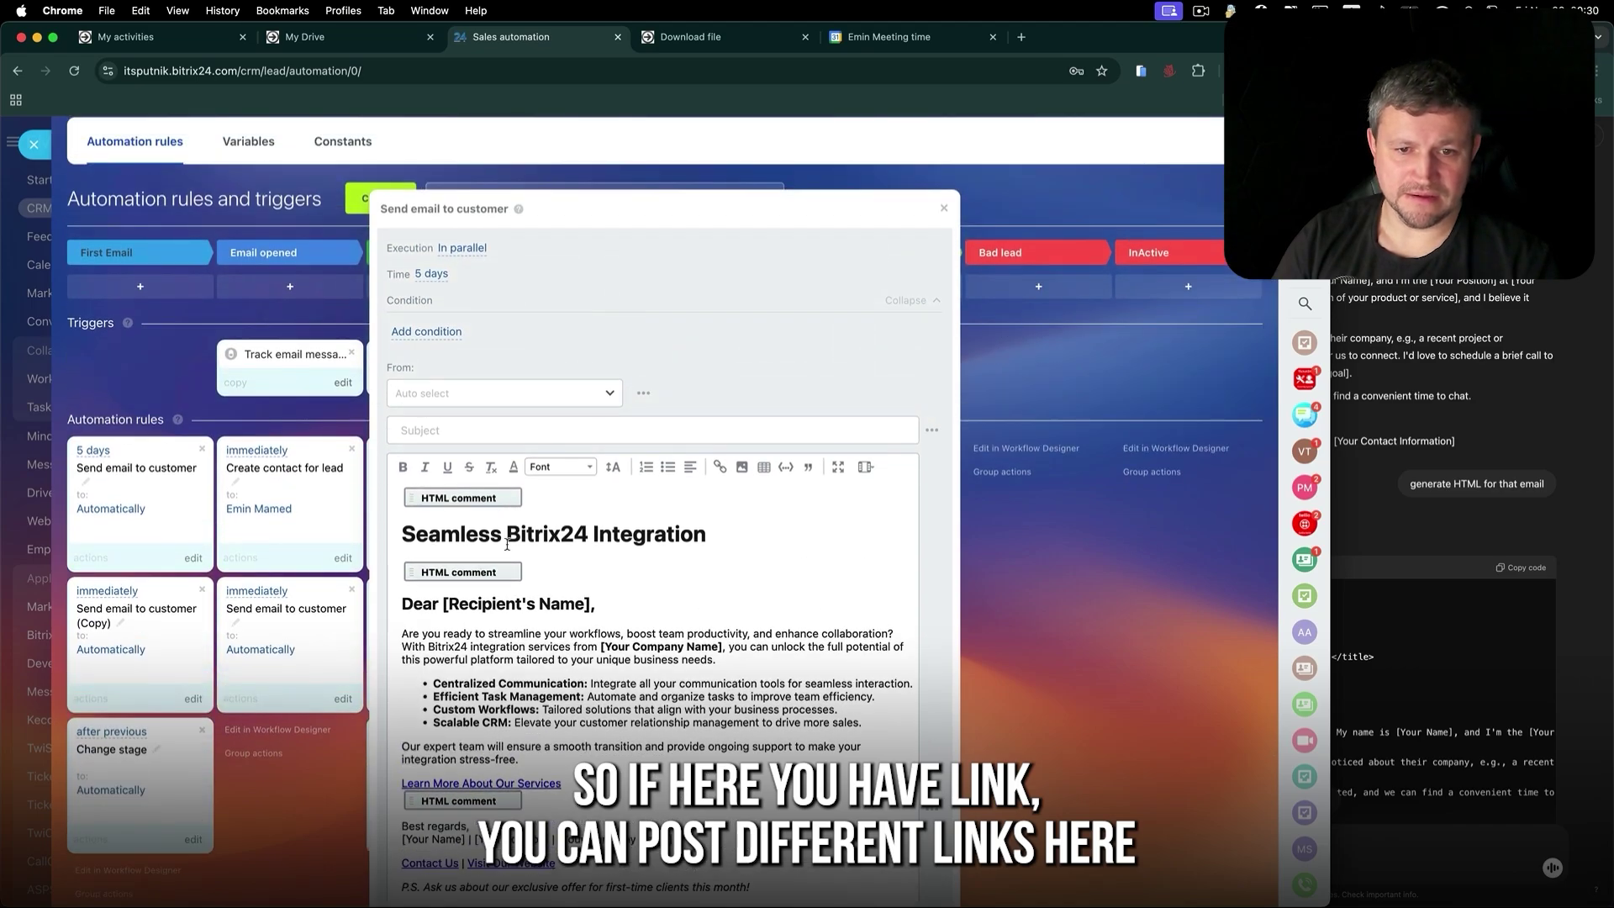
scroll(551, 637, down, 1)
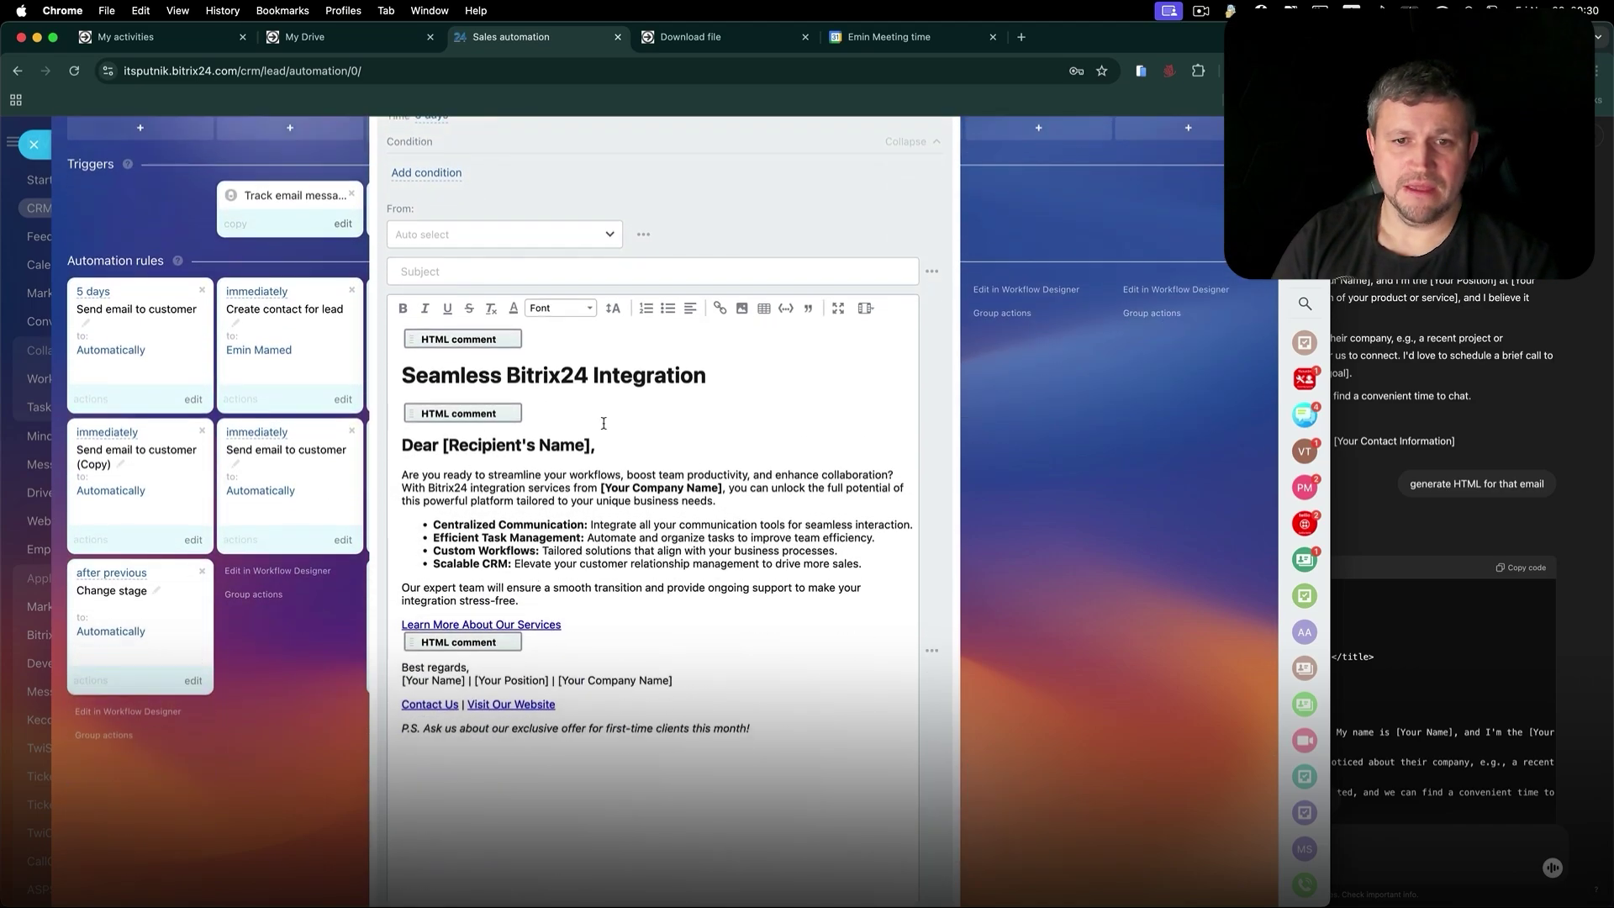
scroll(749, 417, up, 2)
click(943, 263)
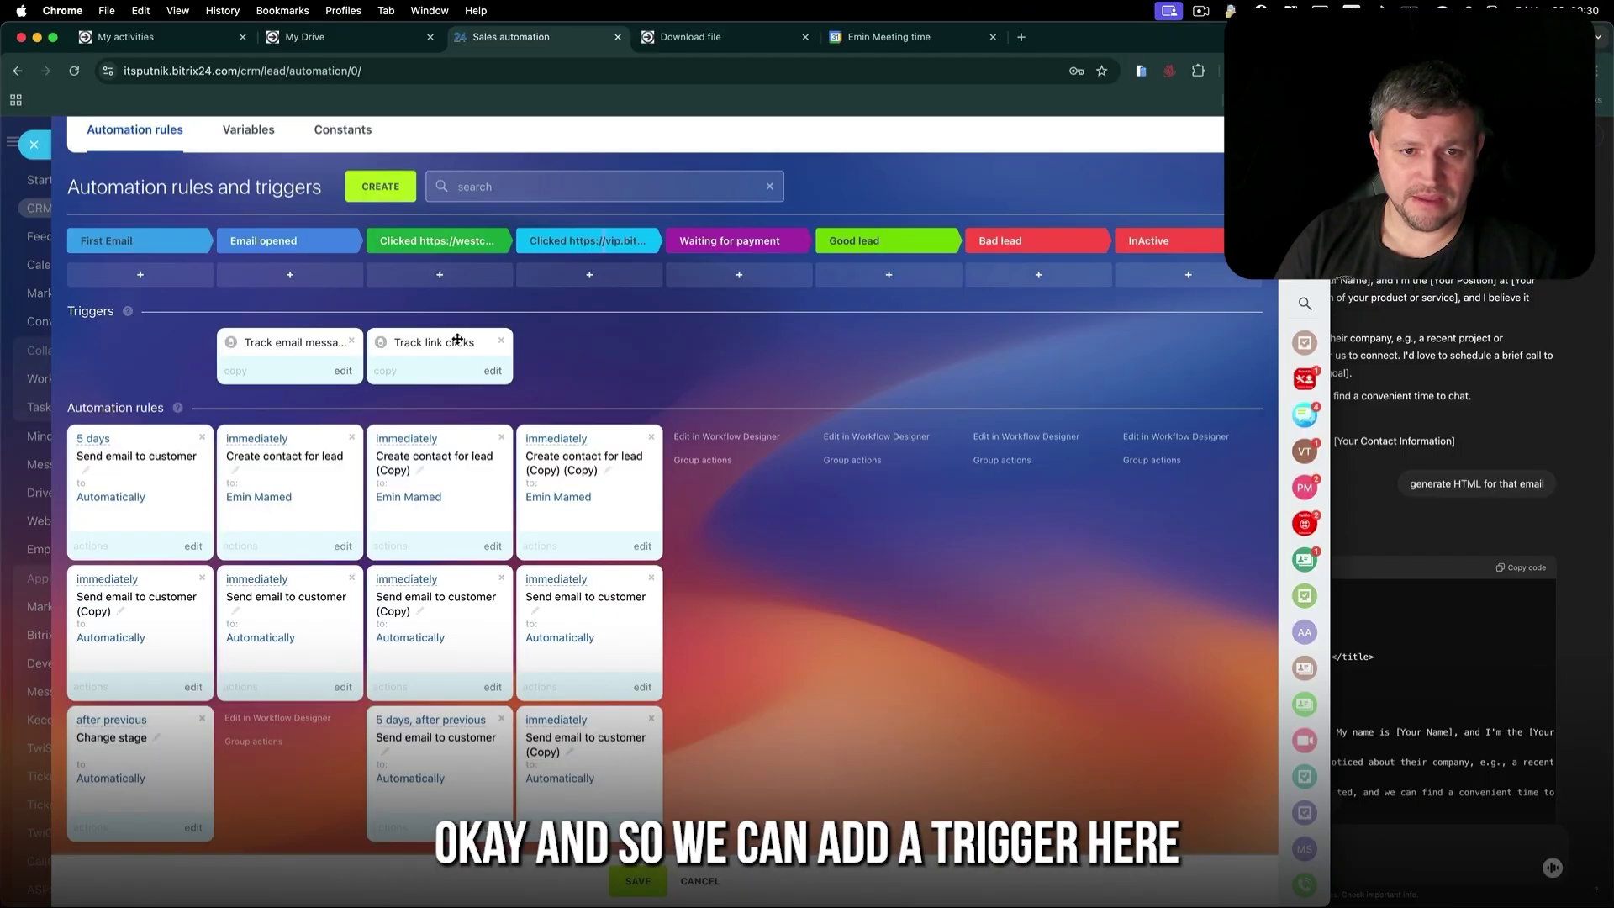
- View the settings of the "Track link clicks" and email message view triggers, closing them without changes
click(460, 338)
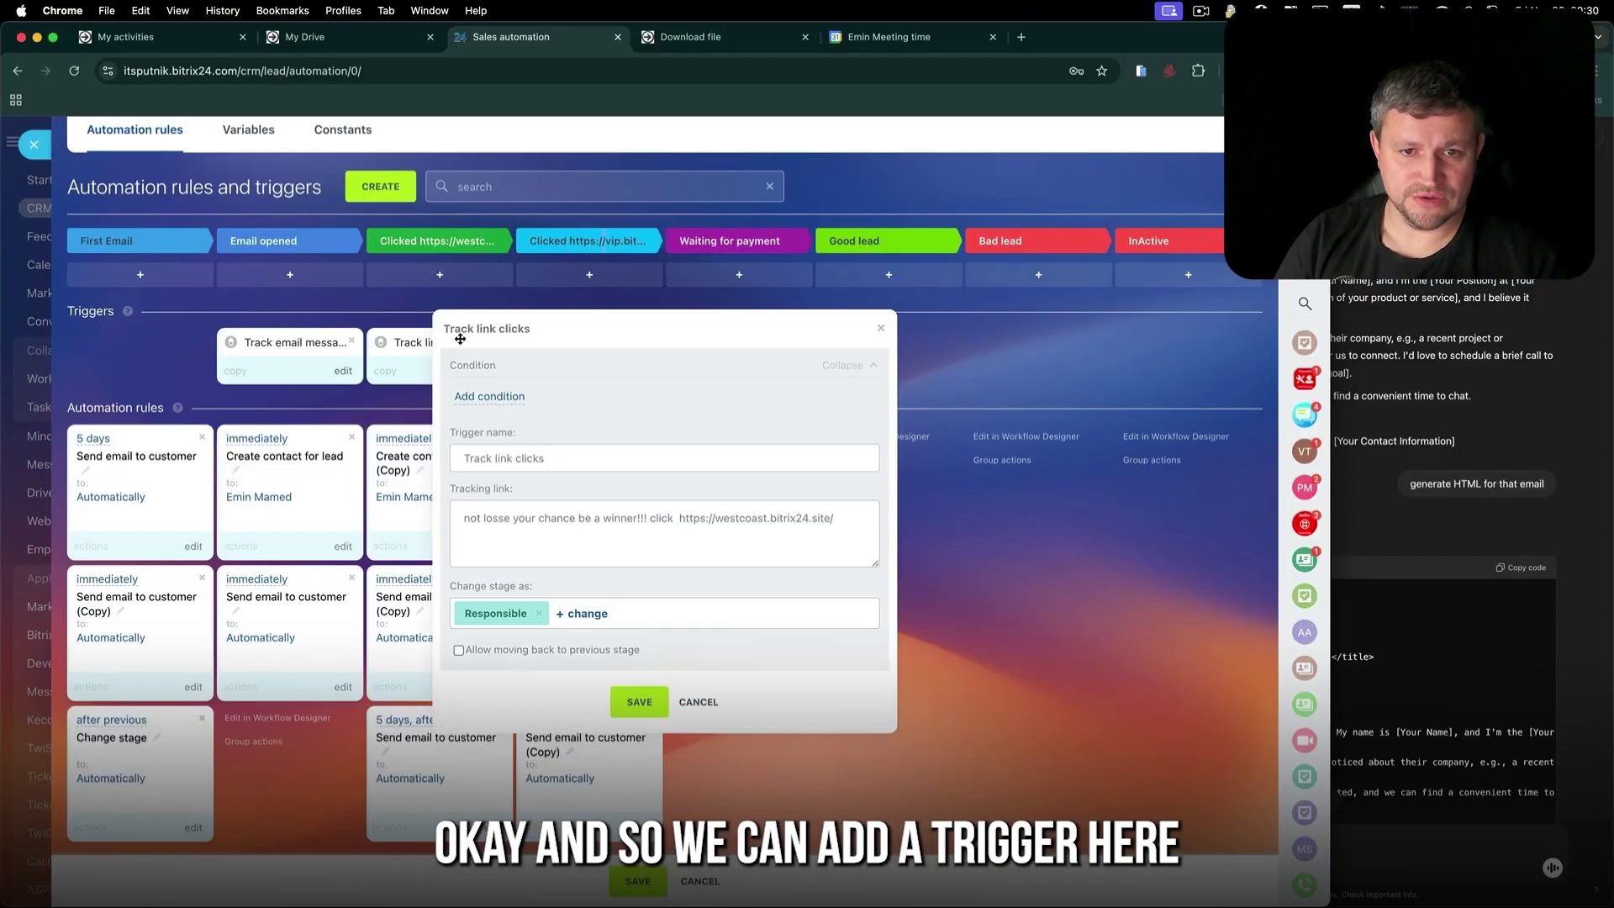
click(698, 702)
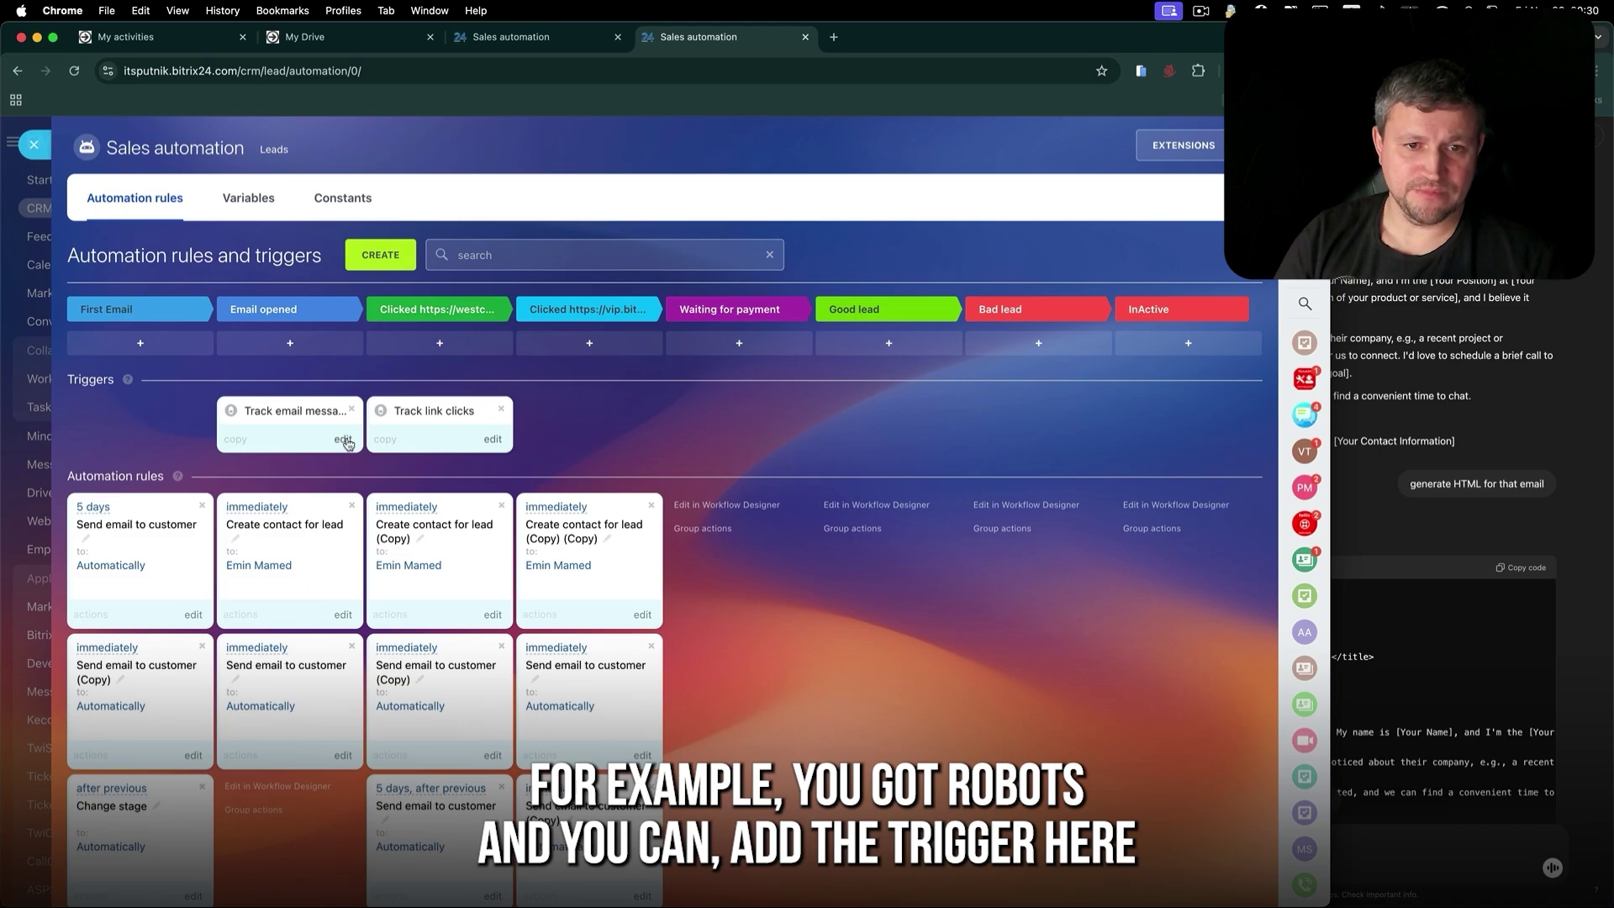
click(345, 440)
key(Escape)
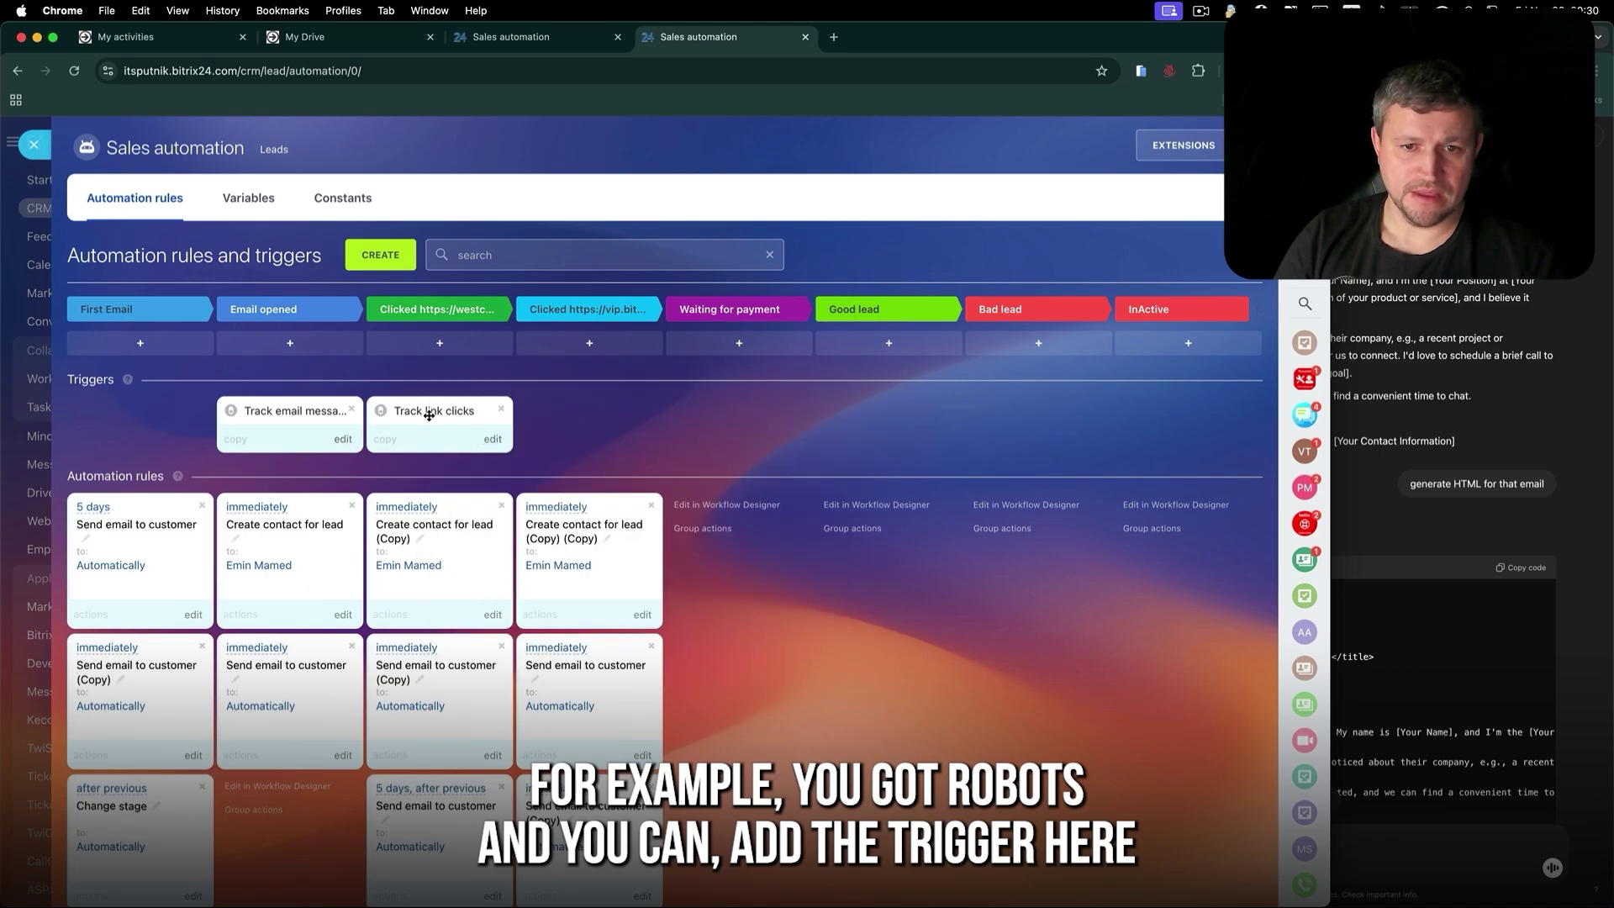
click(344, 440)
click(701, 651)
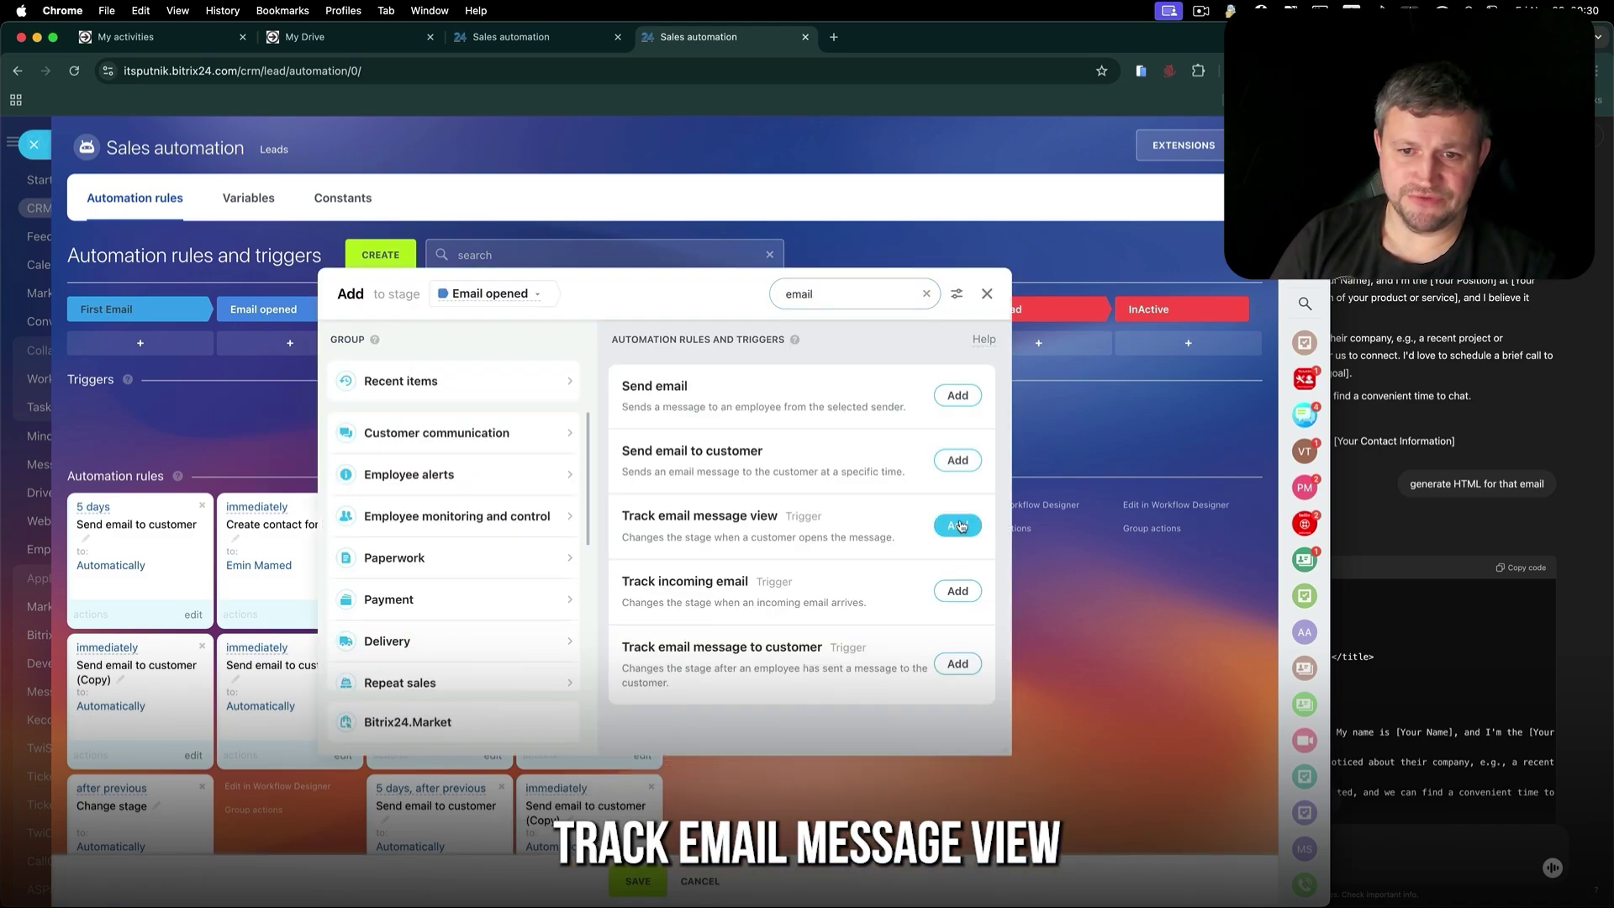
- Add a "Track email message view" trigger to the "Email opened" stage and save its settings
click(959, 525)
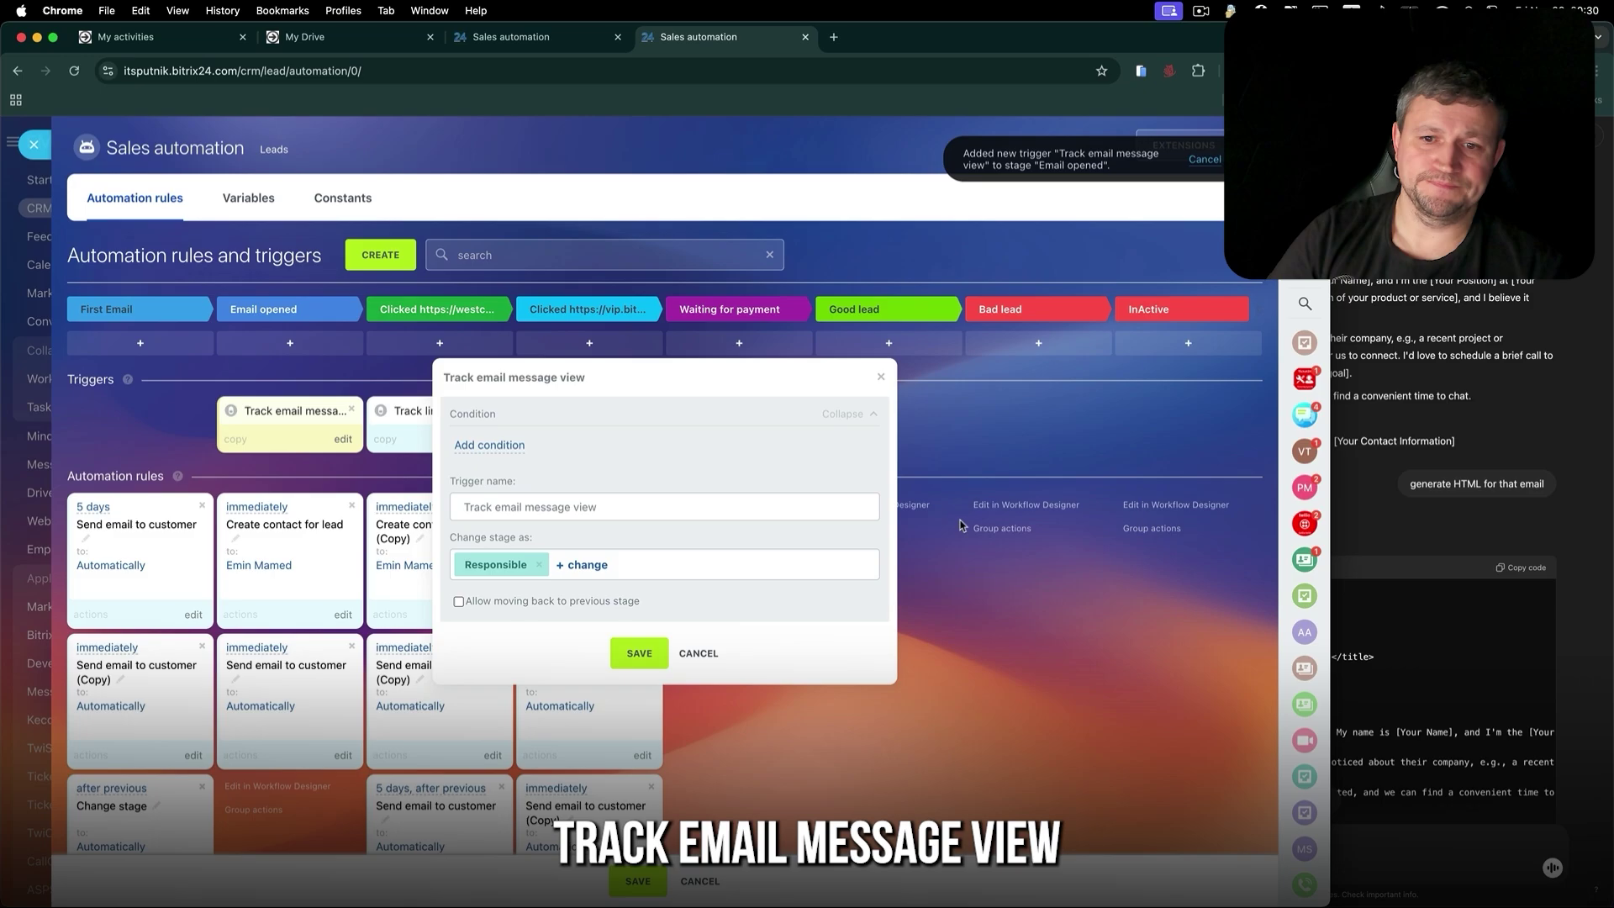
click(637, 654)
click(344, 522)
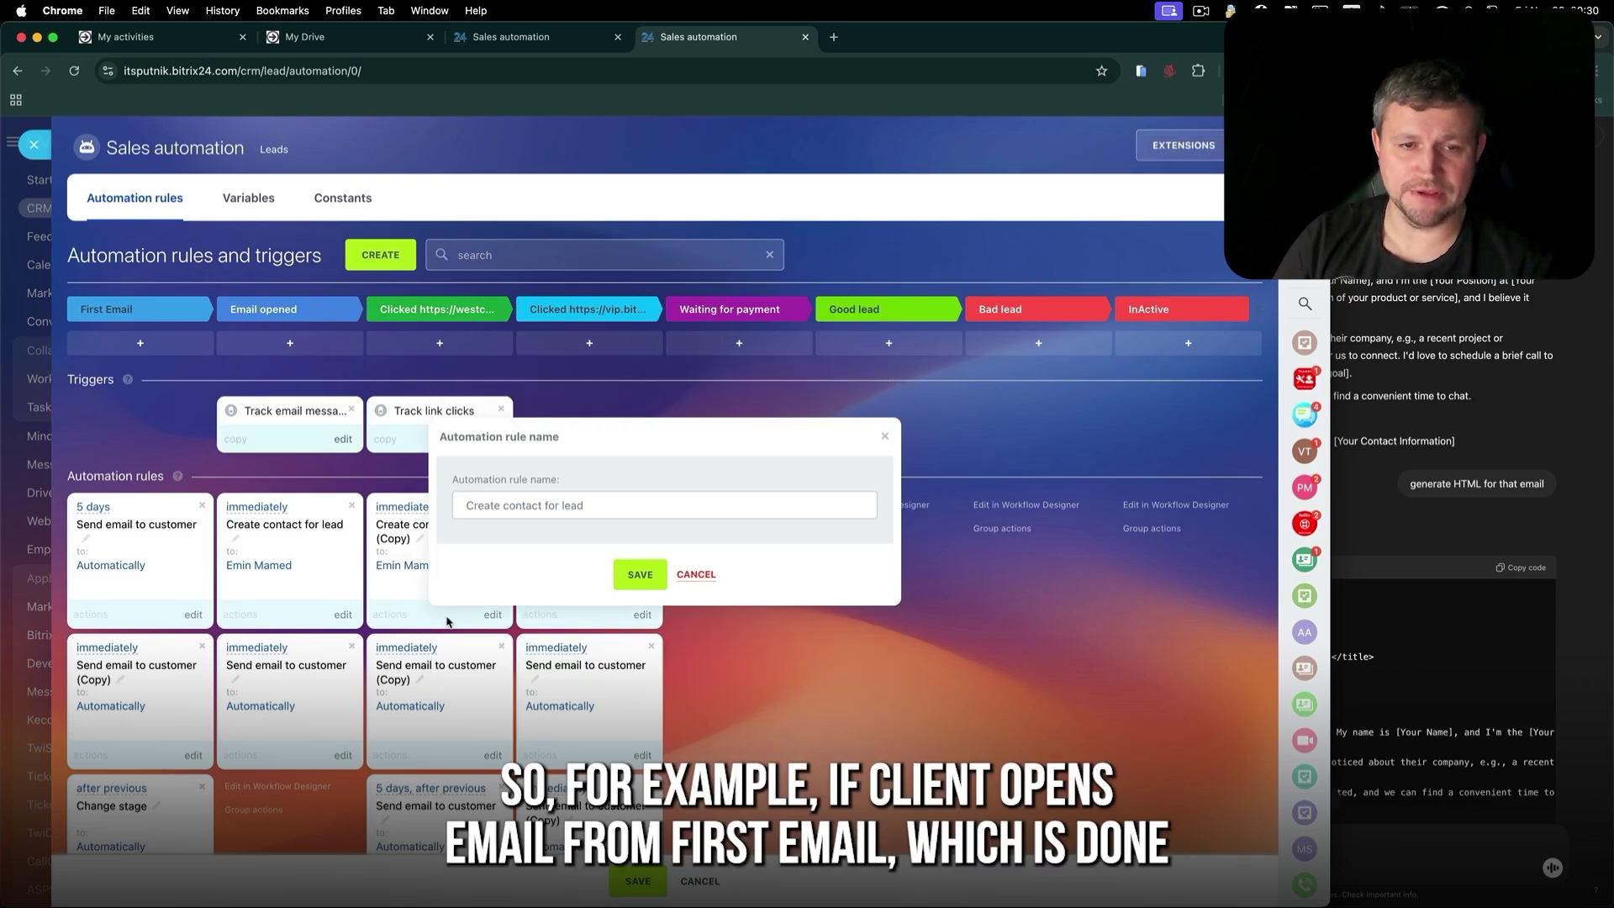
click(681, 746)
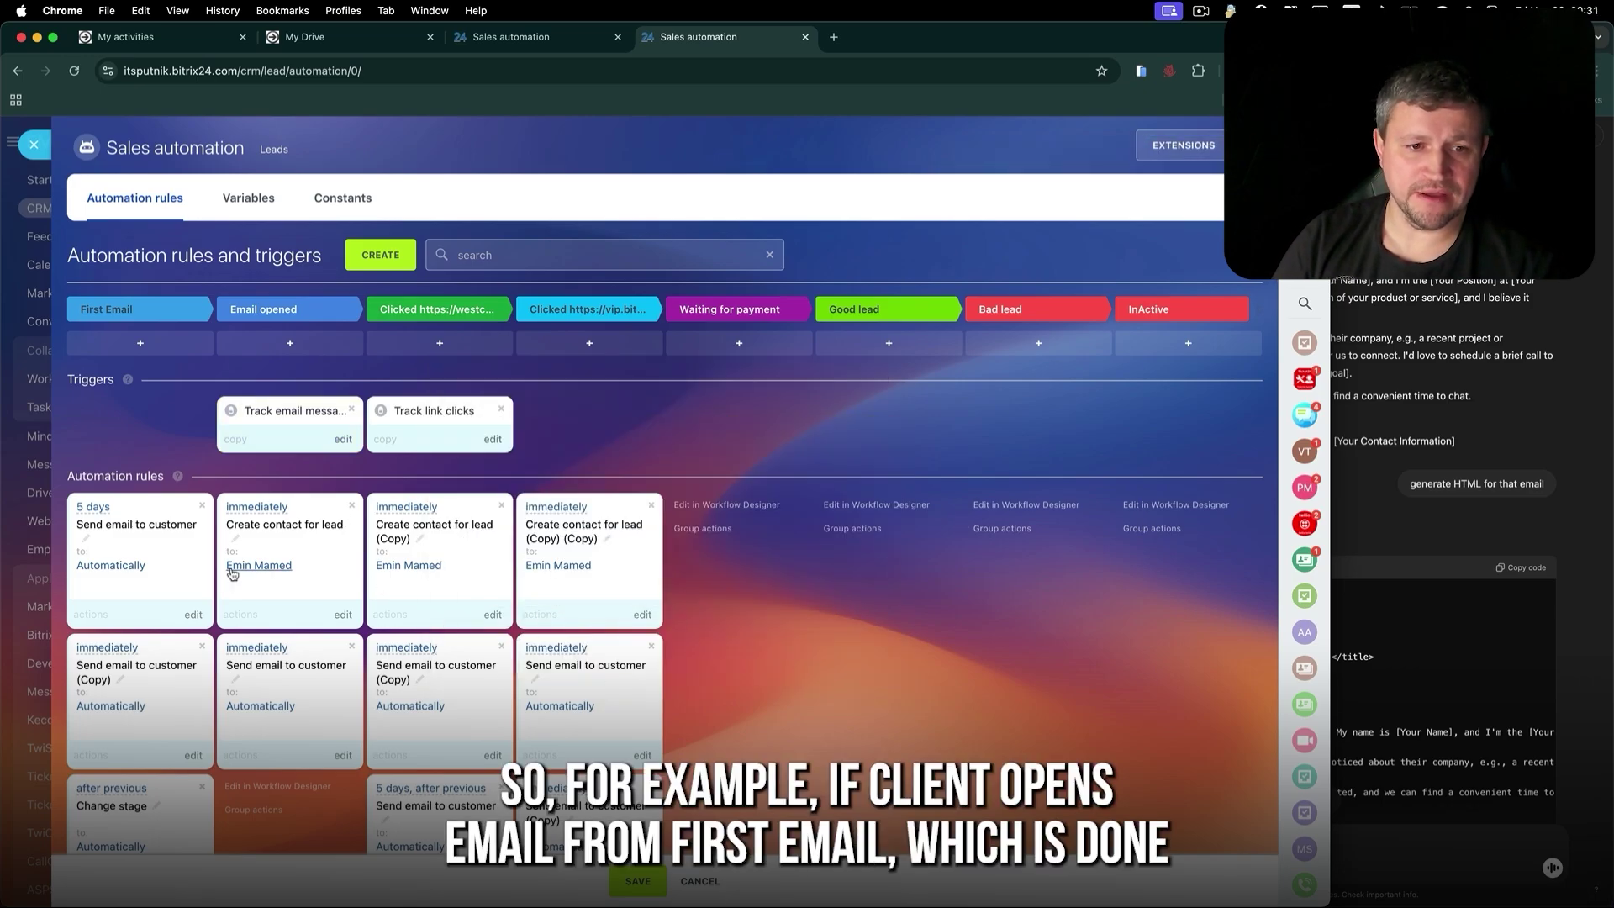
mouse_move(233, 572)
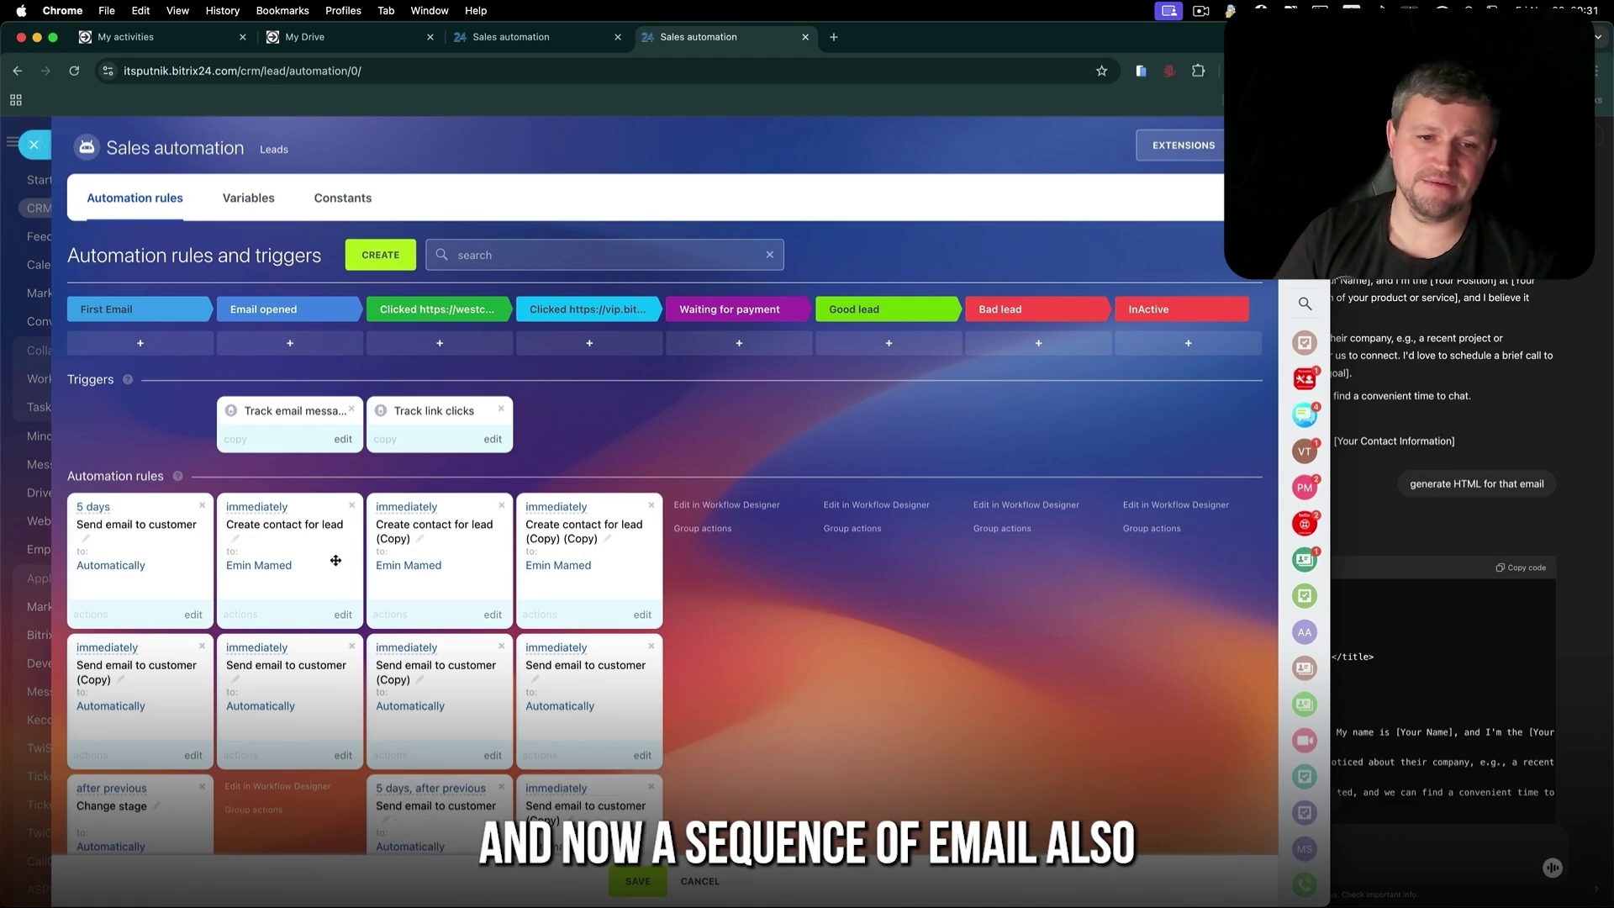
- Return to the first Sales automation browser tab and exit its automation rules without saving
click(585, 41)
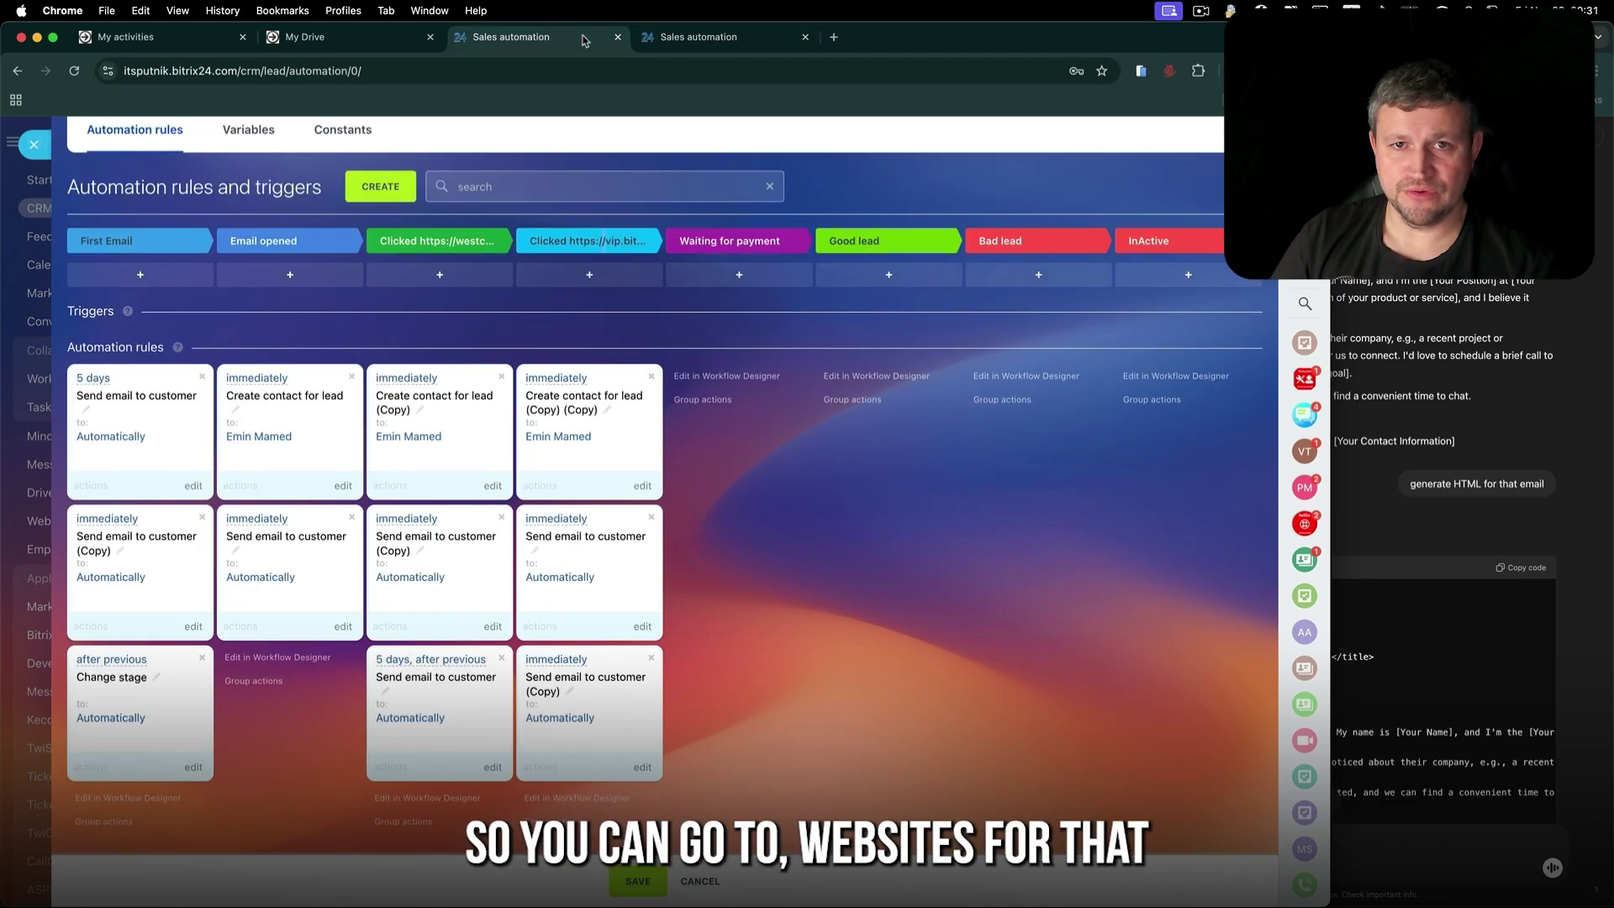
click(34, 146)
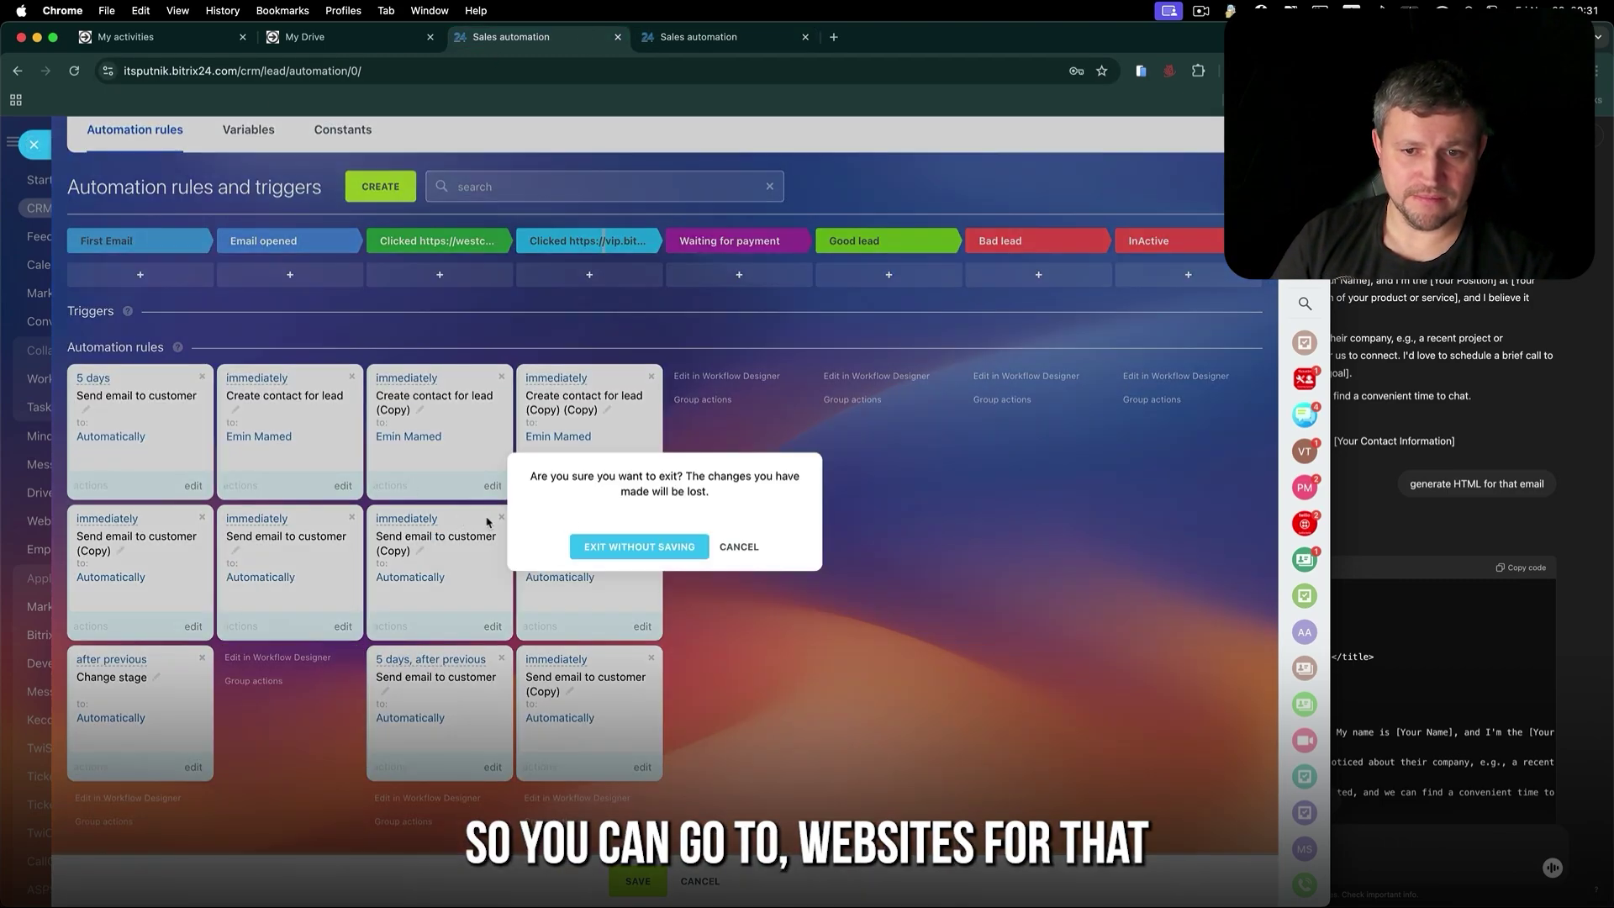
click(639, 547)
- Go to the Sites section, view the pages of the "Web agency" site, and open its main page in the editor
scroll(50, 725, down, 5)
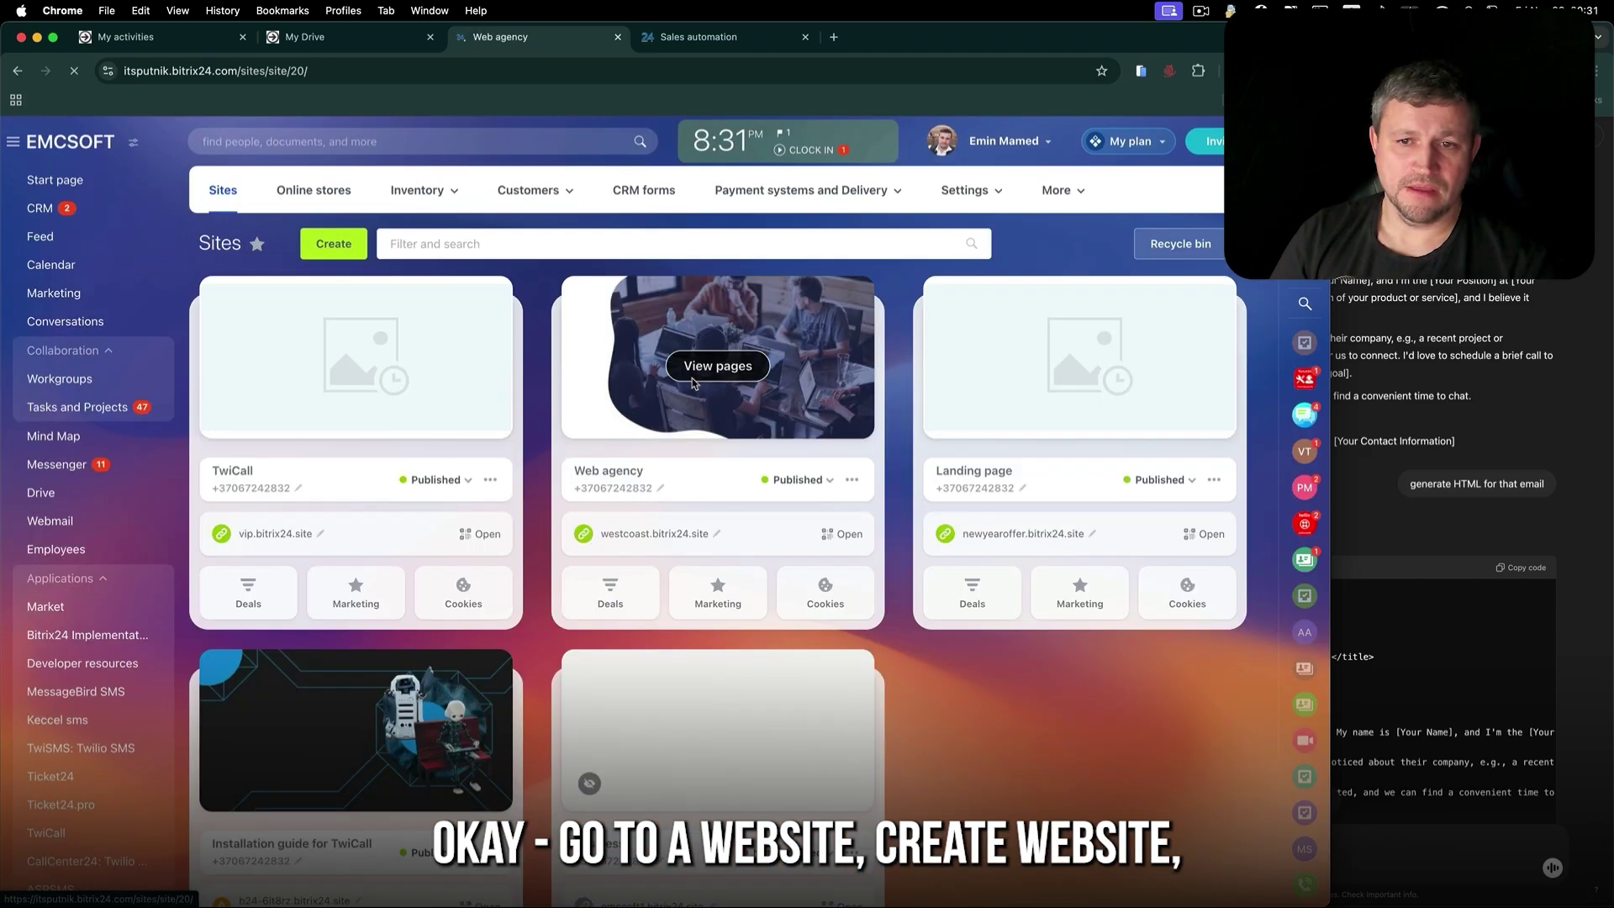
click(709, 364)
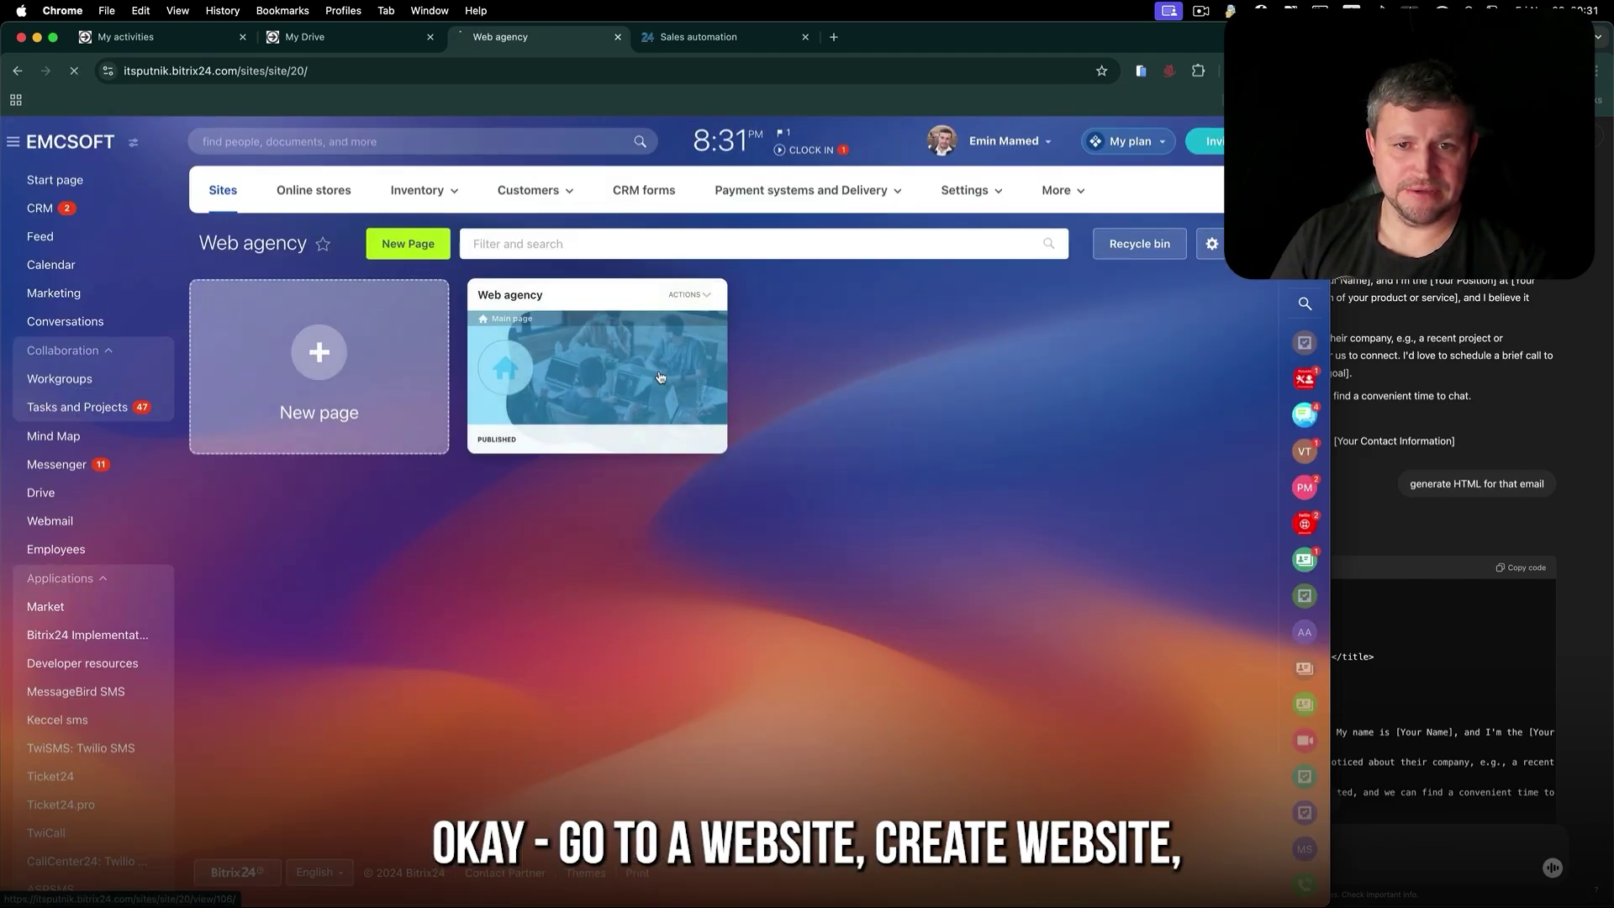
click(660, 377)
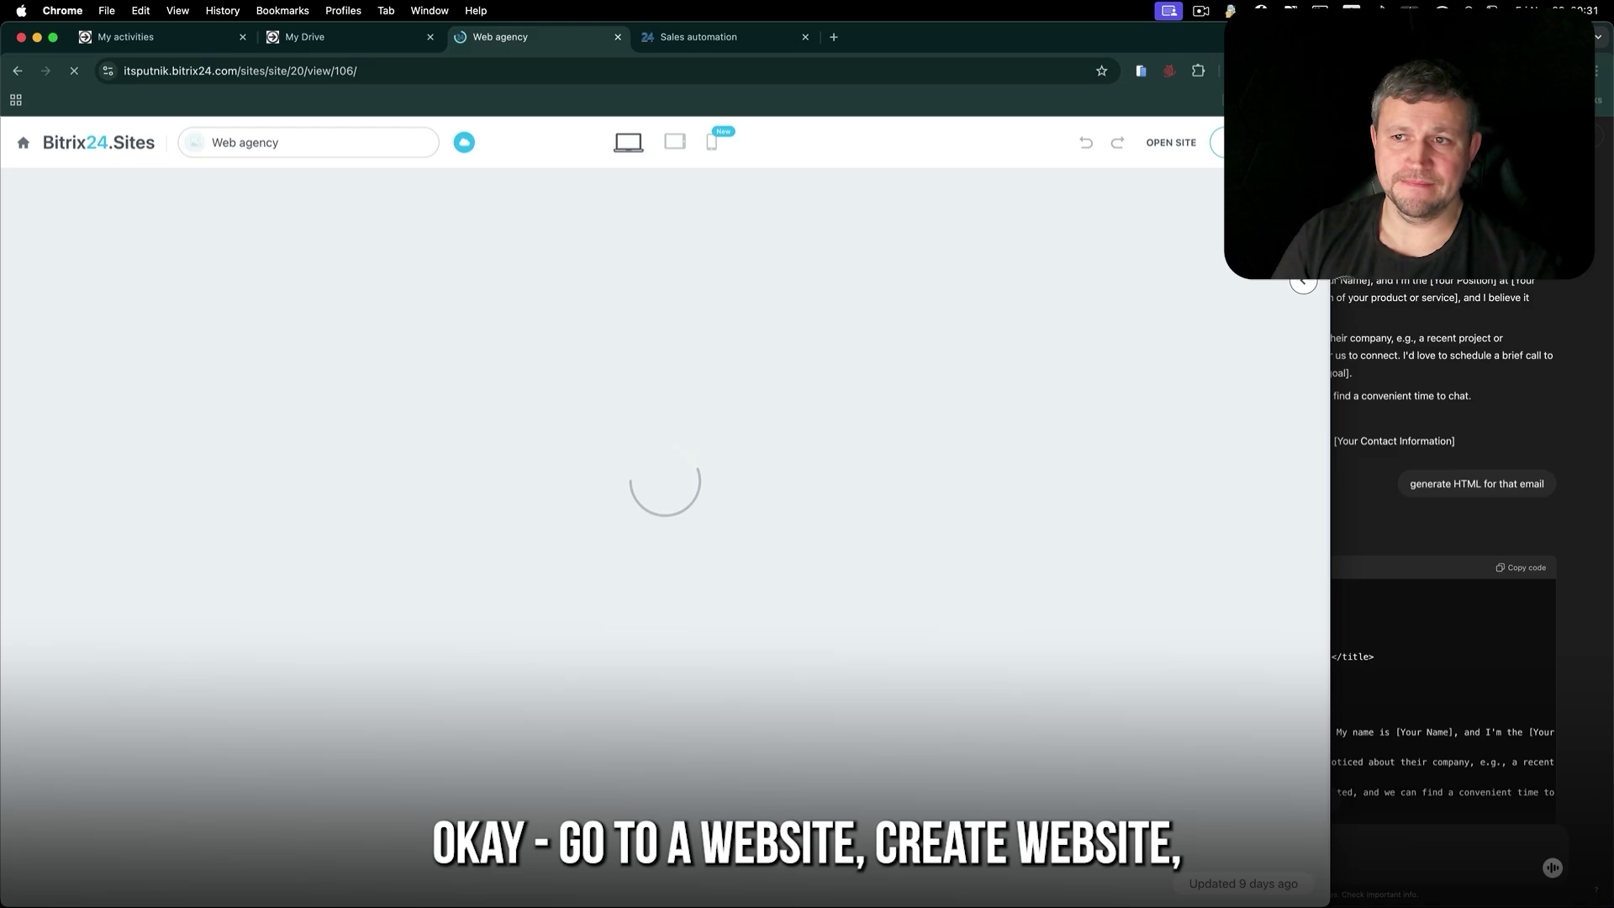
- Open the Web agency site's settings, go to its address, and save the Bitrix24 subdomain "westcoast"
click(1279, 337)
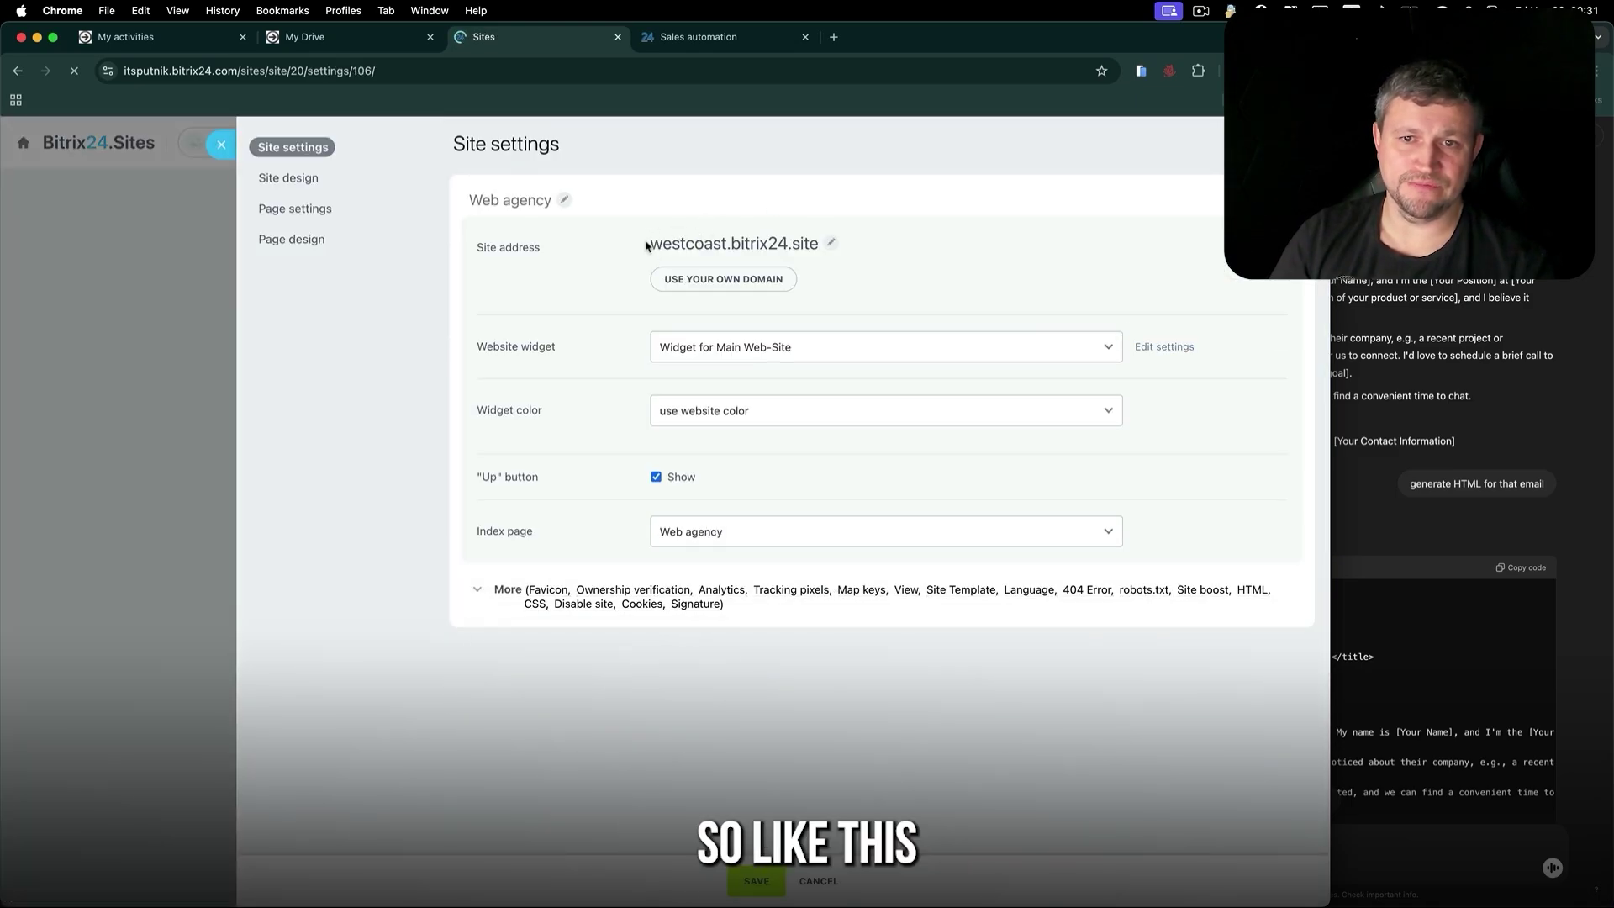
drag(647, 246, 749, 245)
click(830, 243)
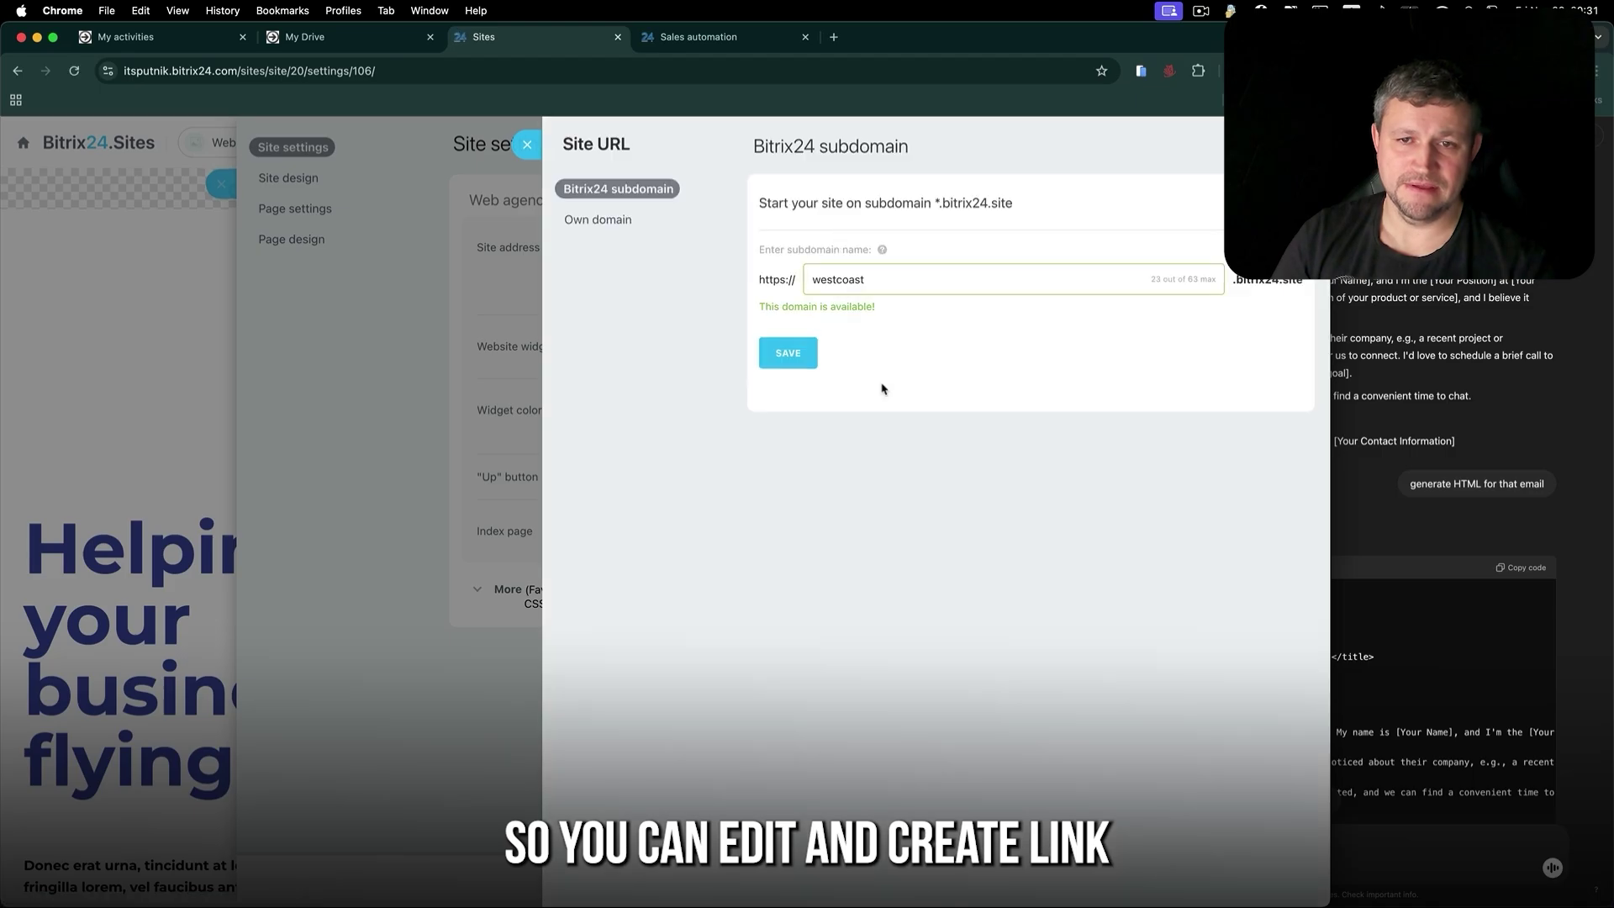
click(786, 357)
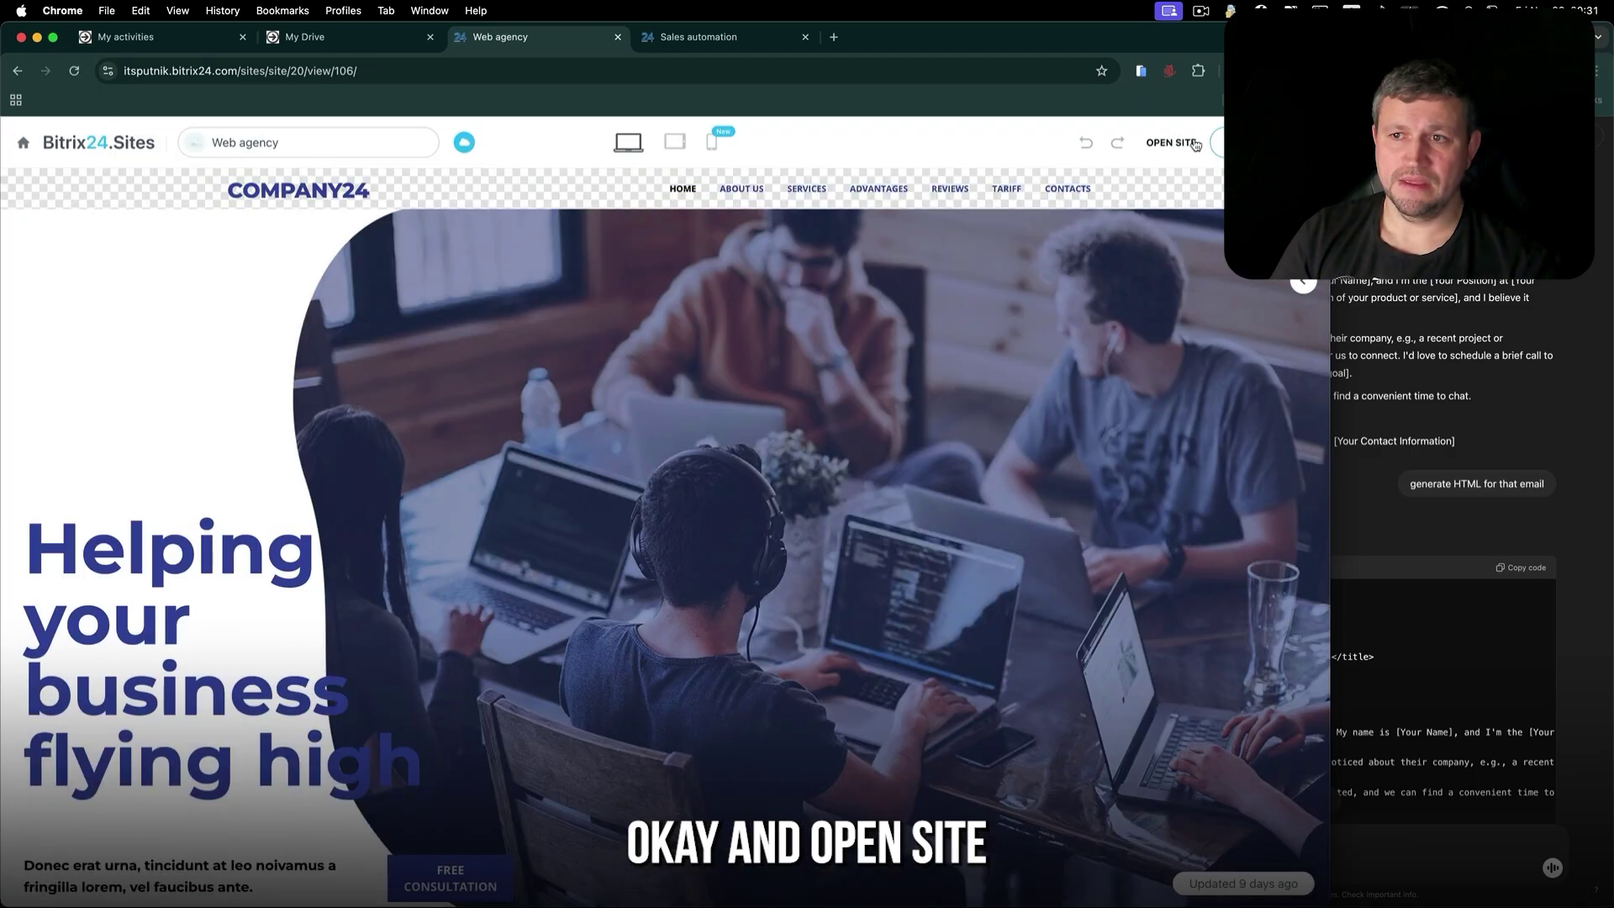
- Open the published site westcoast.bitrix24.site in a new browser tab, then return to the site editor's tab
click(1171, 143)
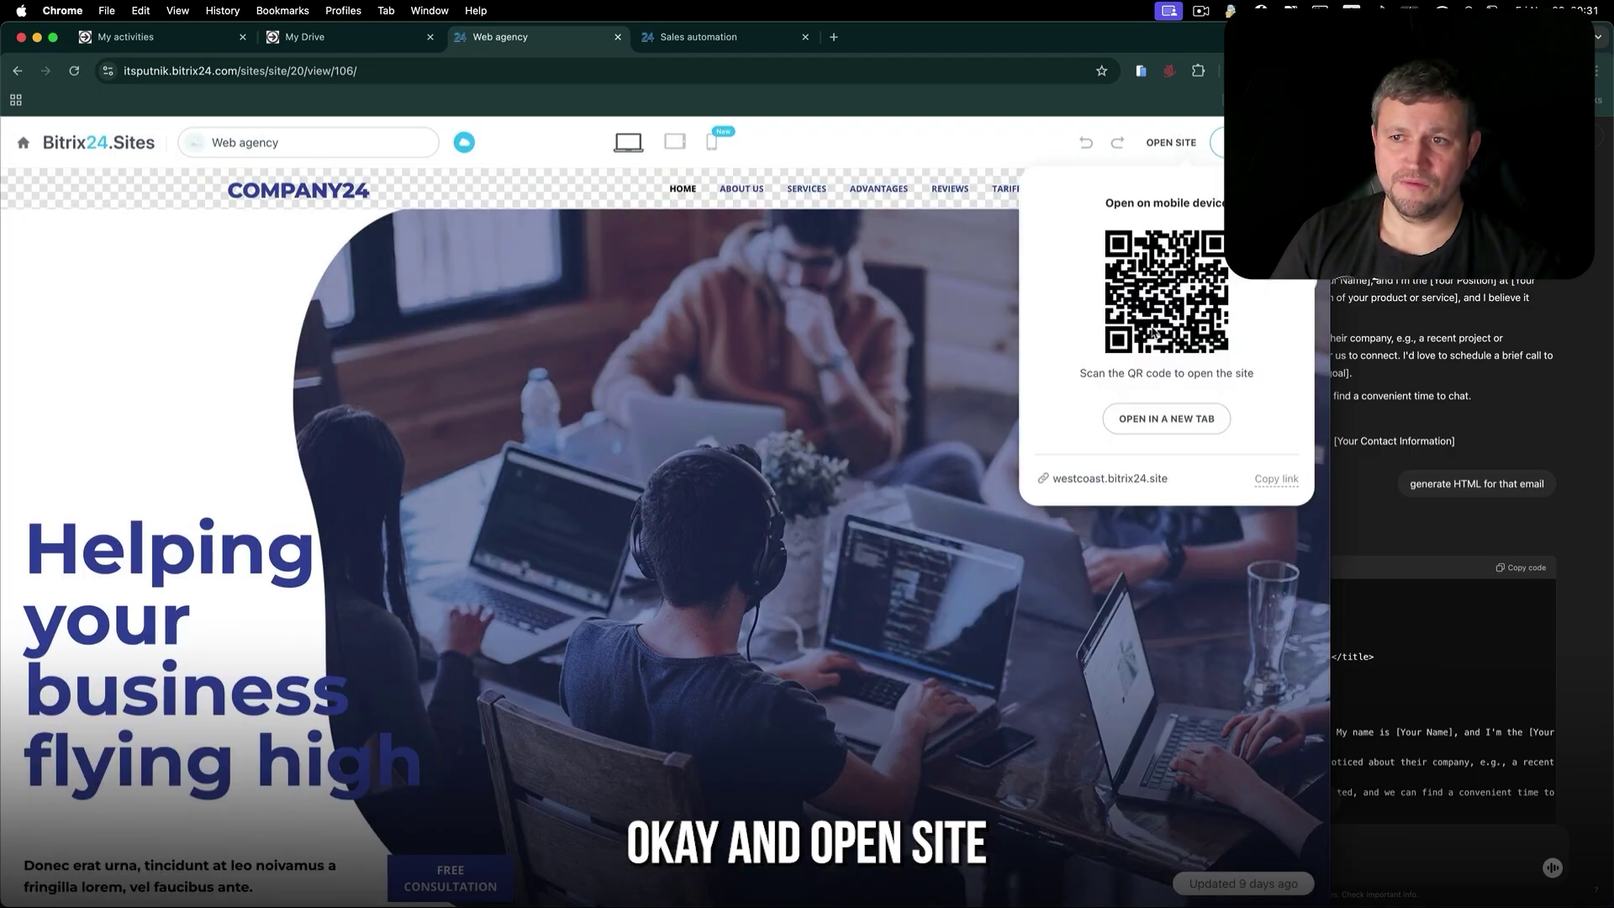
click(1096, 481)
click(538, 37)
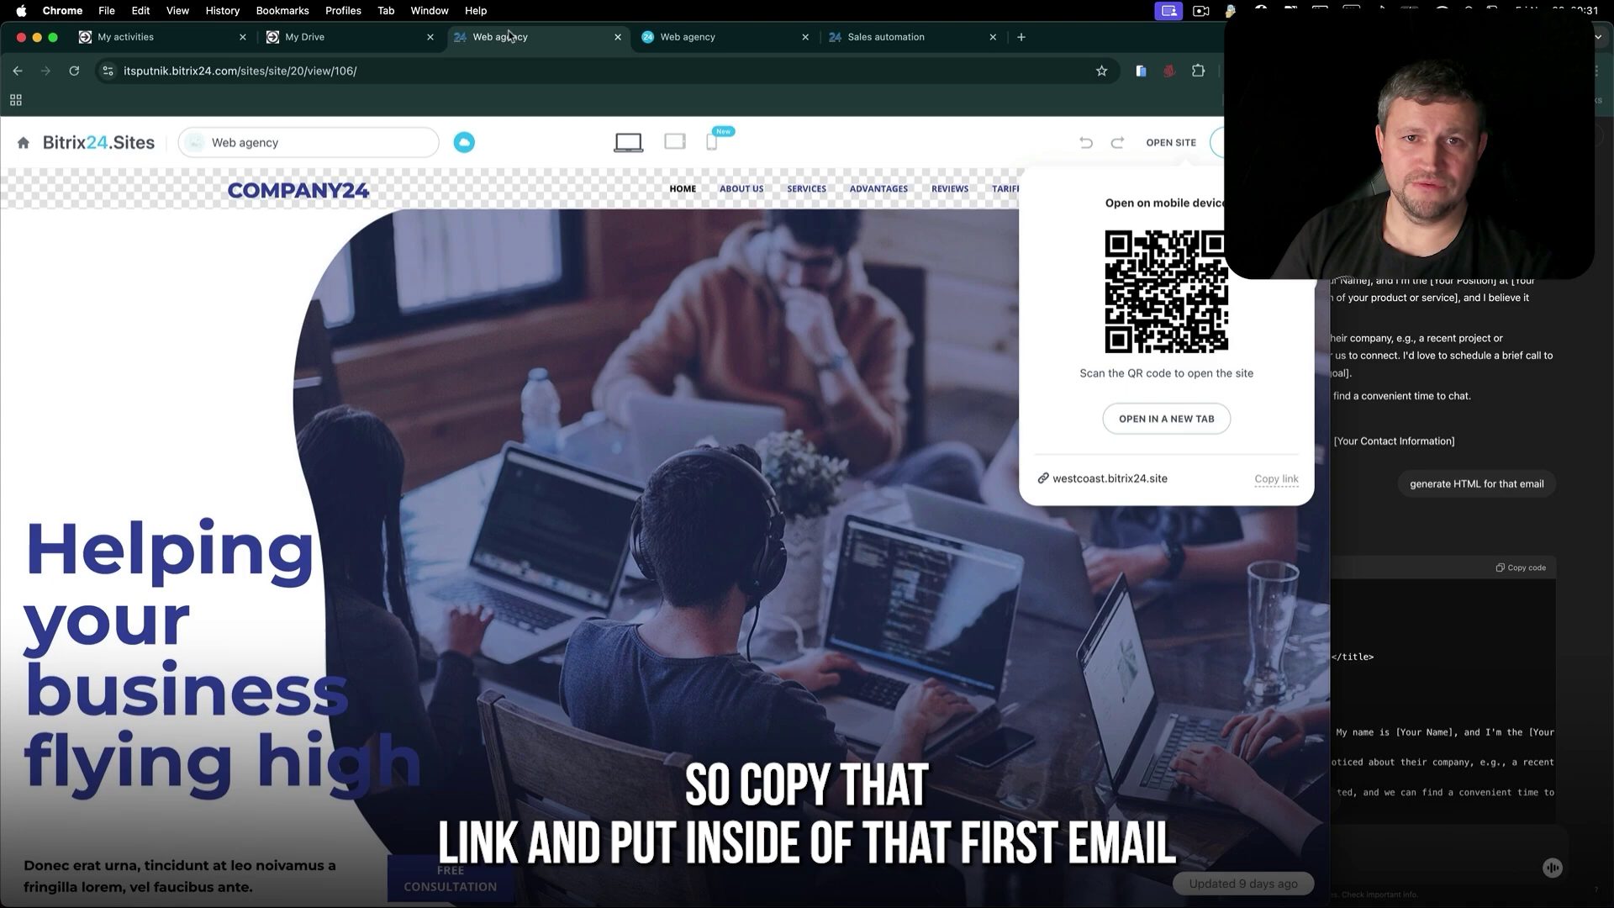
click(351, 43)
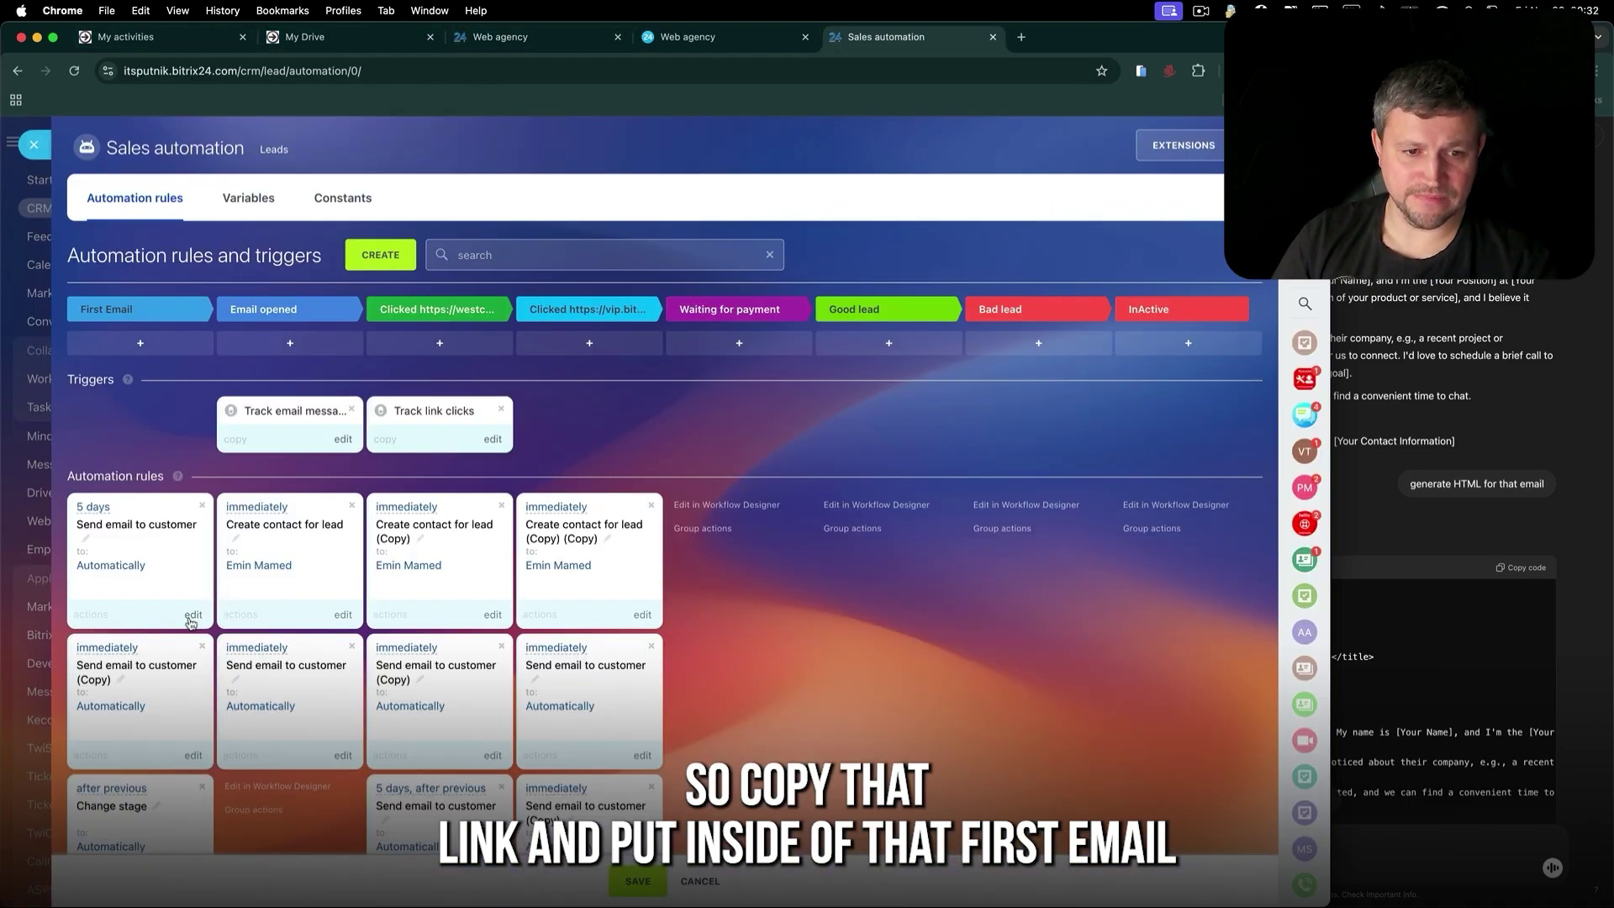
click(192, 615)
text(https://westcoast.bitrix24.site/)
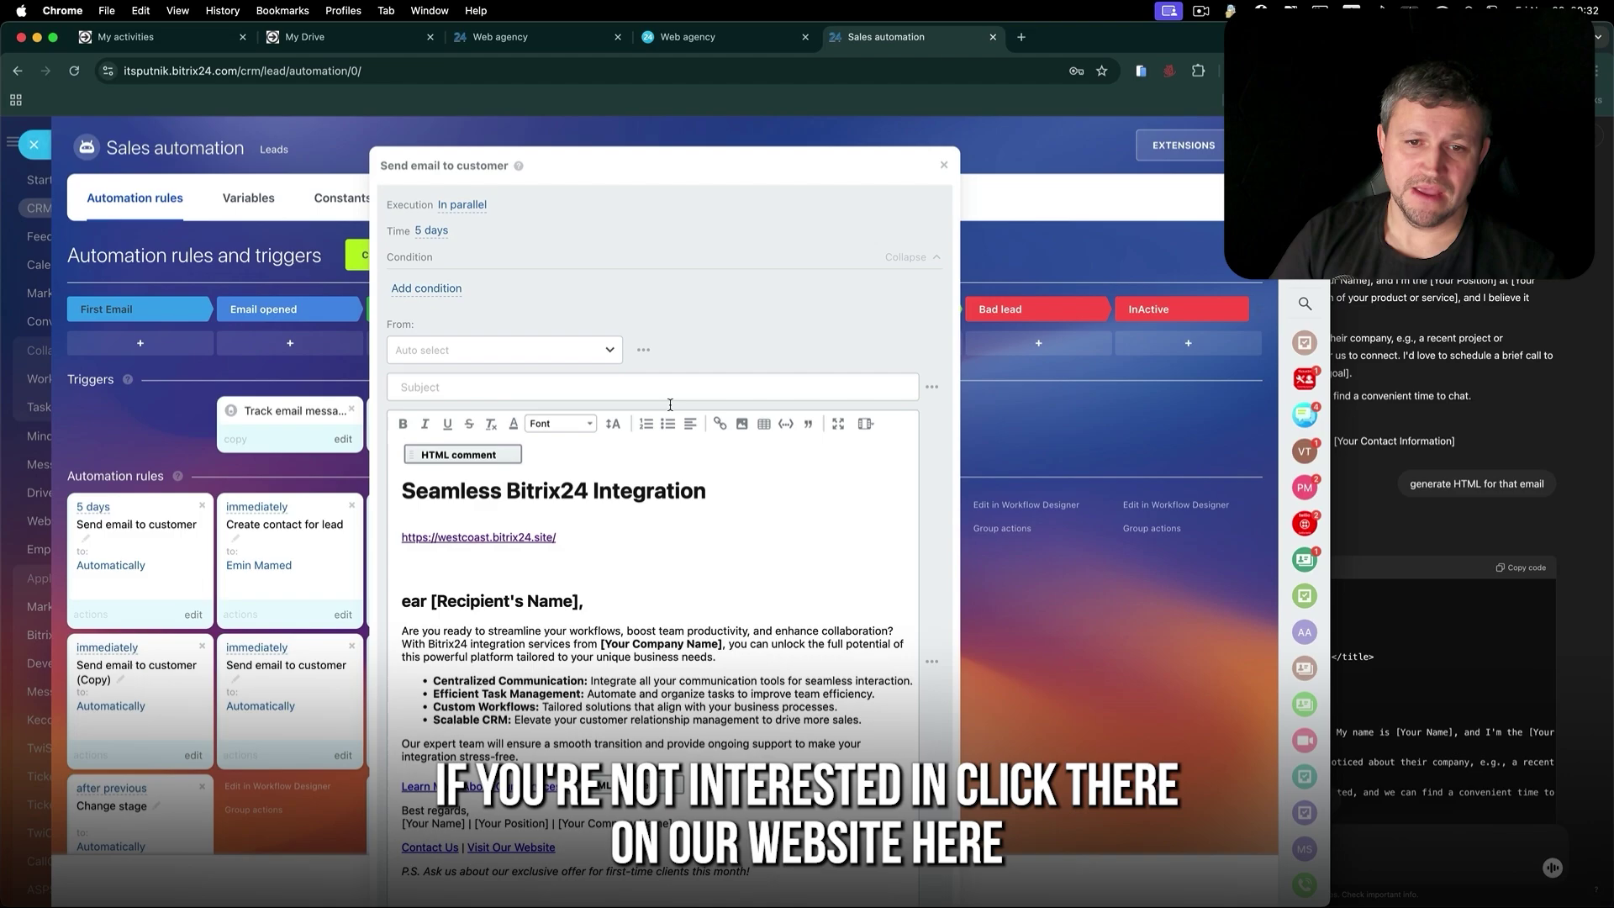
scroll(717, 584, down, 2)
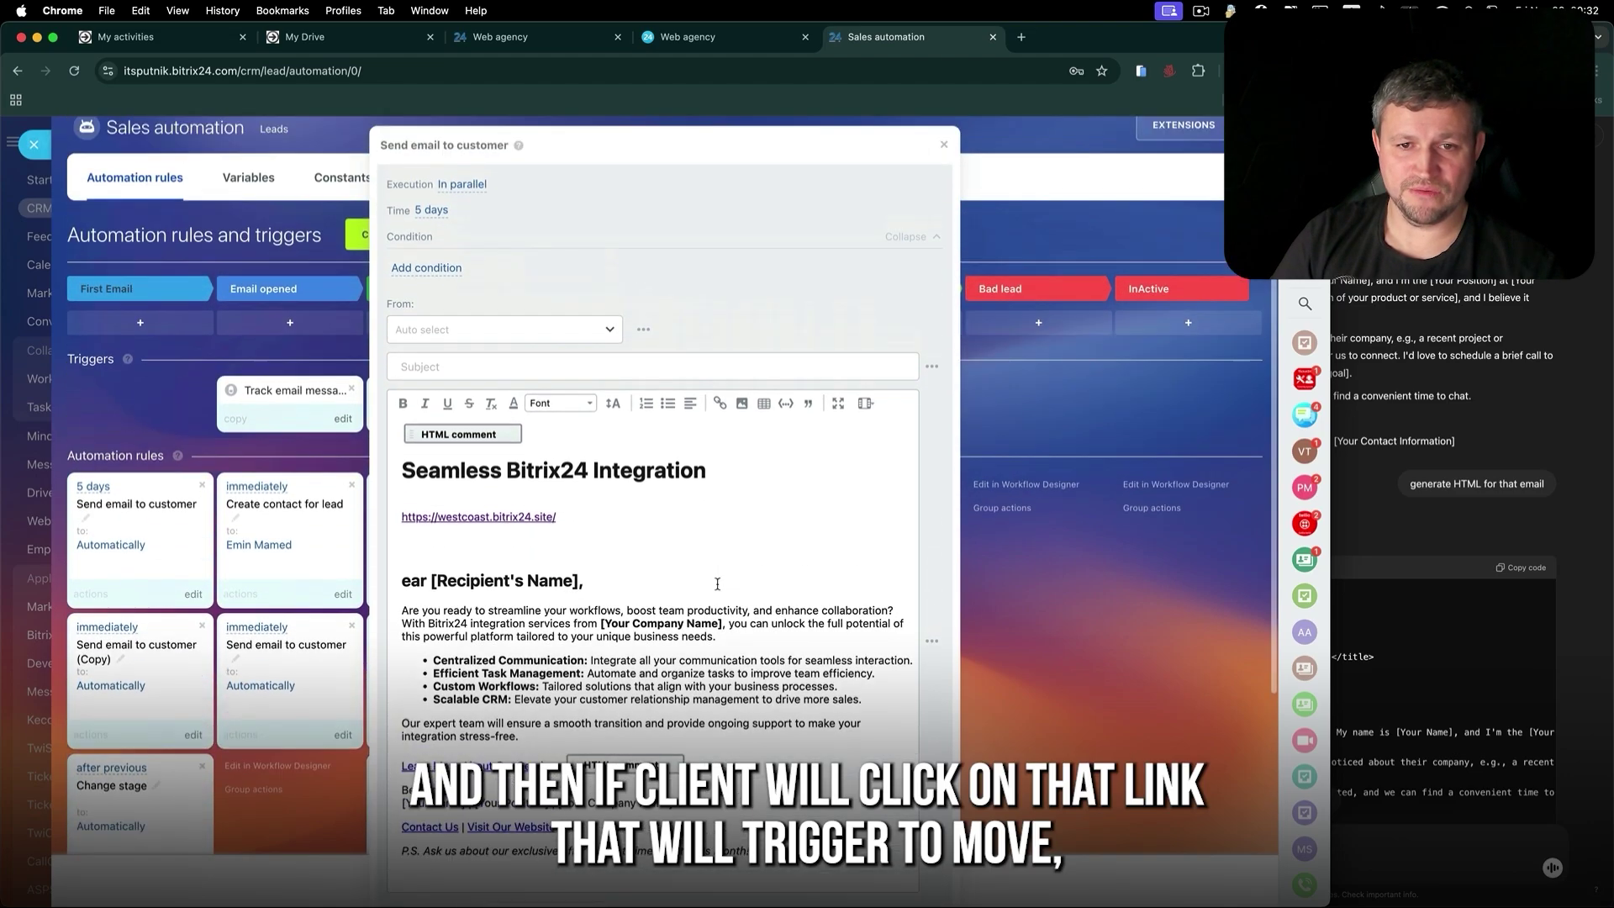
scroll(717, 583, up, 2)
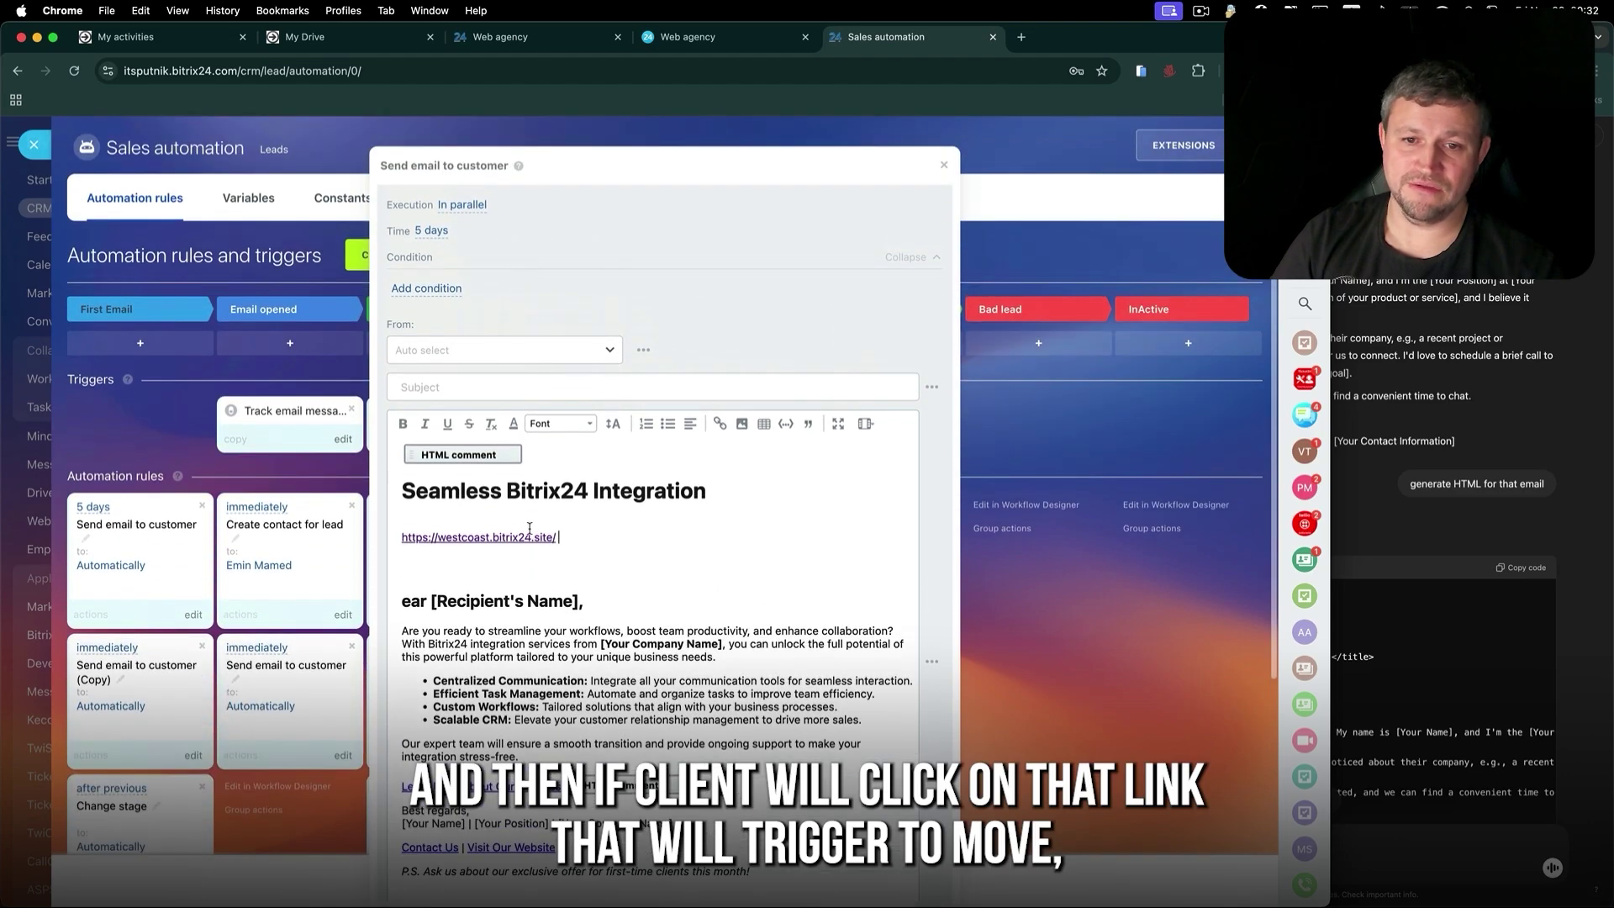
click(942, 166)
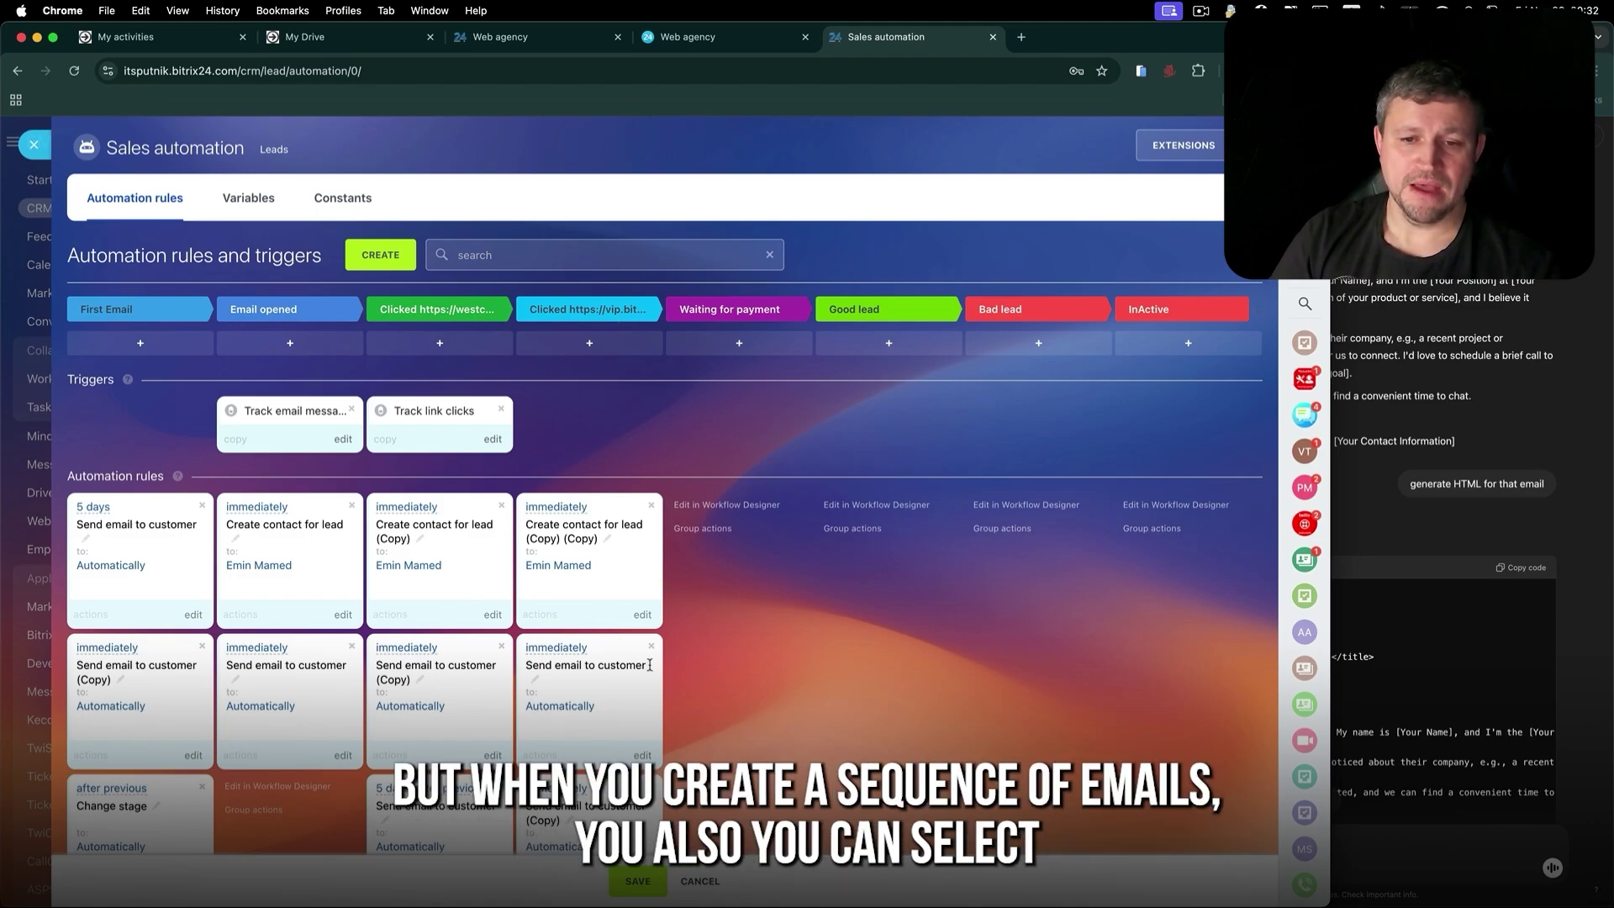
click(641, 755)
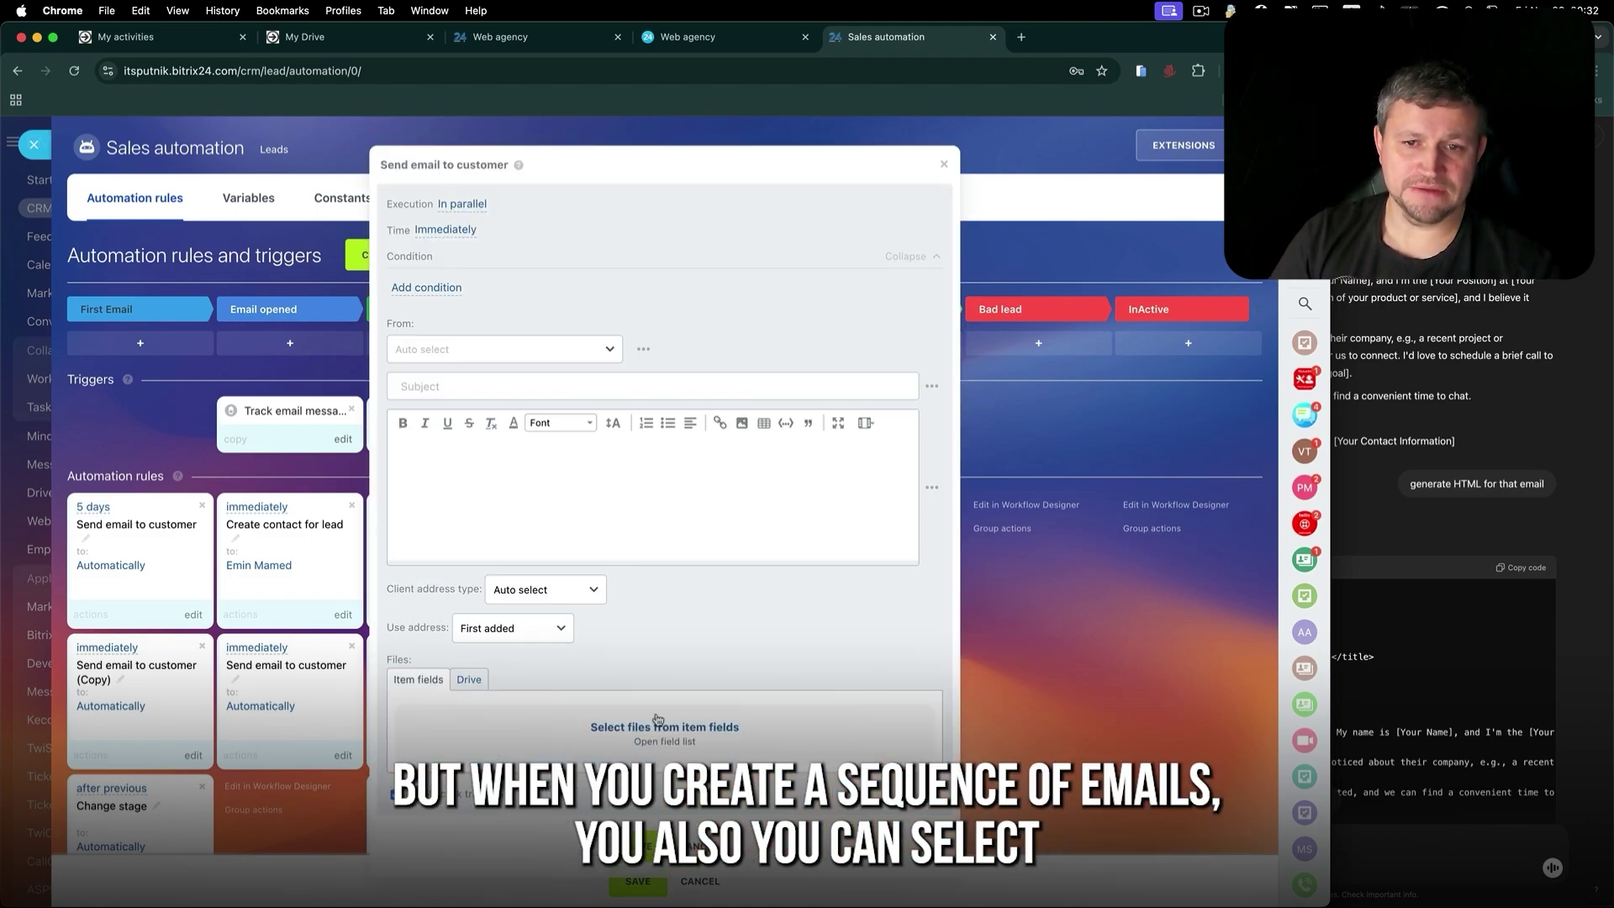
click(537, 345)
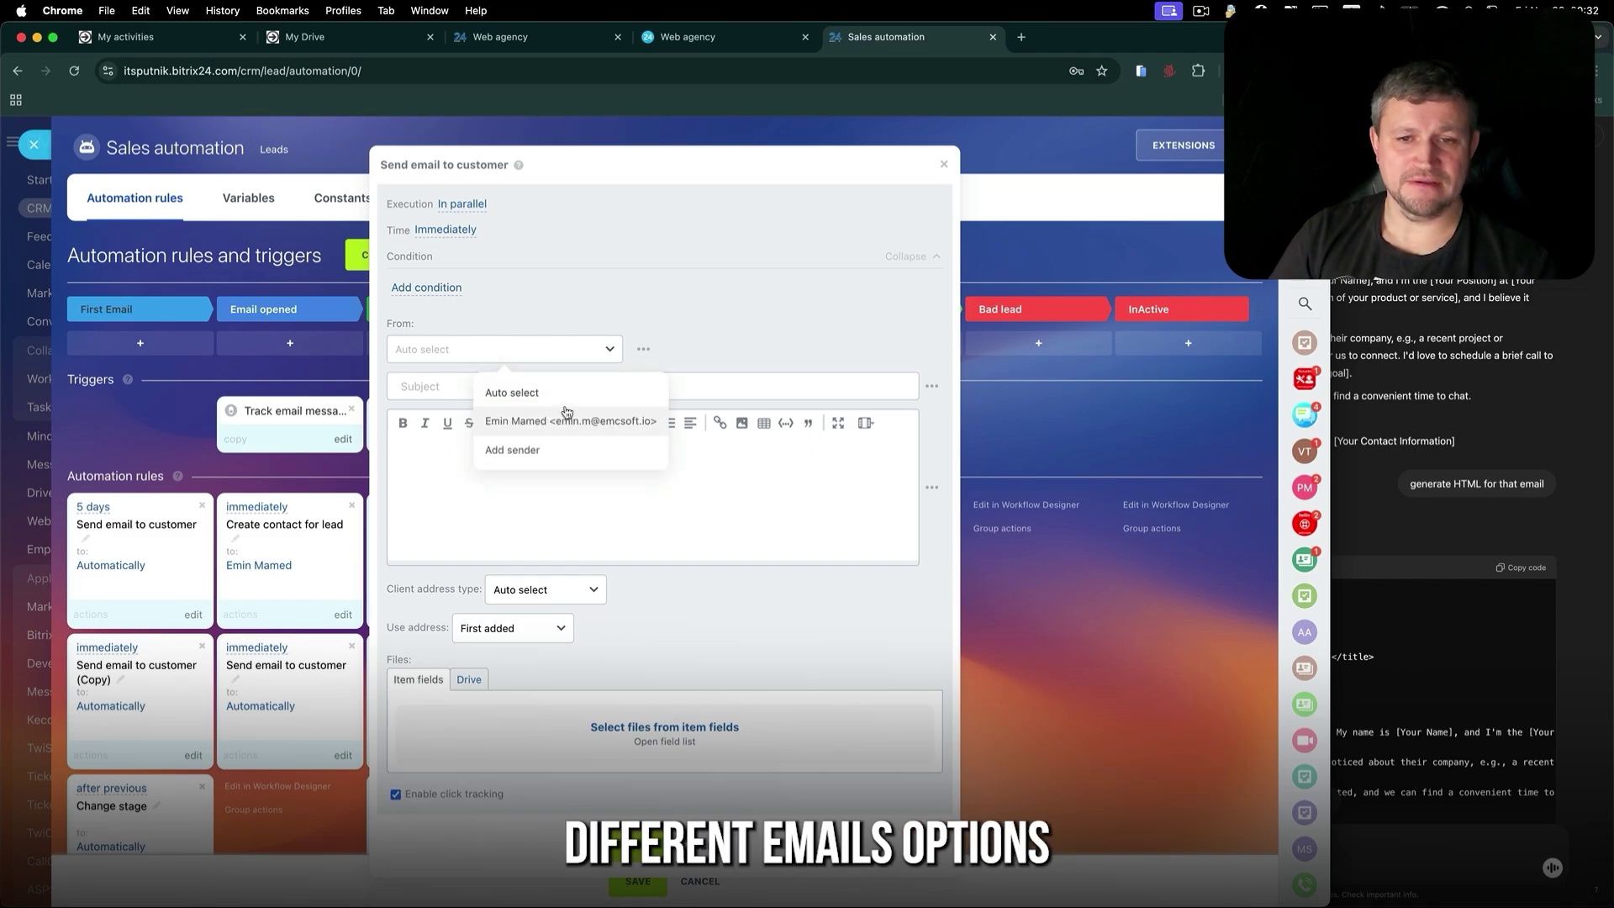